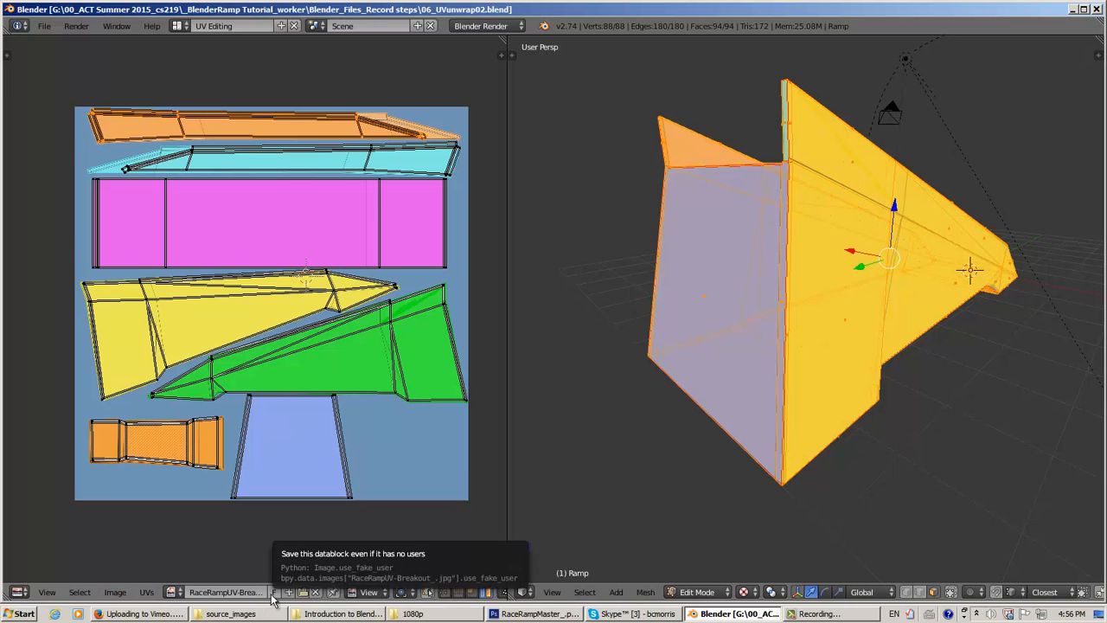
# - Assign the existing Untitled colour grid image to the ramp's UV layout
pyautogui.click(173, 592)
pyautogui.click(204, 458)
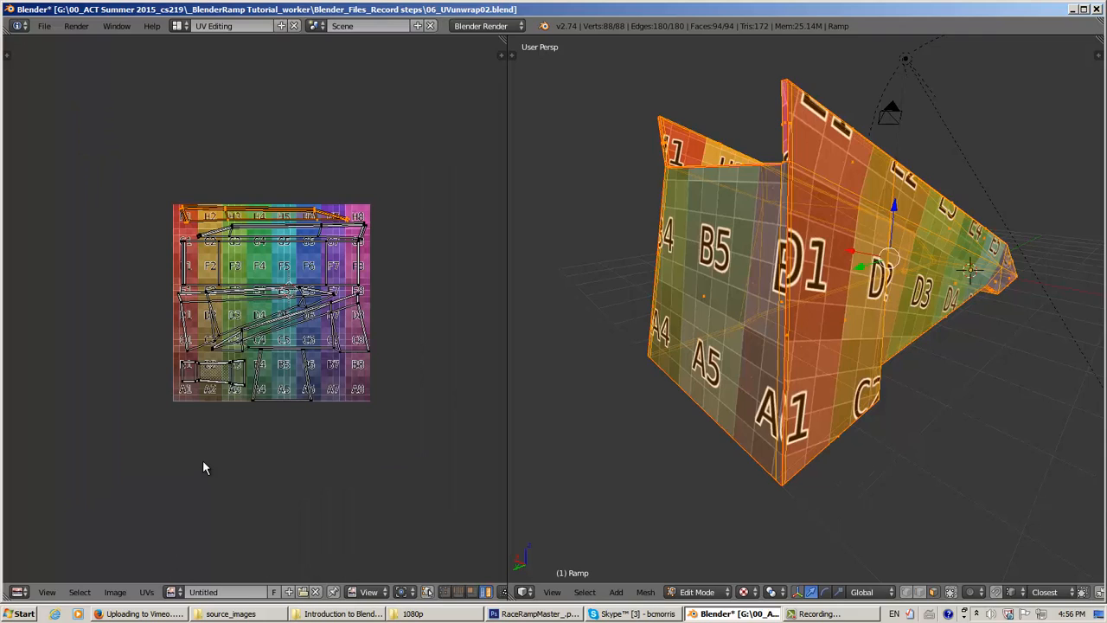
pyautogui.scroll(4, 279, 338)
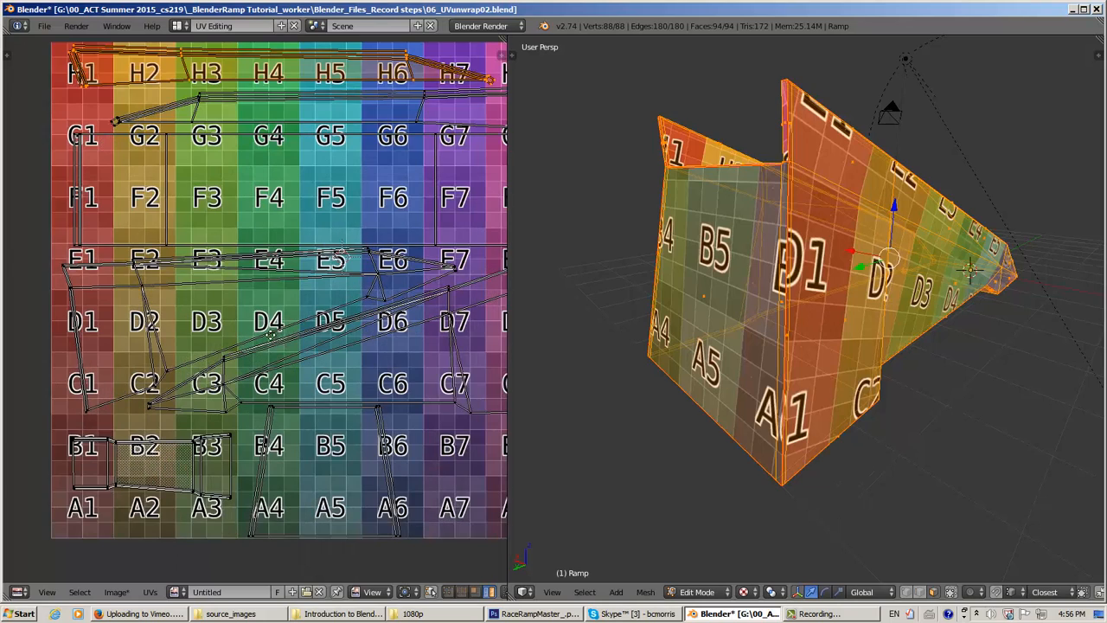
pyautogui.moveTo(271, 334); pyautogui.dragTo(225, 362, button='middle')
pyautogui.scroll(-1, 225, 362)
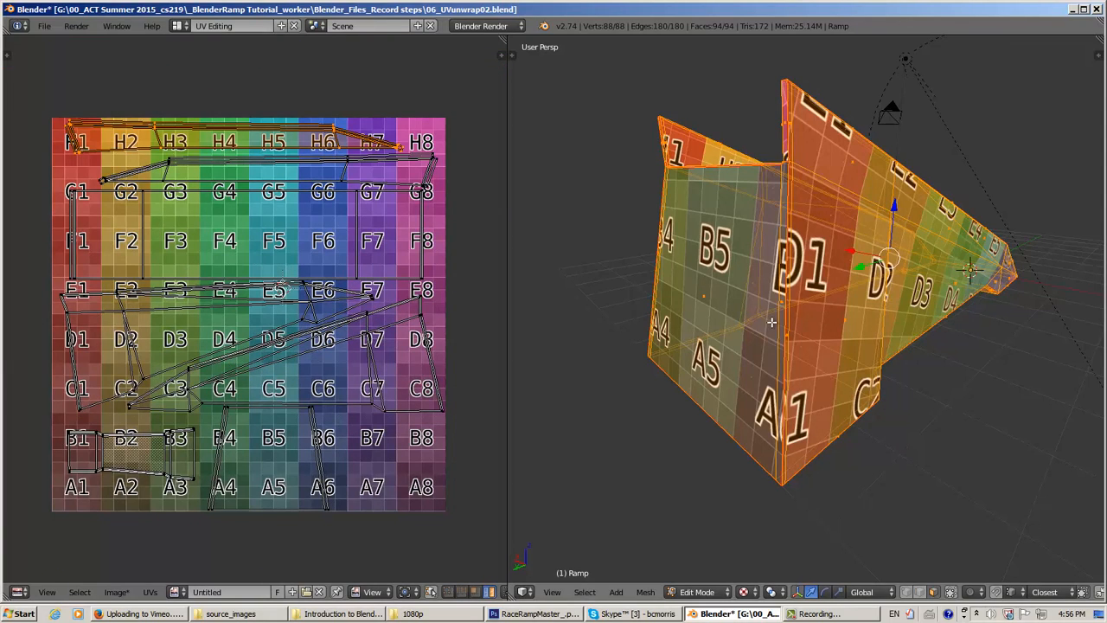
# - Examine how the colour grid maps onto the ramp, isolating the inner rail's H2 face and reselecting the whole mesh
pyautogui.moveTo(855, 296); pyautogui.dragTo(698, 272, button='middle')
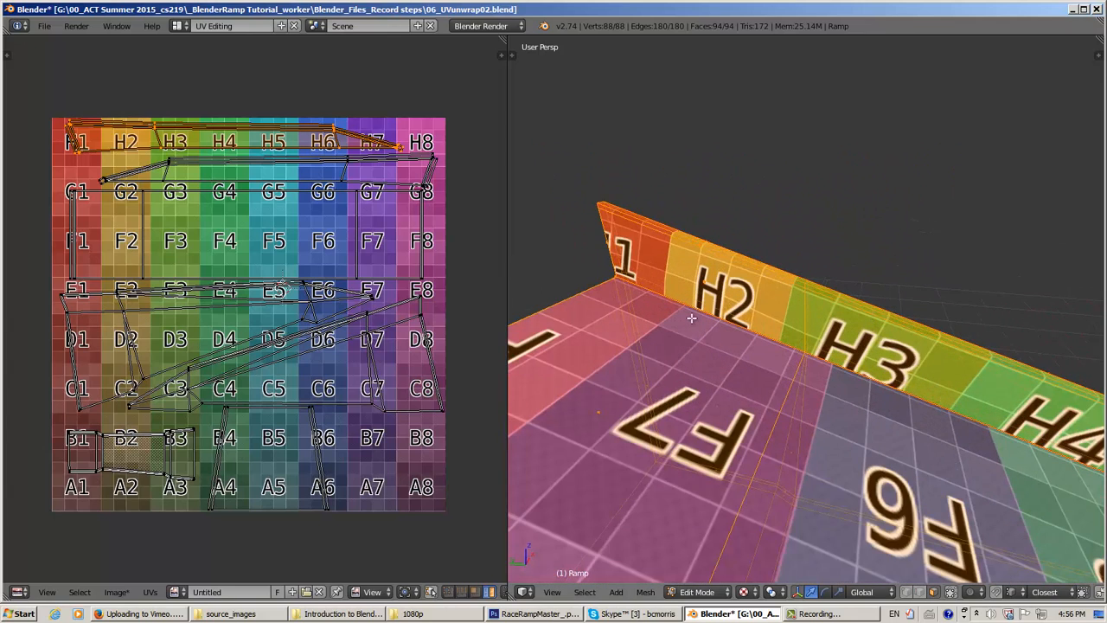
pyautogui.moveTo(691, 318); pyautogui.dragTo(664, 257, button='middle')
pyautogui.rightClick(717, 283)
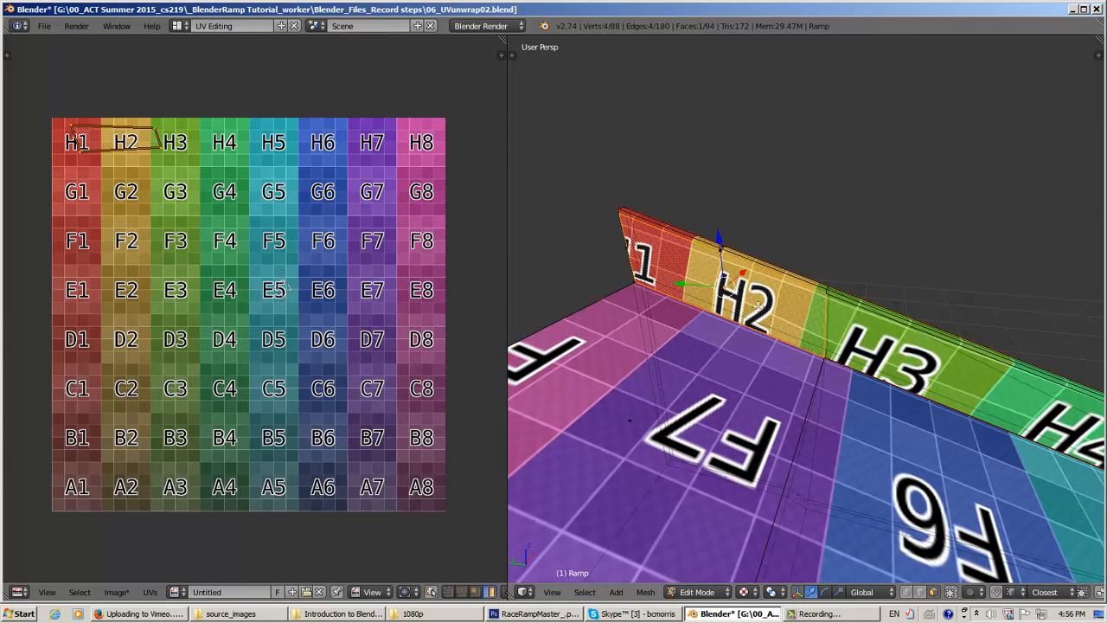
pyautogui.moveTo(773, 305); pyautogui.dragTo(784, 315, button='middle')
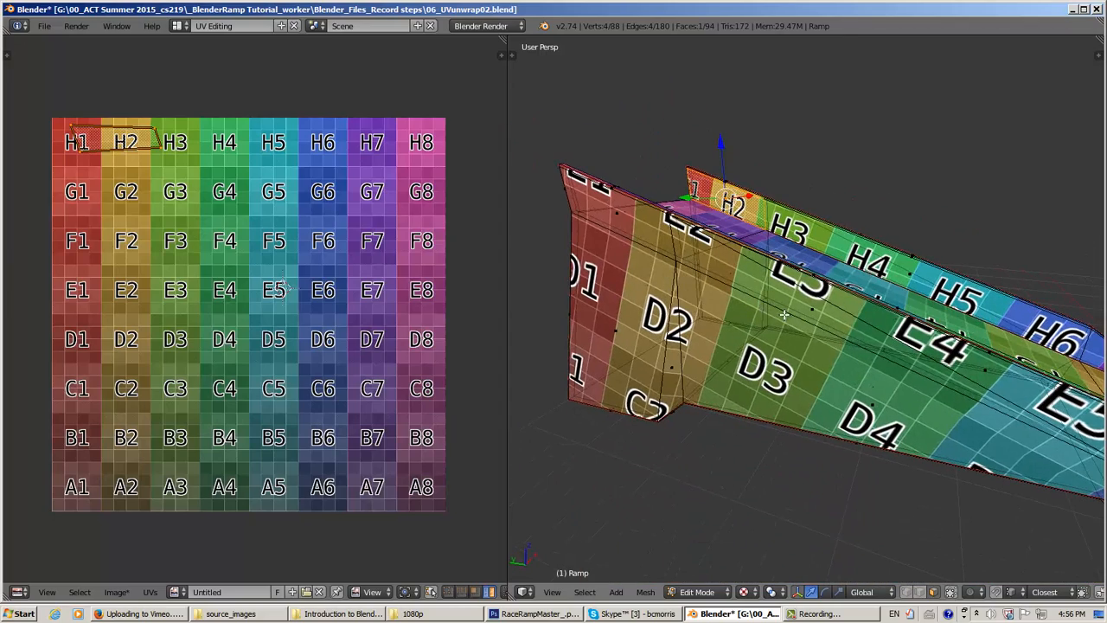
pyautogui.press('a')
pyautogui.scroll(-3, 784, 315)
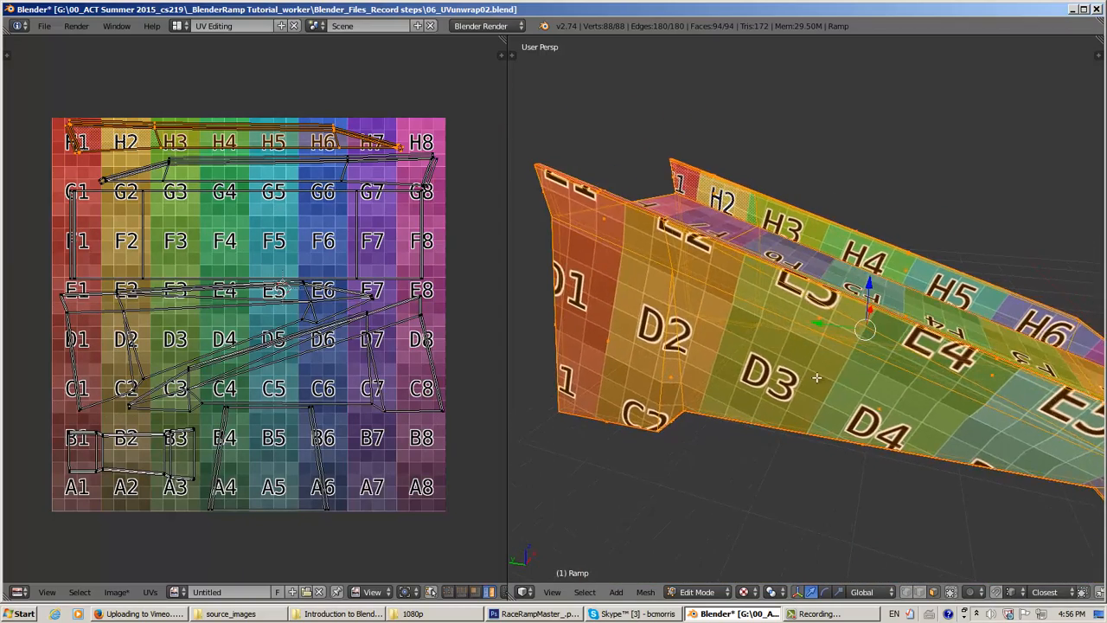
pyautogui.moveTo(878, 370); pyautogui.dragTo(555, 465, button='middle')
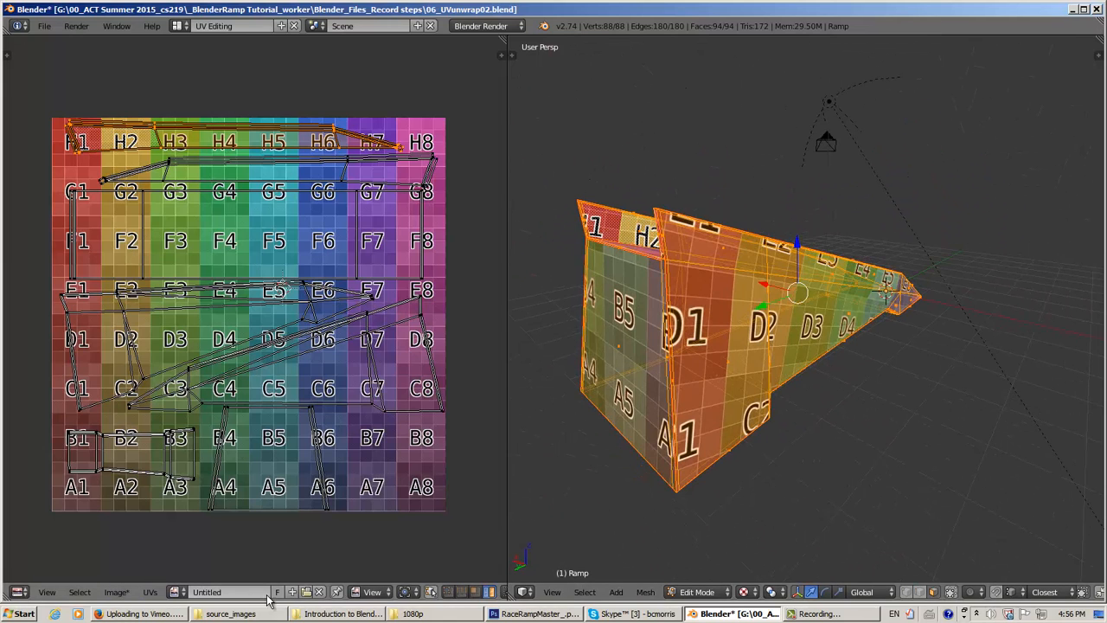
# - Load RaceRampDiffuse_.jpg from Build reference images\source_images as the texture for the ramp's UVs
pyautogui.click(306, 593)
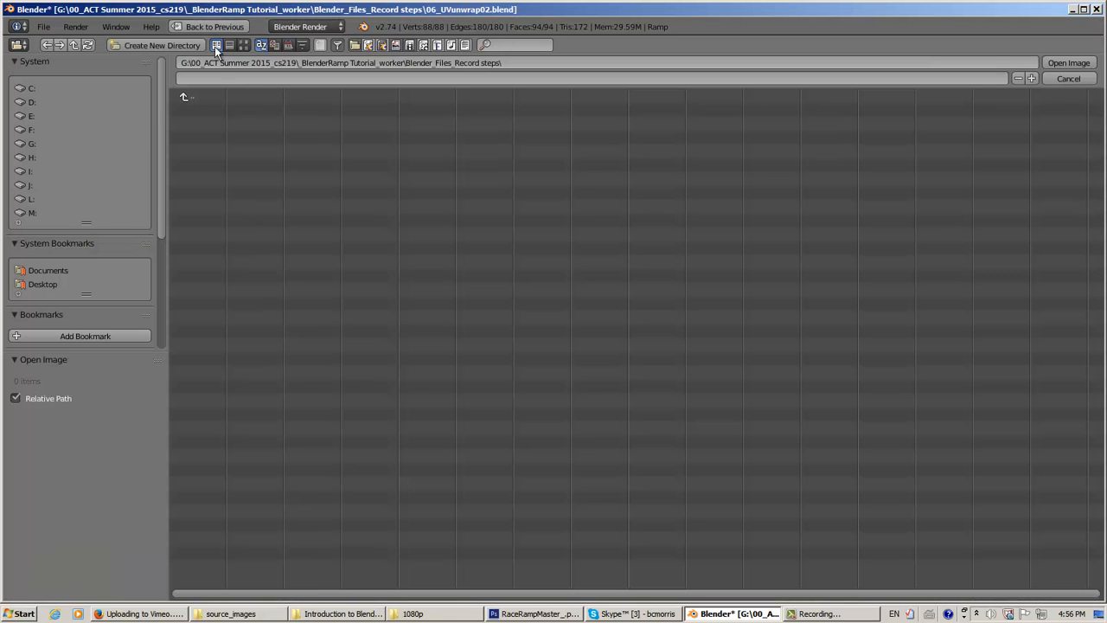
pyautogui.click(183, 97)
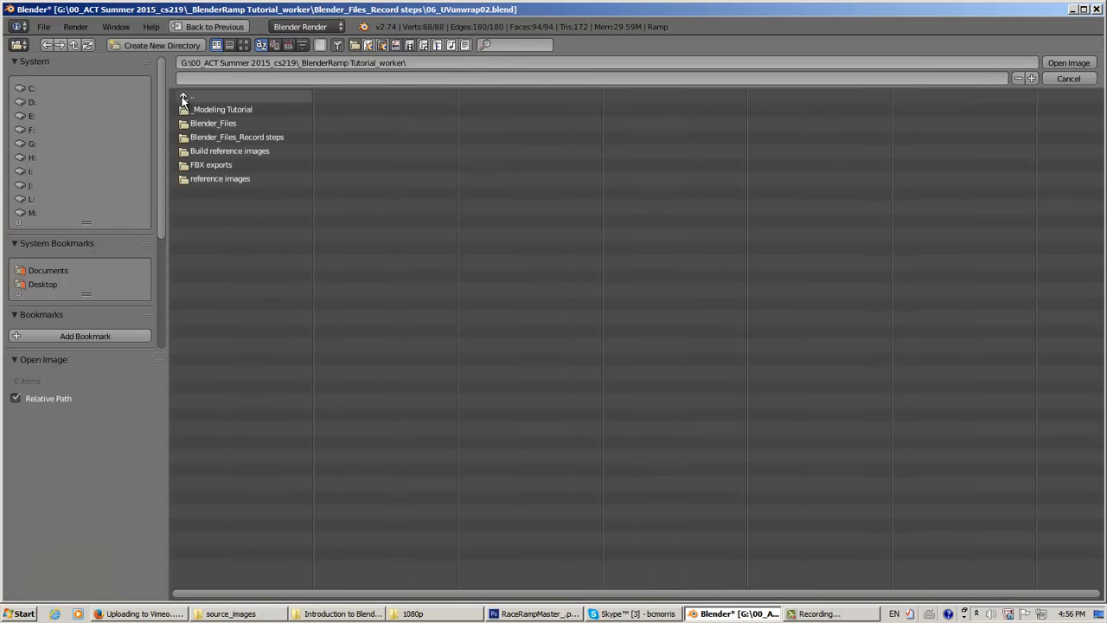
pyautogui.click(194, 150)
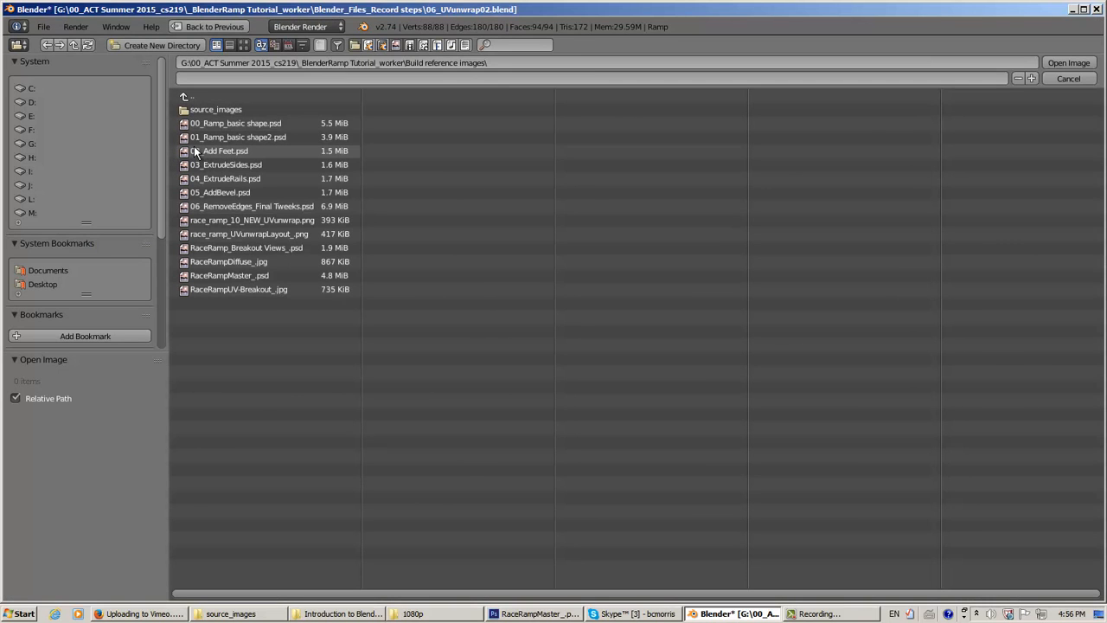
pyautogui.click(210, 109)
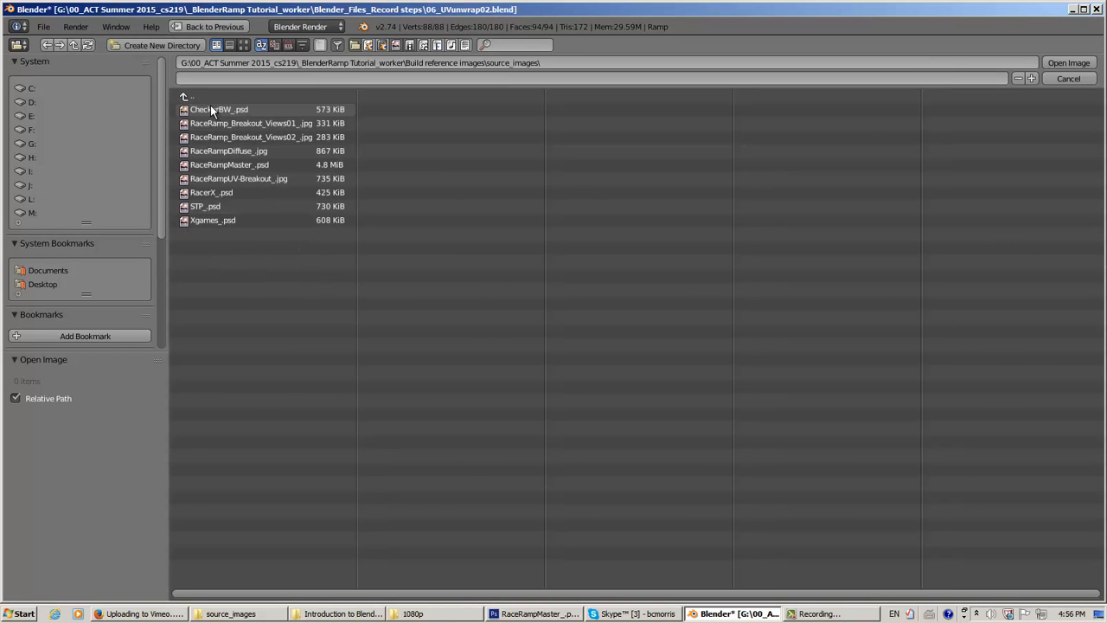
pyautogui.click(226, 150)
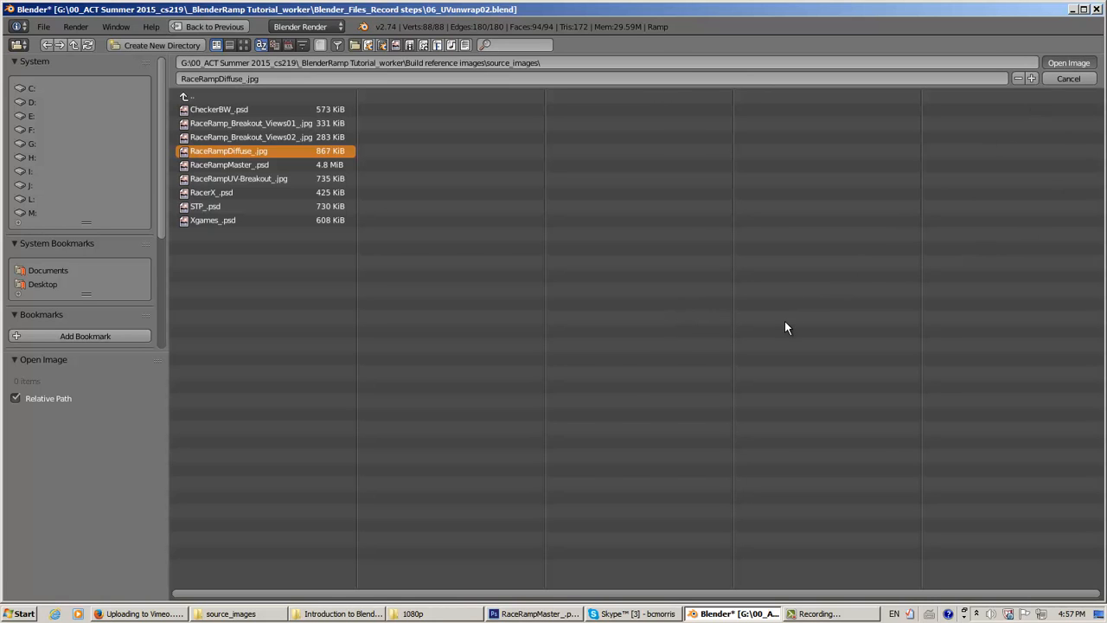
pyautogui.press('Return')
# - Switch to the Default screen layout and turn on Shadeless display so the ramp's texture shows unlit
pyautogui.moveTo(705, 363)
pyautogui.mouseDown(button='middle')
pyautogui.moveTo(836, 348)
pyautogui.moveTo(707, 381)
pyautogui.mouseUp(button='middle')
pyautogui.scroll(-2, 726, 473)
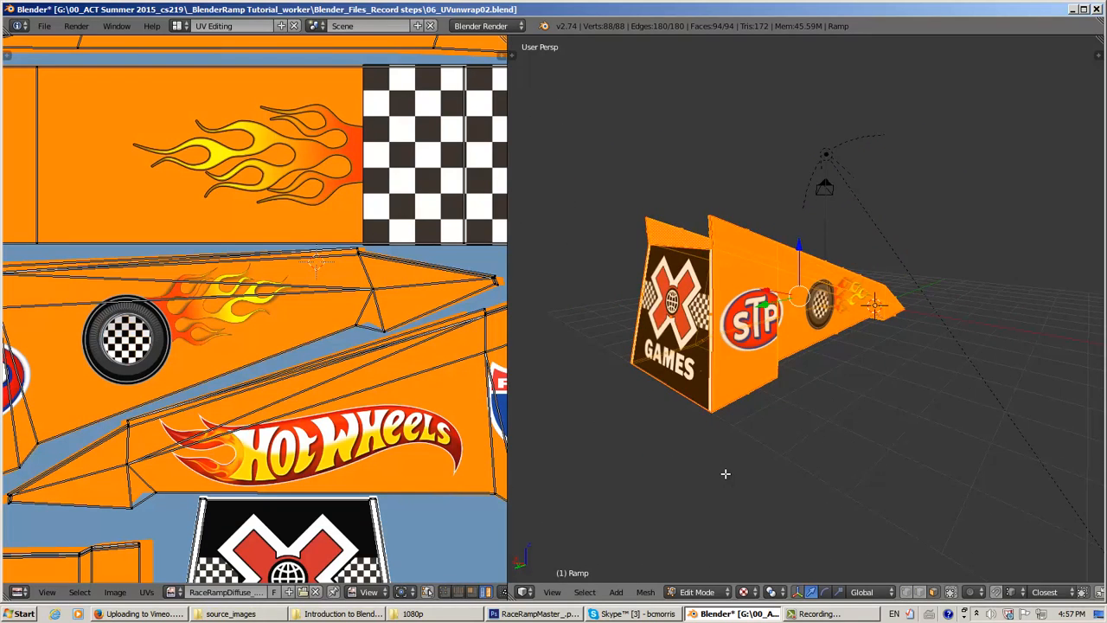
pyautogui.moveTo(671, 452); pyautogui.dragTo(677, 449, button='middle')
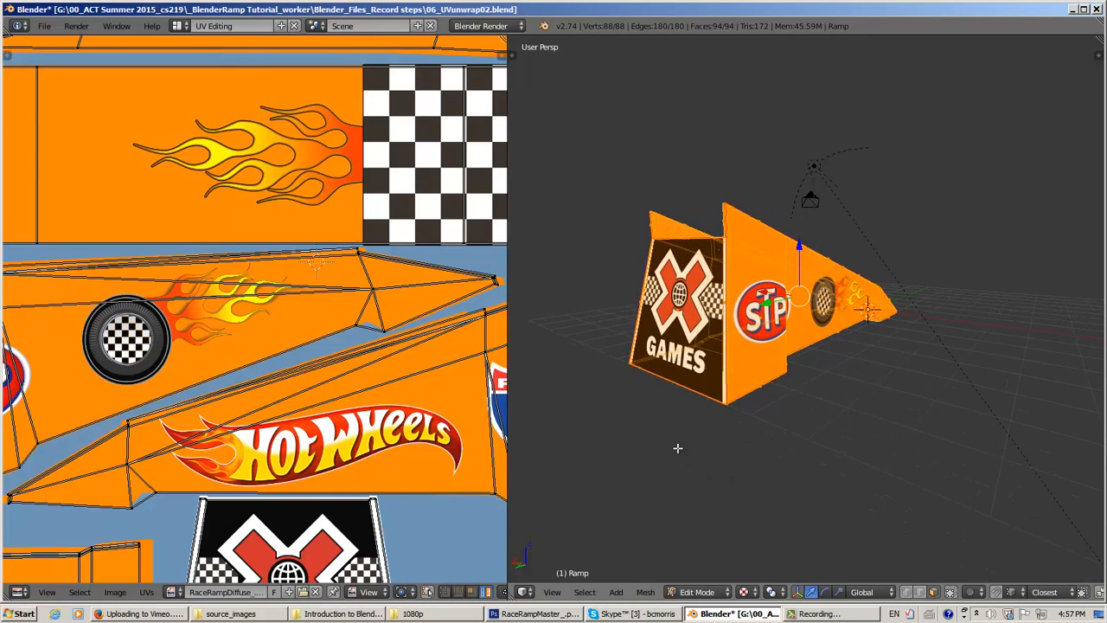
pyautogui.scroll(2, 677, 448)
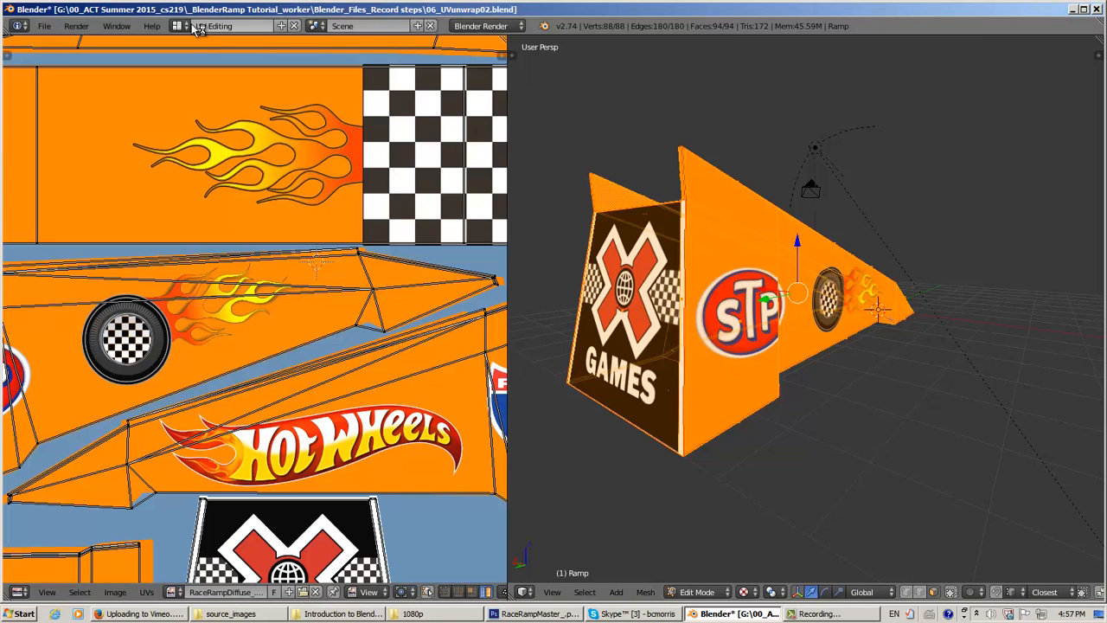
pyautogui.moveTo(654, 405); pyautogui.dragTo(673, 399, button='middle')
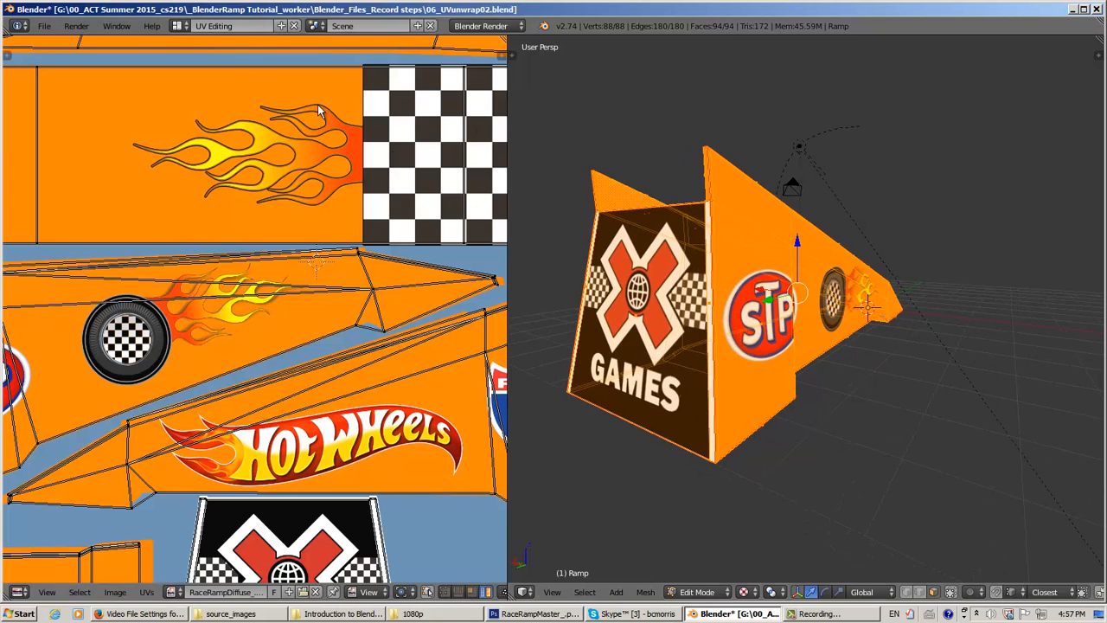
pyautogui.click(177, 26)
pyautogui.click(189, 86)
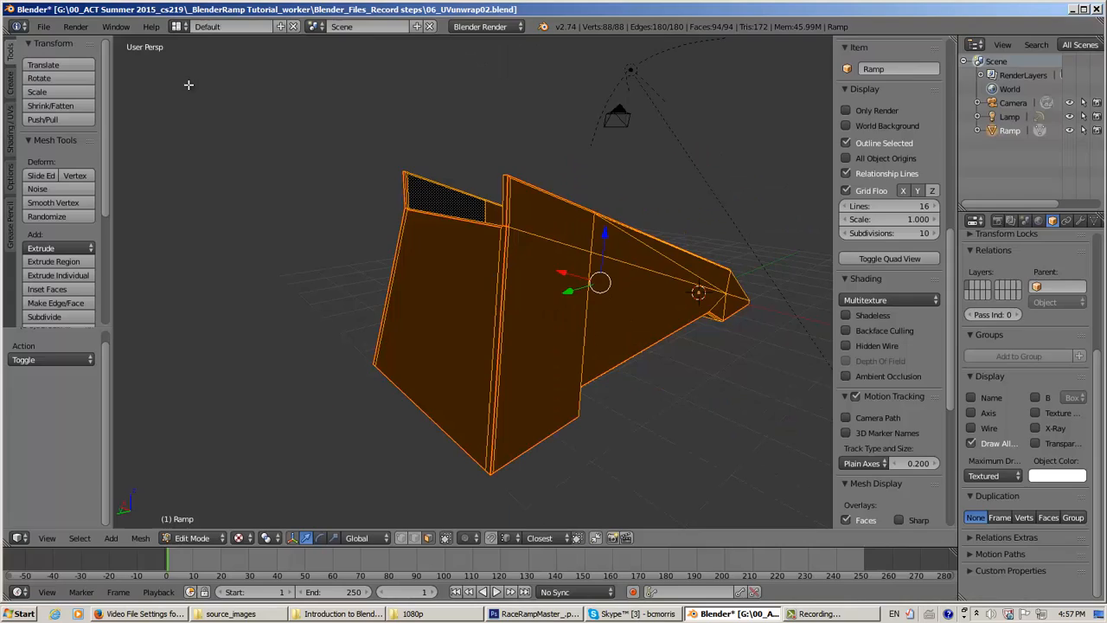
pyautogui.moveTo(573, 380); pyautogui.dragTo(643, 377, button='middle')
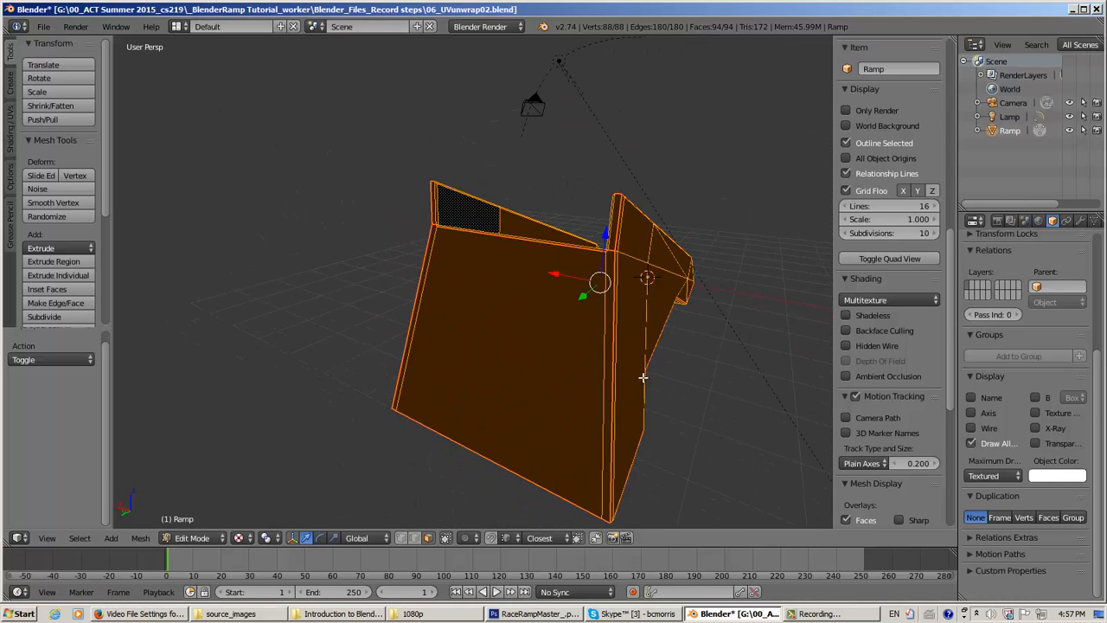
pyautogui.click(846, 315)
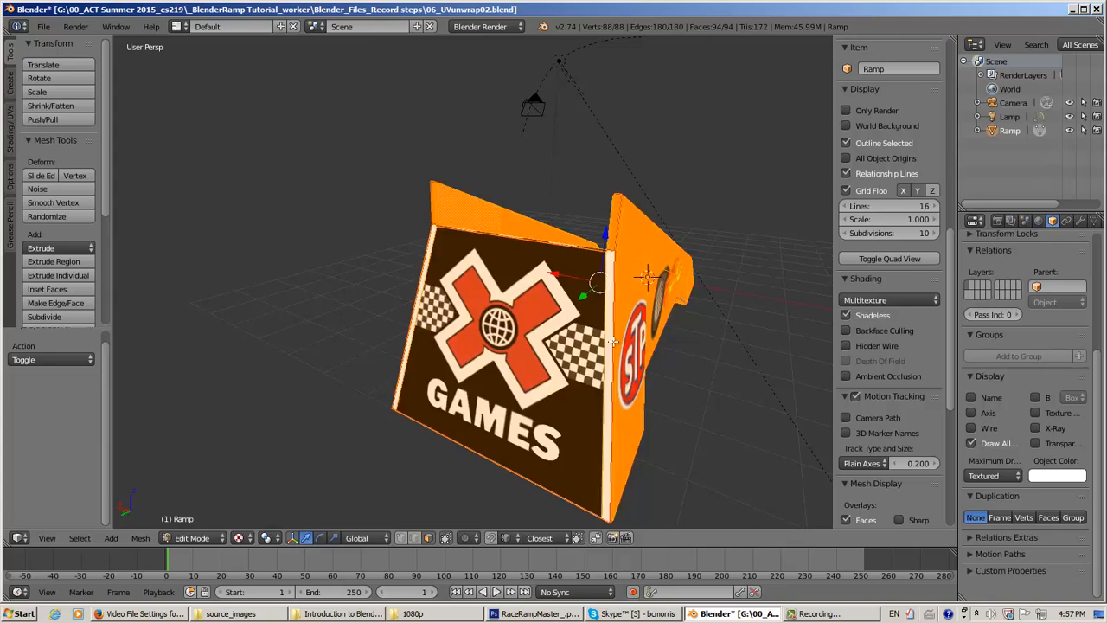
pyautogui.moveTo(614, 341); pyautogui.dragTo(635, 322, button='middle')
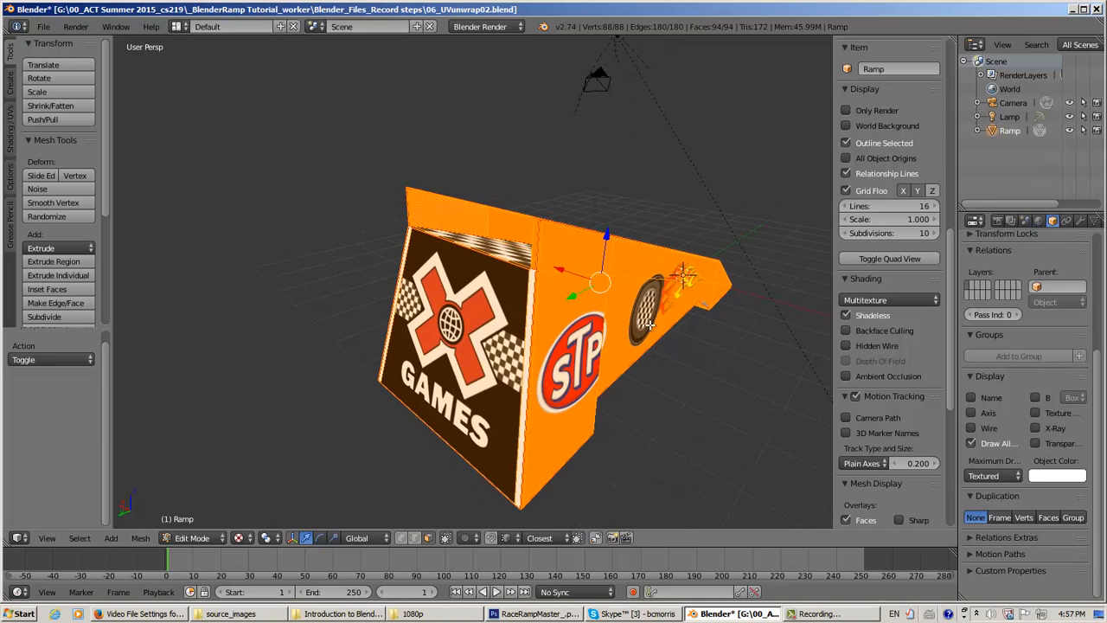
# - Return the ramp to Object Mode and turn on Wire in its object display settings
pyautogui.press('Tab')
pyautogui.moveTo(653, 332); pyautogui.dragTo(780, 346, button='middle')
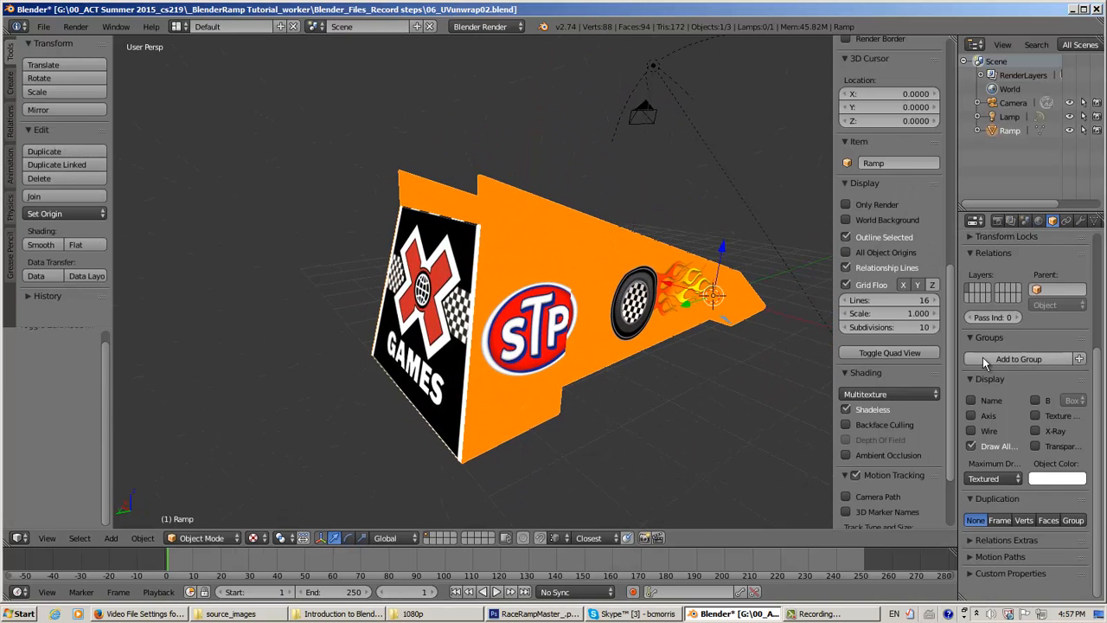
pyautogui.moveTo(1097, 392); pyautogui.dragTo(1103, 238)
pyautogui.click(1042, 221)
pyautogui.click(1054, 221)
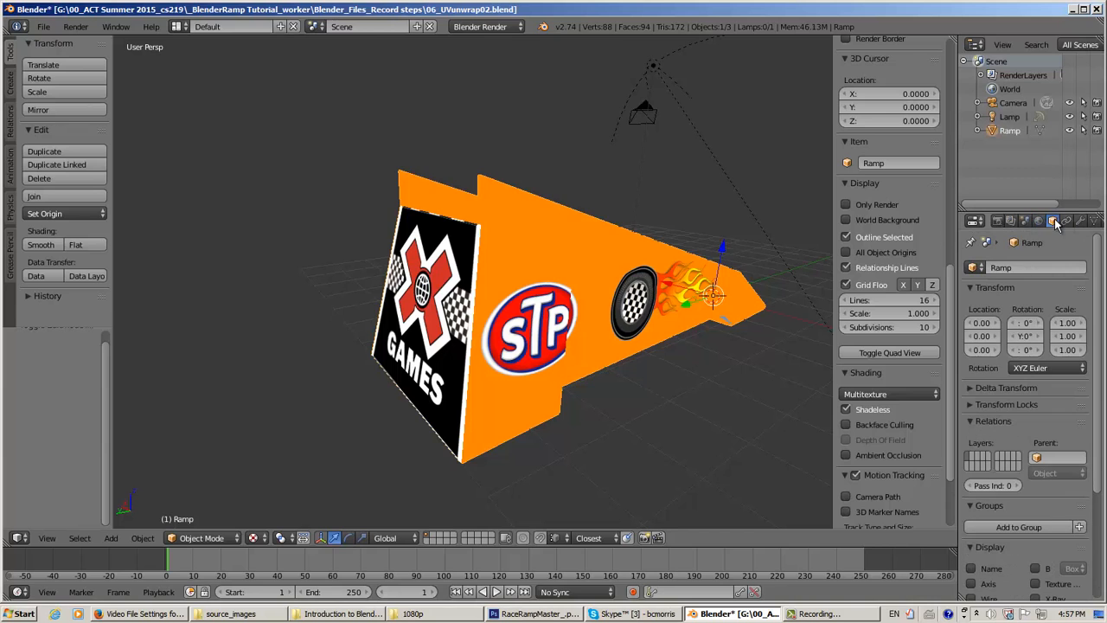
pyautogui.moveTo(1097, 264); pyautogui.dragTo(1094, 412)
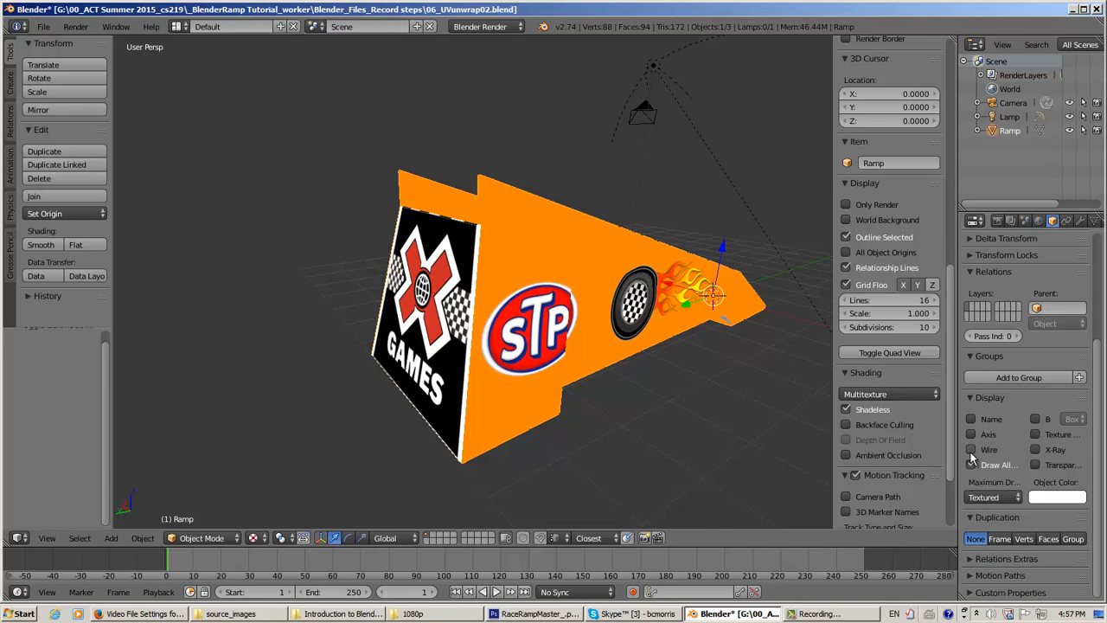
pyautogui.moveTo(971, 450); pyautogui.dragTo(971, 465)
pyautogui.moveTo(705, 398)
pyautogui.mouseDown(button='middle')
pyautogui.moveTo(647, 378)
pyautogui.moveTo(635, 395)
pyautogui.mouseUp(button='middle')
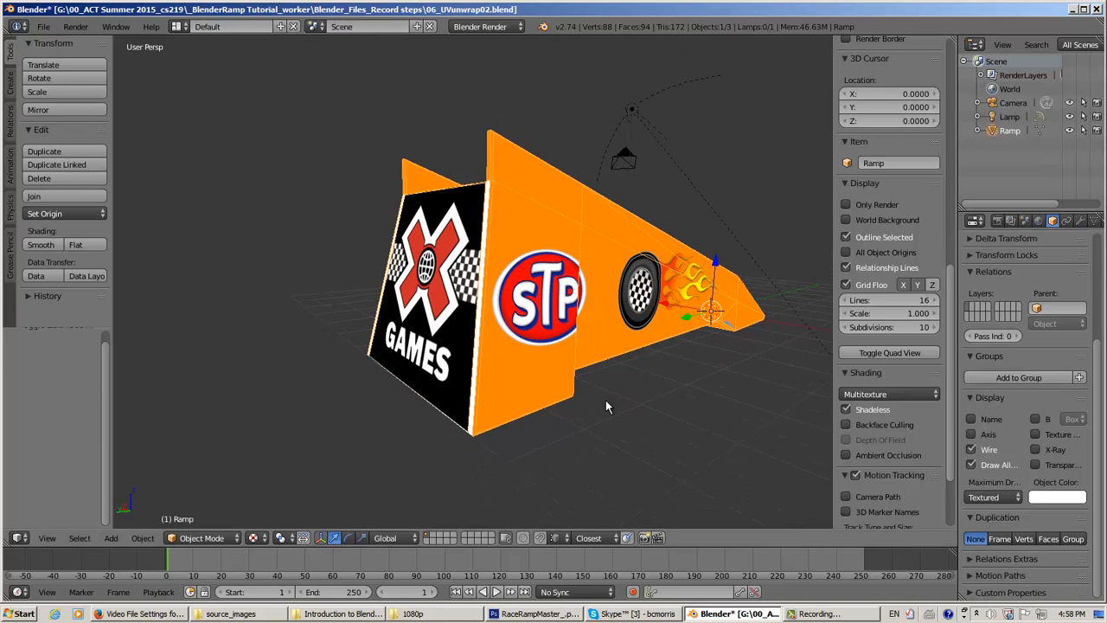
# - Deselect everything and examine how the STP and Racer X decals line up with the edges on the ramp's sides
pyautogui.press('a')
pyautogui.moveTo(657, 407); pyautogui.dragTo(500, 262, button='middle')
pyautogui.scroll(3, 588, 360)
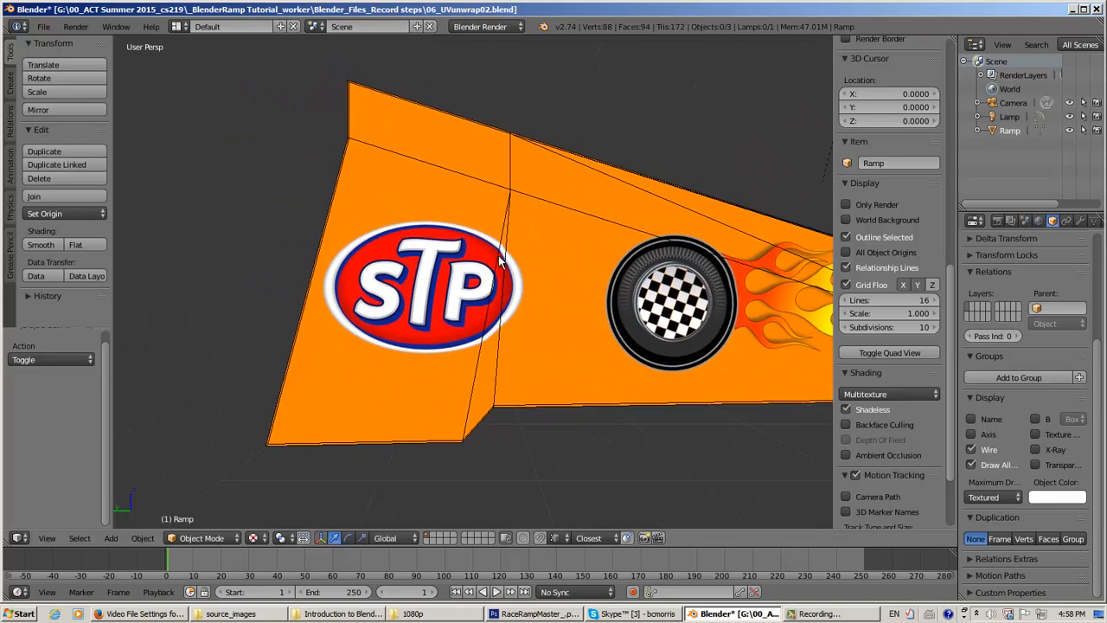
pyautogui.scroll(-4, 574, 378)
pyautogui.moveTo(576, 378); pyautogui.dragTo(612, 412, button='middle')
pyautogui.scroll(-3, 613, 413)
pyautogui.moveTo(509, 364); pyautogui.dragTo(615, 311, button='middle')
pyautogui.scroll(3, 606, 303)
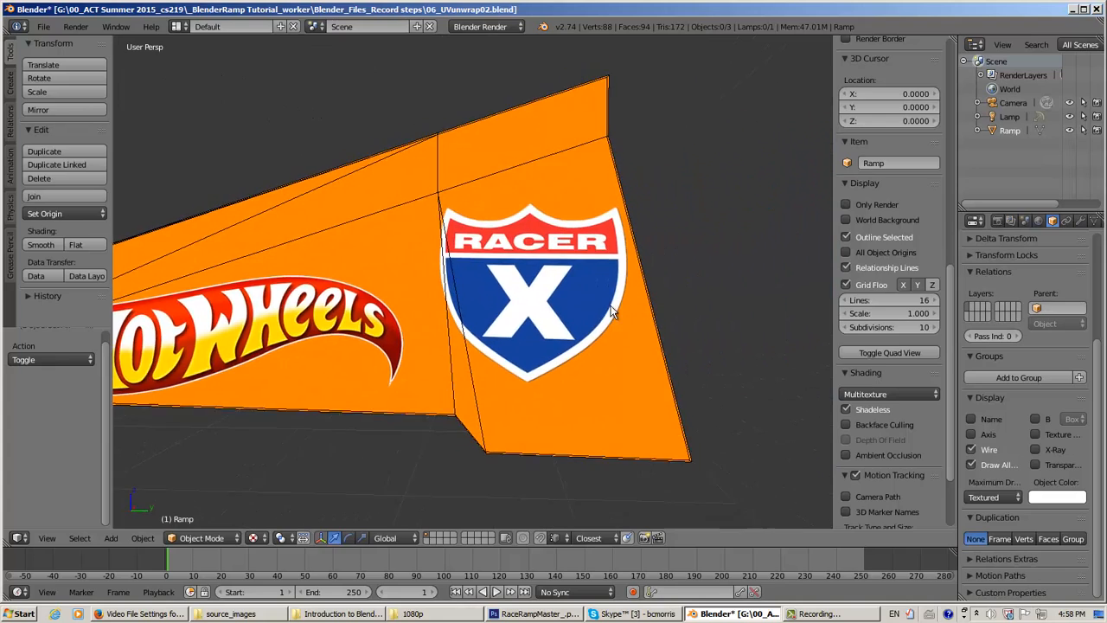
pyautogui.keyDown('shift'); pyautogui.moveTo(412, 333); pyautogui.dragTo(599, 294, button='middle'); pyautogui.keyUp('shift')
pyautogui.moveTo(463, 334); pyautogui.dragTo(433, 314, button='middle')
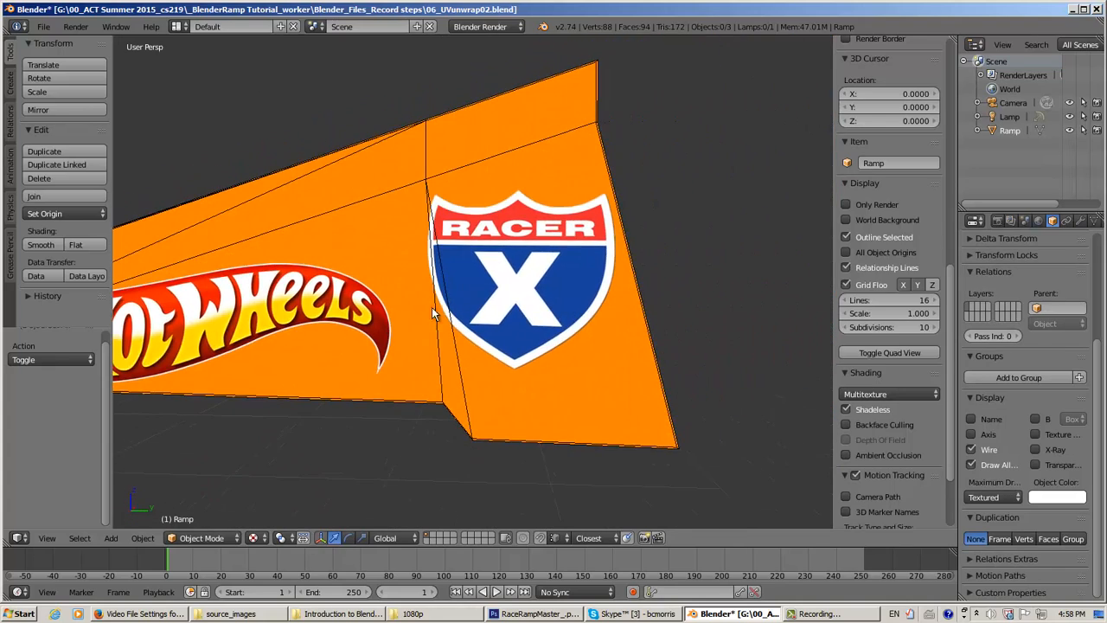
pyautogui.moveTo(485, 343); pyautogui.dragTo(476, 365, button='middle')
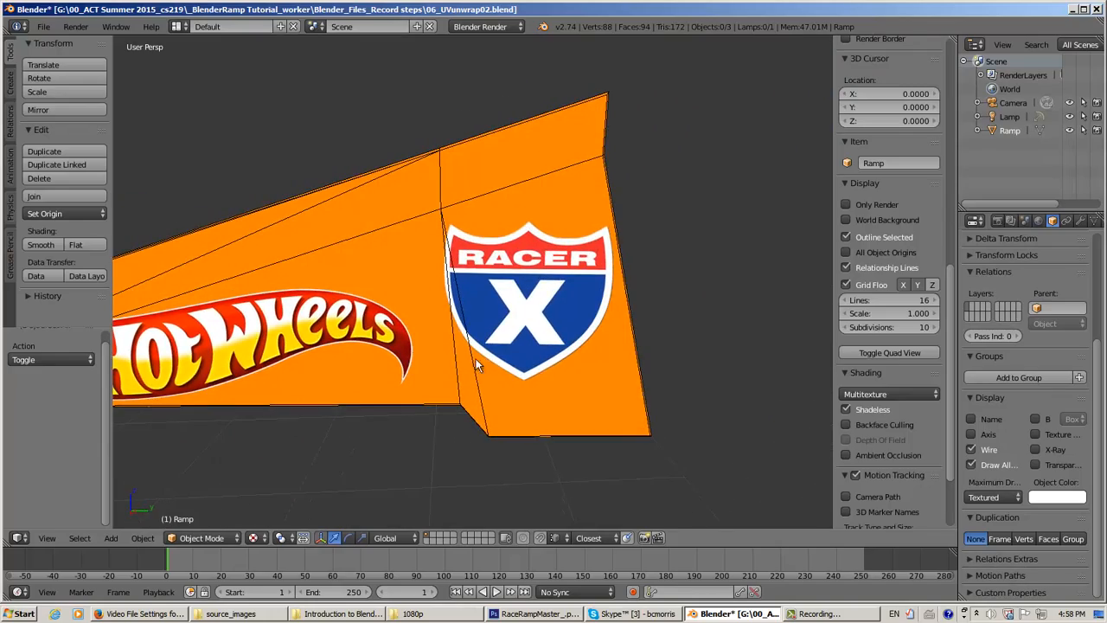
# - Examine the texture coverage around the front feet and lower edges on both sides of the ramp
pyautogui.moveTo(393, 351); pyautogui.dragTo(628, 280, button='middle')
pyautogui.scroll(3, 625, 272)
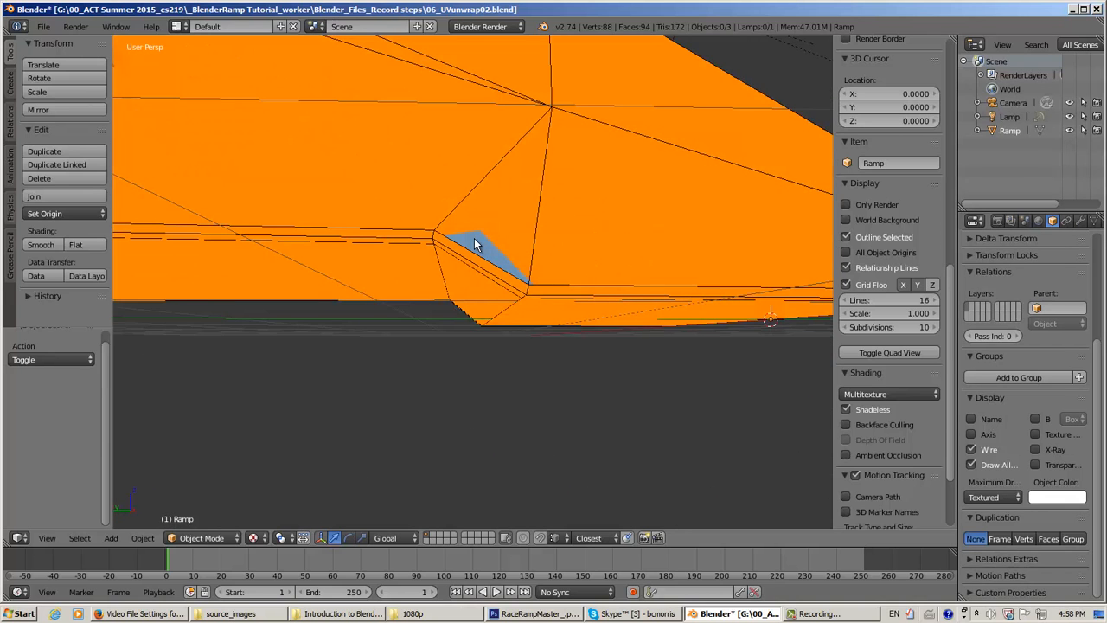
pyautogui.moveTo(474, 239); pyautogui.dragTo(504, 270, button='middle')
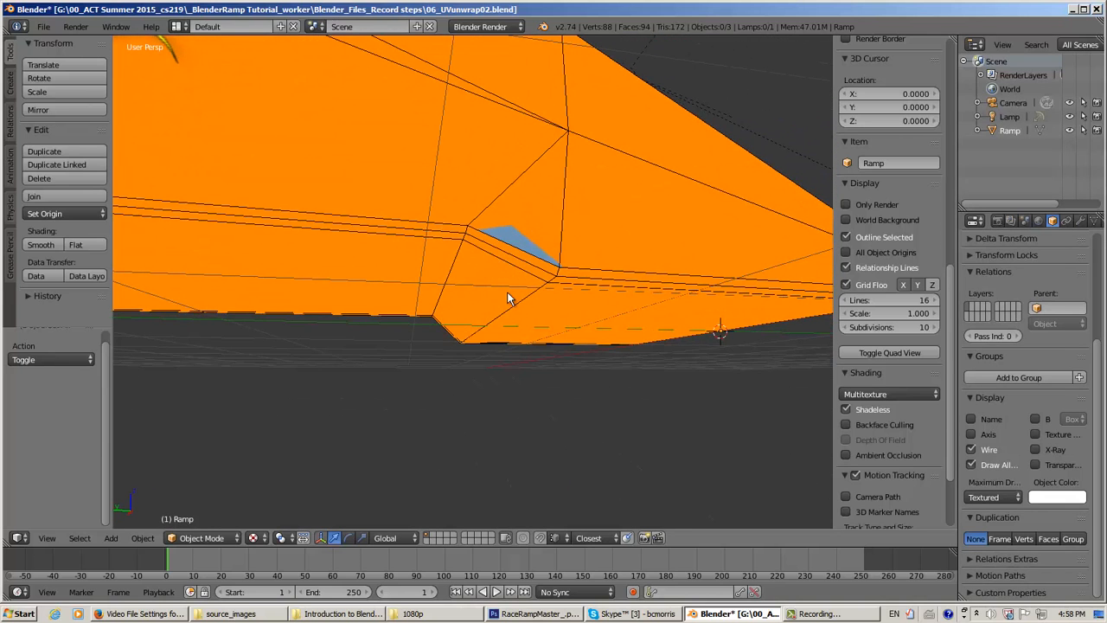
pyautogui.scroll(-3, 508, 294)
pyautogui.moveTo(605, 343); pyautogui.dragTo(410, 321, button='middle')
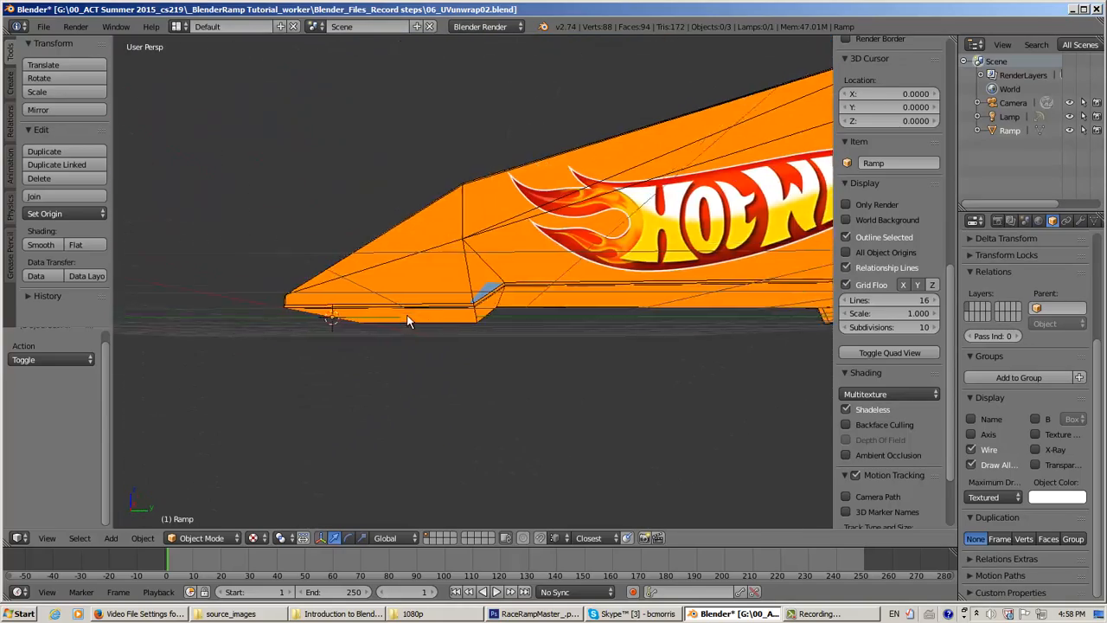
pyautogui.scroll(5, 297, 305)
pyautogui.moveTo(265, 311); pyautogui.dragTo(285, 304, button='middle')
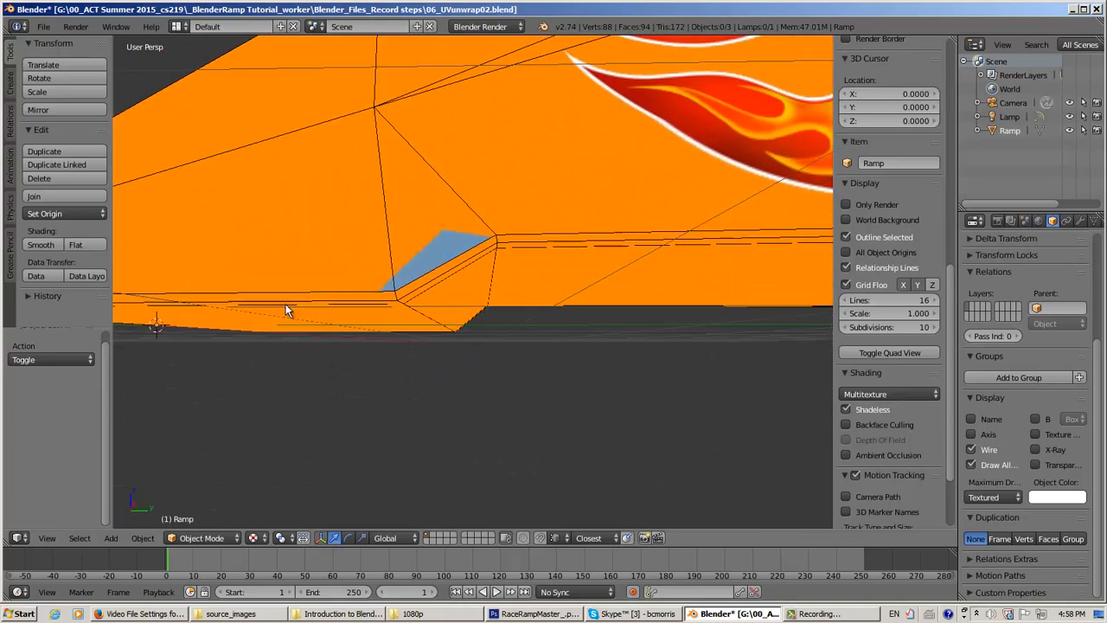
pyautogui.scroll(-10, 464, 273)
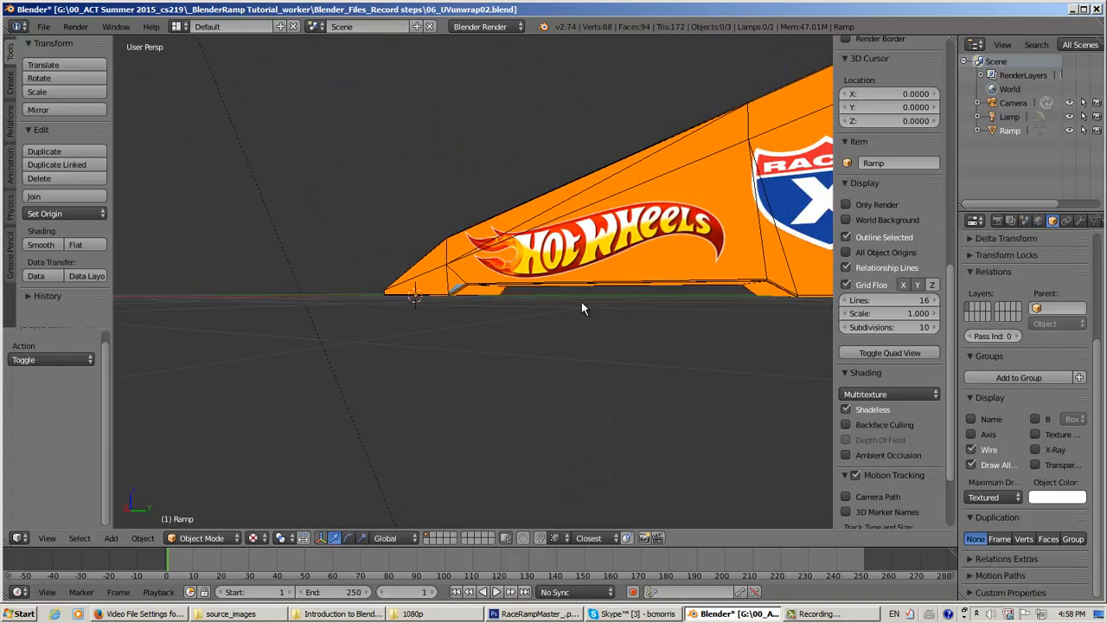
pyautogui.moveTo(512, 364); pyautogui.dragTo(497, 237, button='middle')
pyautogui.scroll(5, 606, 373)
pyautogui.scroll(-5, 603, 365)
# - Switch to the UV Editing screen layout to show the ramp's texture image beside the 3D model
pyautogui.click(75, 27)
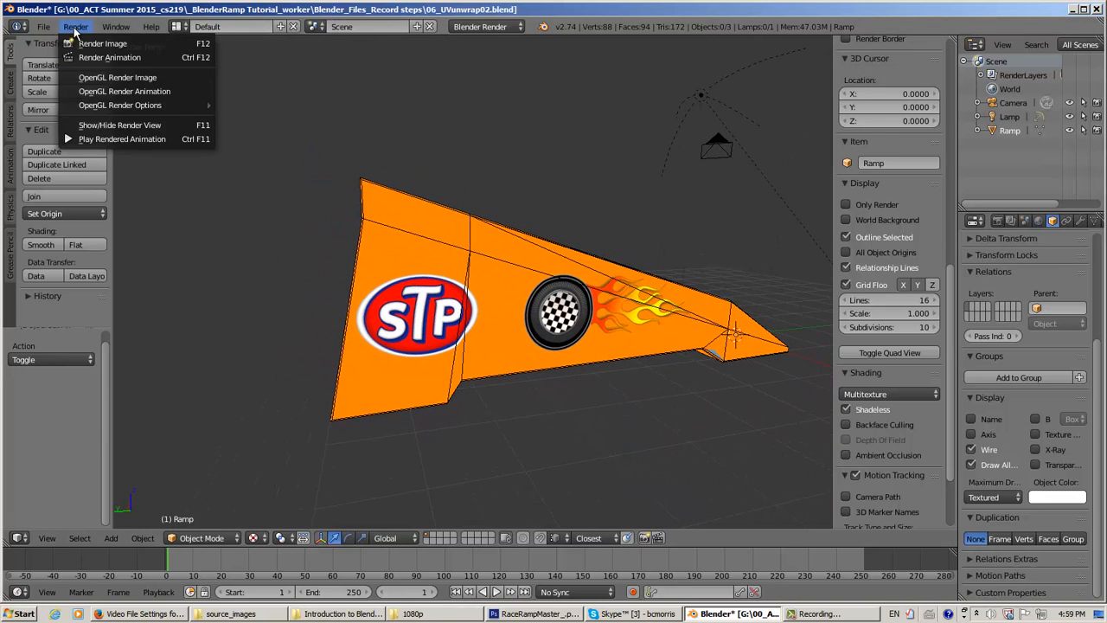
pyautogui.moveTo(117, 29)
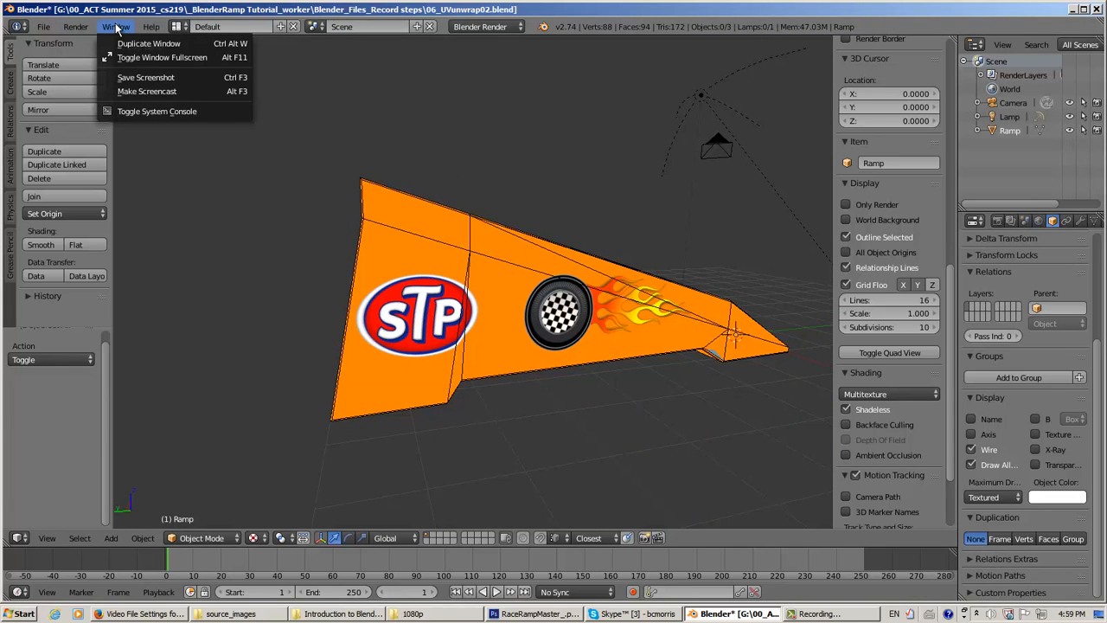
pyautogui.moveTo(160, 29)
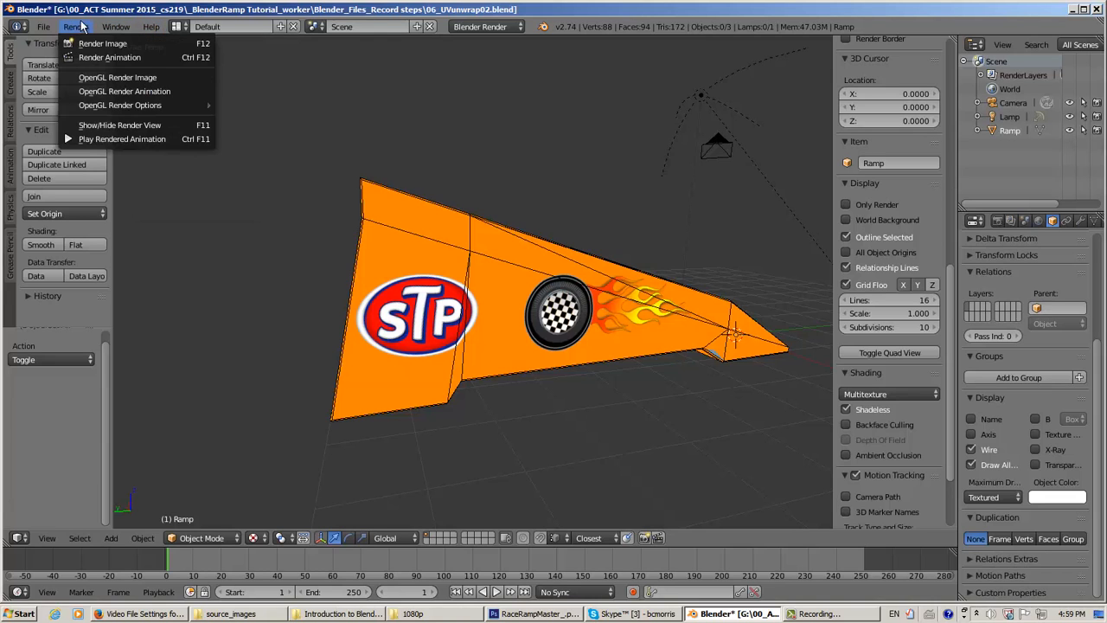
pyautogui.click(180, 28)
pyautogui.click(179, 27)
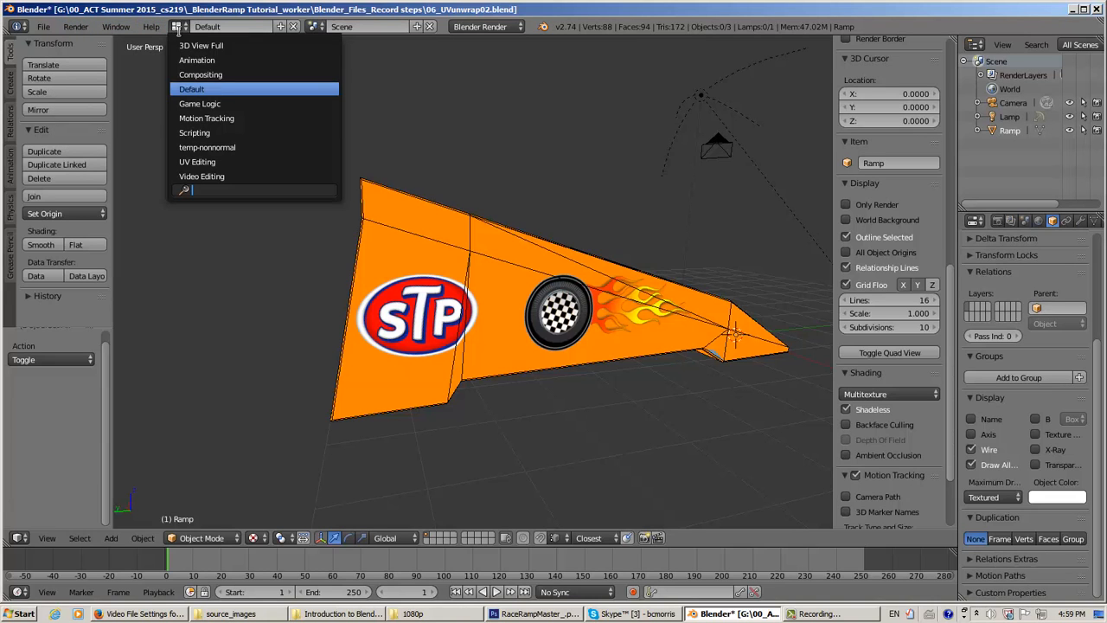
pyautogui.click(205, 162)
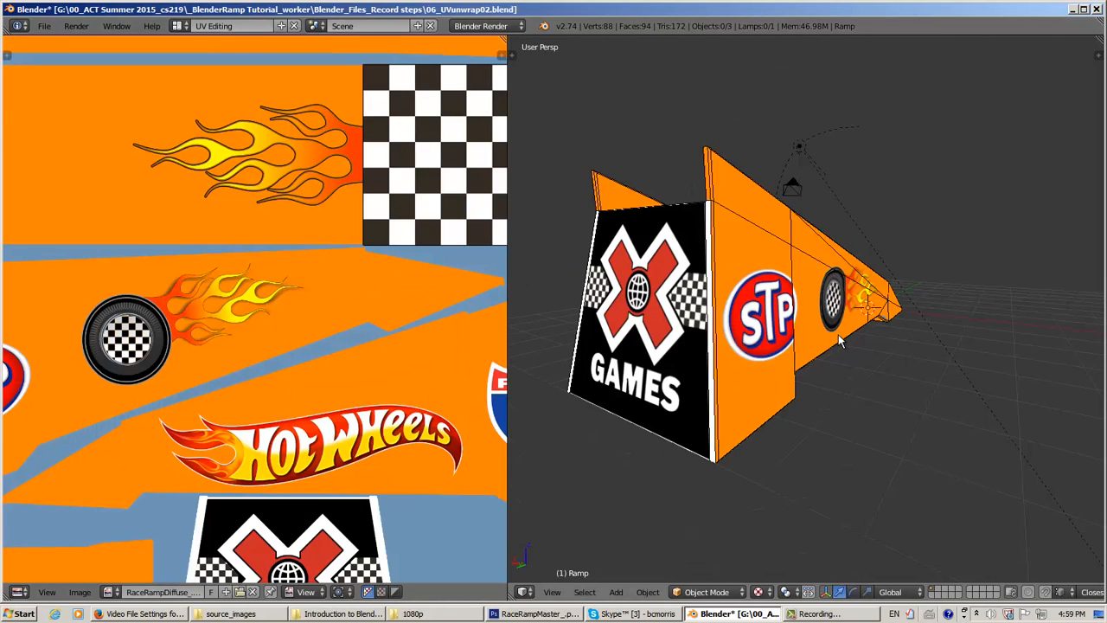
pyautogui.moveTo(839, 341); pyautogui.dragTo(730, 474, button='middle')
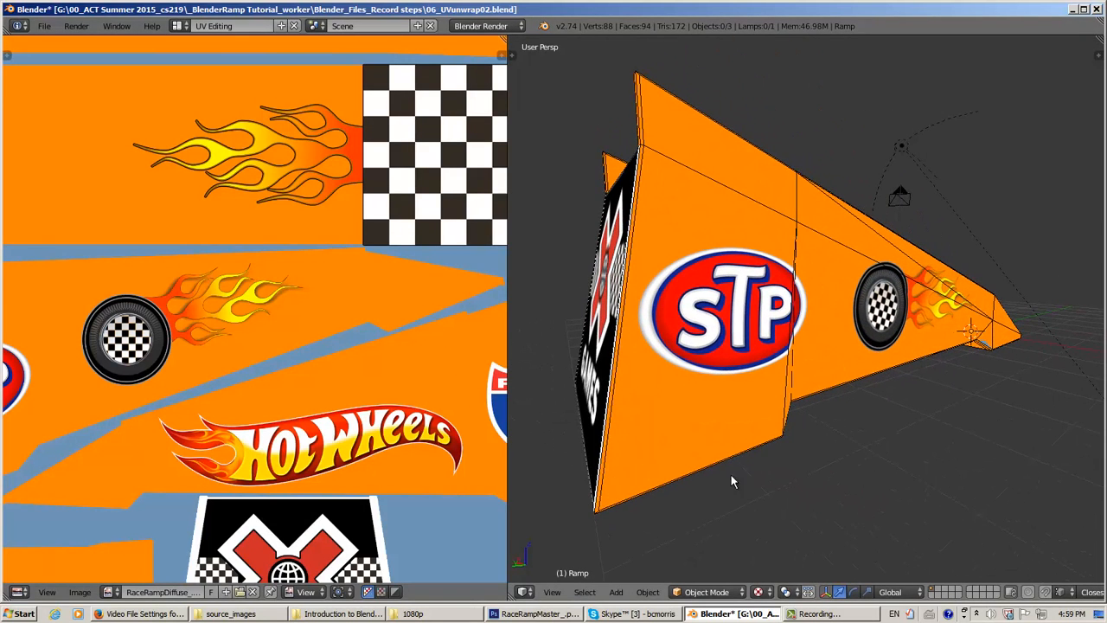
# - Select everything and put the ramp in Edit Mode so its UV edges overlay the texture image
pyautogui.press('a')
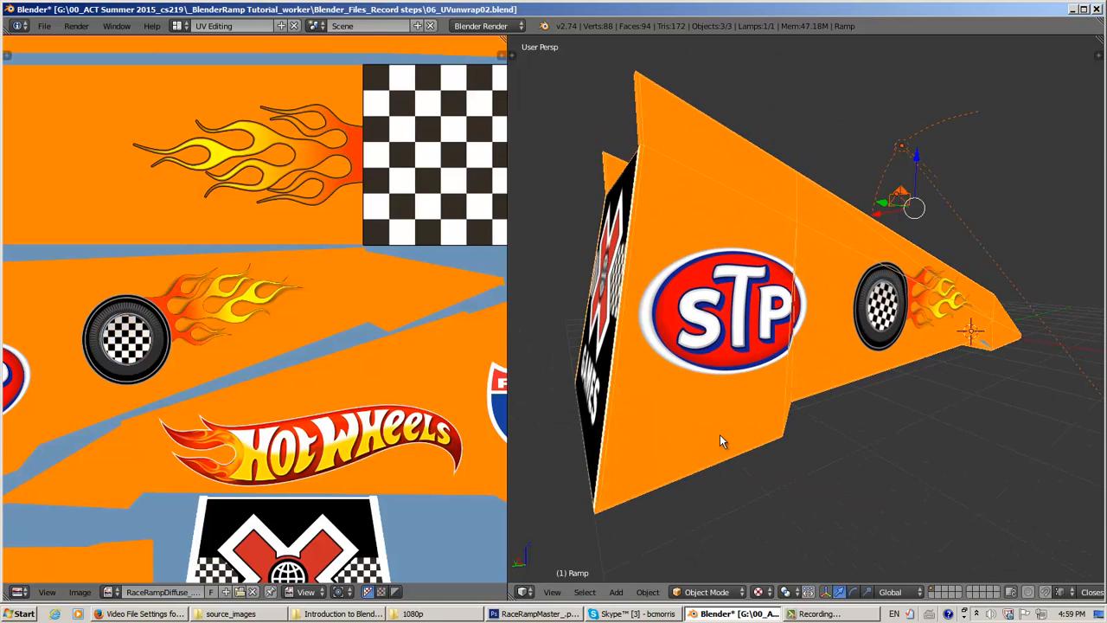
pyautogui.moveTo(720, 435); pyautogui.dragTo(734, 528, button='middle')
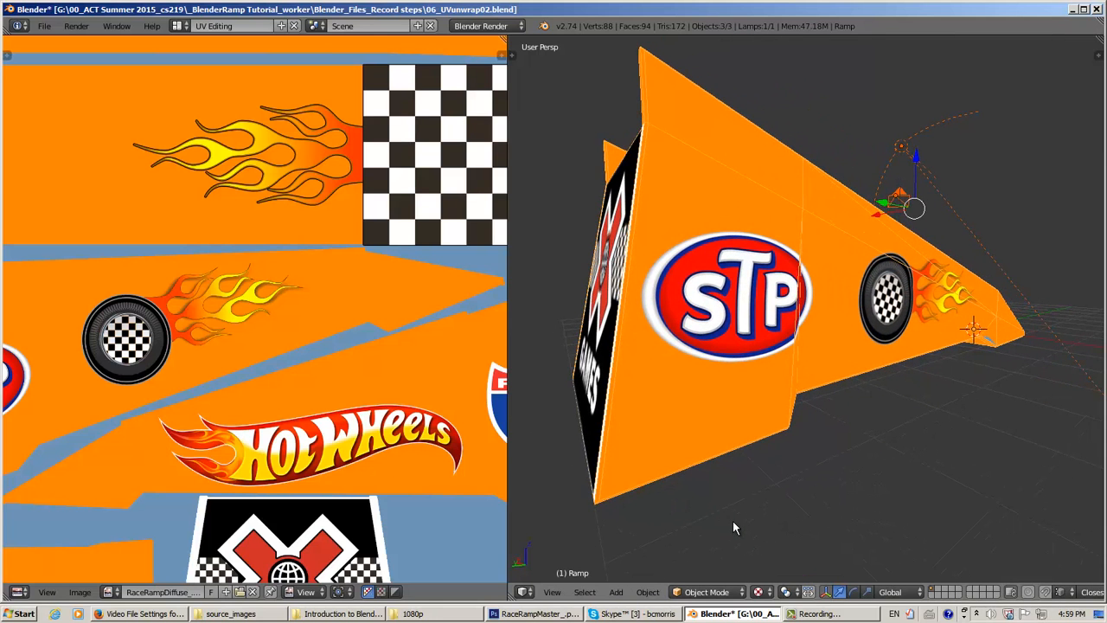
pyautogui.press('Tab')
pyautogui.moveTo(728, 457); pyautogui.dragTo(760, 446, button='middle')
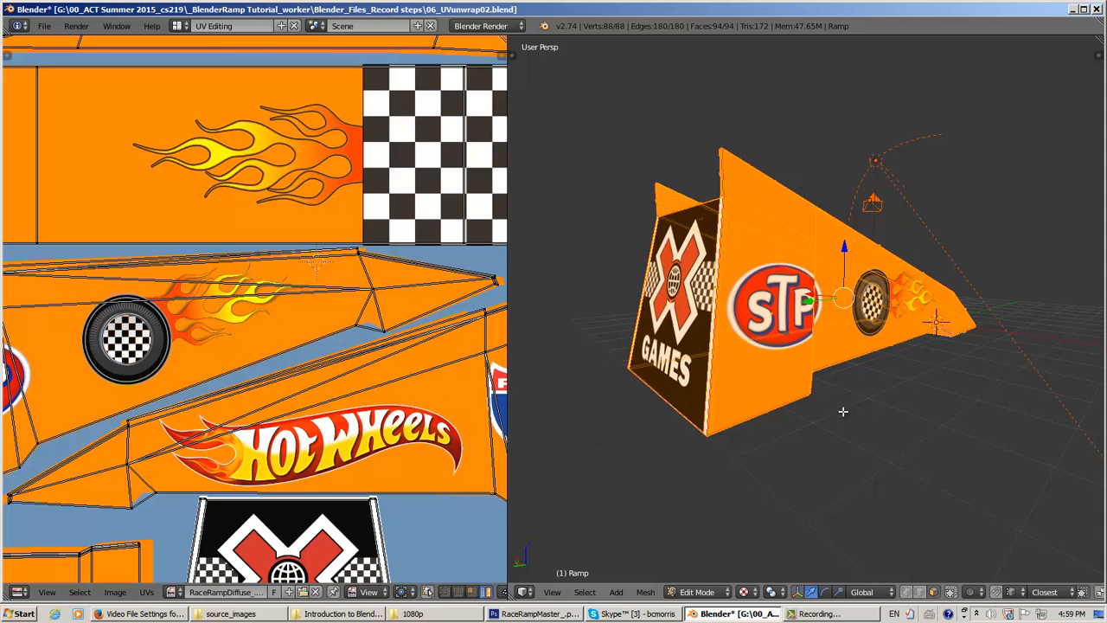
pyautogui.moveTo(843, 412); pyautogui.dragTo(761, 401, button='middle')
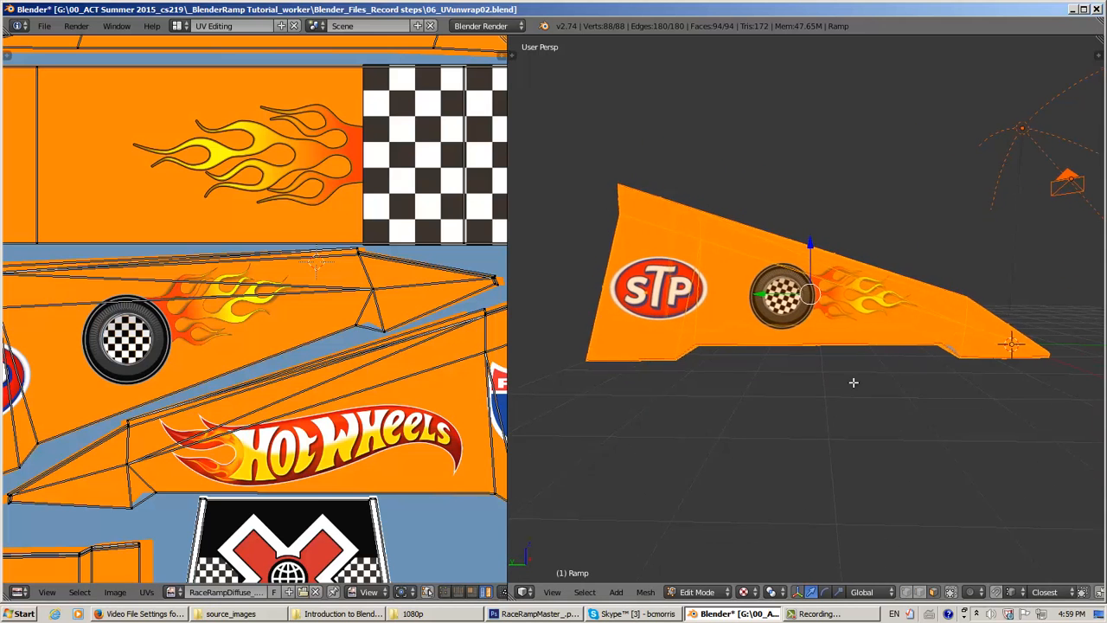
pyautogui.moveTo(853, 382); pyautogui.dragTo(740, 397, button='middle')
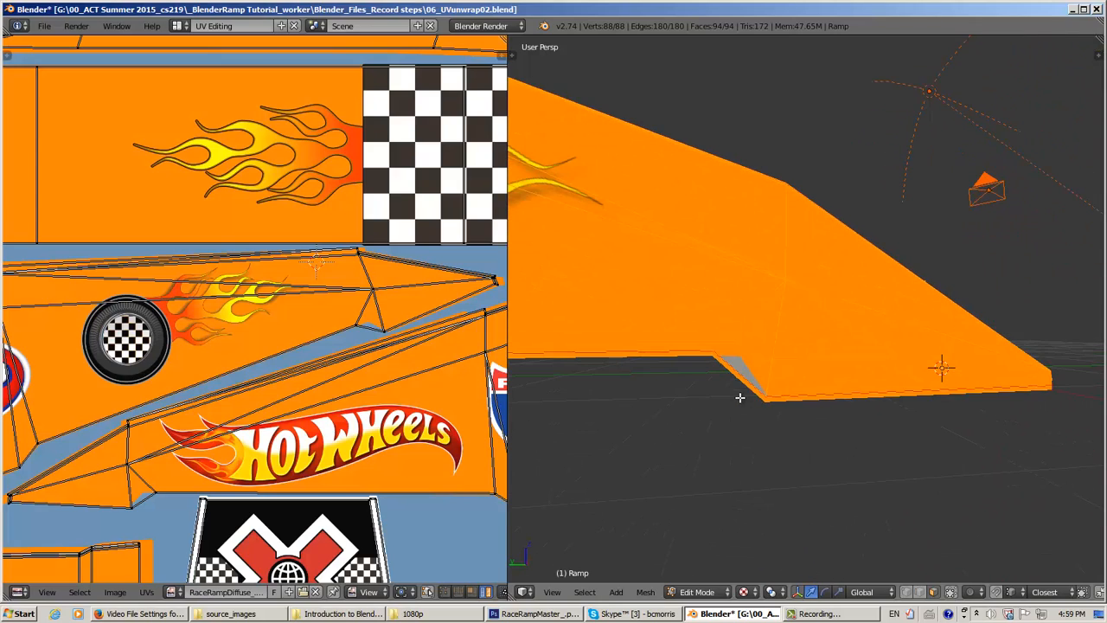
# - Examine how the UV edges fit the X Games back panel and the Racer X decal in the texture image
pyautogui.moveTo(282, 360); pyautogui.dragTo(250, 286, button='middle')
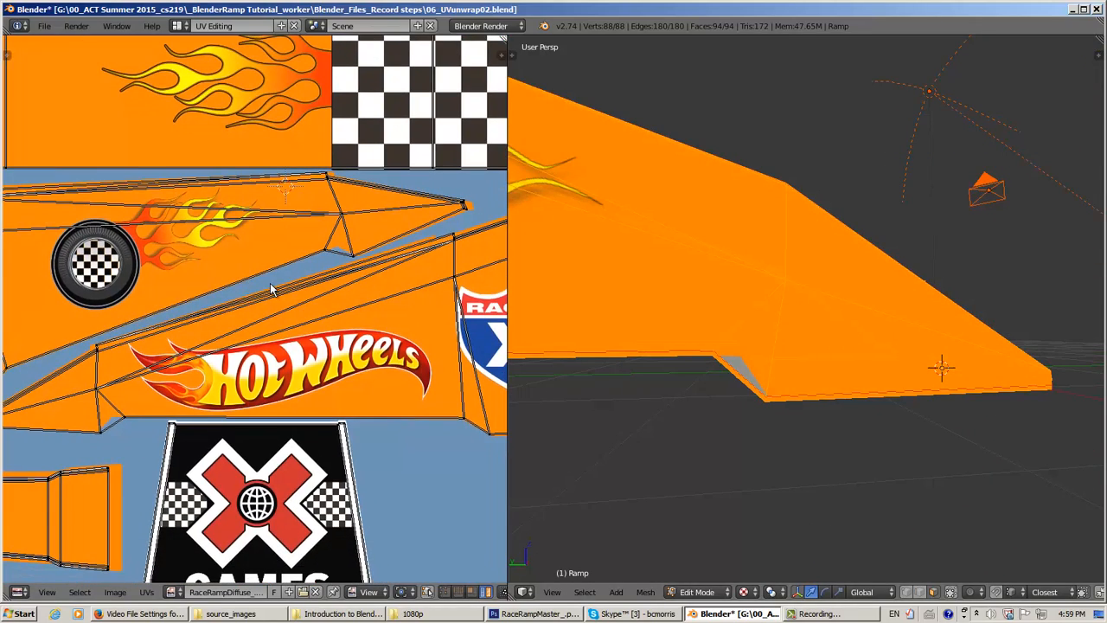
pyautogui.scroll(-5, 268, 294)
pyautogui.scroll(5, 204, 250)
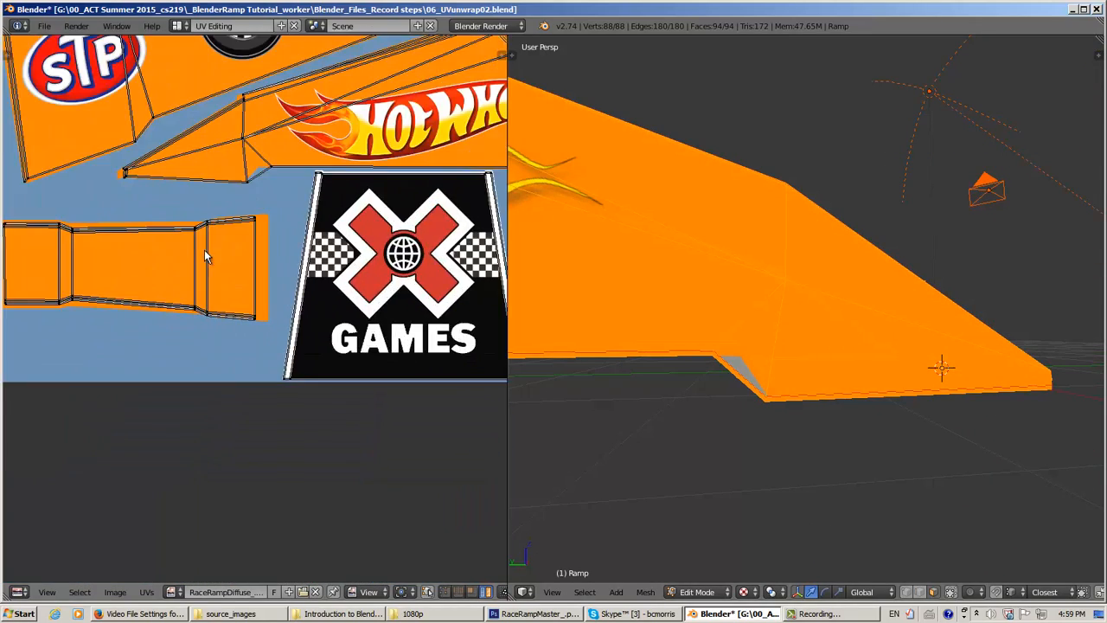
pyautogui.moveTo(308, 264); pyautogui.dragTo(203, 353, button='middle')
pyautogui.moveTo(311, 294); pyautogui.dragTo(145, 177, button='middle')
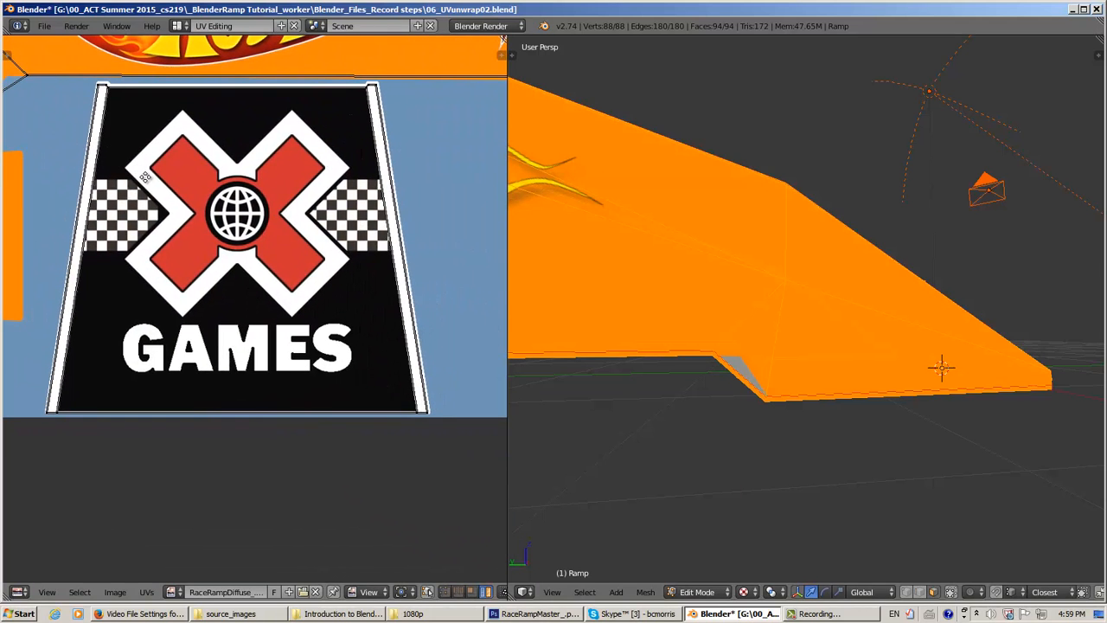
pyautogui.moveTo(333, 117); pyautogui.dragTo(141, 333, button='middle')
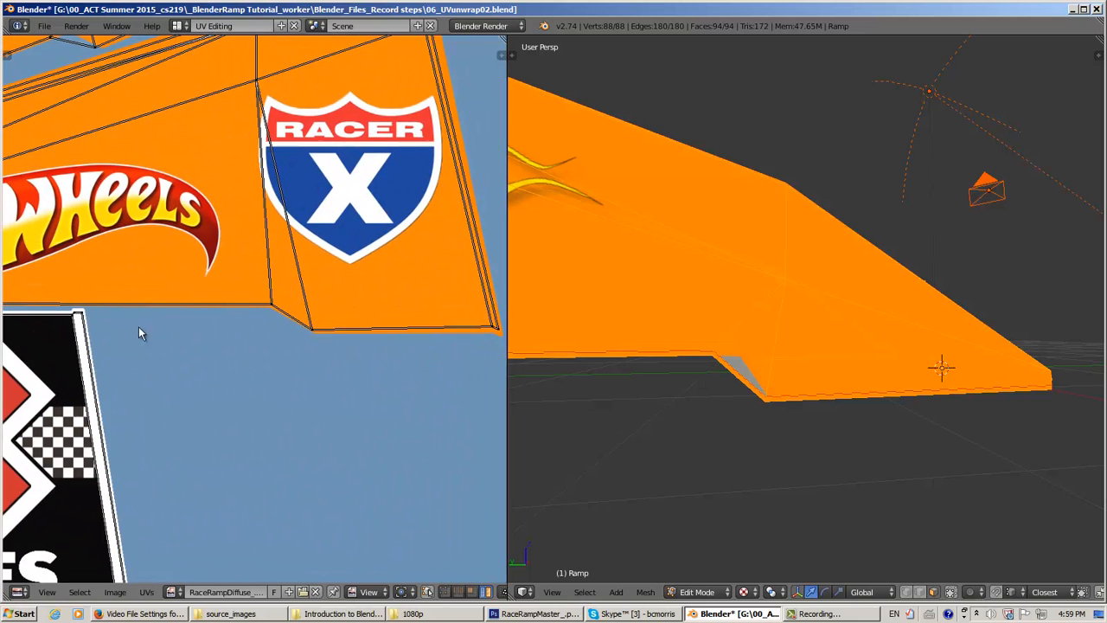
pyautogui.moveTo(278, 333); pyautogui.dragTo(254, 425, button='middle')
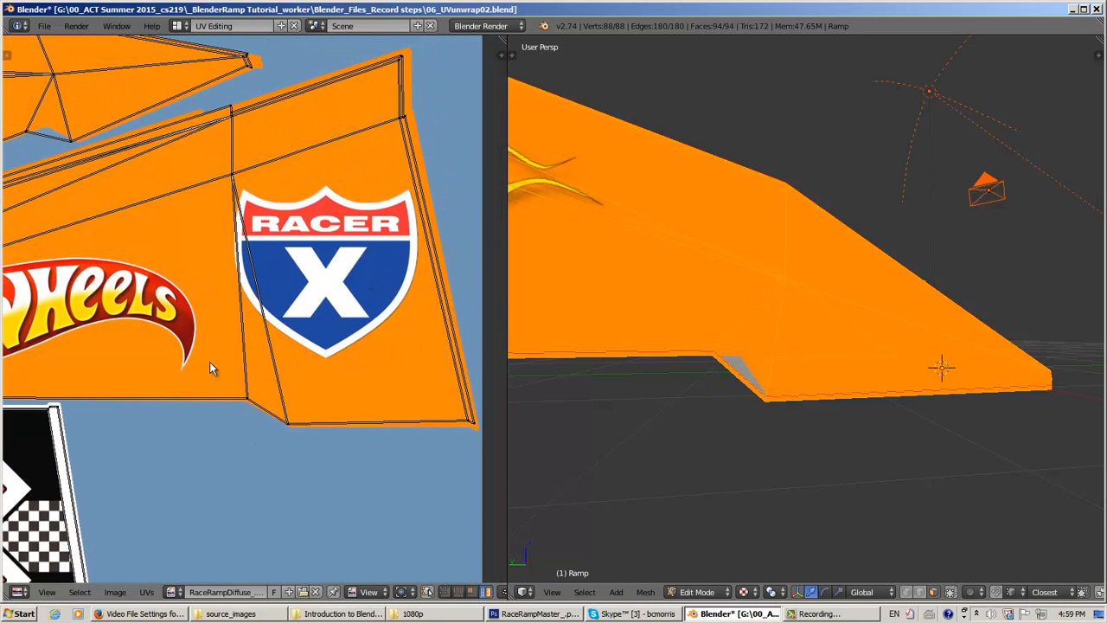
pyautogui.moveTo(155, 402); pyautogui.dragTo(157, 402, button='middle')
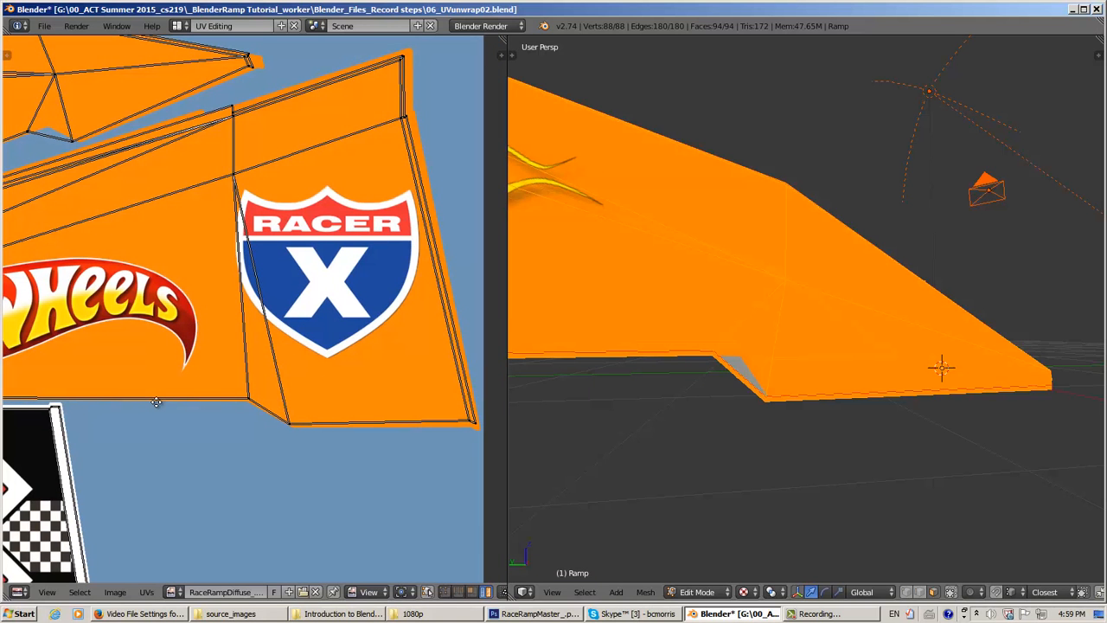
# - Compare the placement of the Racer X and Hot Wheels decals on the model with the UV layout
pyautogui.moveTo(534, 301); pyautogui.dragTo(781, 283, button='middle')
pyautogui.moveTo(651, 311); pyautogui.dragTo(742, 333, button='middle')
pyautogui.scroll(1, 756, 332)
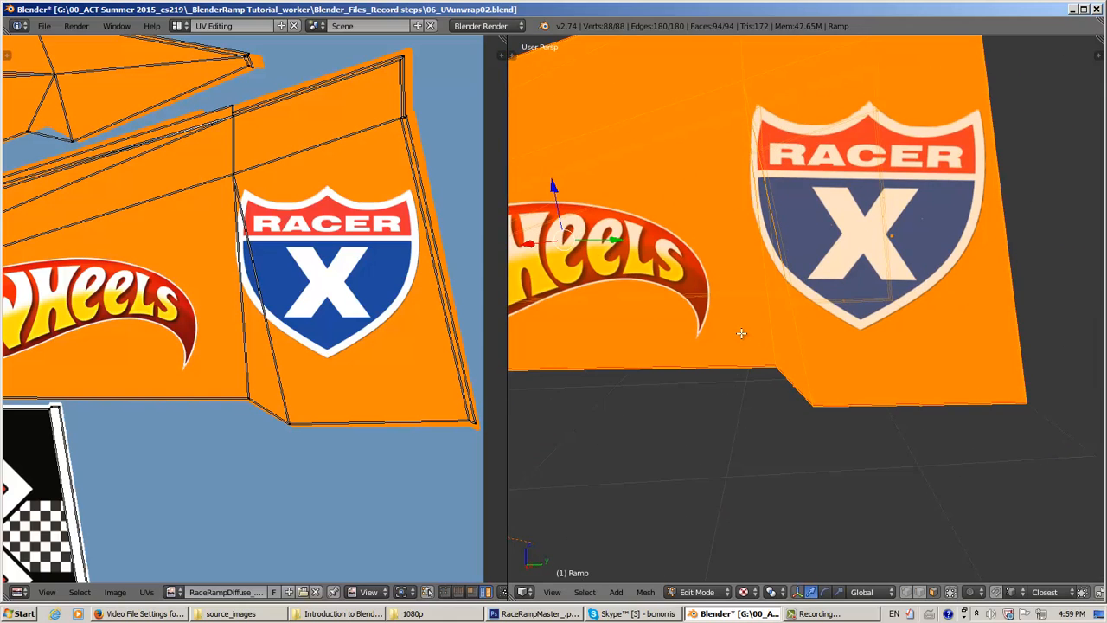
pyautogui.scroll(-2, 742, 333)
pyautogui.scroll(-3, 188, 314)
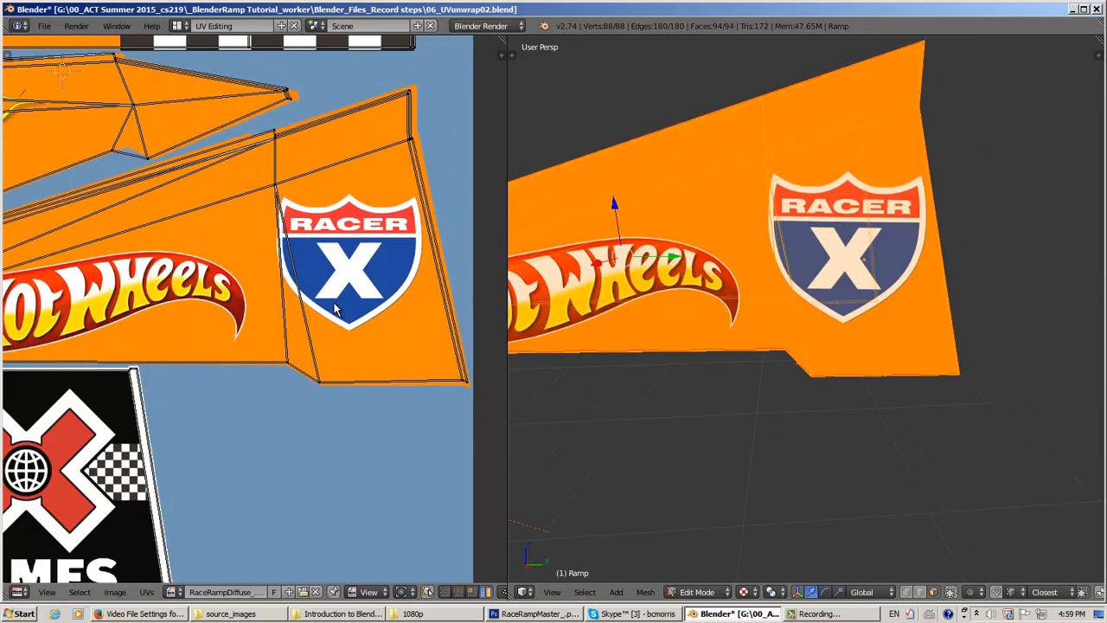
pyautogui.moveTo(188, 314); pyautogui.dragTo(374, 286, button='middle')
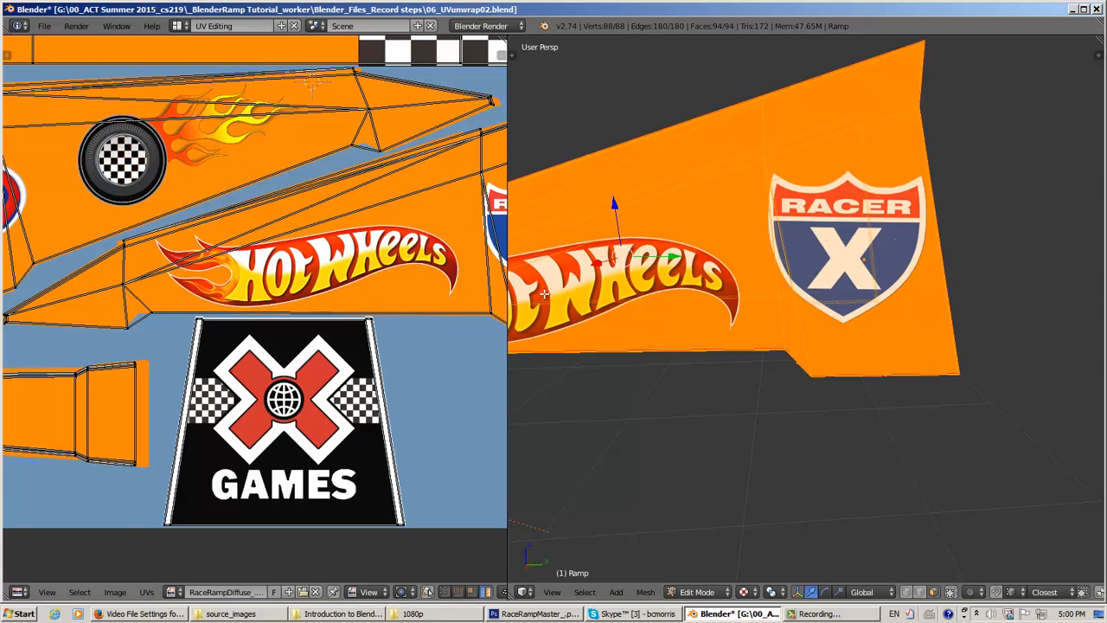
pyautogui.keyDown('shift'); pyautogui.moveTo(631, 282); pyautogui.dragTo(745, 281, button='middle'); pyautogui.keyUp('shift')
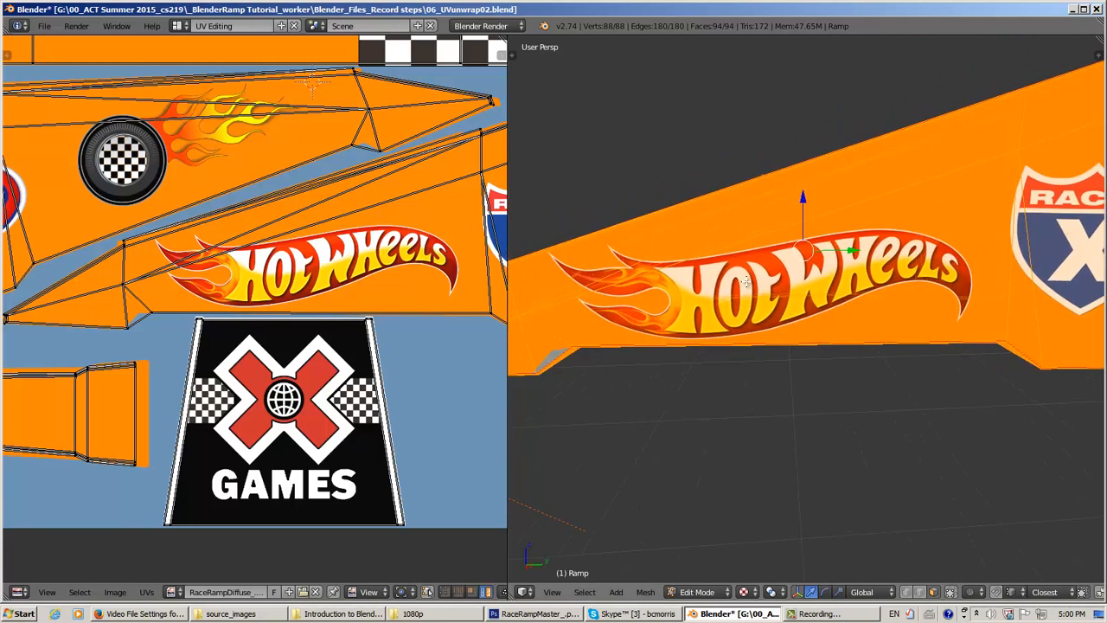
pyautogui.scroll(-1, 745, 282)
pyautogui.keyDown('shift'); pyautogui.moveTo(674, 335); pyautogui.dragTo(697, 326, button='middle'); pyautogui.keyUp('shift')
pyautogui.moveTo(383, 276); pyautogui.dragTo(312, 275, button='middle')
# - Lasso-select the UVs at the lower notch of the front foot on the Hot Wheels side panel
pyautogui.moveTo(198, 280); pyautogui.dragTo(322, 340, button='middle')
pyautogui.scroll(4, 386, 295)
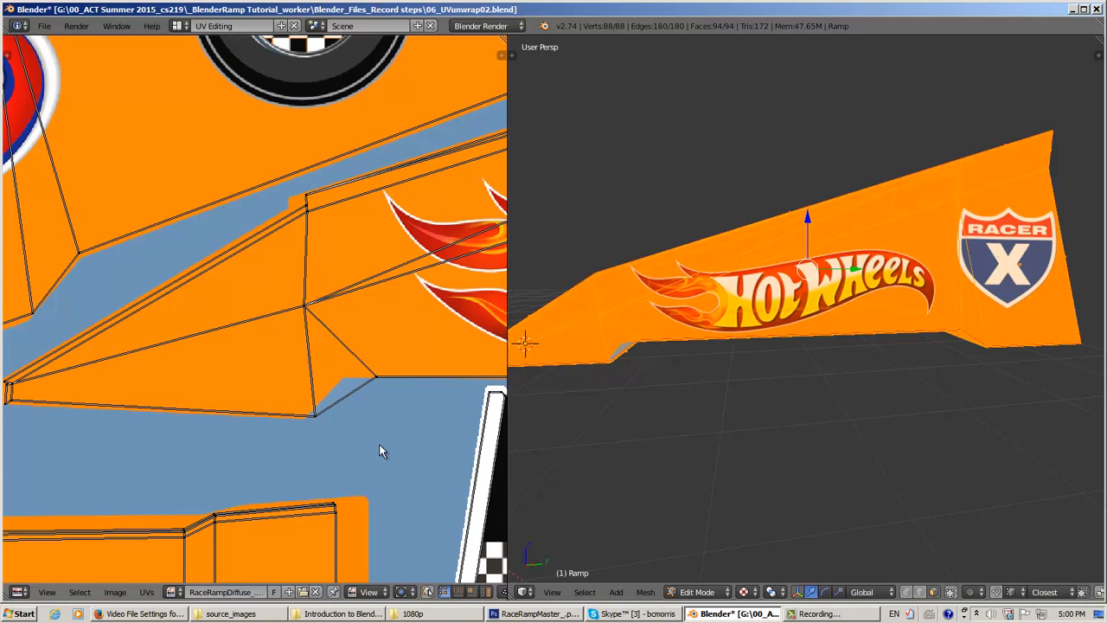
pyautogui.moveTo(379, 450)
pyautogui.keyDown('ctrl'); pyautogui.mouseDown()
pyautogui.moveTo(79, 455)
pyautogui.moveTo(8, 415)
pyautogui.moveTo(10, 397)
pyautogui.moveTo(208, 242)
pyautogui.moveTo(307, 185)
pyautogui.moveTo(410, 292)
pyautogui.moveTo(317, 420)
pyautogui.mouseUp(); pyautogui.keyUp('ctrl')
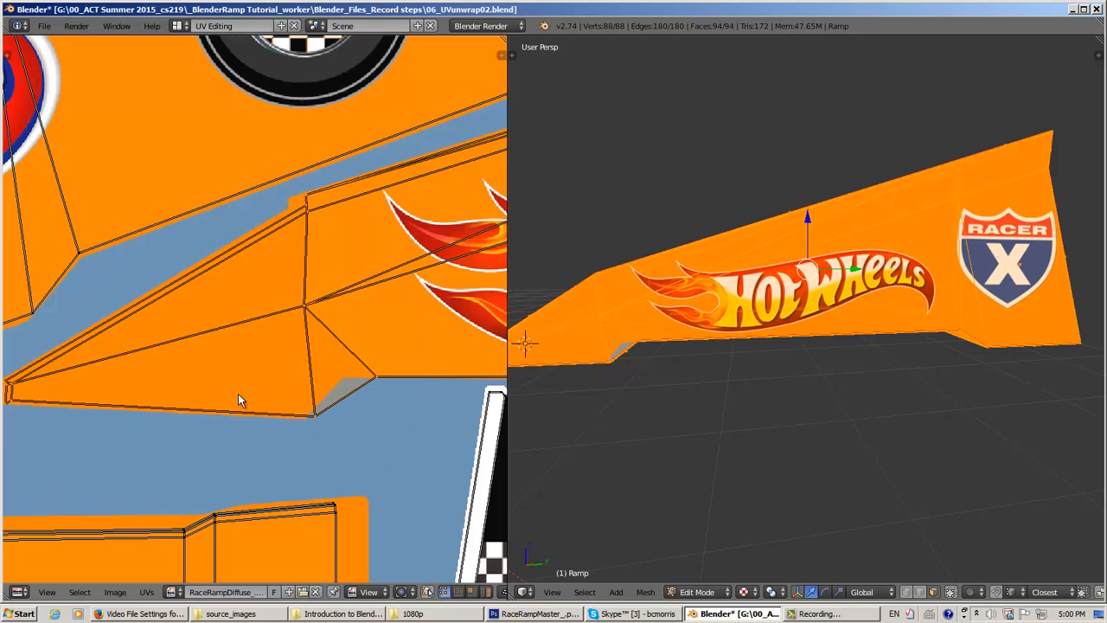
pyautogui.moveTo(240, 397); pyautogui.dragTo(282, 378, button='middle')
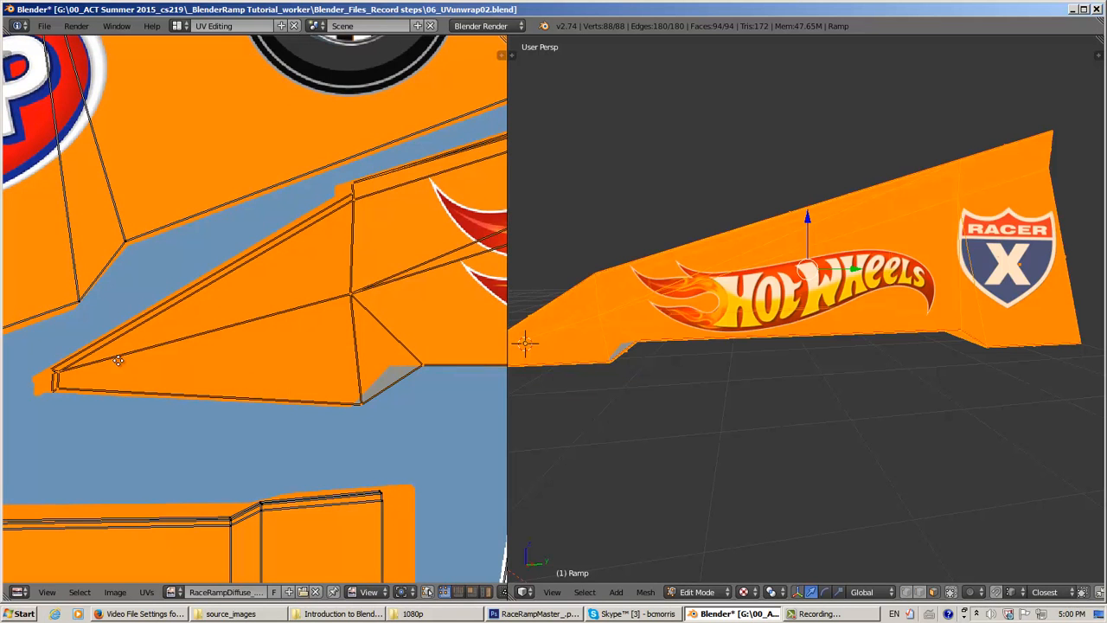
# - Examine how far the orange paint extends past the UV edges at the front tips of both side panels
pyautogui.scroll(-5, 118, 361)
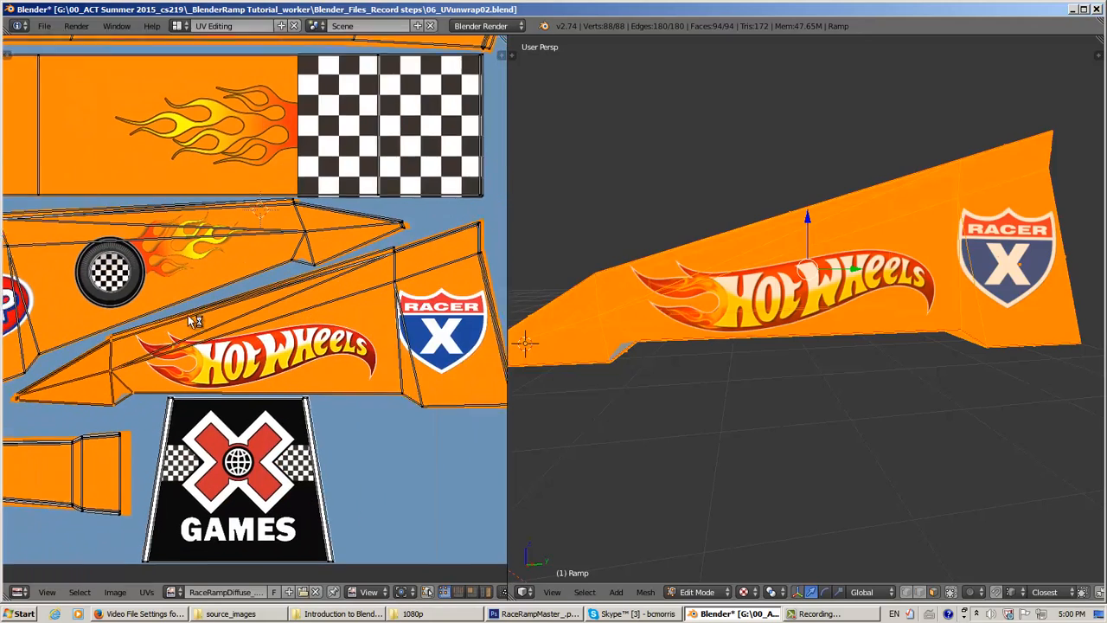
pyautogui.scroll(5, 326, 250)
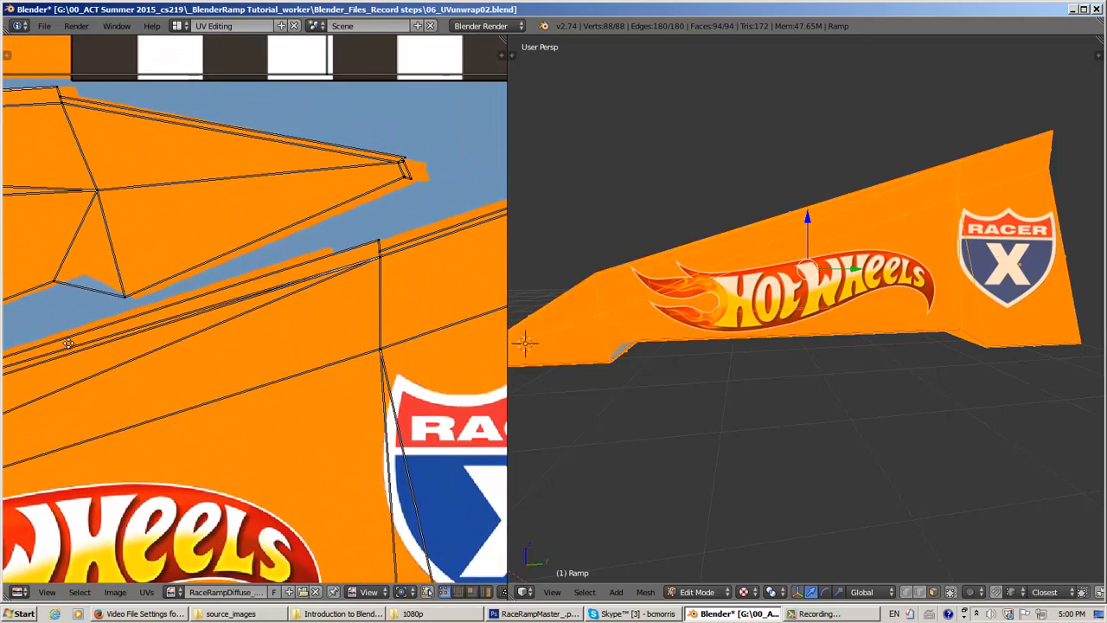
pyautogui.moveTo(68, 343); pyautogui.dragTo(64, 339, button='middle')
pyautogui.moveTo(405, 177); pyautogui.dragTo(269, 260, button='middle')
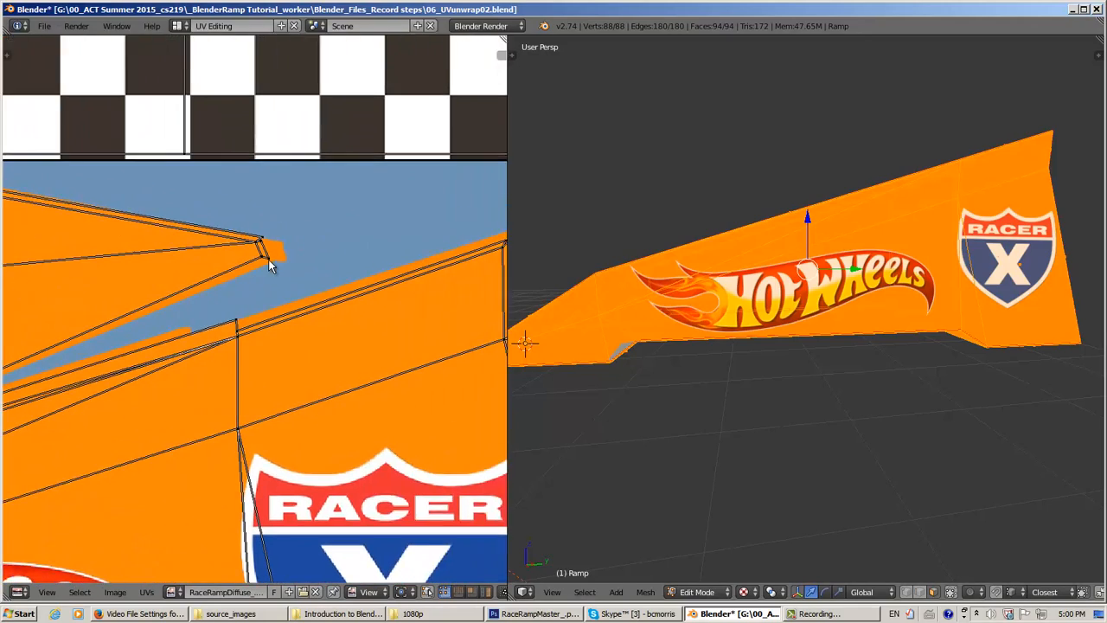
pyautogui.scroll(5, 269, 260)
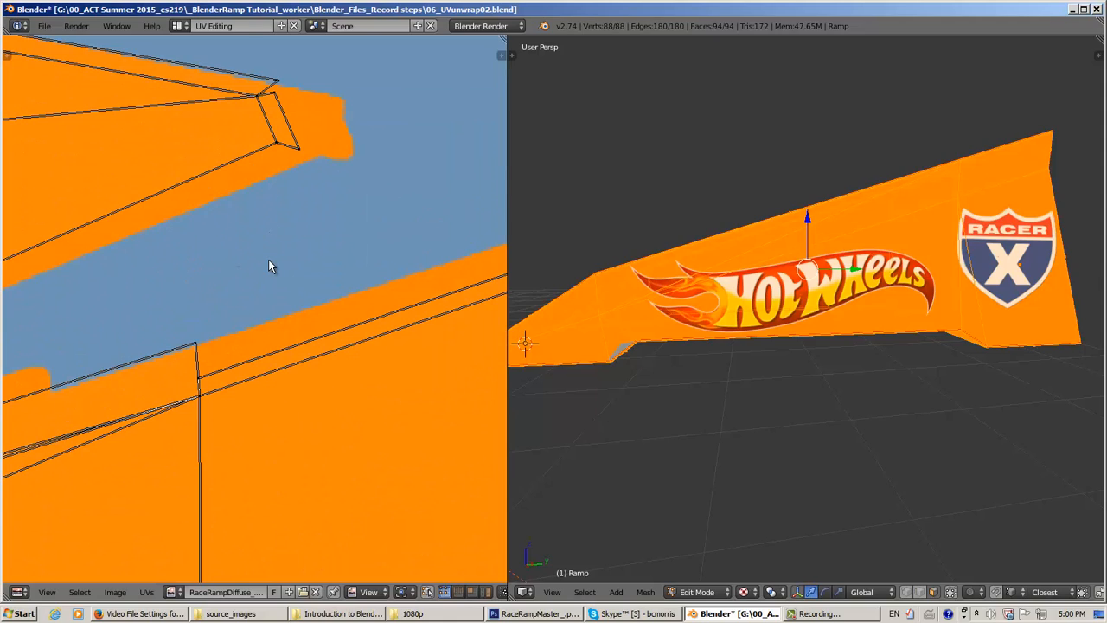
pyautogui.scroll(-4, 269, 264)
pyautogui.scroll(3, 269, 410)
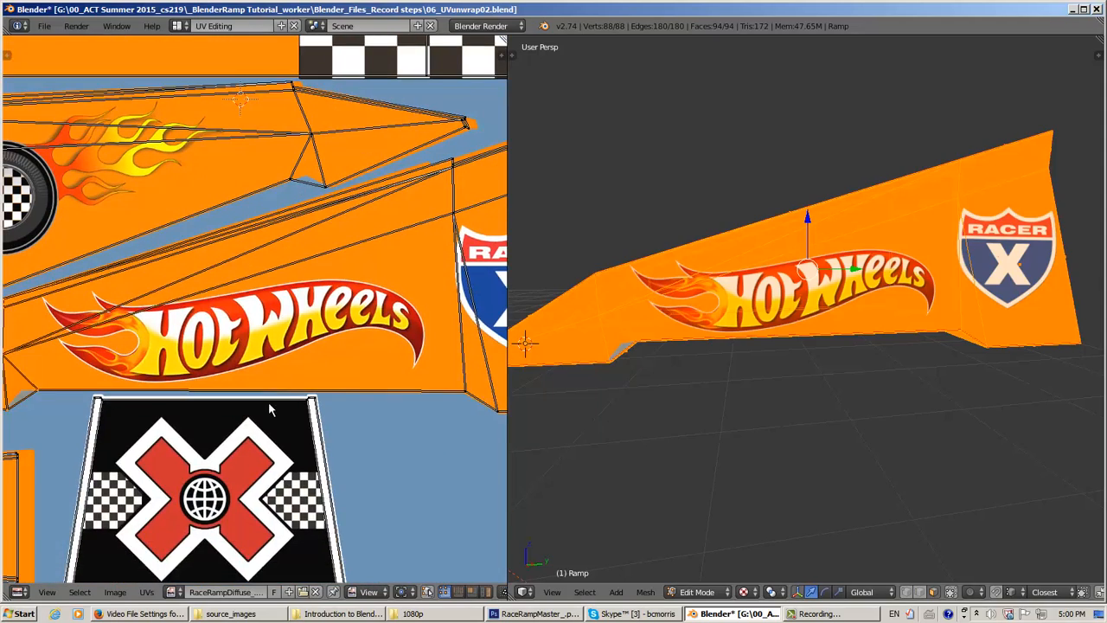
pyautogui.moveTo(74, 463); pyautogui.dragTo(289, 384, button='middle')
pyautogui.moveTo(222, 384); pyautogui.dragTo(406, 361, button='middle')
pyautogui.scroll(6, 359, 353)
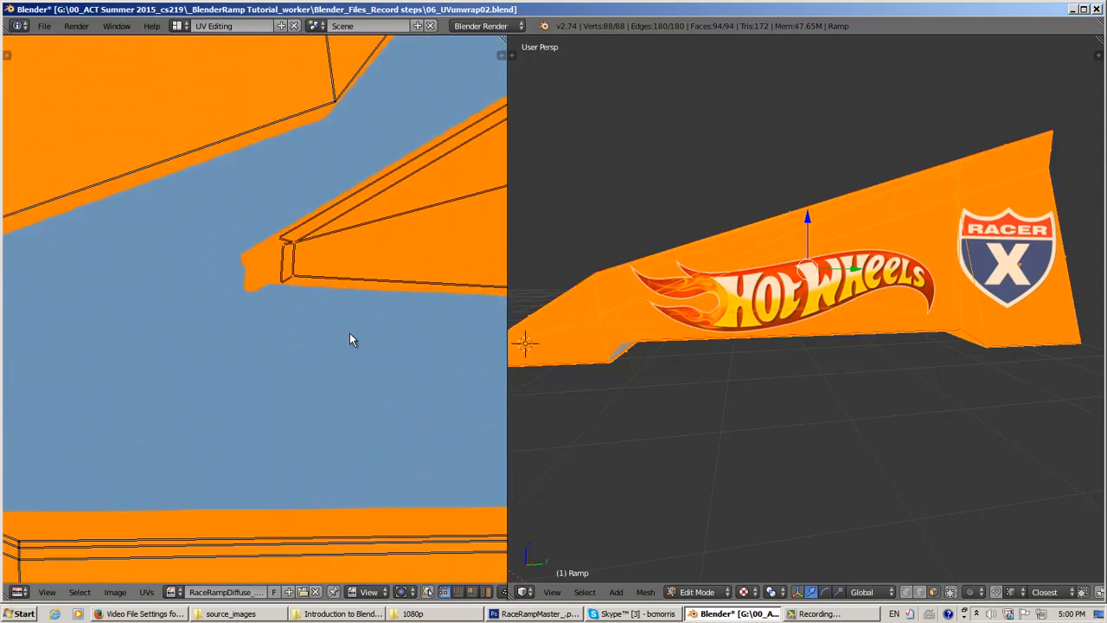
pyautogui.scroll(2, 349, 333)
pyautogui.moveTo(334, 294); pyautogui.dragTo(159, 387, button='middle')
pyautogui.scroll(-7, 185, 365)
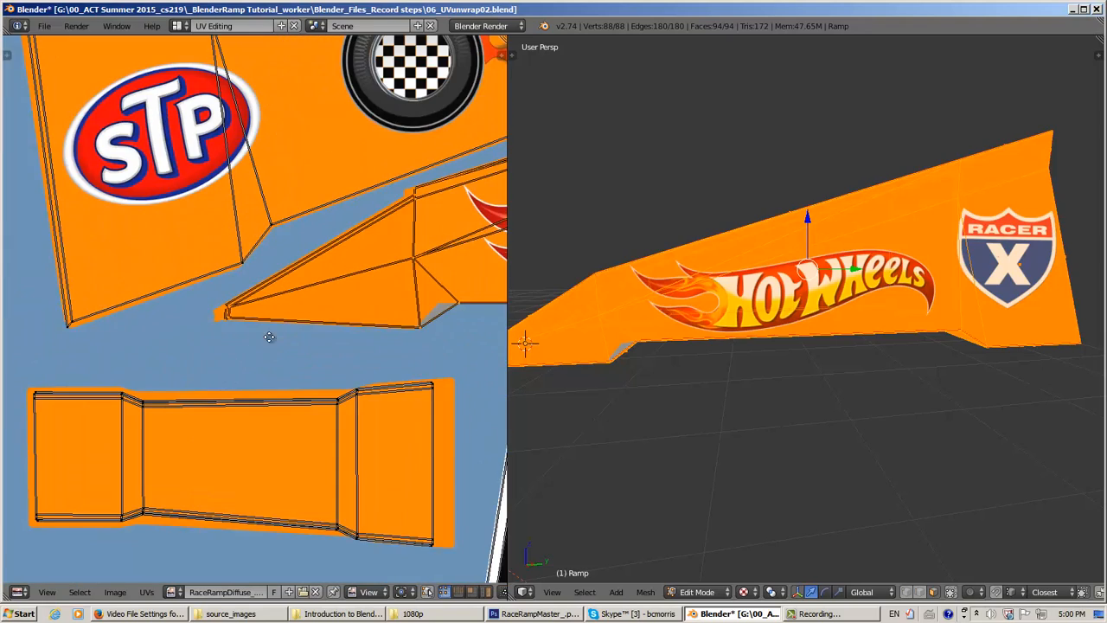
# - Check the texture coverage along the edges of the front foot's notch in the Hot Wheels panel's UV layout
pyautogui.moveTo(269, 336); pyautogui.dragTo(91, 366, button='middle')
pyautogui.scroll(3, 229, 349)
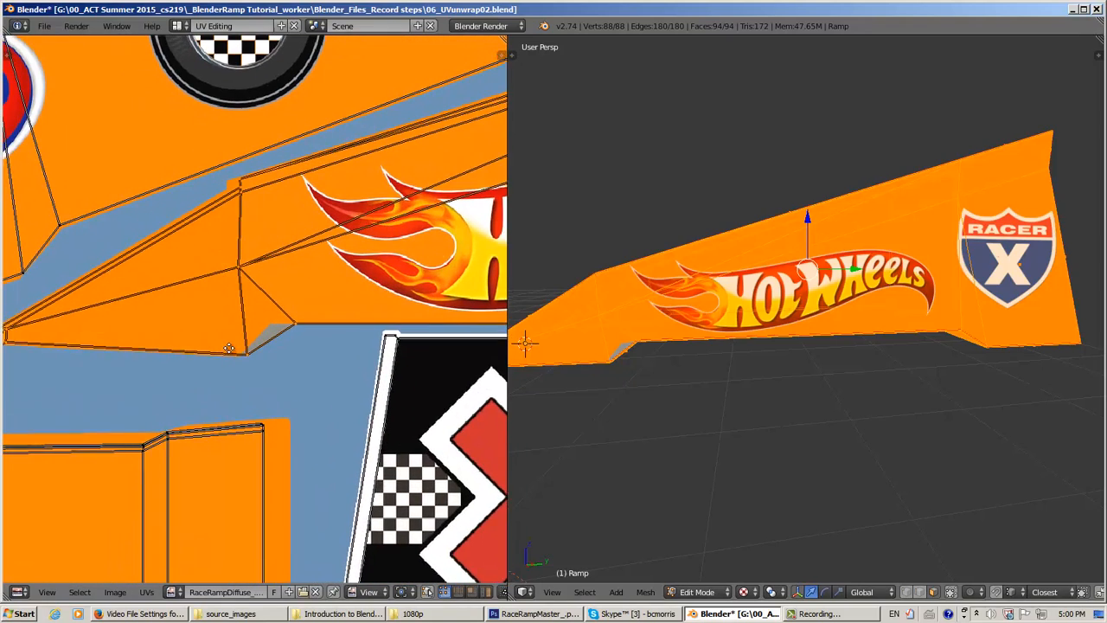
pyautogui.moveTo(229, 348); pyautogui.dragTo(253, 351, button='middle')
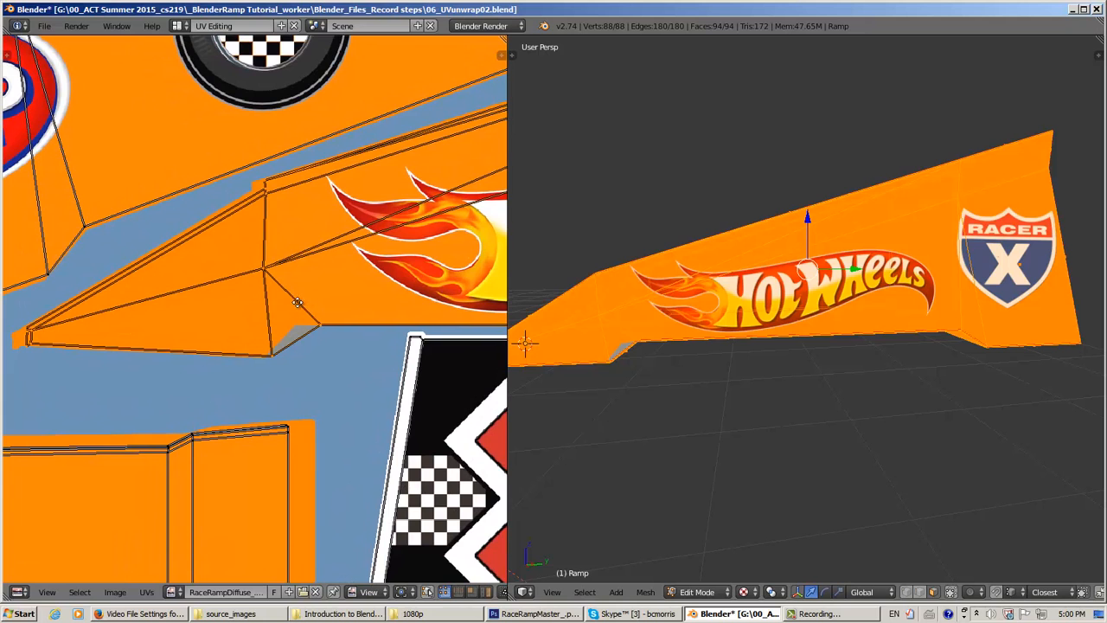
pyautogui.moveTo(311, 296); pyautogui.dragTo(282, 269, button='middle')
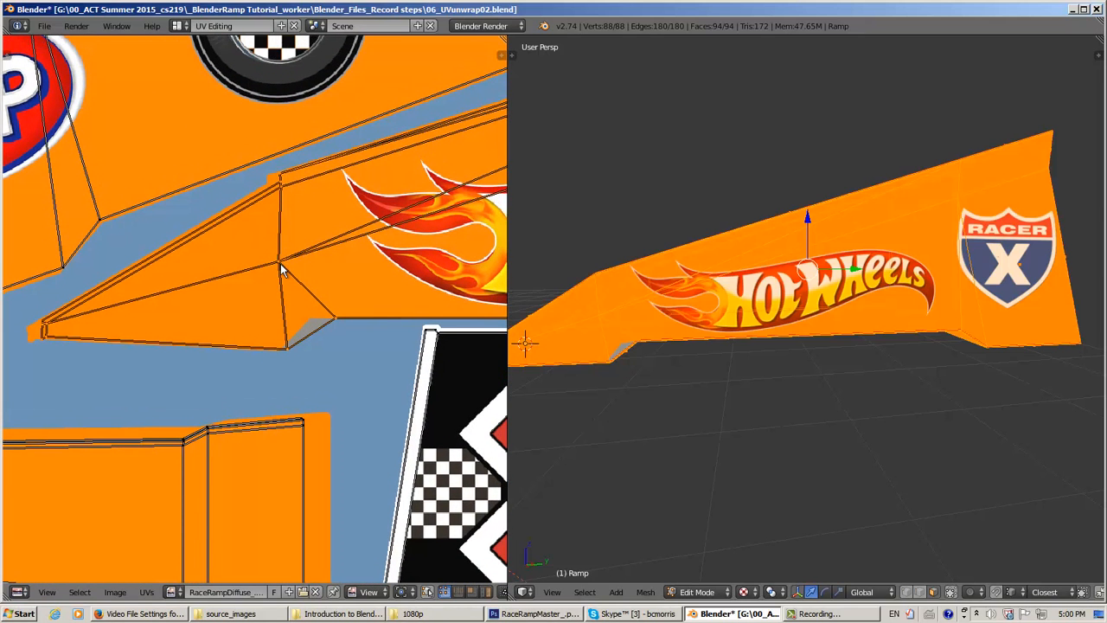
pyautogui.moveTo(334, 259); pyautogui.dragTo(314, 262, button='middle')
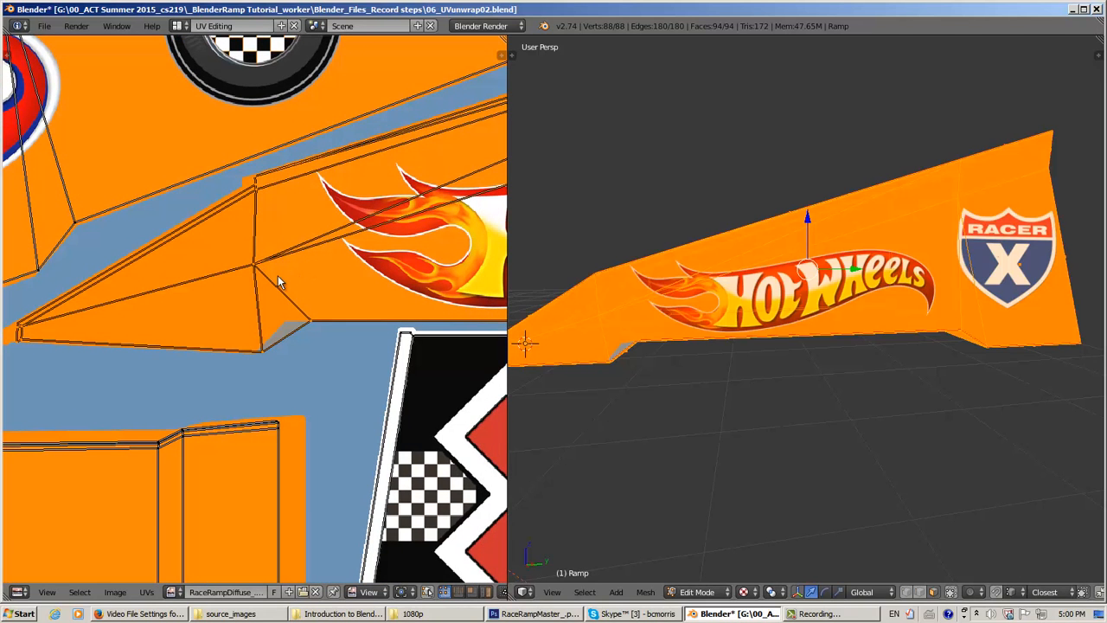
# - Move the selected front-end UVs of the Hot Wheels side panel by about -12.6 in X and -3.6 in Y
pyautogui.press('g')
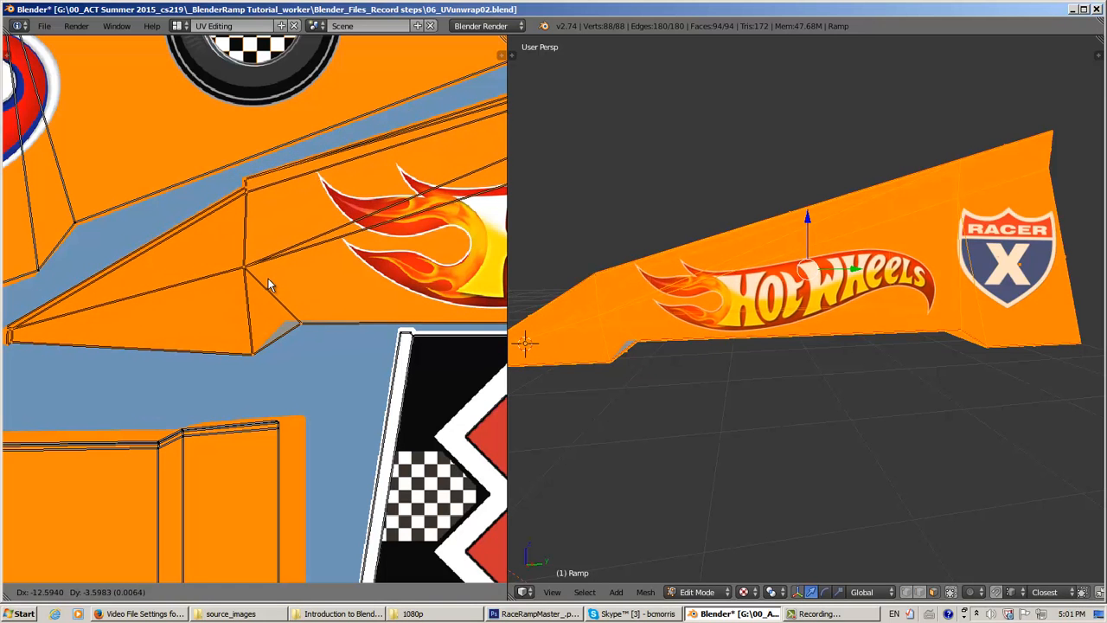
pyautogui.click(268, 280)
pyautogui.moveTo(290, 309); pyautogui.dragTo(298, 301, button='middle')
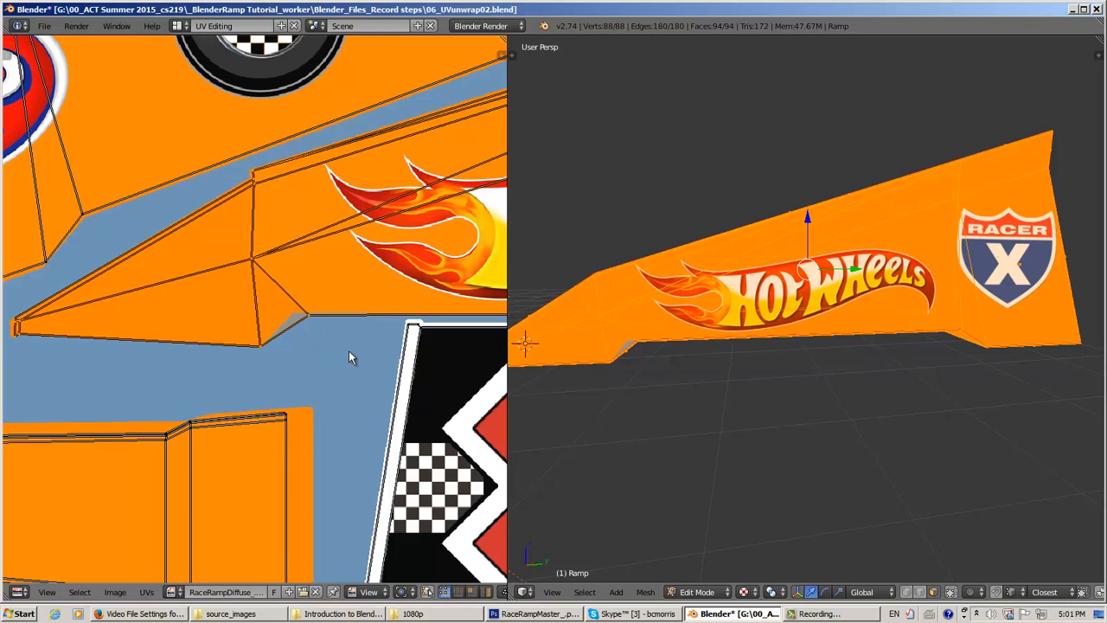
# - Box-select only the front foot's notch UVs and move them by about -22.5 in X and 6.3 in Y onto the orange paint
pyautogui.press('b')
pyautogui.moveTo(342, 383); pyautogui.dragTo(230, 306)
pyautogui.press('a')
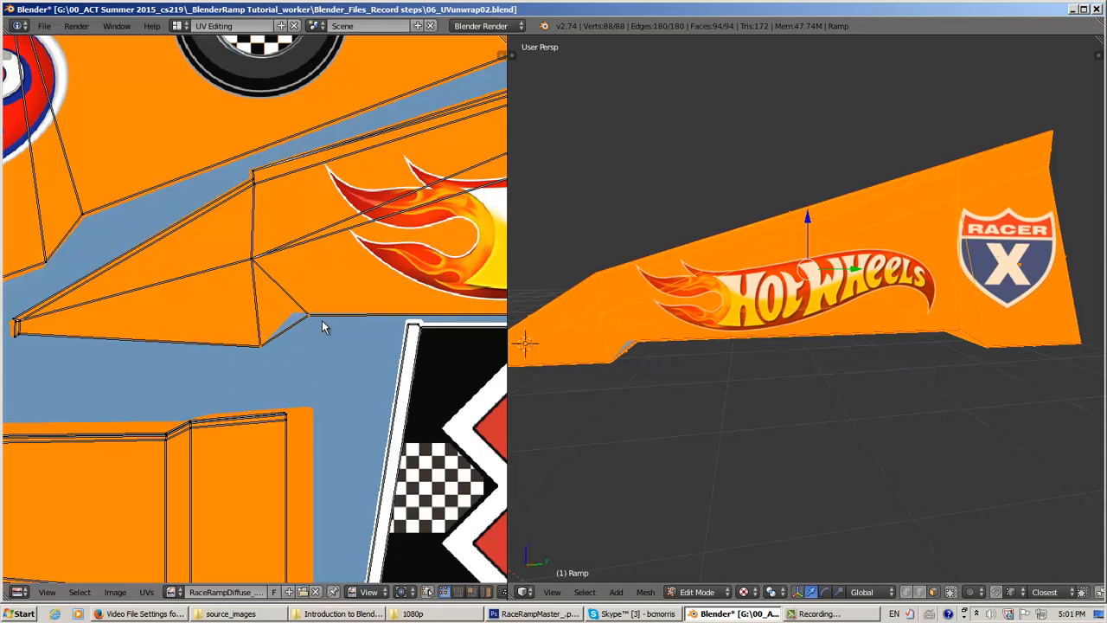
pyautogui.press('g')
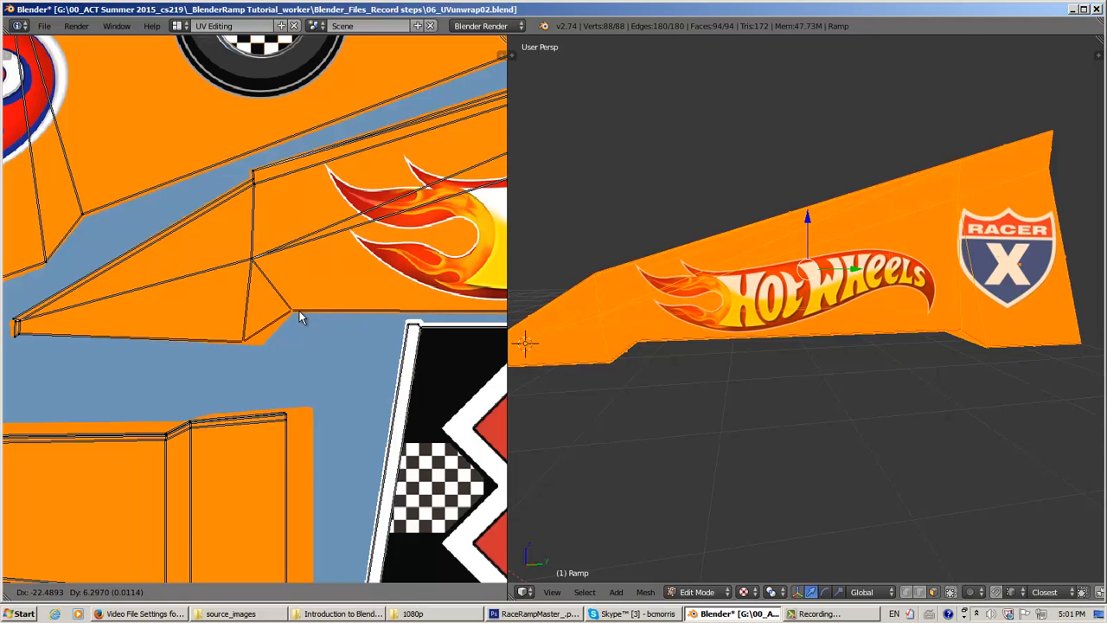
pyautogui.click(299, 313)
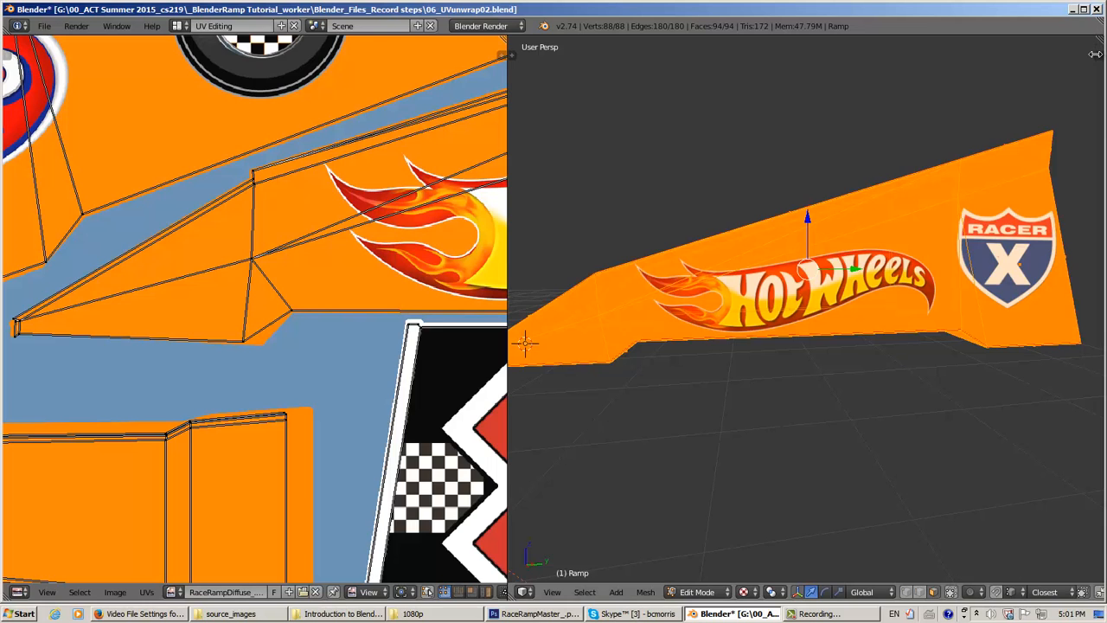
# - Start the Screencast Keys display in the 3D view
pyautogui.click(1095, 53)
pyautogui.scroll(-5, 1099, 346)
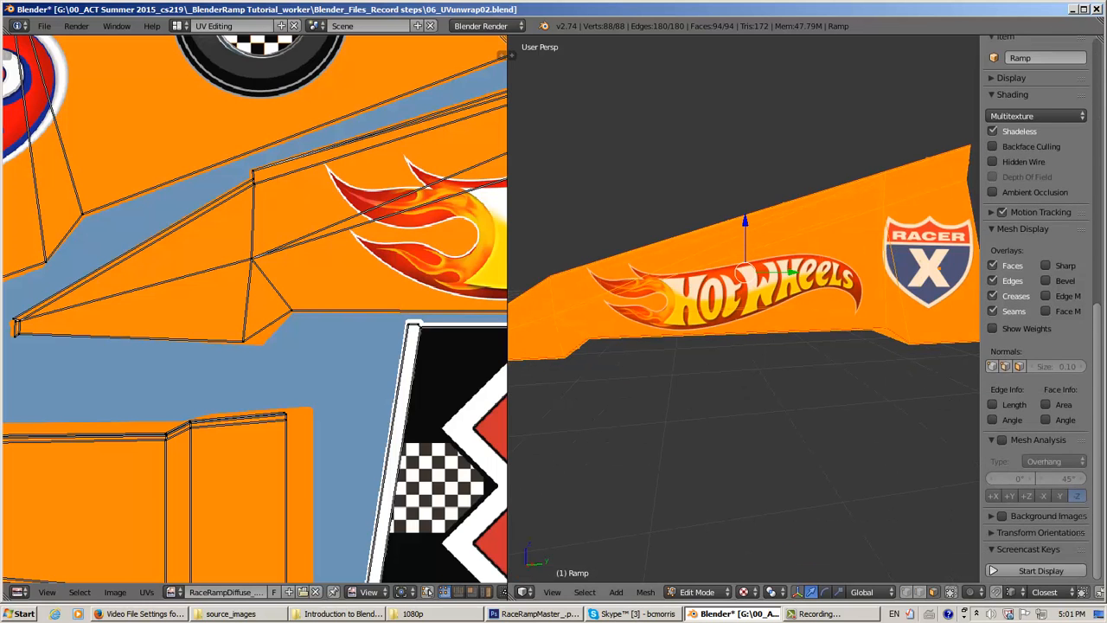
pyautogui.click(1032, 573)
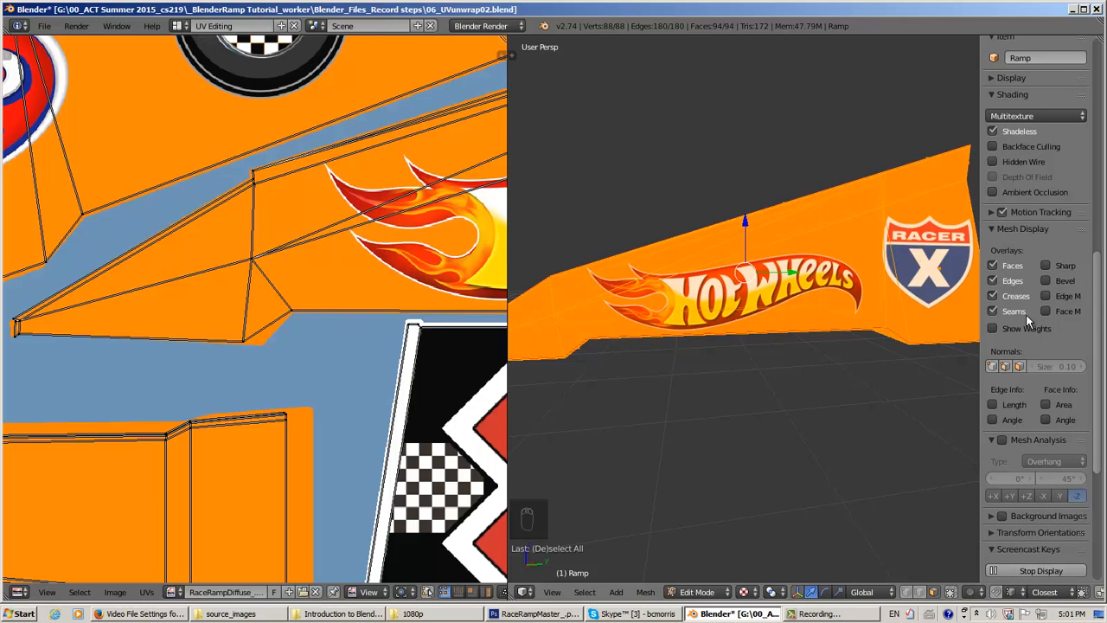
pyautogui.scroll(10, 1102, 292)
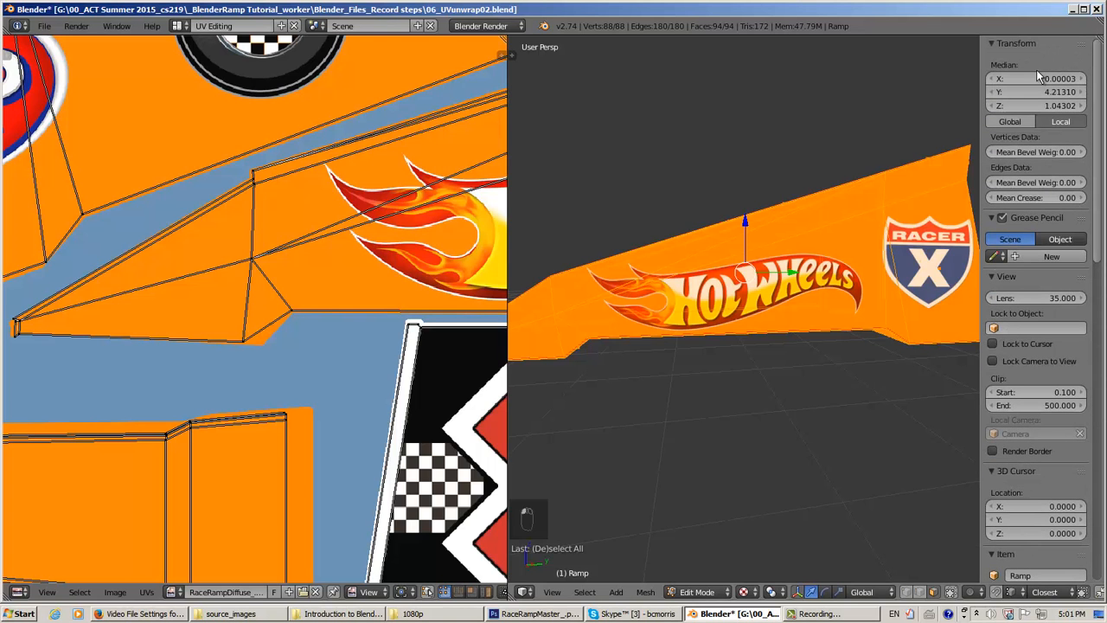
# - Move the front foot's lower corner UVs rightward to meet the corner of the orange paint
pyautogui.click(262, 362)
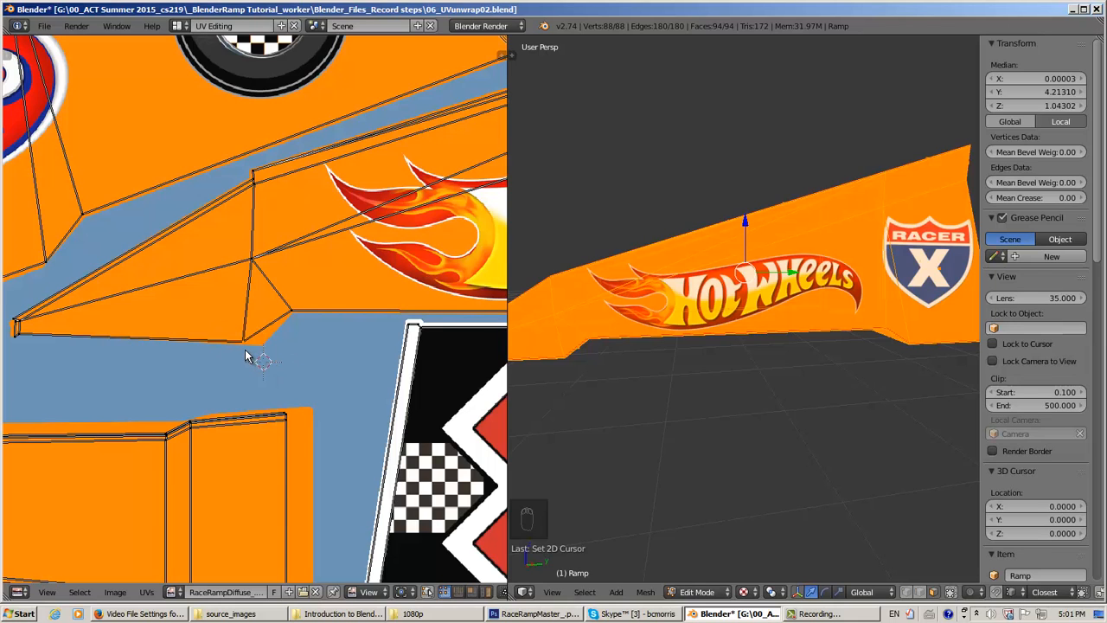
pyautogui.press('g')
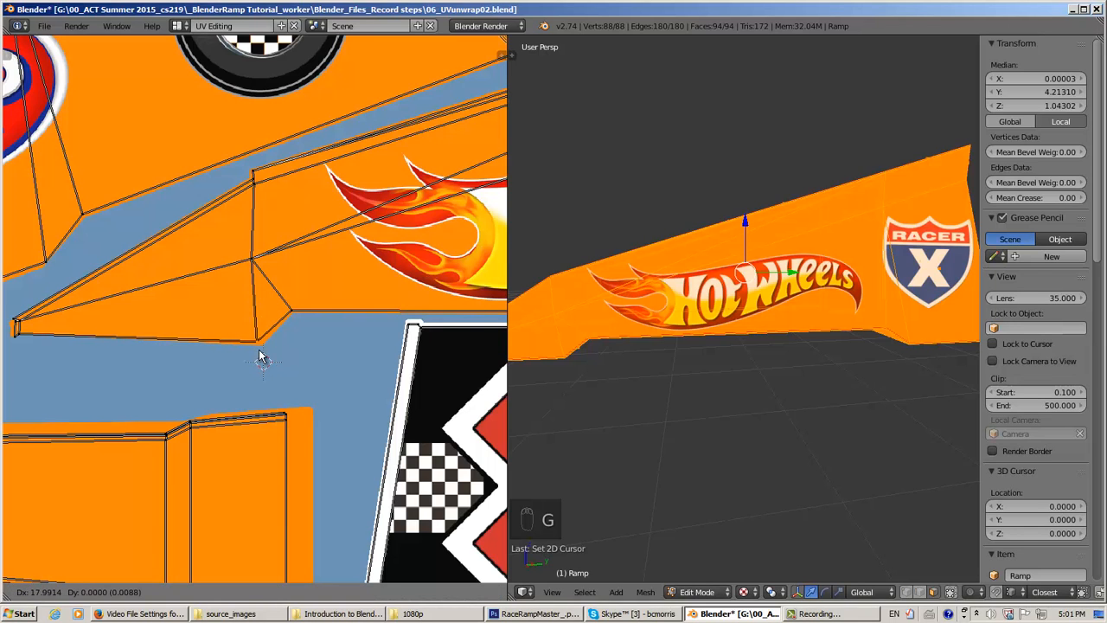
pyautogui.click(262, 352)
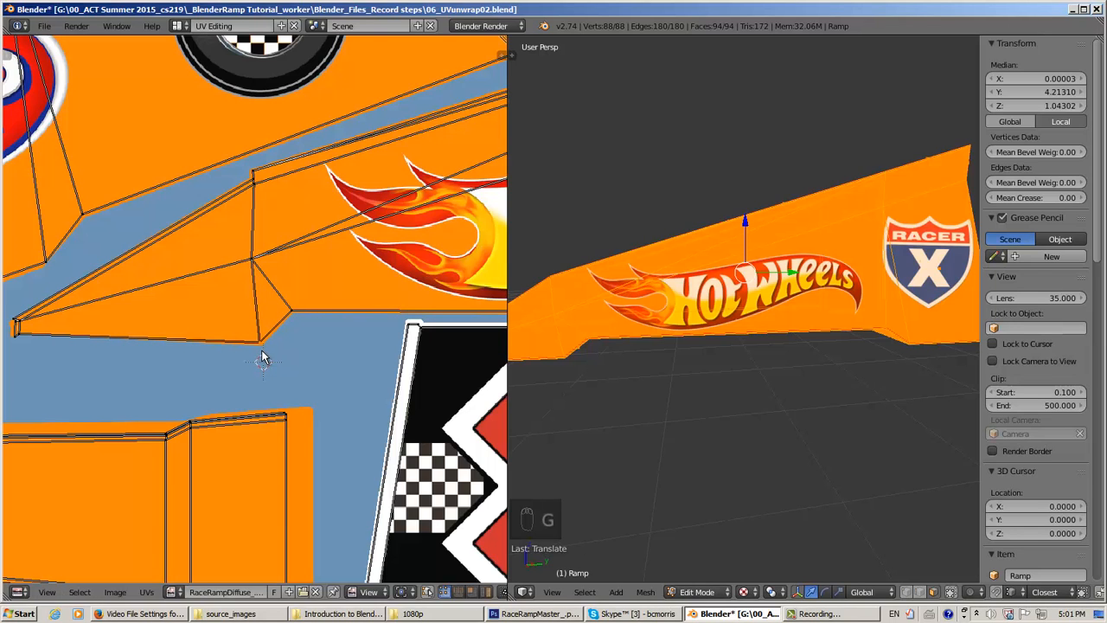
# - Lasso-select the upper UVs between the Hot Wheels and Racer X decals and move them by about -48.7 in X and -11.3 in Y
pyautogui.scroll(-5, 329, 315)
pyautogui.moveTo(378, 302); pyautogui.dragTo(165, 300, button='middle')
pyautogui.scroll(3, 170, 296)
pyautogui.moveTo(329, 286); pyautogui.dragTo(236, 329, button='middle')
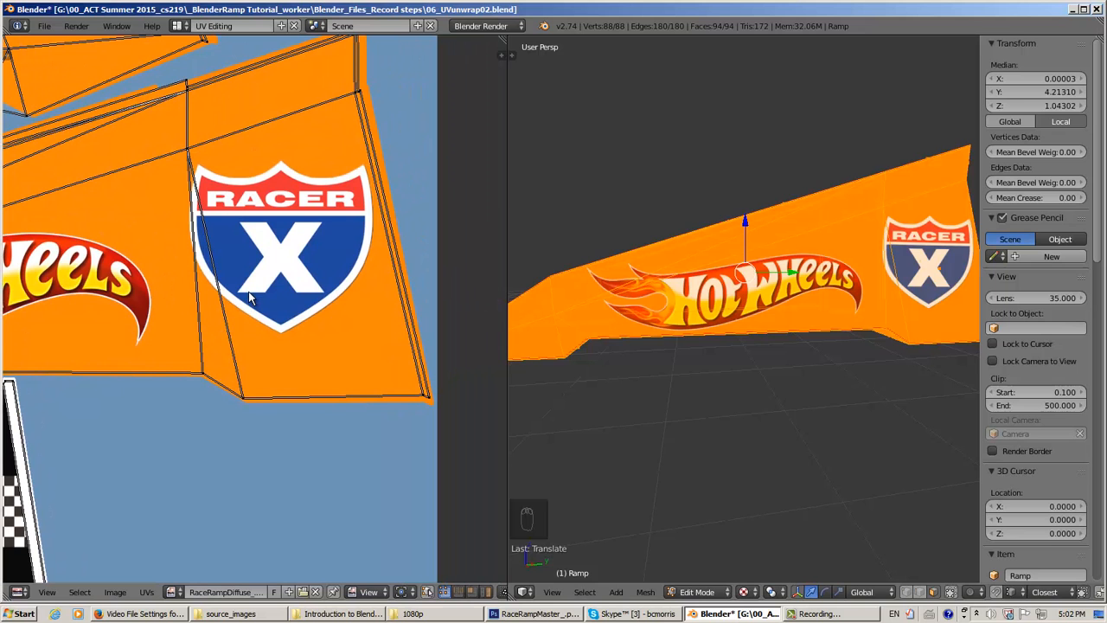
pyautogui.moveTo(212, 254); pyautogui.dragTo(249, 303, button='middle')
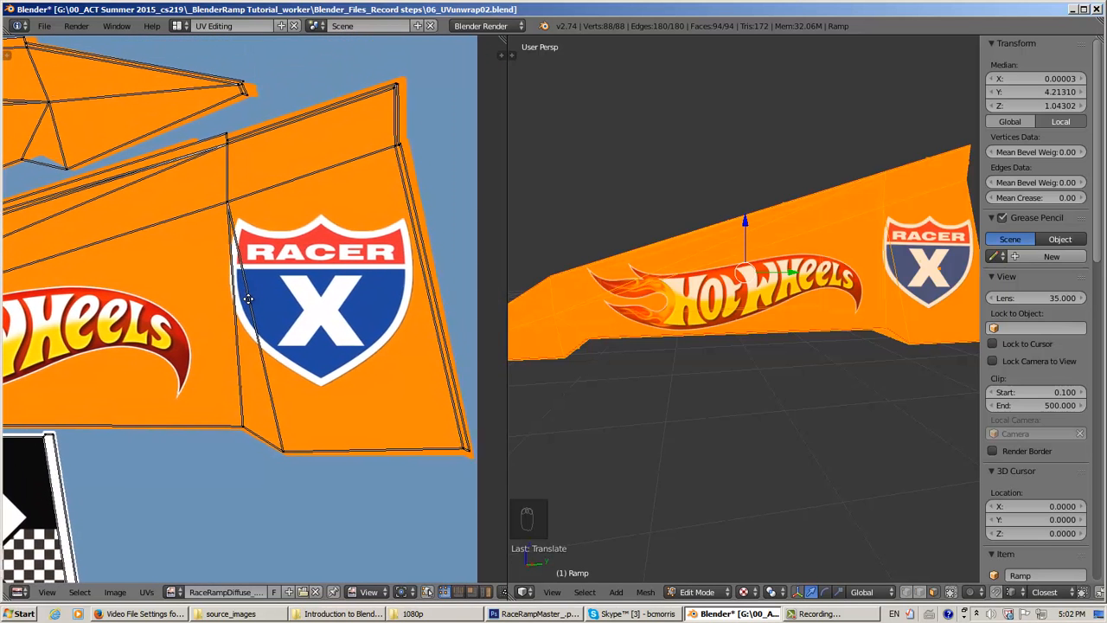
pyautogui.moveTo(863, 278); pyautogui.dragTo(692, 287, button='middle')
pyautogui.moveTo(626, 279)
pyautogui.mouseDown(button='middle')
pyautogui.moveTo(672, 280)
pyautogui.moveTo(596, 298)
pyautogui.moveTo(641, 288)
pyautogui.mouseUp(button='middle')
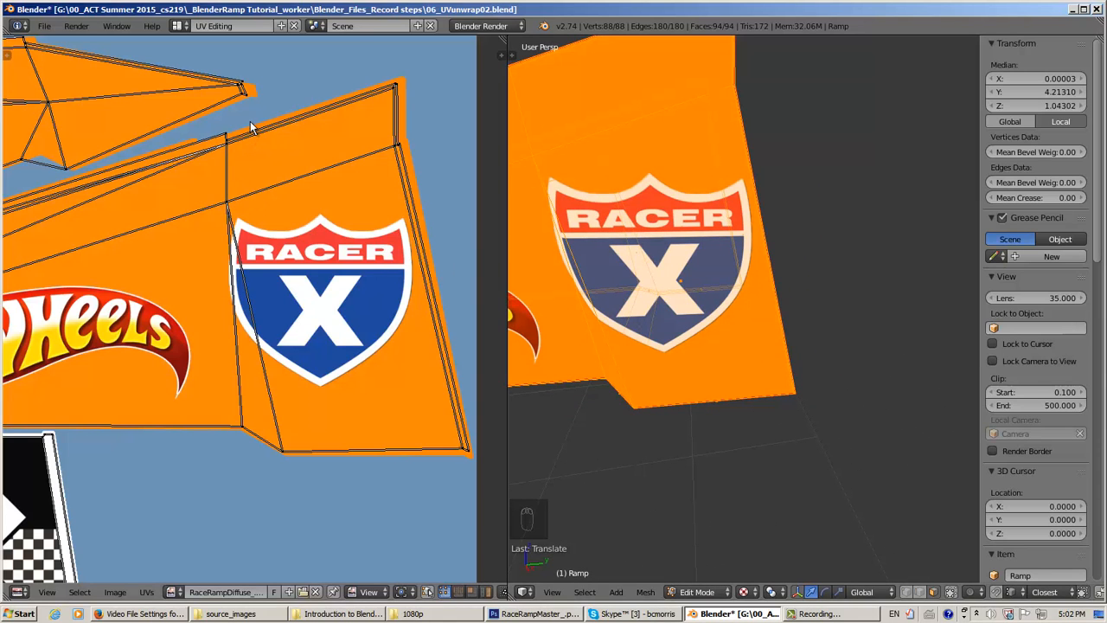
pyautogui.press('a')
pyautogui.press('a')
pyautogui.press('a')
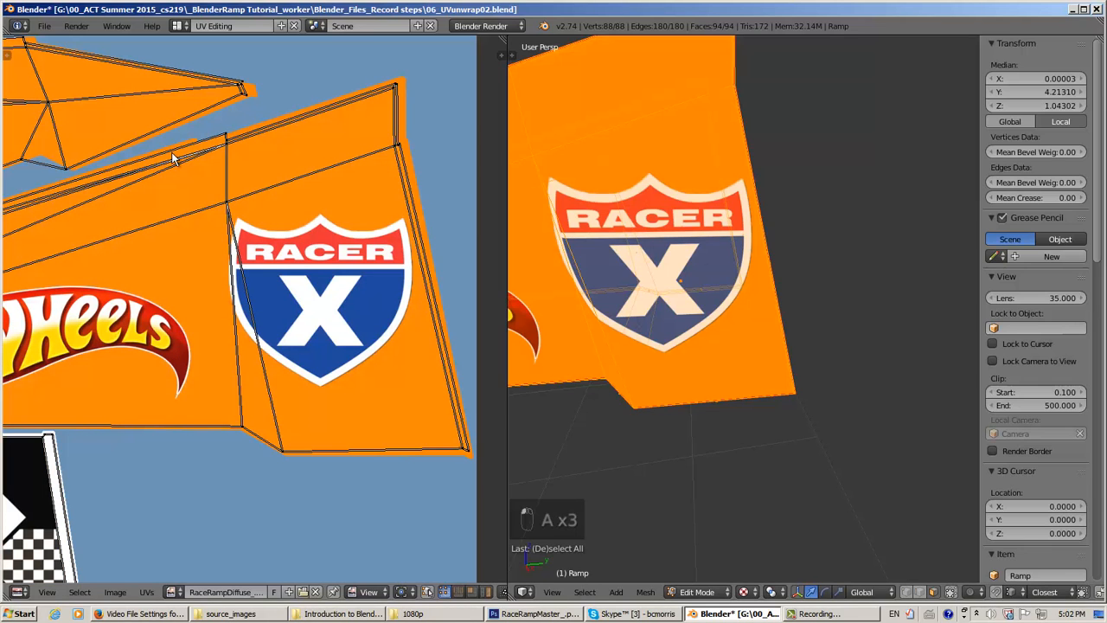
pyautogui.press('c')
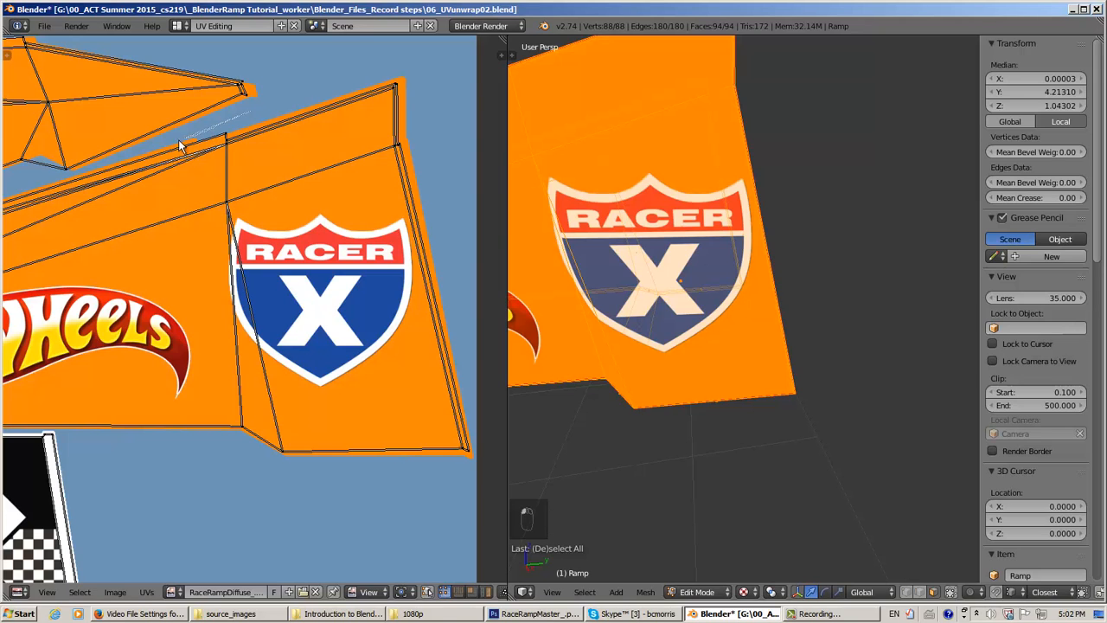
pyautogui.rightClick(260, 128)
pyautogui.press('g')
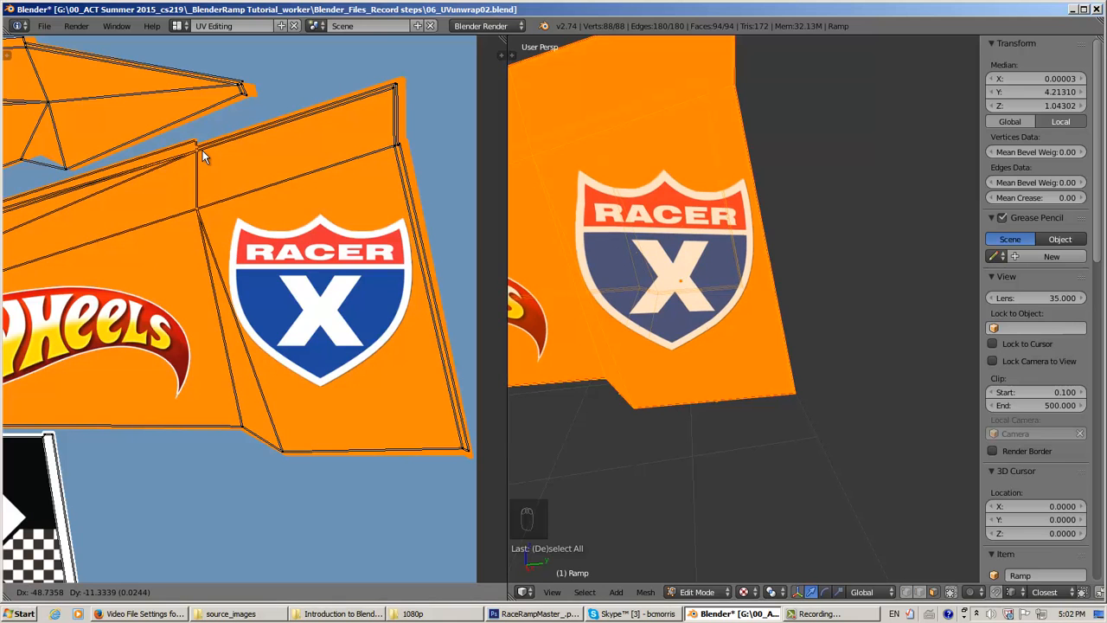
pyautogui.click(202, 150)
# - Move the UVs at the Racer X panel's rear top corner up and outward to fit the orange paint's corner
pyautogui.keyDown('ctrl'); pyautogui.hscroll(3, 390, 242); pyautogui.keyUp('ctrl')
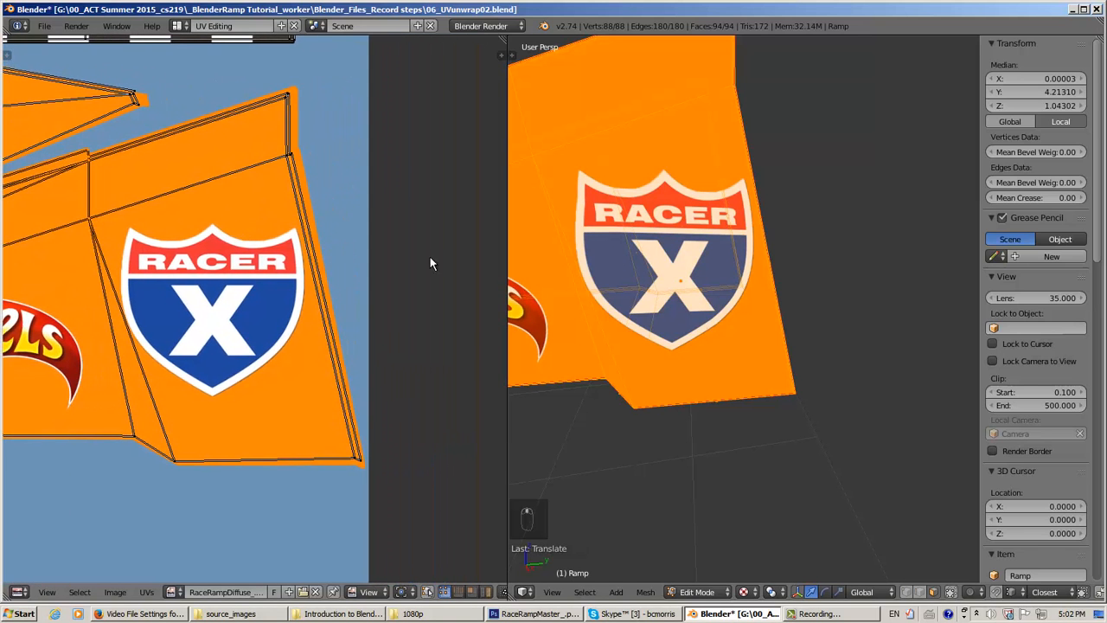
pyautogui.moveTo(690, 259); pyautogui.dragTo(636, 259, button='middle')
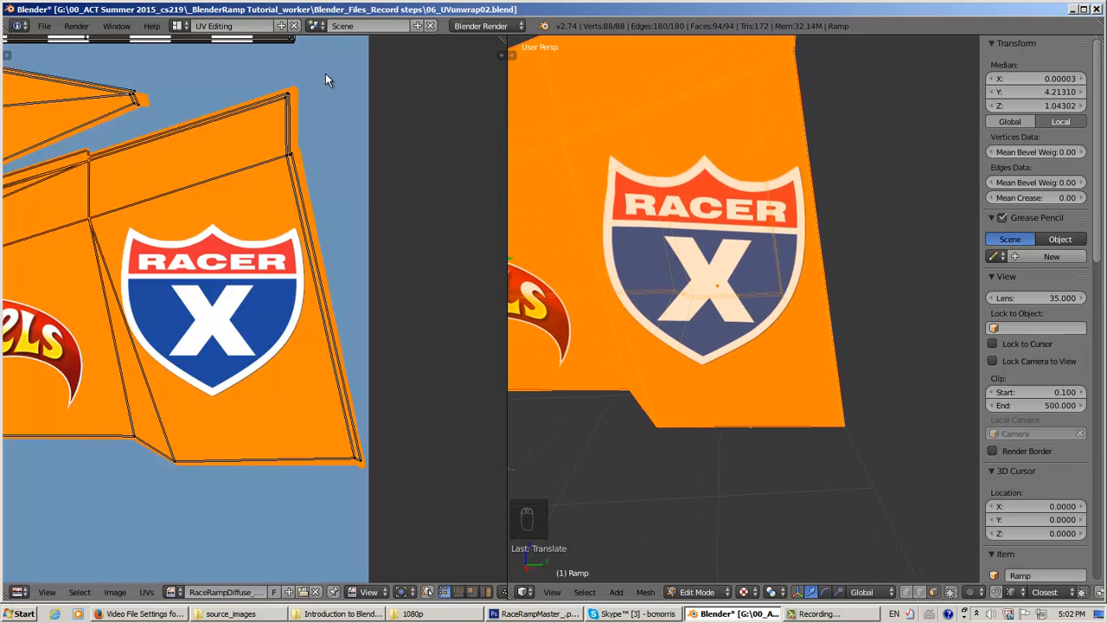
pyautogui.press('a')
pyautogui.press('g')
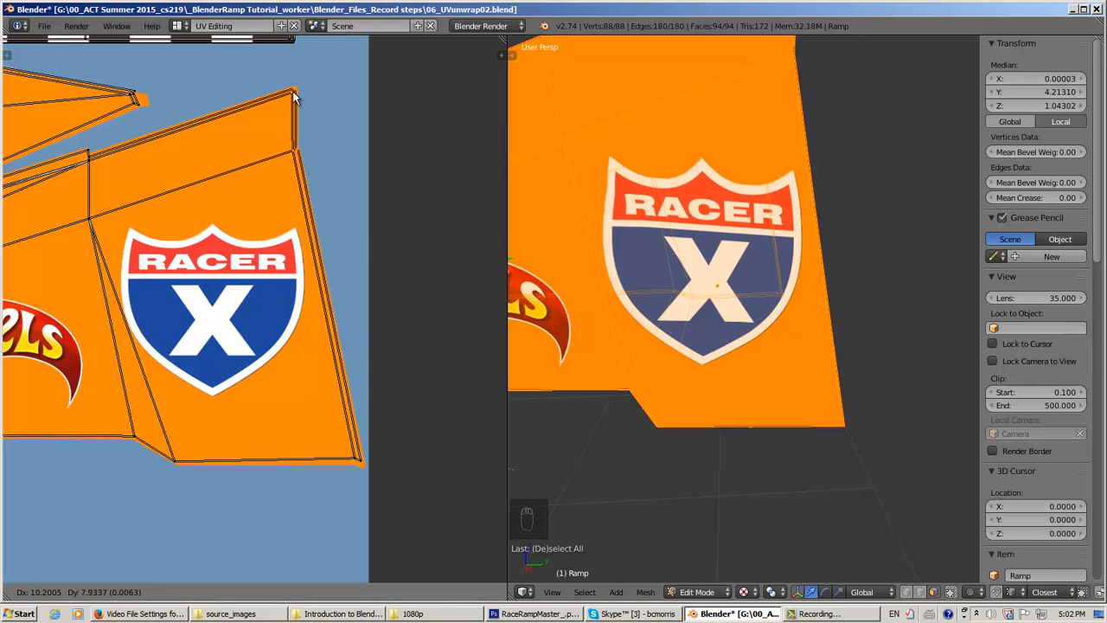
pyautogui.click(294, 96)
pyautogui.press('g')
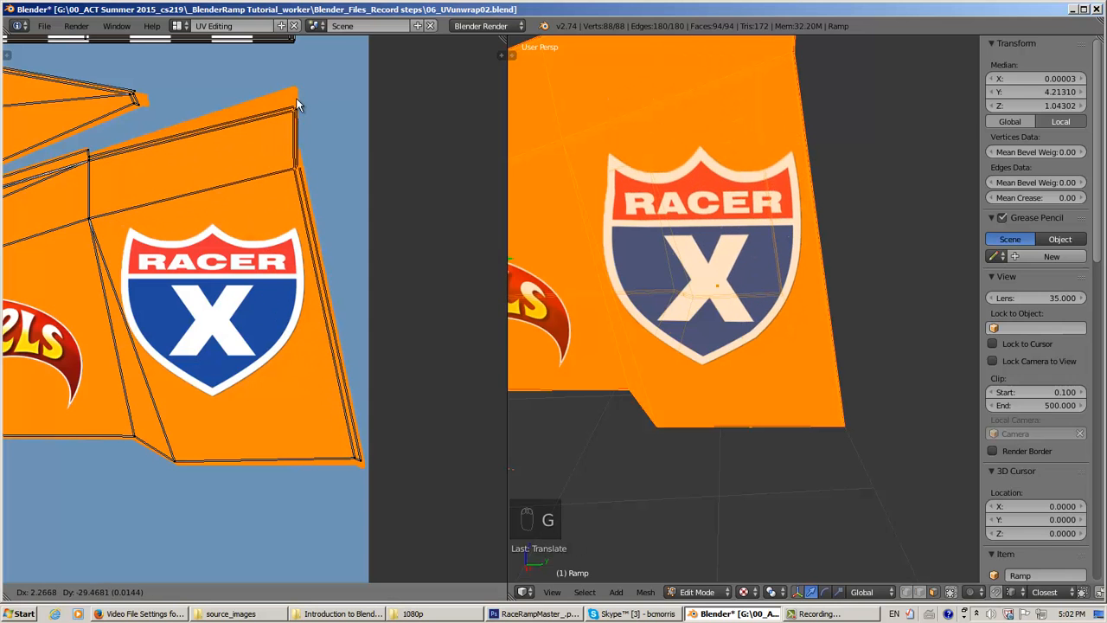
pyautogui.click(291, 90)
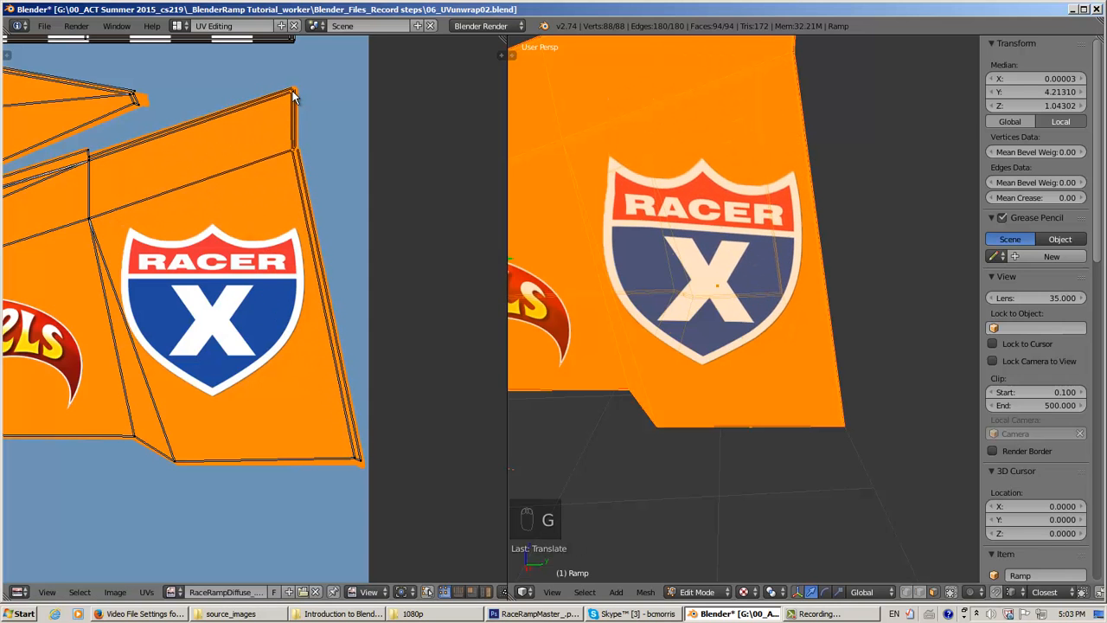
# - Lasso-select the rear foot's bottom UVs below the Racer X decal and move them slightly down and right to the paint edge
pyautogui.moveTo(283, 356); pyautogui.dragTo(245, 339, button='middle')
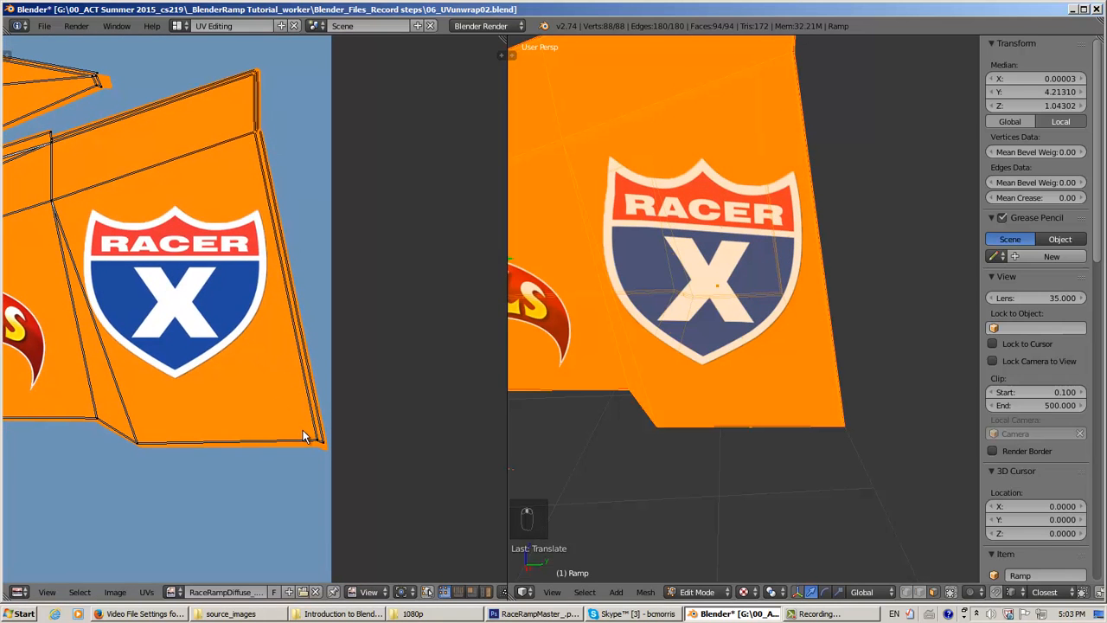
pyautogui.press('a')
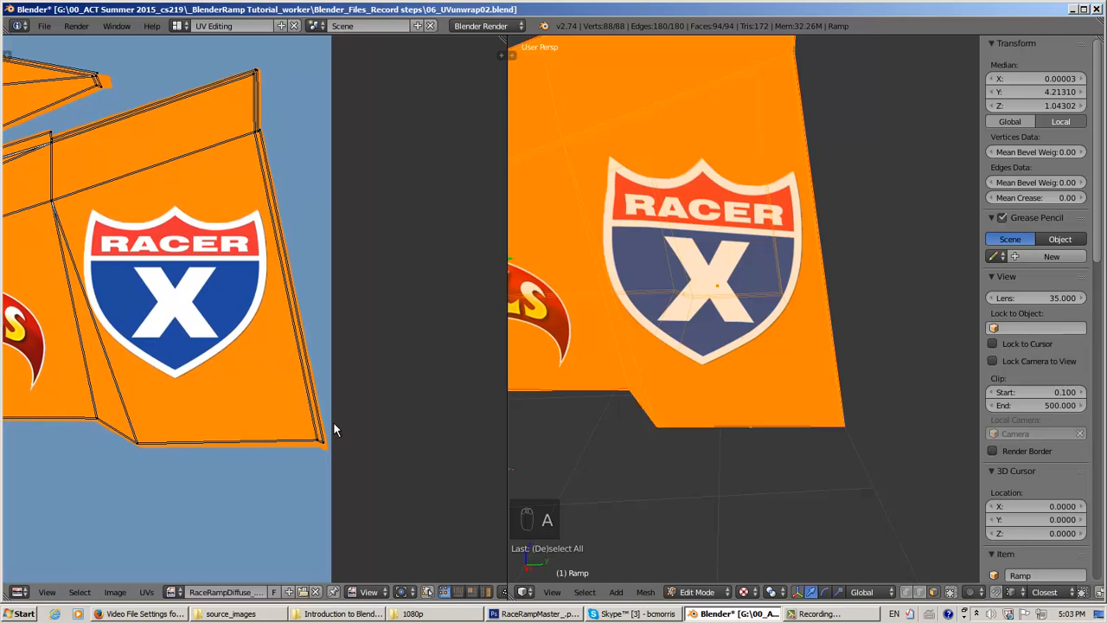
pyautogui.moveTo(323, 473)
pyautogui.keyDown('ctrl'); pyautogui.mouseDown()
pyautogui.moveTo(135, 468)
pyautogui.moveTo(107, 370)
pyautogui.moveTo(352, 482)
pyautogui.moveTo(310, 504)
pyautogui.mouseUp(); pyautogui.keyUp('ctrl')
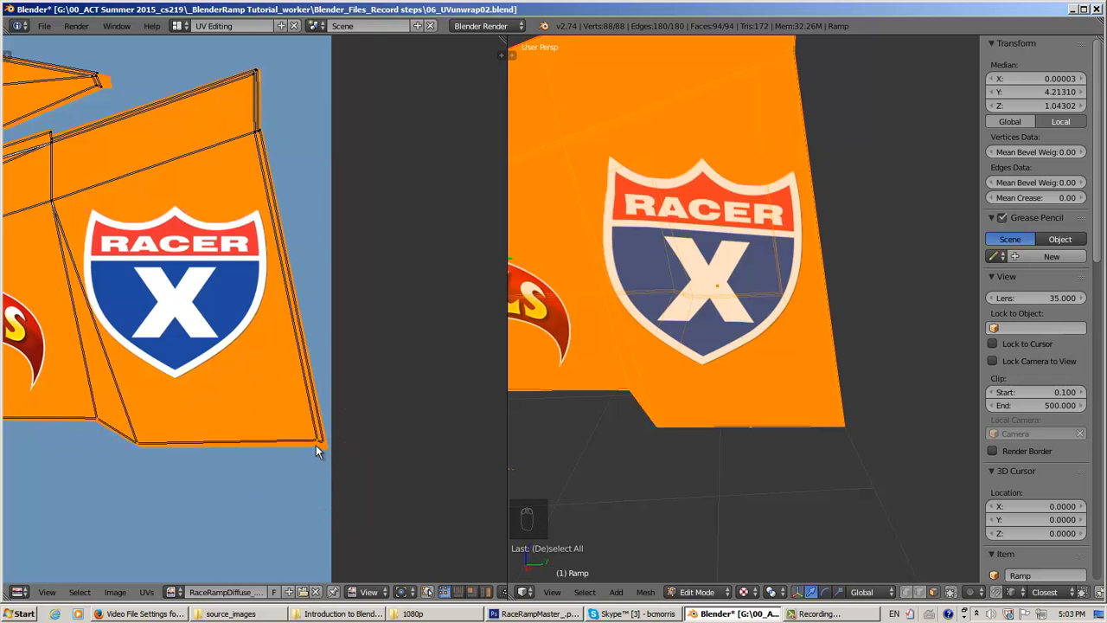
pyautogui.press('g')
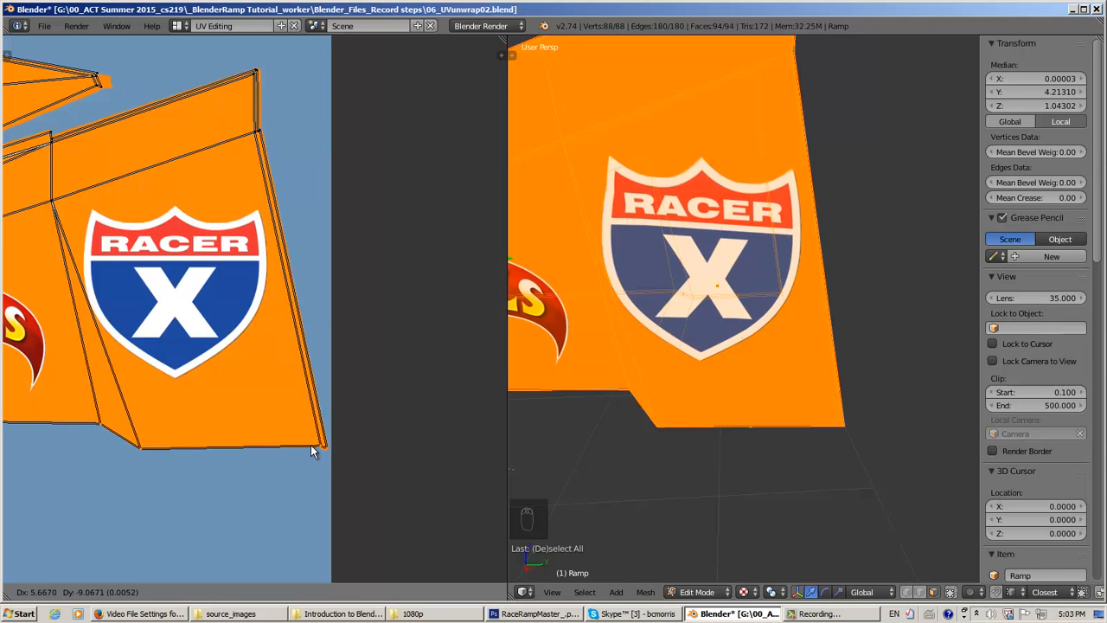
pyautogui.click(311, 445)
pyautogui.press('g')
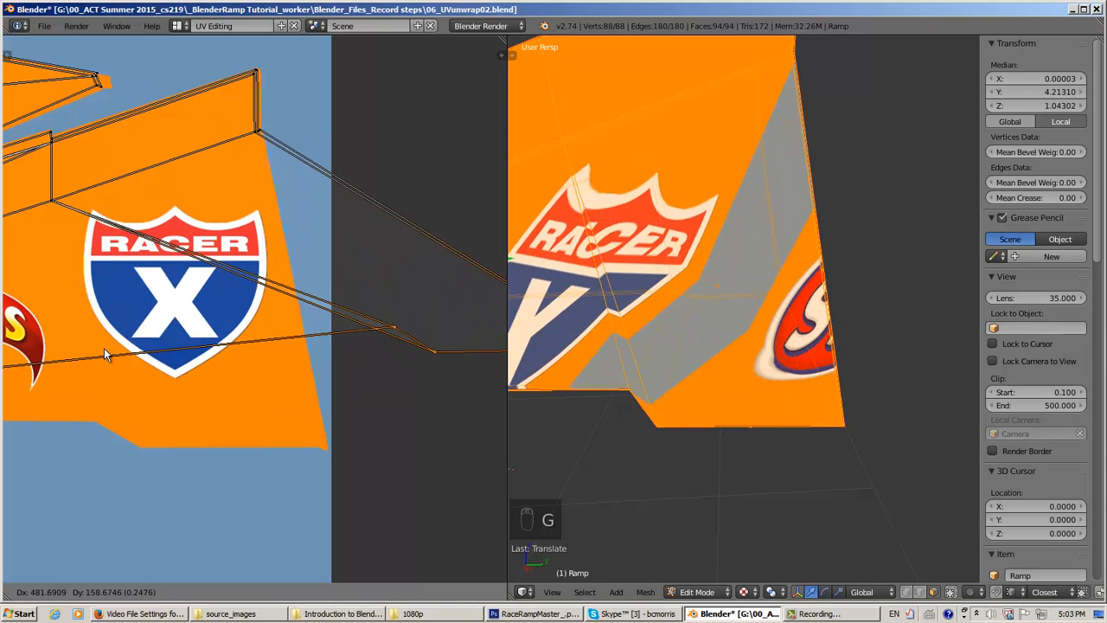
pyautogui.click(310, 446)
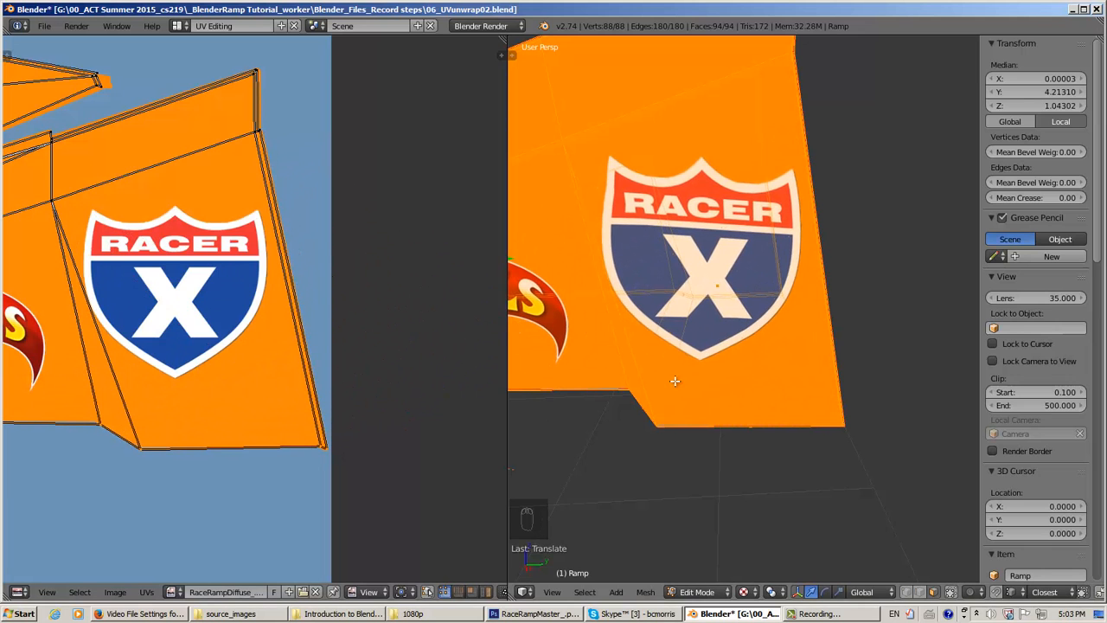
# - Box-select the UVs at the upper junction between the Hot Wheels and Racer X decals and move them by about 13.2 in X and 15.6 in Y
pyautogui.moveTo(672, 383)
pyautogui.mouseDown(button='middle')
pyautogui.moveTo(727, 380)
pyautogui.moveTo(678, 380)
pyautogui.mouseUp(button='middle')
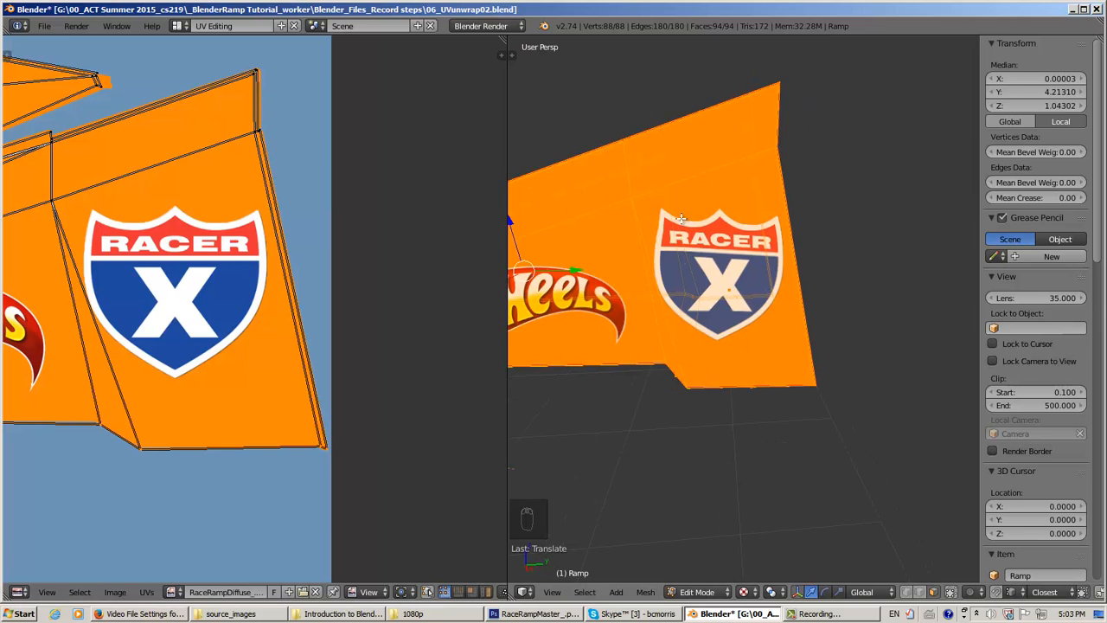
pyautogui.moveTo(140, 202); pyautogui.dragTo(3, 245, button='middle')
pyautogui.scroll(-1, 231, 284)
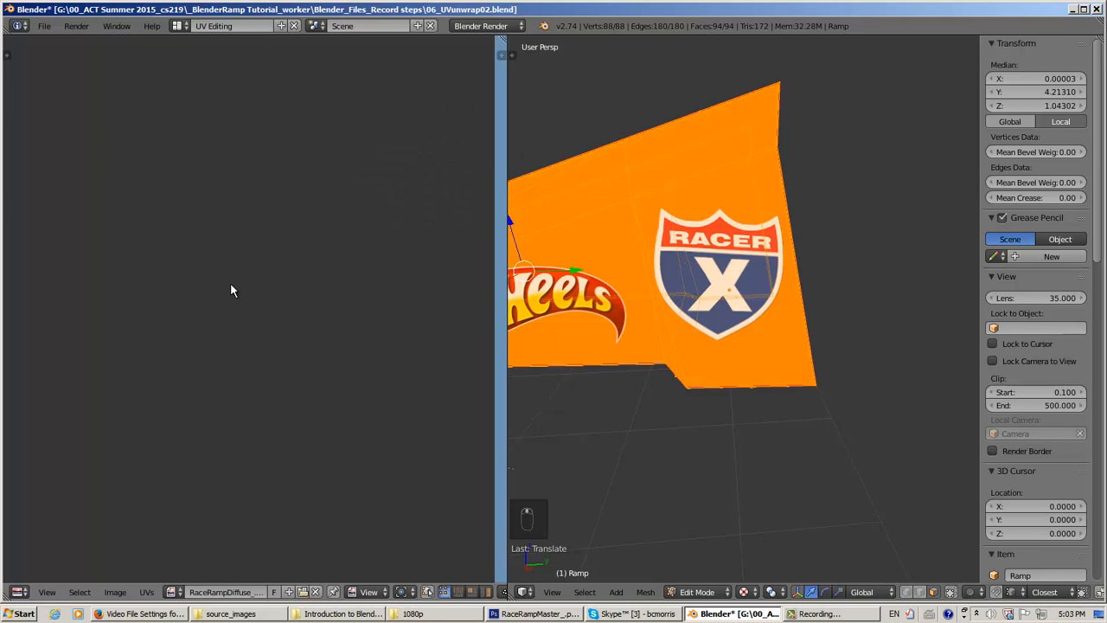
pyautogui.press('KP_Decimal')
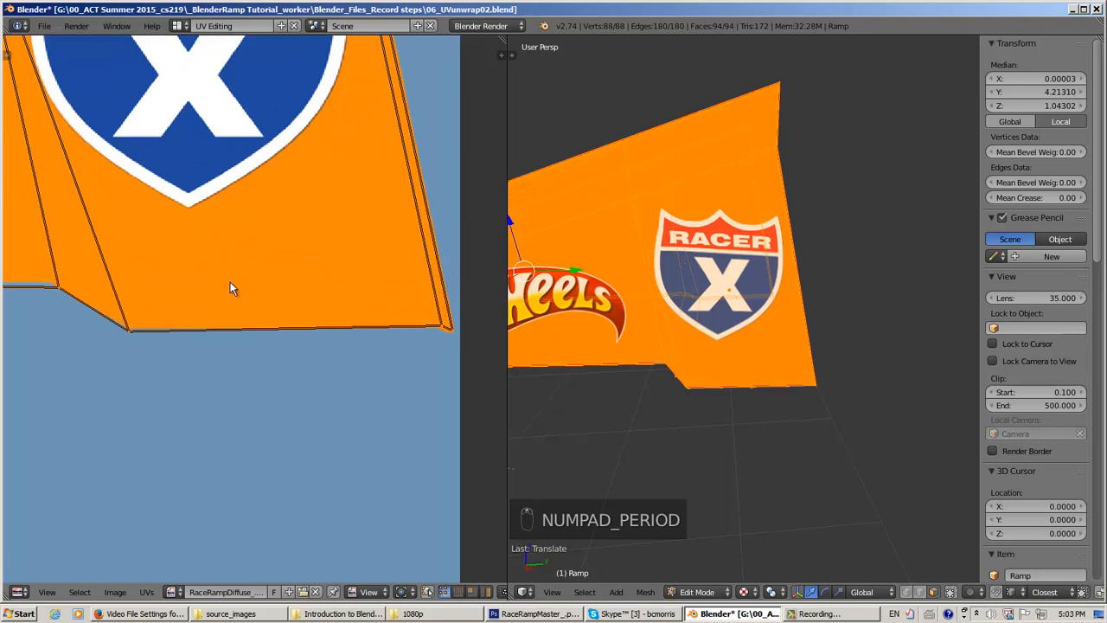
pyautogui.moveTo(199, 131); pyautogui.dragTo(411, 413, button='middle')
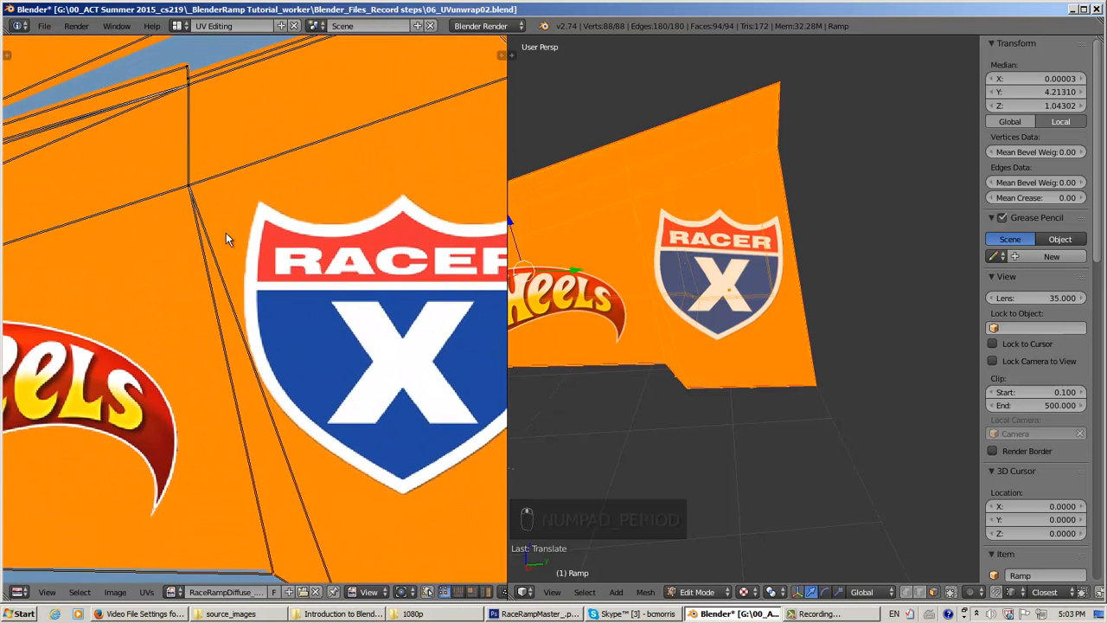
pyautogui.scroll(-1, 205, 204)
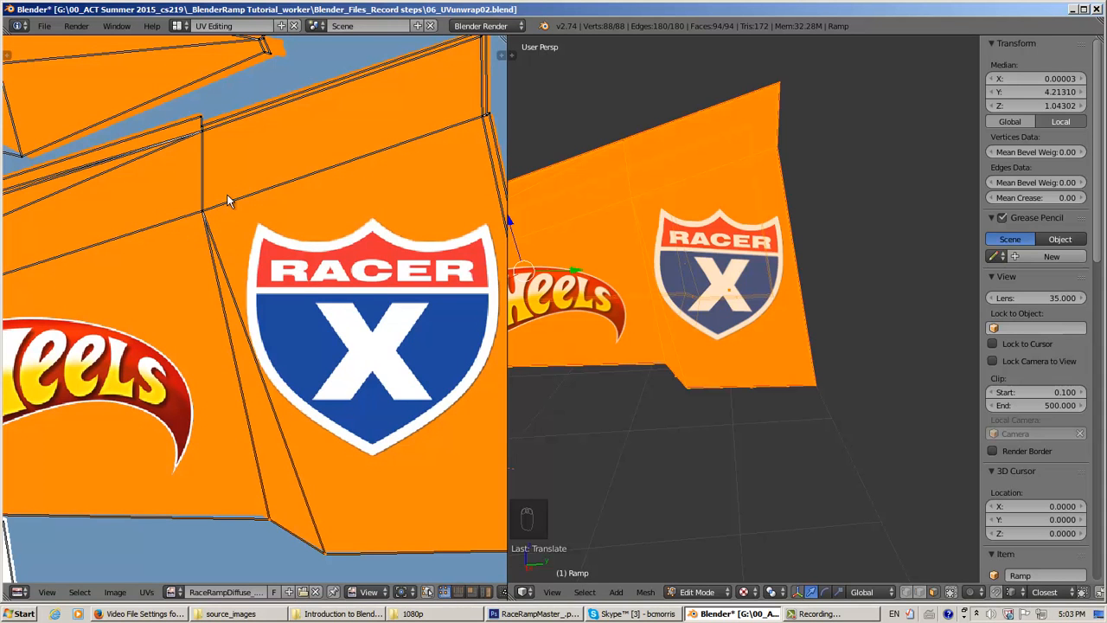
pyautogui.press('a')
pyautogui.press('a')
pyautogui.press('a')
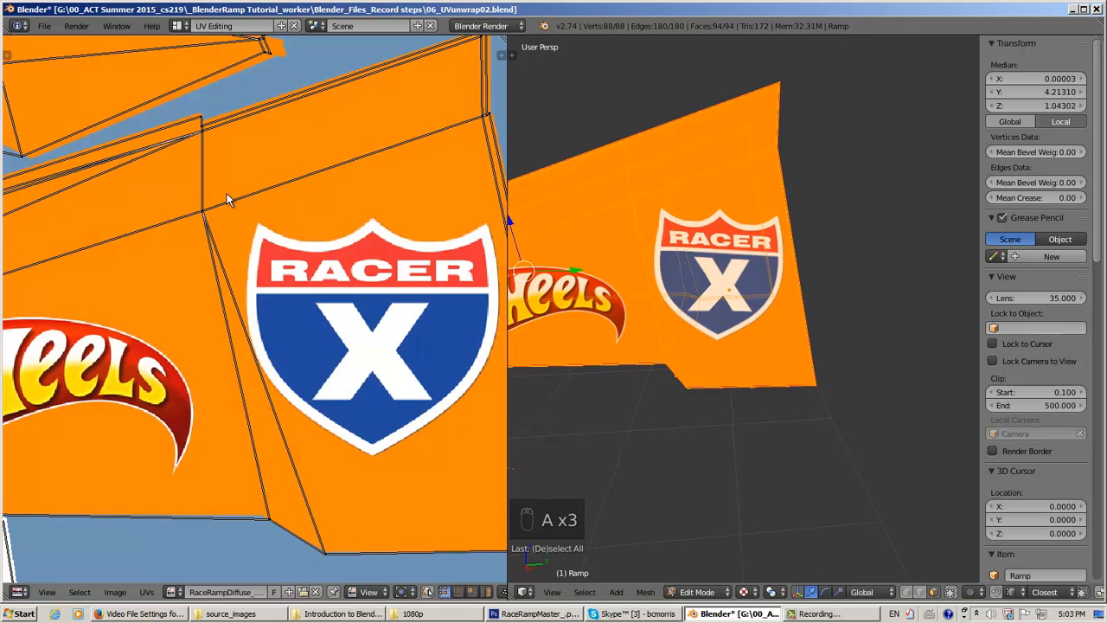
pyautogui.press('b')
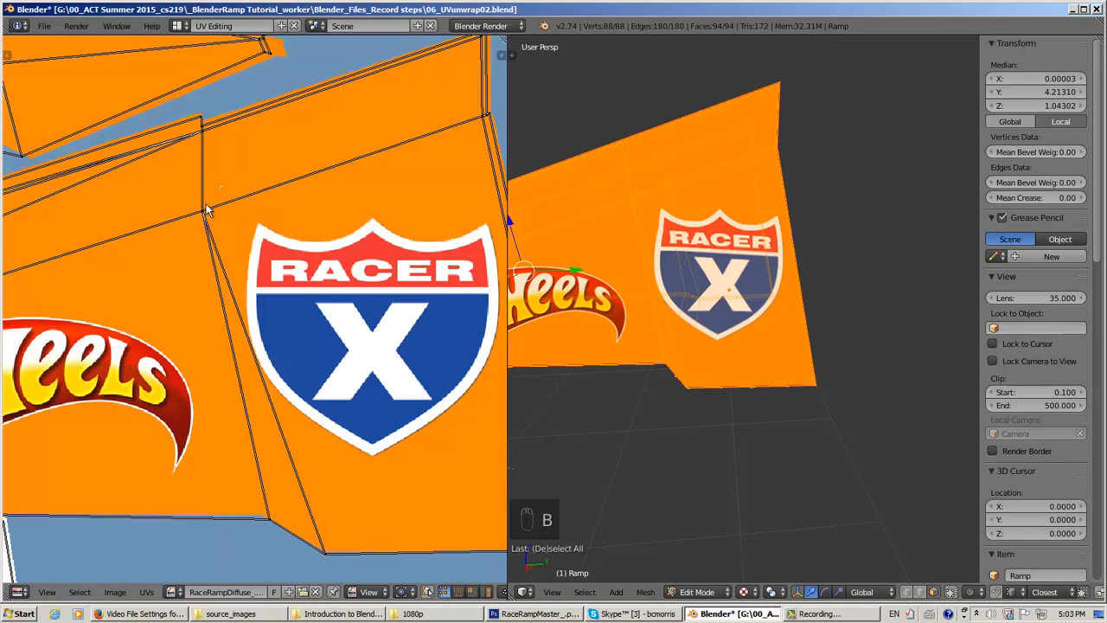
pyautogui.moveTo(174, 238); pyautogui.dragTo(174, 238)
pyautogui.press('b')
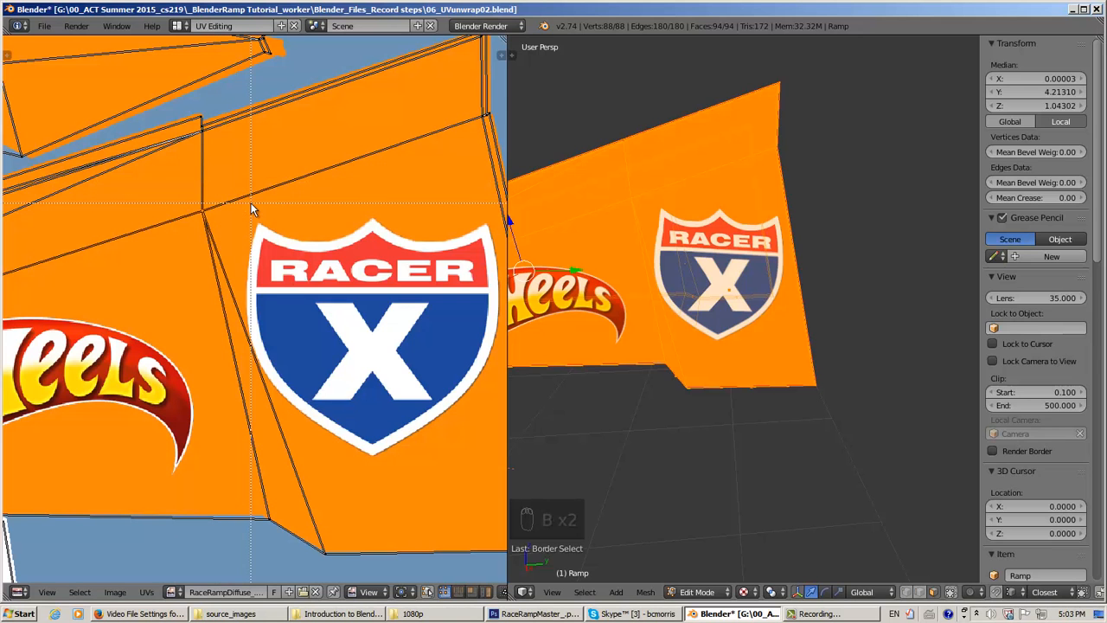
pyautogui.rightClick(237, 189)
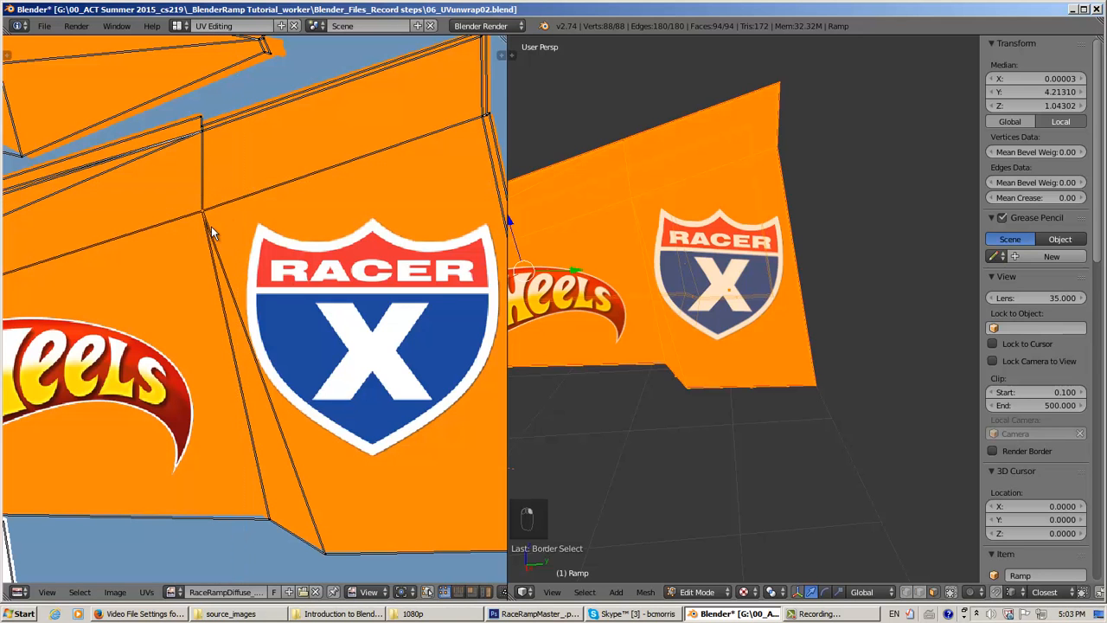
pyautogui.press('g')
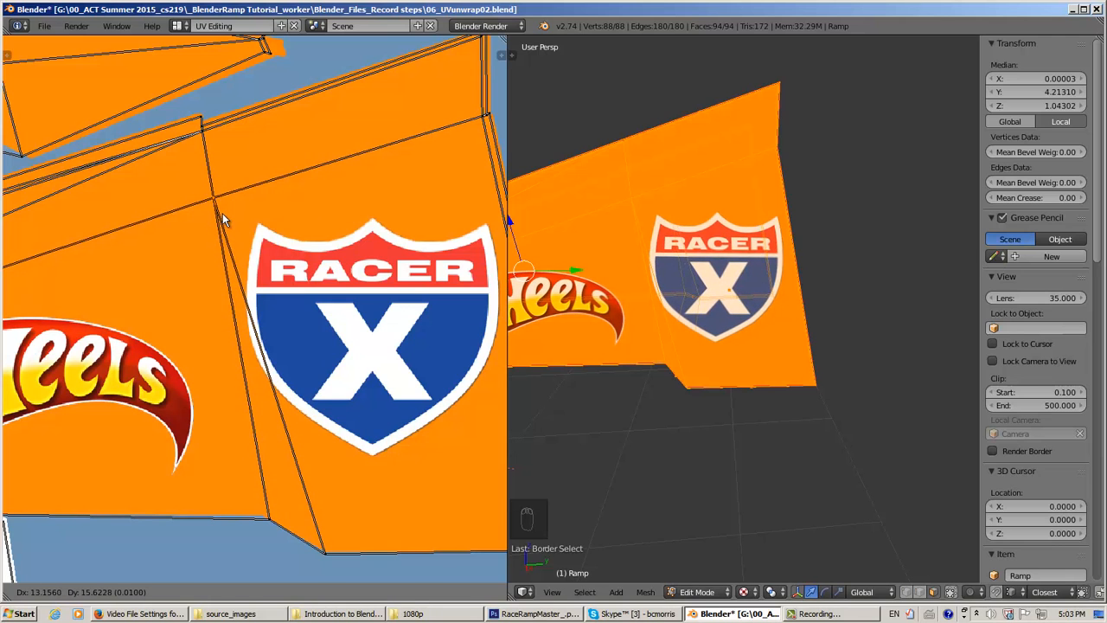
pyautogui.click(222, 213)
# - Box-select the UVs along the sloped lower edge between the Hot Wheels and Racer X decals and move them by about -6.5 in X and 7.8 in Y
pyautogui.moveTo(726, 309)
pyautogui.mouseDown(button='middle')
pyautogui.moveTo(712, 312)
pyautogui.moveTo(720, 295)
pyautogui.mouseUp(button='middle')
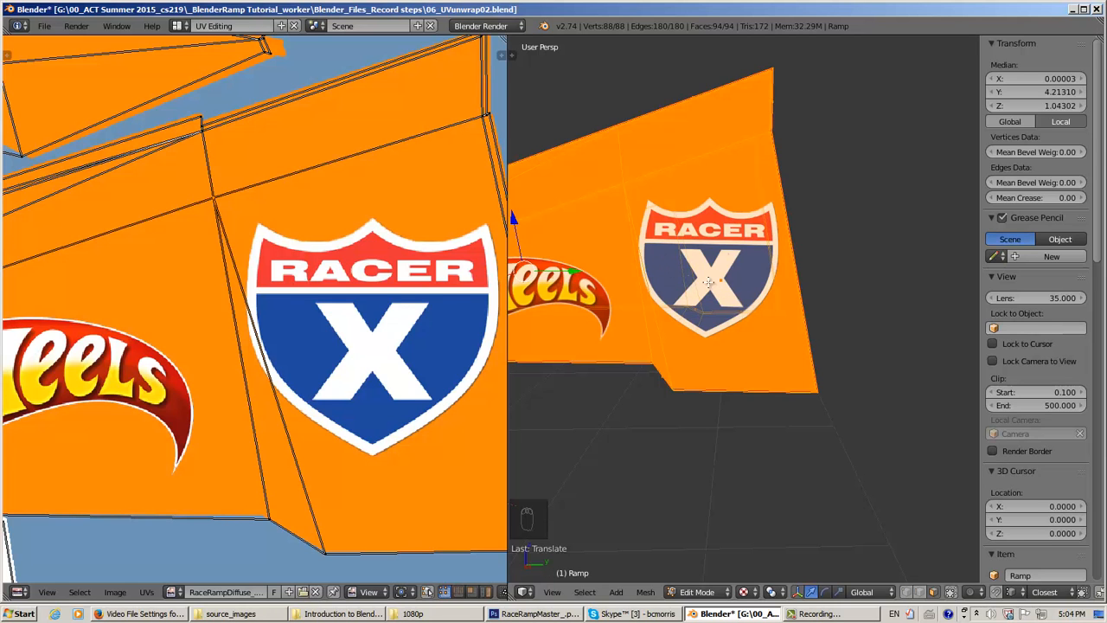
pyautogui.moveTo(423, 312); pyautogui.dragTo(317, 310, button='middle')
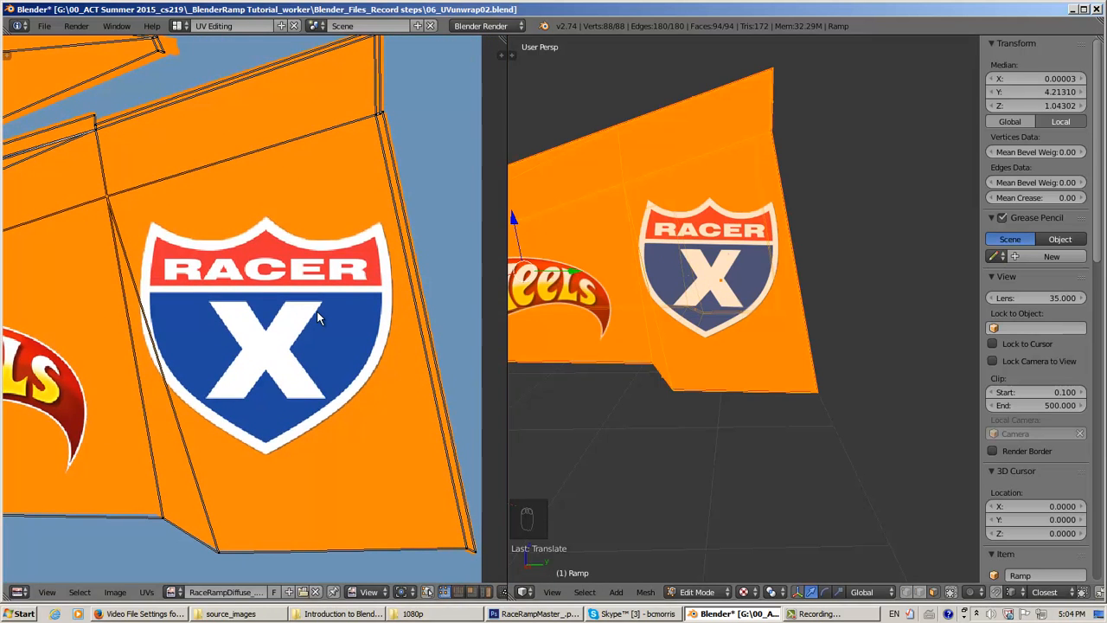
pyautogui.keyDown('ctrl'); pyautogui.moveTo(317, 310); pyautogui.dragTo(369, 175, button='middle'); pyautogui.keyUp('ctrl')
pyautogui.scroll(3, 314, 299)
pyautogui.moveTo(369, 283); pyautogui.dragTo(309, 321, button='middle')
pyautogui.scroll(-1, 267, 275)
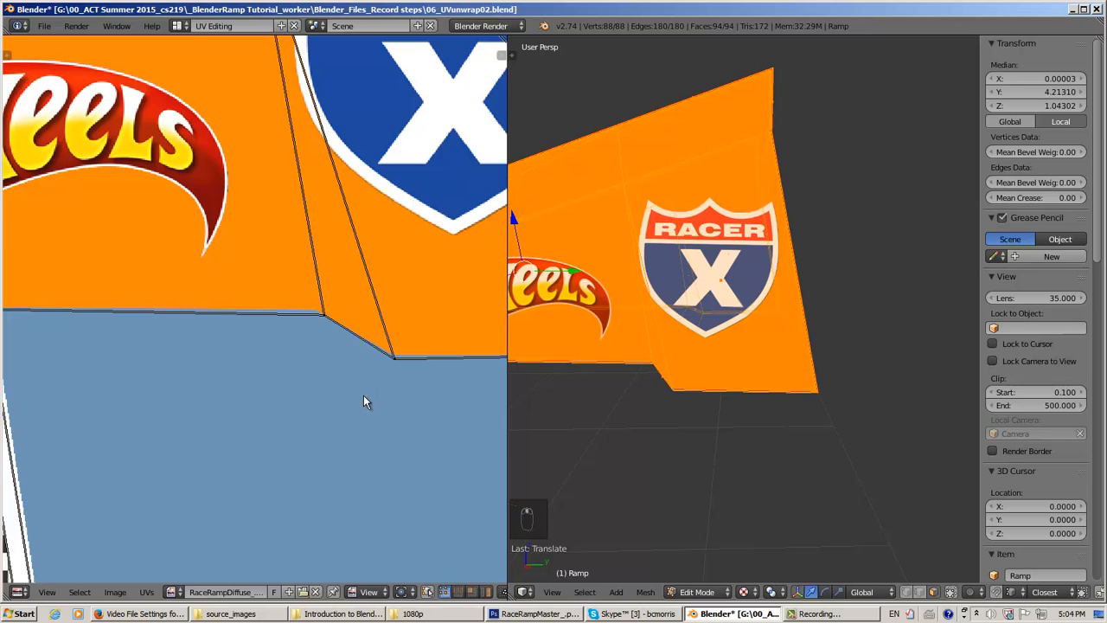
pyautogui.press('a')
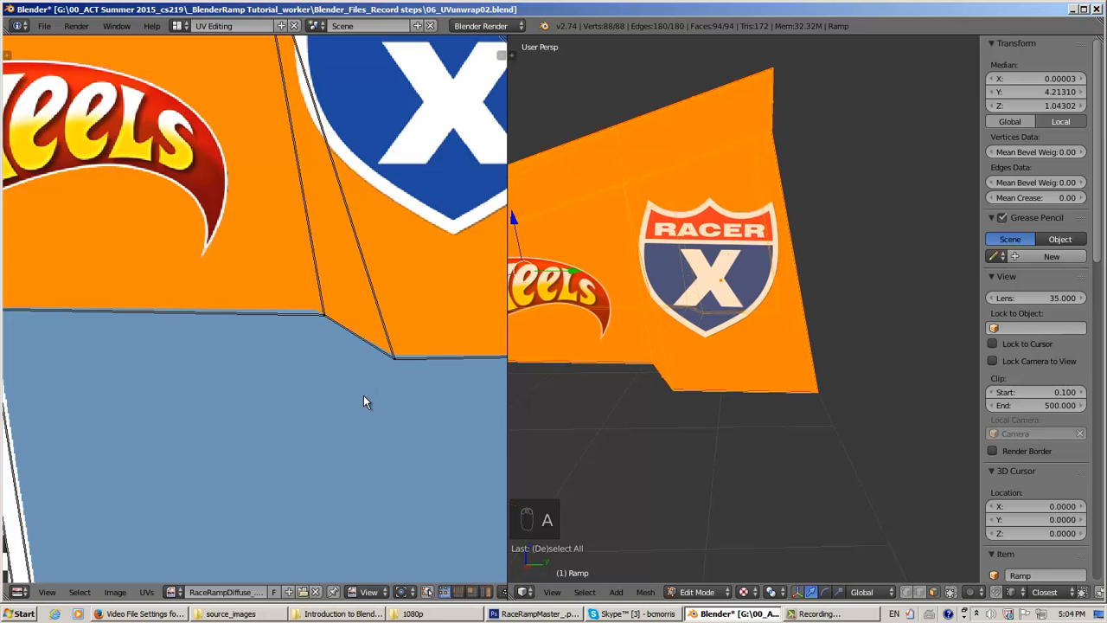
pyautogui.press('b')
pyautogui.moveTo(439, 407); pyautogui.dragTo(266, 277)
pyautogui.press('b')
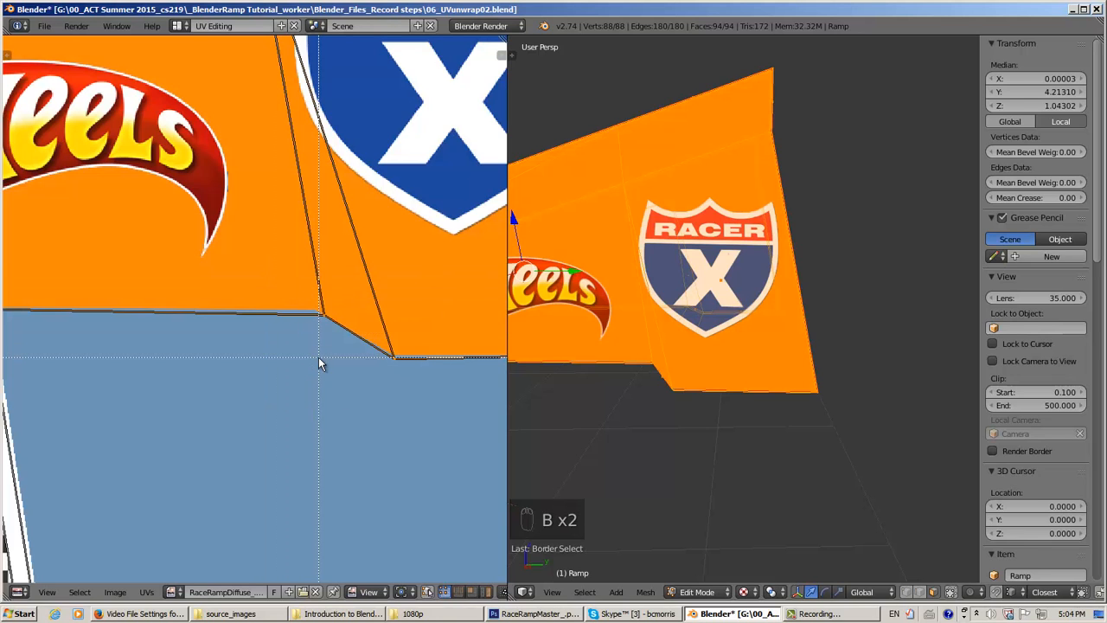
pyautogui.rightClick(338, 346)
pyautogui.press('g')
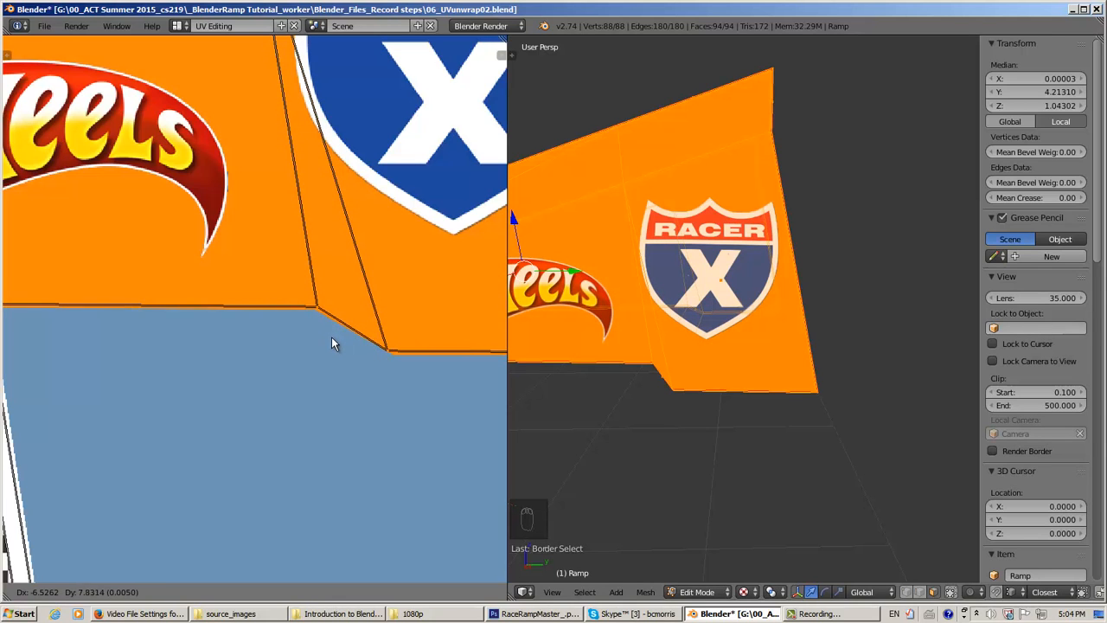
pyautogui.click(331, 337)
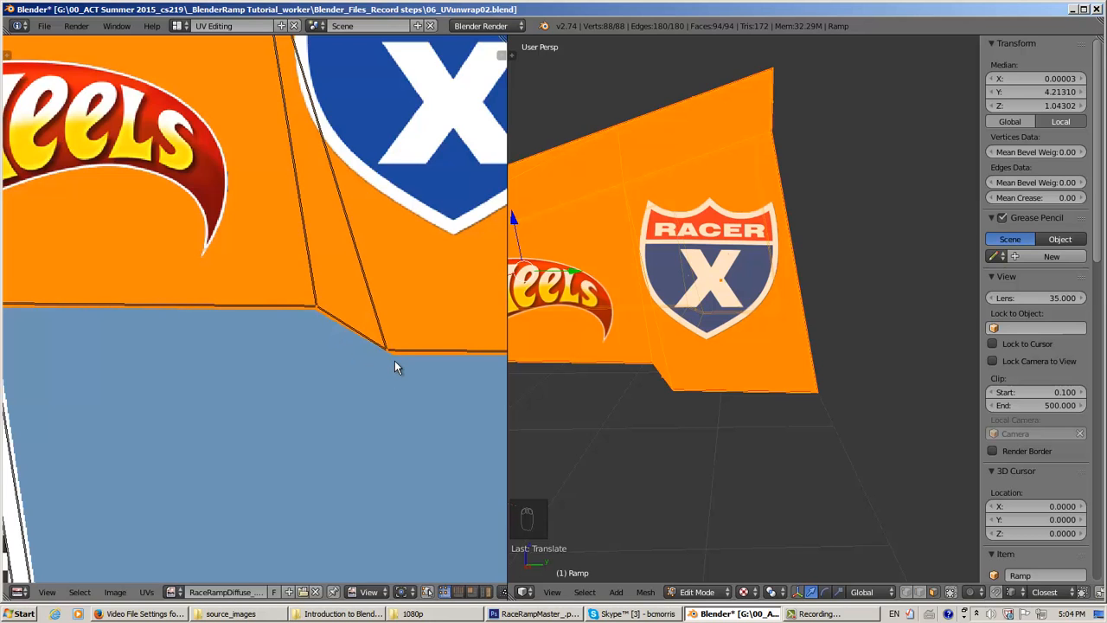
# - Move the rear foot's inner lower corner UVs below the Racer X decal by about 6.5 in X and -2.0 in Y
pyautogui.press('a')
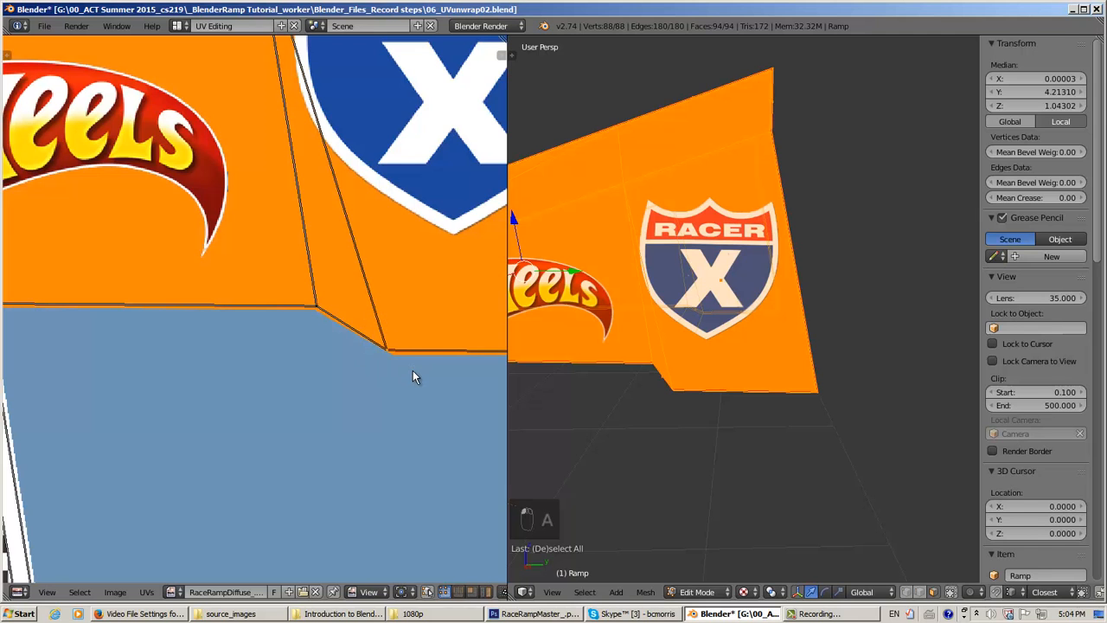
pyautogui.press('g')
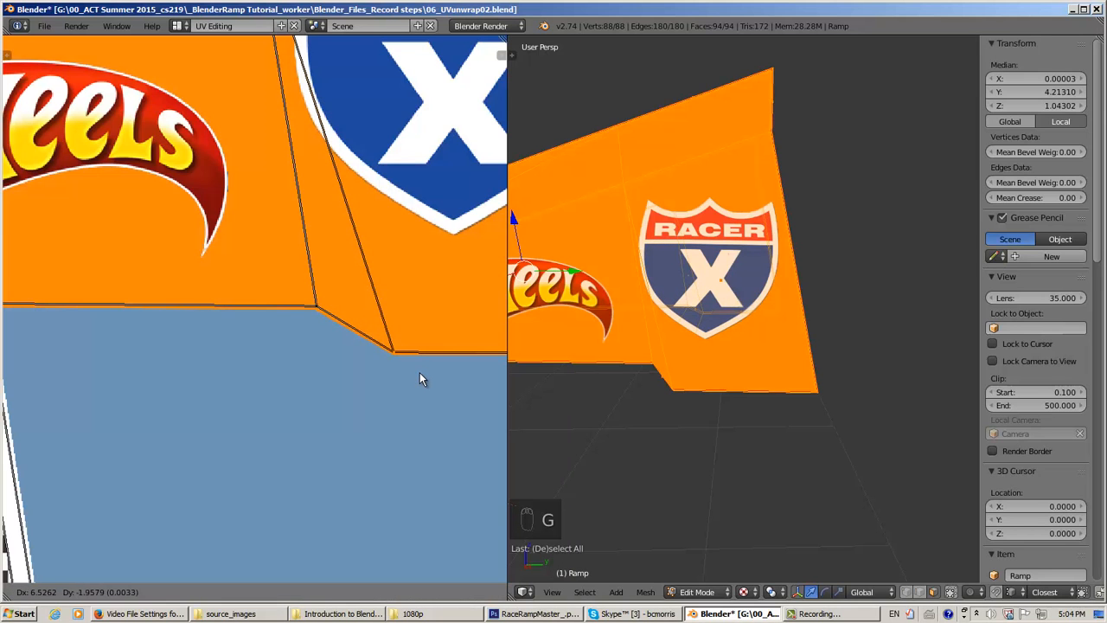
pyautogui.click(422, 378)
# - Examine the UV fit across the texture, from the upper strips and checkered section to the plain orange end of the deck panel
pyautogui.scroll(-4, 424, 374)
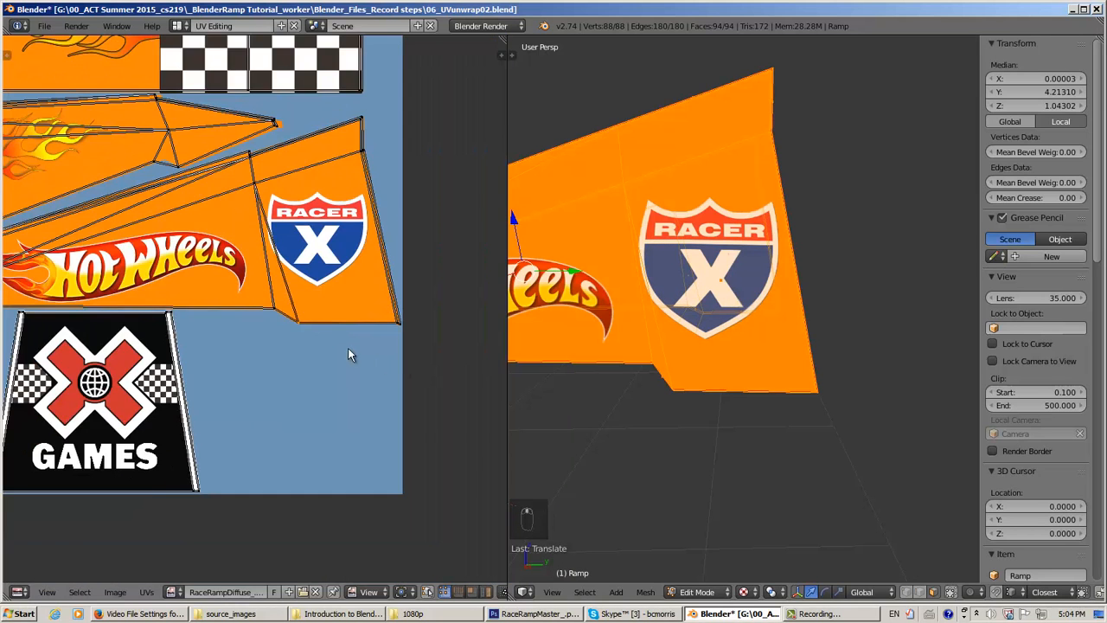
pyautogui.moveTo(173, 327); pyautogui.dragTo(455, 311, button='middle')
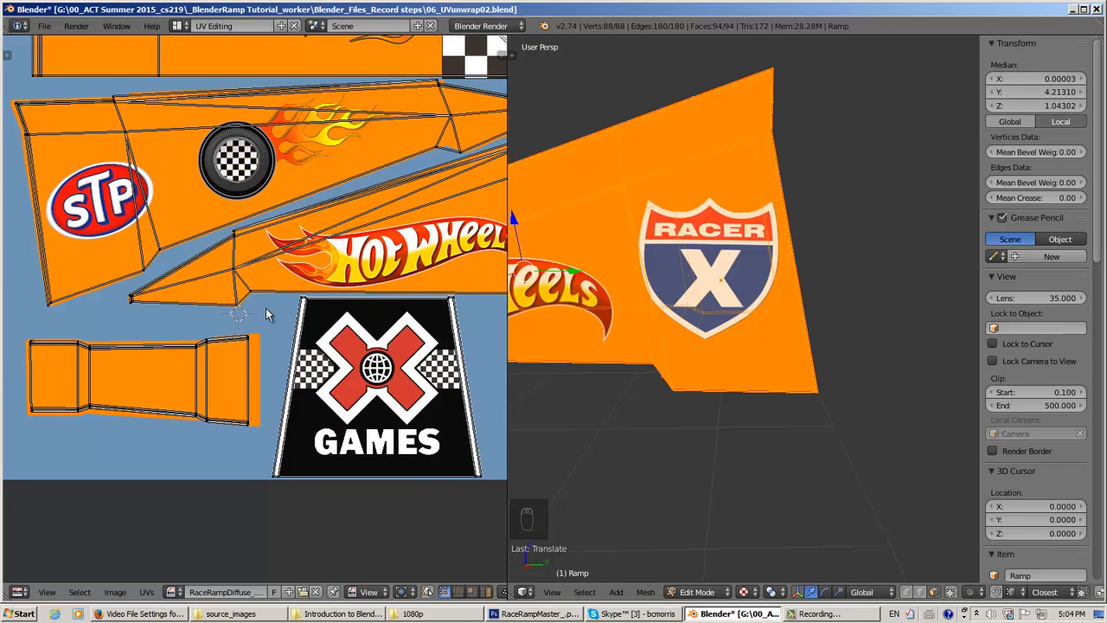
pyautogui.moveTo(266, 308); pyautogui.dragTo(176, 465, button='middle')
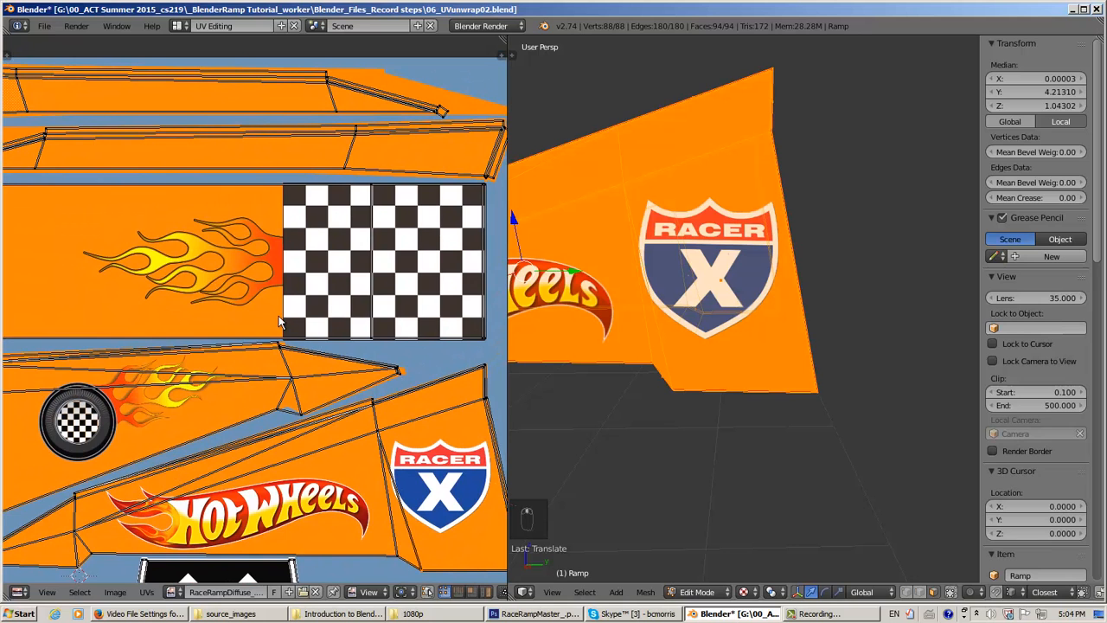
pyautogui.moveTo(248, 185); pyautogui.dragTo(171, 359, button='middle')
pyautogui.scroll(5, 171, 355)
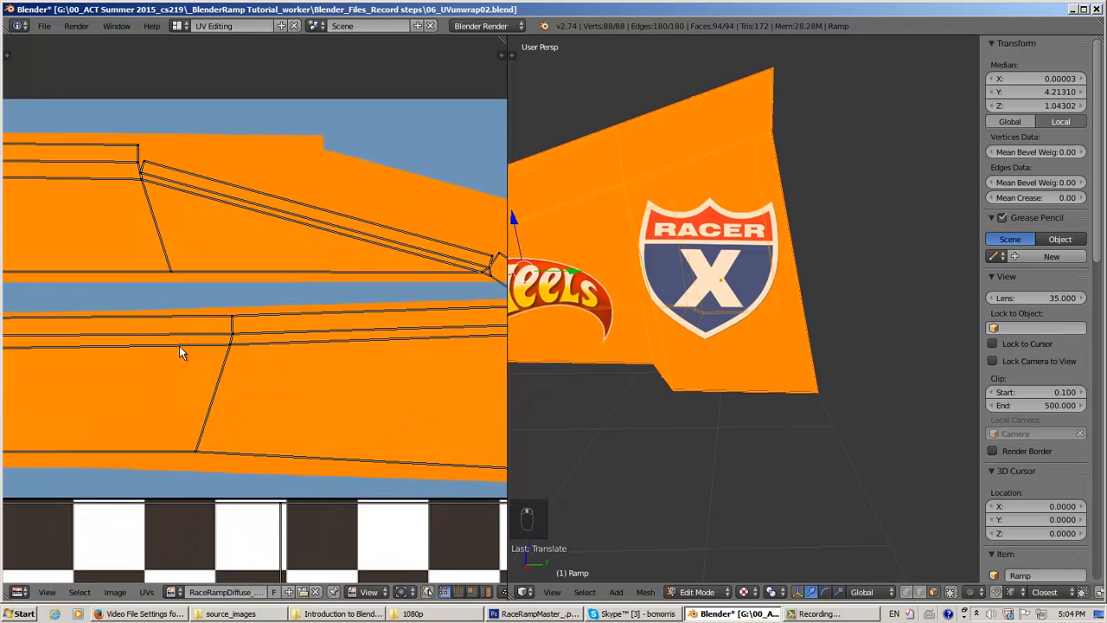
pyautogui.scroll(-1, 254, 302)
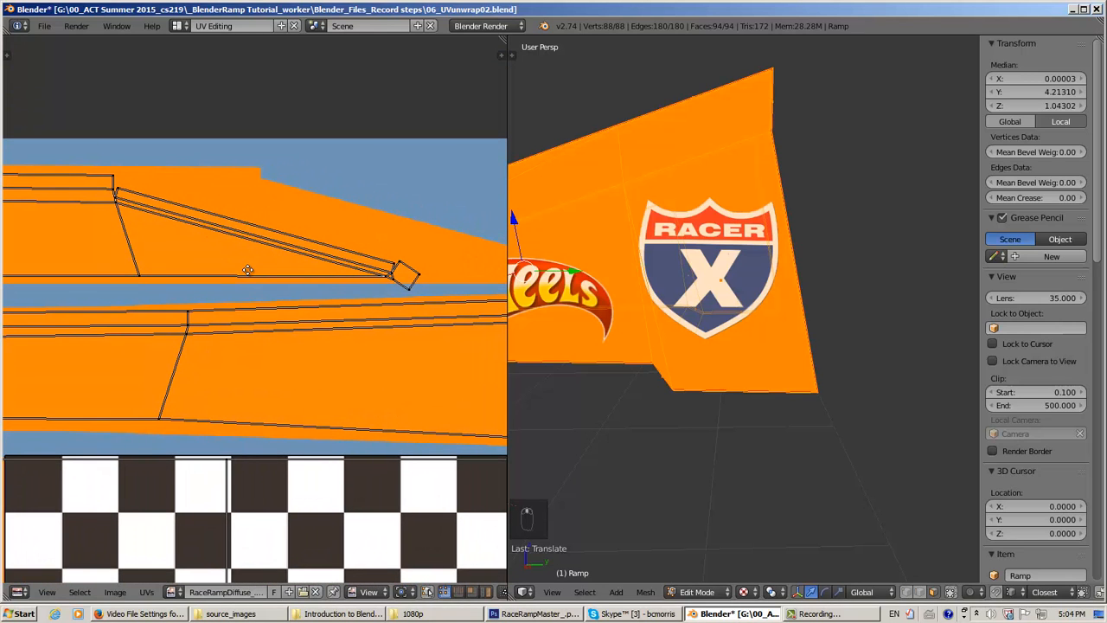
pyautogui.scroll(-3, 247, 271)
pyautogui.scroll(2, 325, 272)
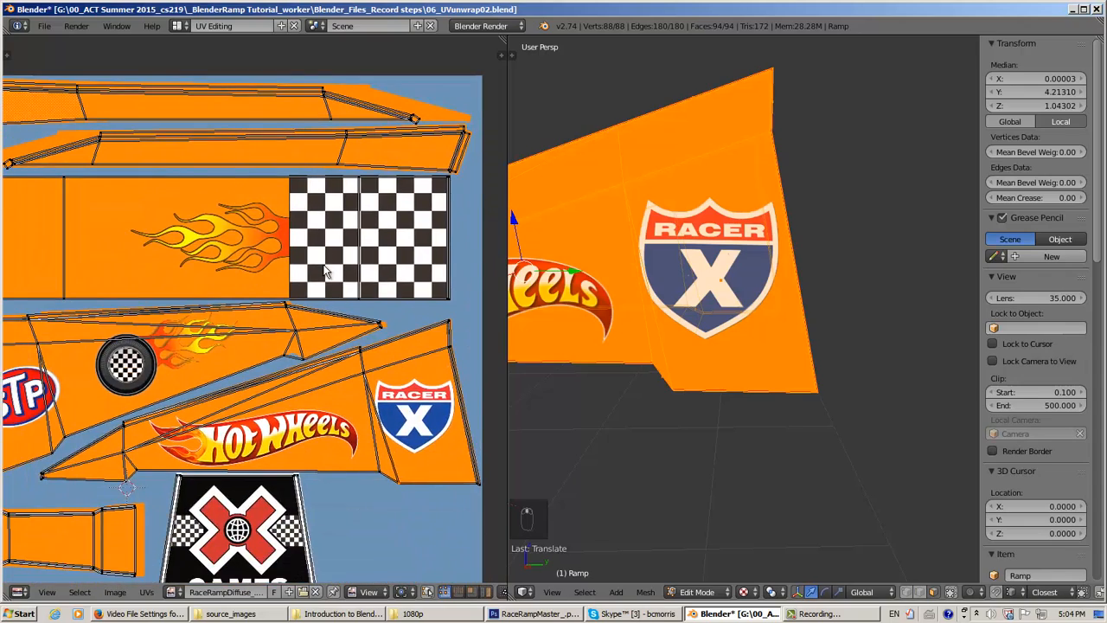
pyautogui.scroll(4, 325, 272)
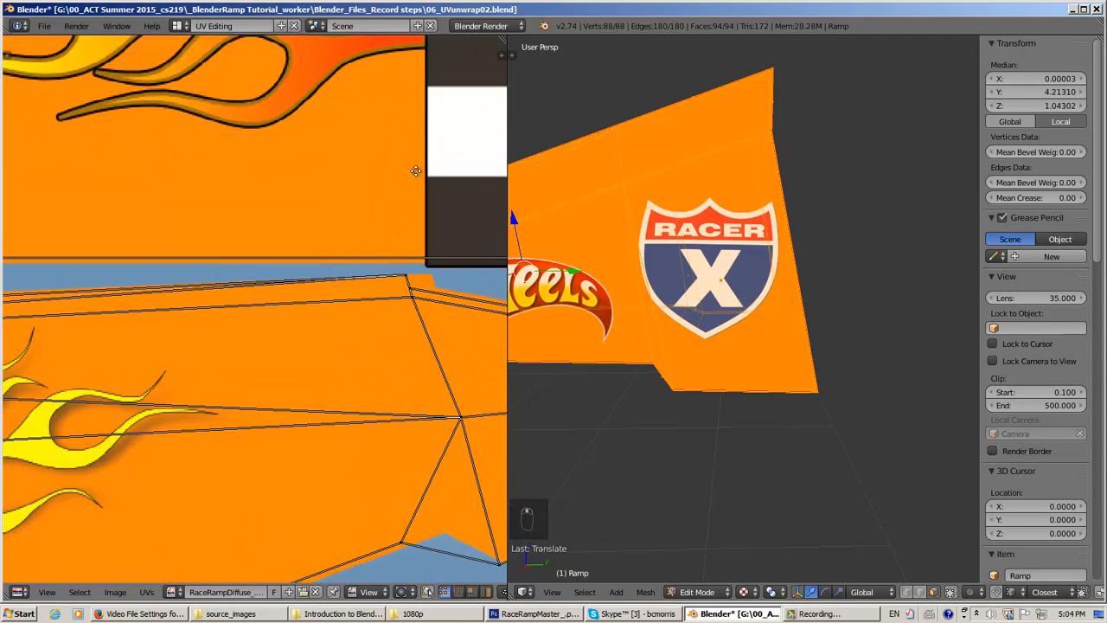
pyautogui.moveTo(416, 172); pyautogui.dragTo(197, 414, button='middle')
pyautogui.moveTo(308, 240); pyautogui.dragTo(167, 433, button='middle')
pyautogui.scroll(-2, 272, 352)
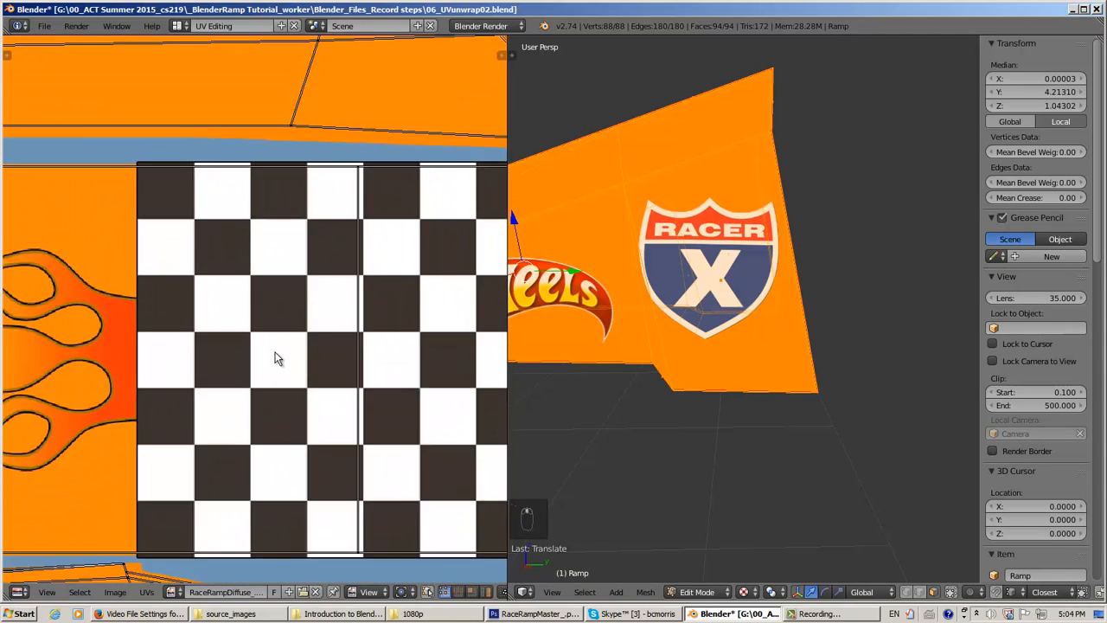
pyautogui.scroll(-1, 277, 358)
pyautogui.moveTo(265, 337); pyautogui.dragTo(94, 279, button='middle')
pyautogui.scroll(5, 118, 269)
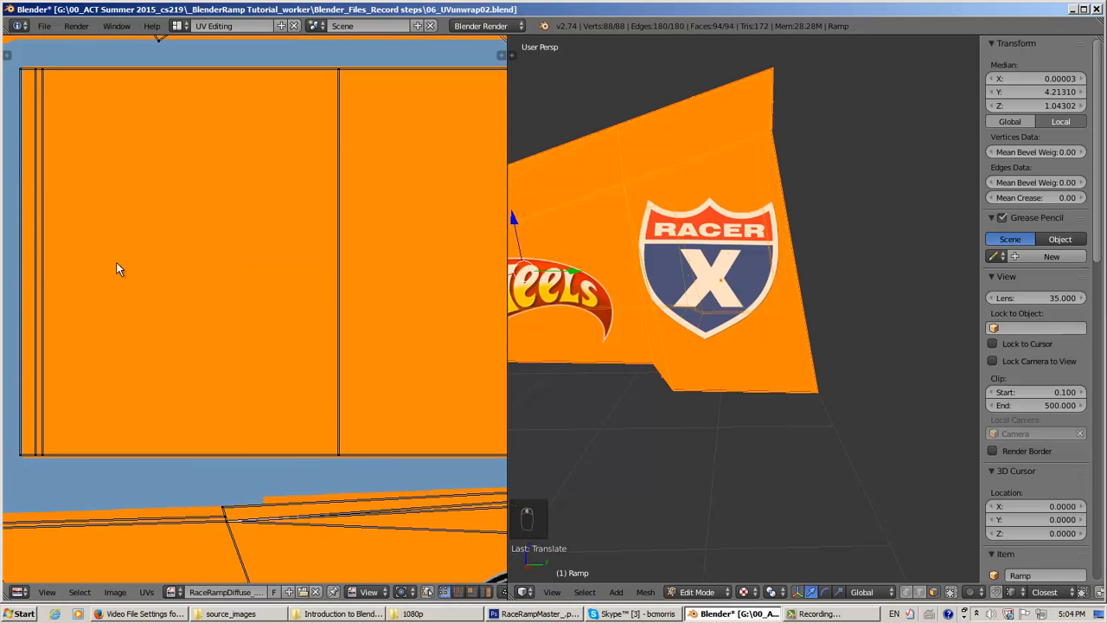
pyautogui.scroll(-3, 272, 247)
pyautogui.scroll(4, 303, 328)
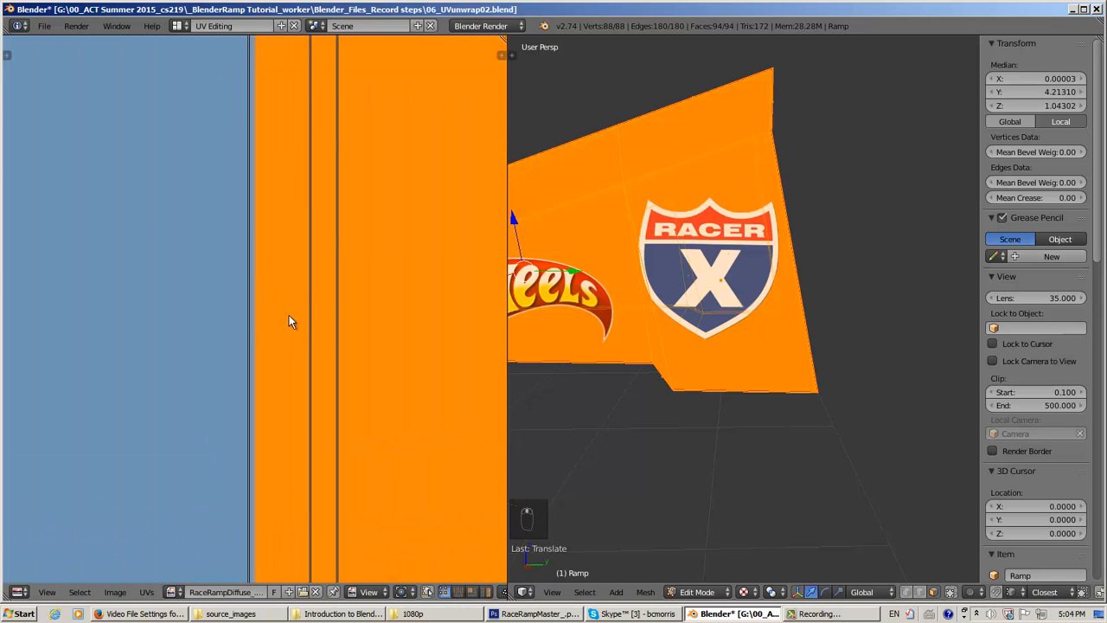
pyautogui.scroll(-3, 251, 241)
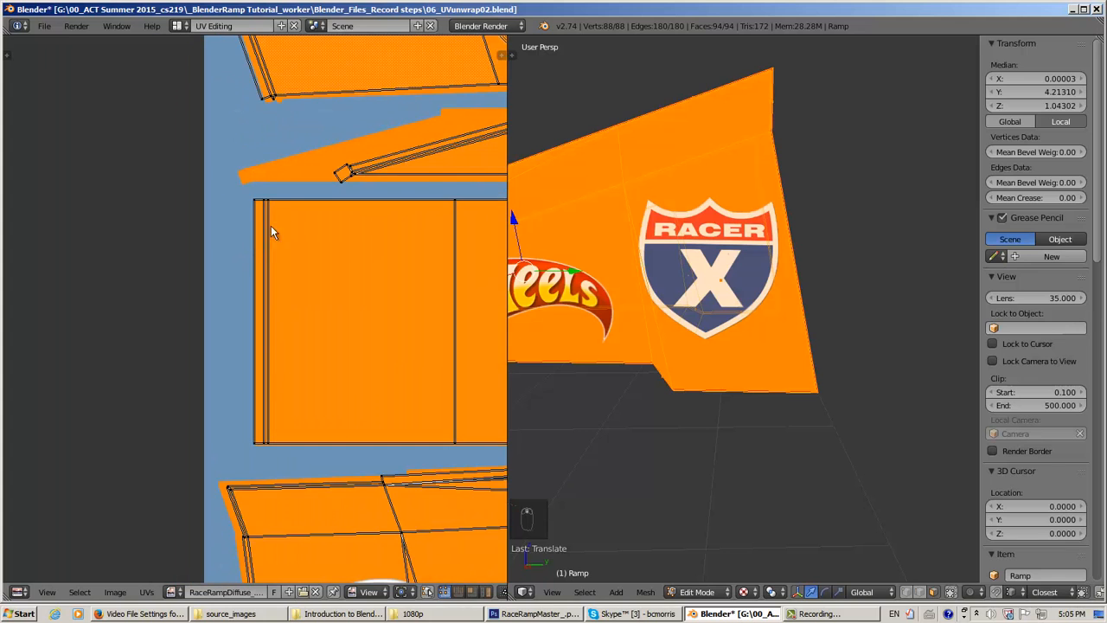
# - Box-select the UV columns at the plain orange end of the deck panel and move them by about 6.0 in X and 0.5 in Y
pyautogui.press('a')
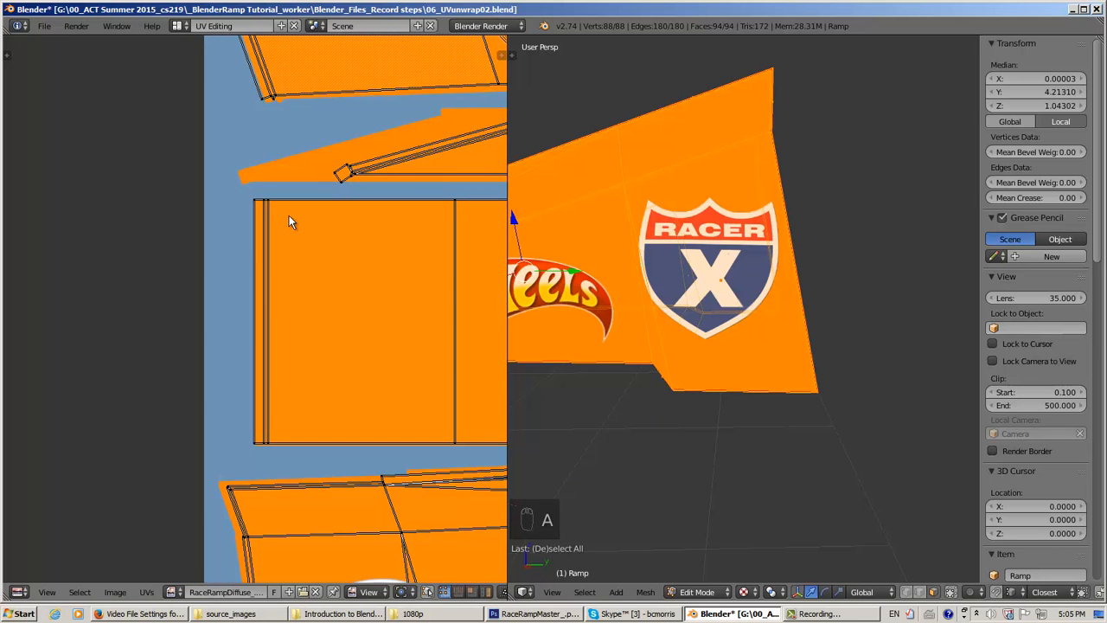
pyautogui.press('b')
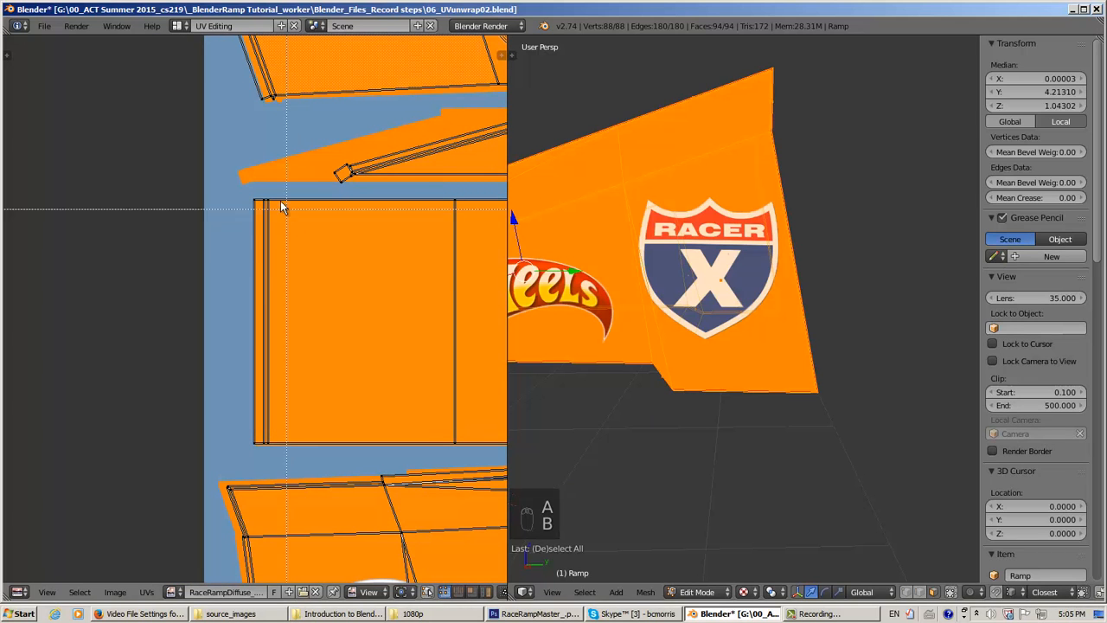
pyautogui.moveTo(232, 191); pyautogui.dragTo(325, 464)
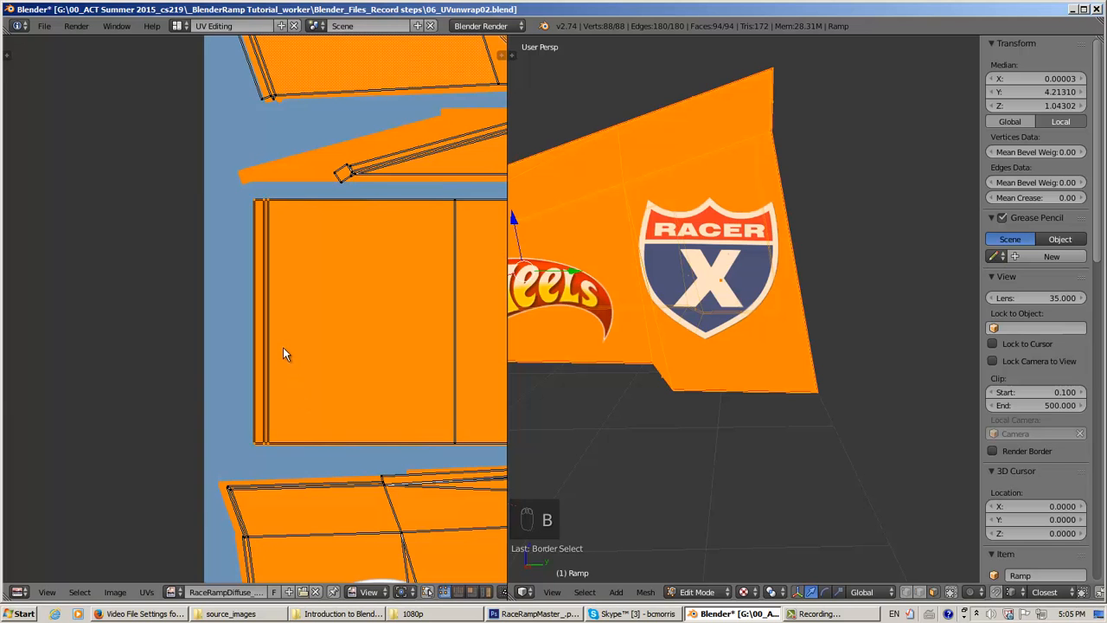
pyautogui.scroll(3, 282, 346)
pyautogui.scroll(-1, 283, 350)
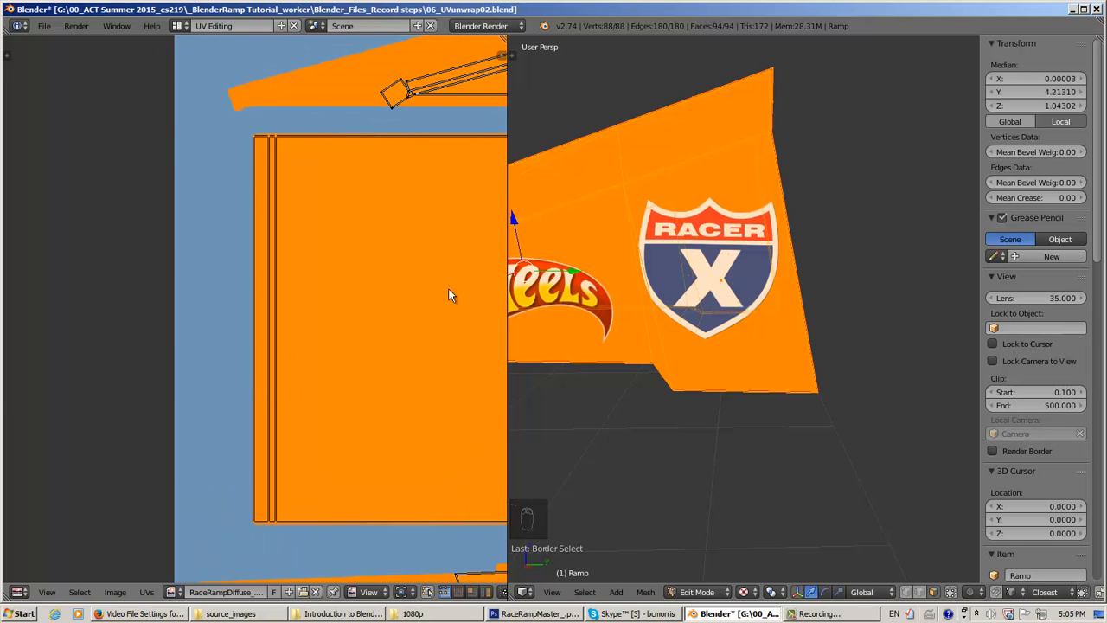
pyautogui.press('g')
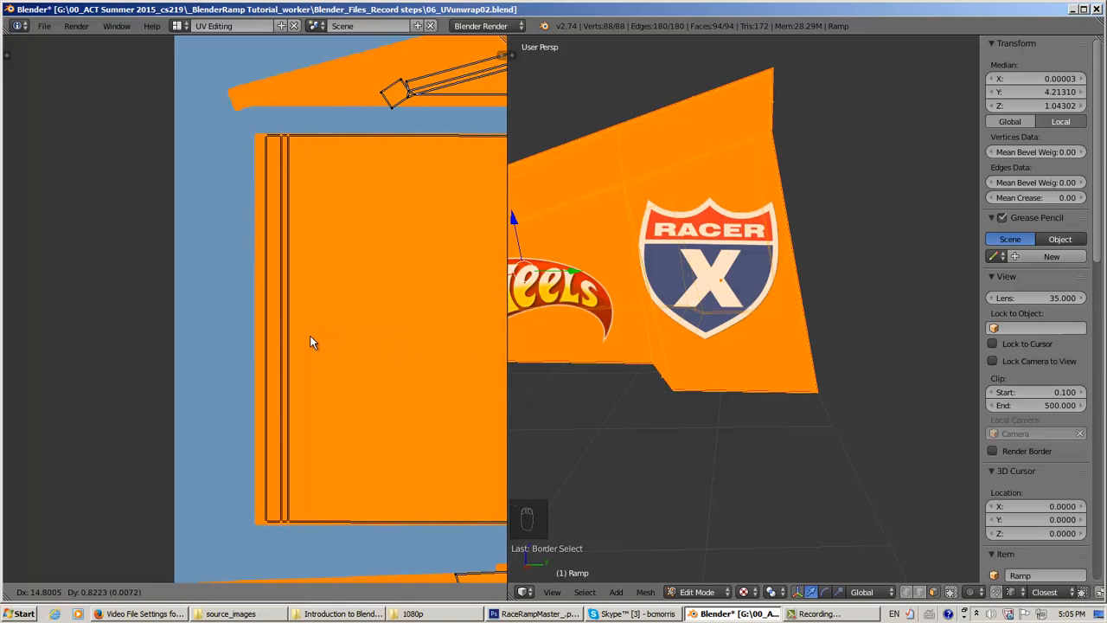
pyautogui.press('ctrl')
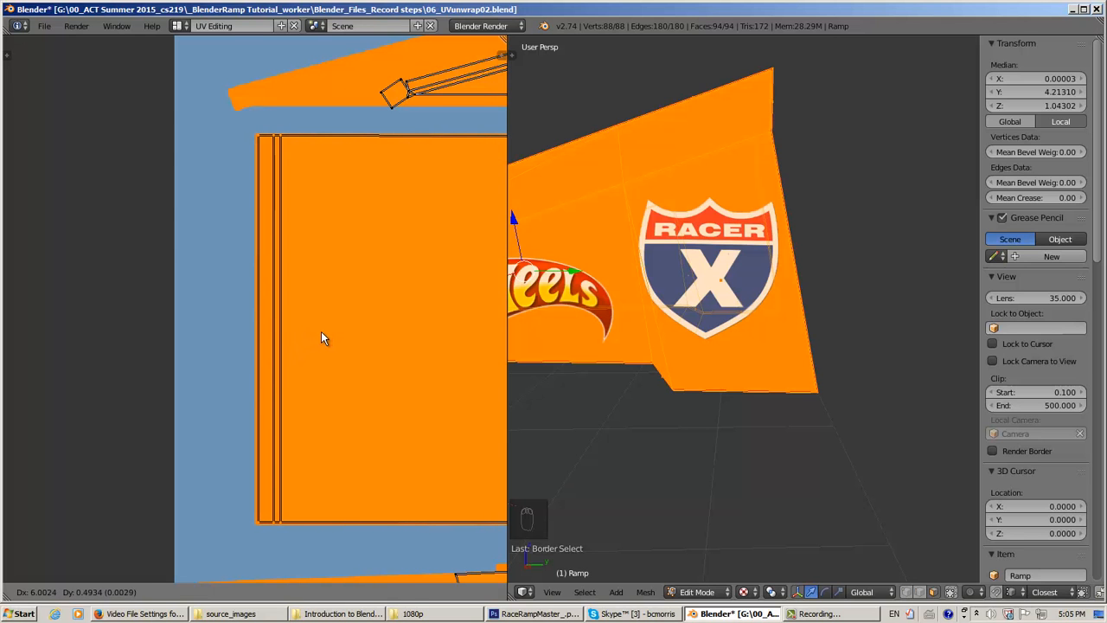
pyautogui.click(321, 331)
pyautogui.scroll(-5, 378, 324)
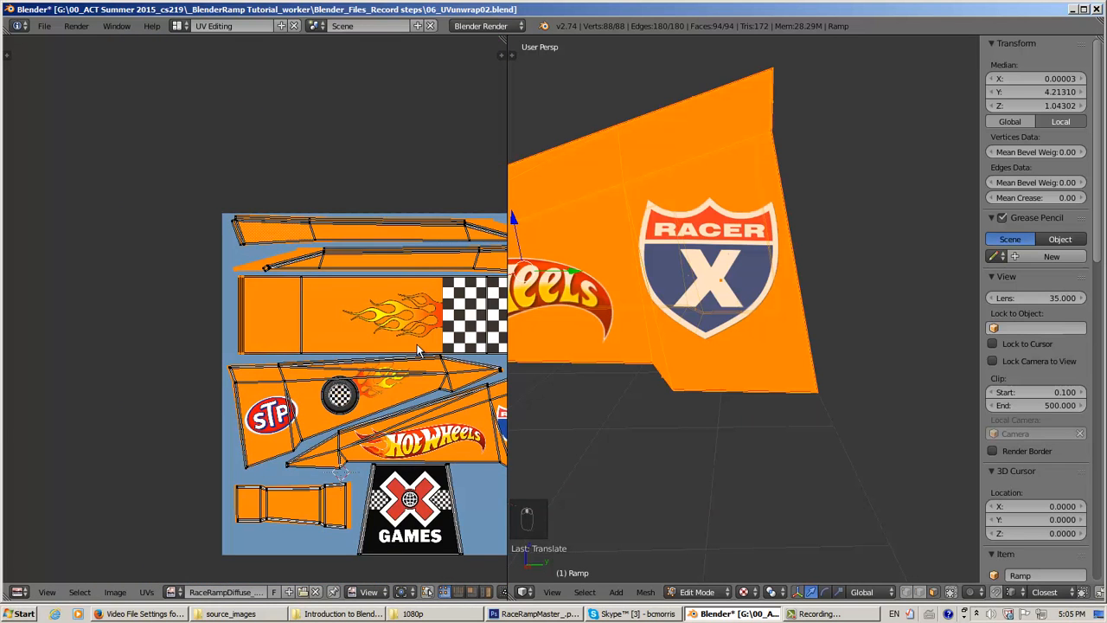
# - Lasso-select the pointed front-end UVs of the side panel with the wheel decal and move them by about 16.4 in X and -2.5 in Y
pyautogui.moveTo(417, 345); pyautogui.dragTo(202, 219, button='middle')
pyautogui.scroll(5, 202, 220)
pyautogui.scroll(2, 203, 221)
pyautogui.moveTo(239, 52); pyautogui.dragTo(258, 321, button='middle')
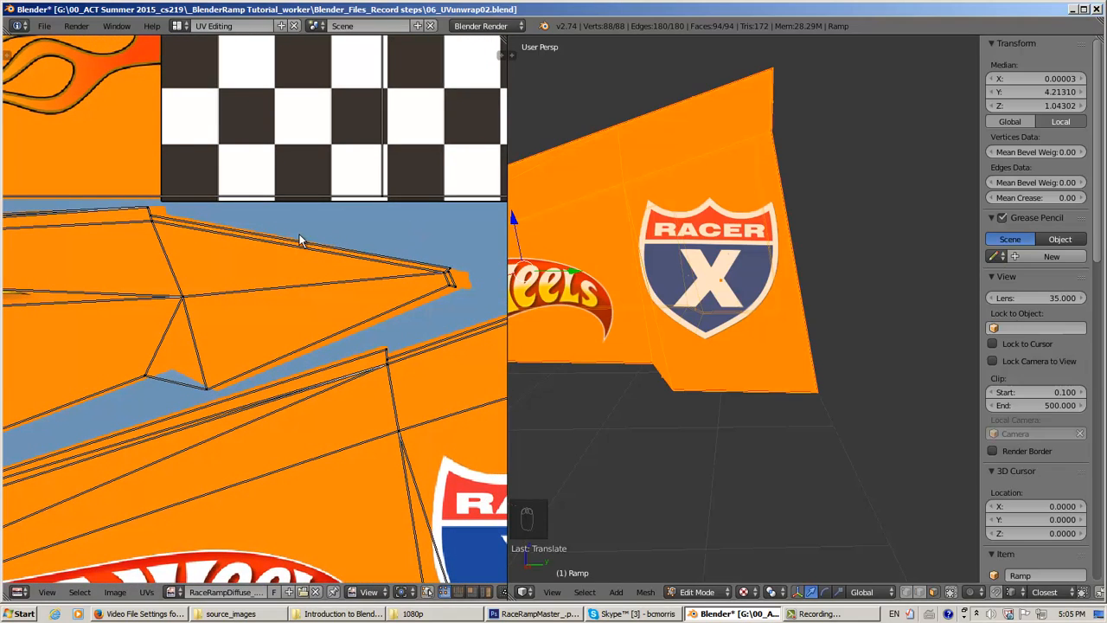
pyautogui.press('a')
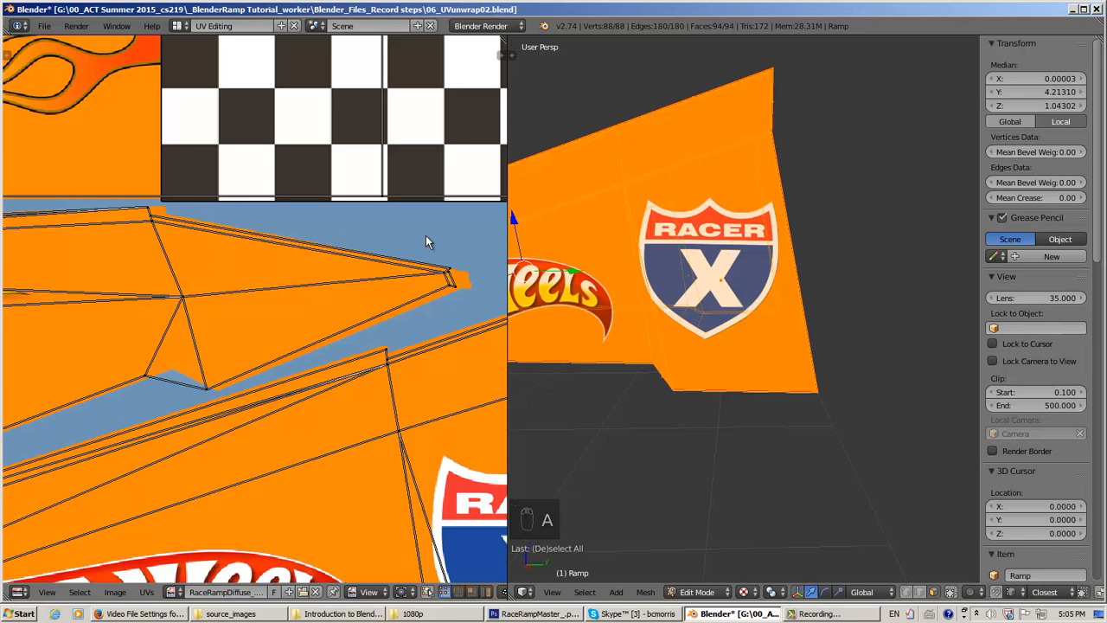
pyautogui.moveTo(361, 226)
pyautogui.mouseDown()
pyautogui.moveTo(140, 211)
pyautogui.moveTo(110, 360)
pyautogui.moveTo(178, 396)
pyautogui.mouseUp()
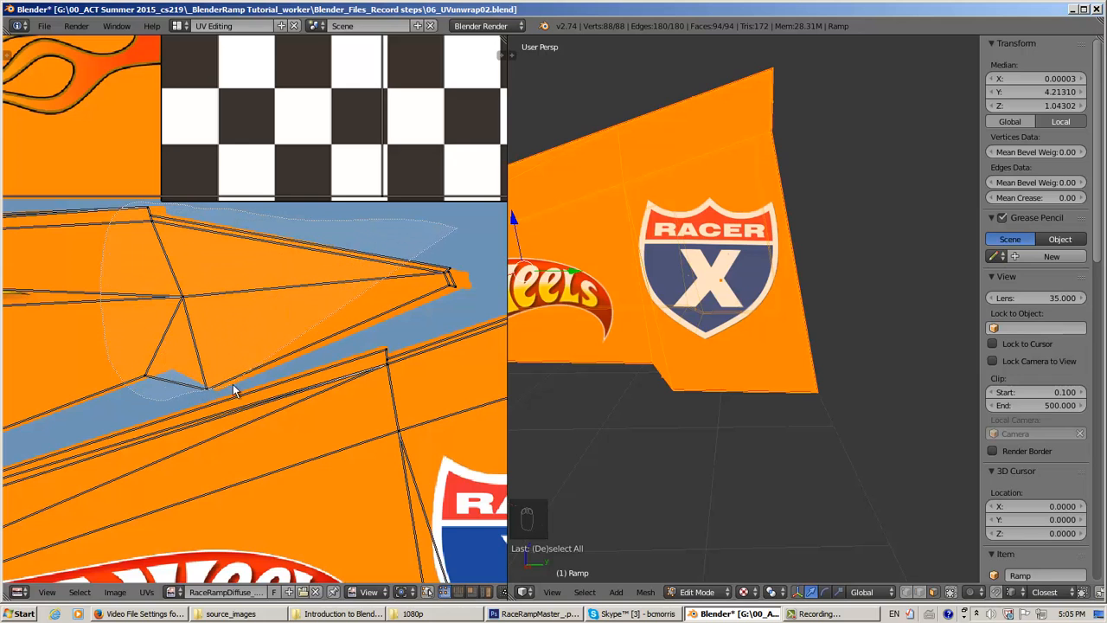
pyautogui.moveTo(350, 337); pyautogui.dragTo(486, 292)
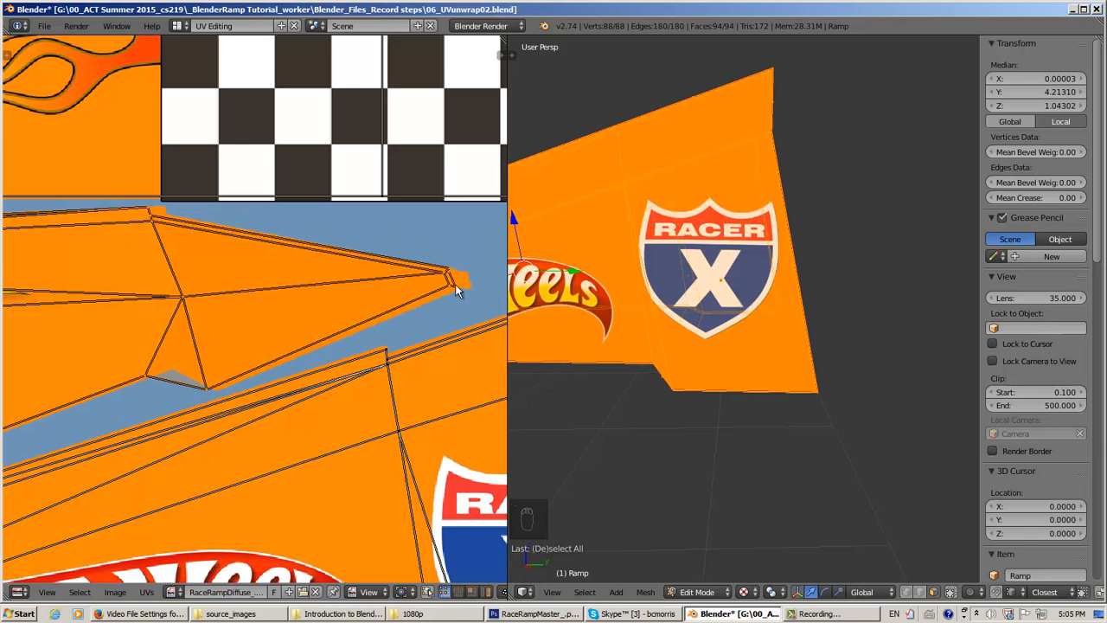
pyautogui.press('g')
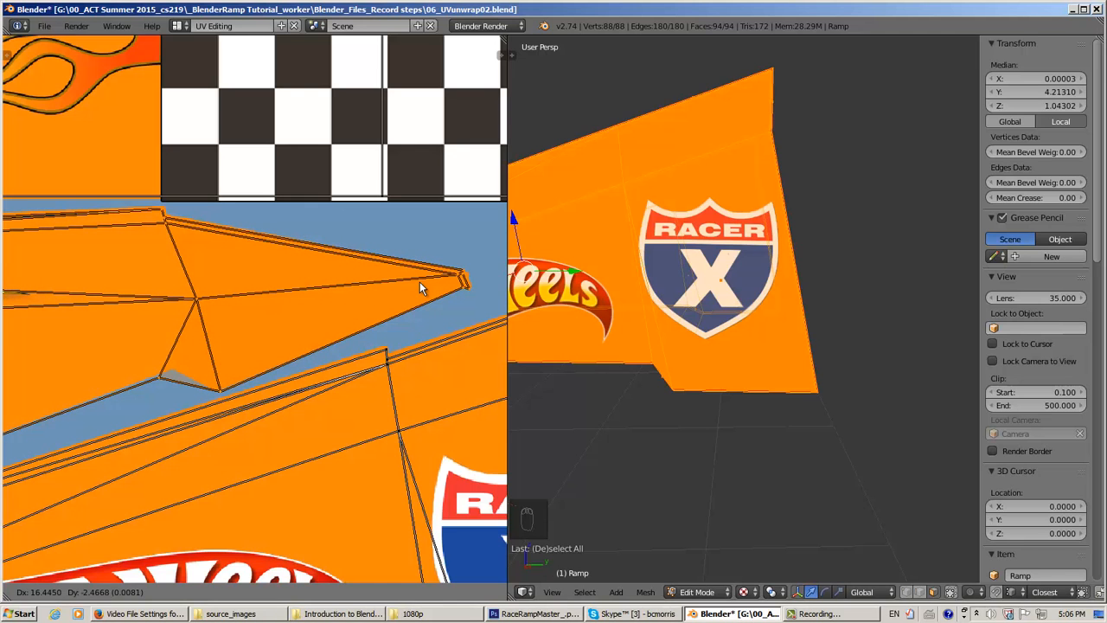
pyautogui.click(420, 281)
pyautogui.hotkey('ctrl', 'z')
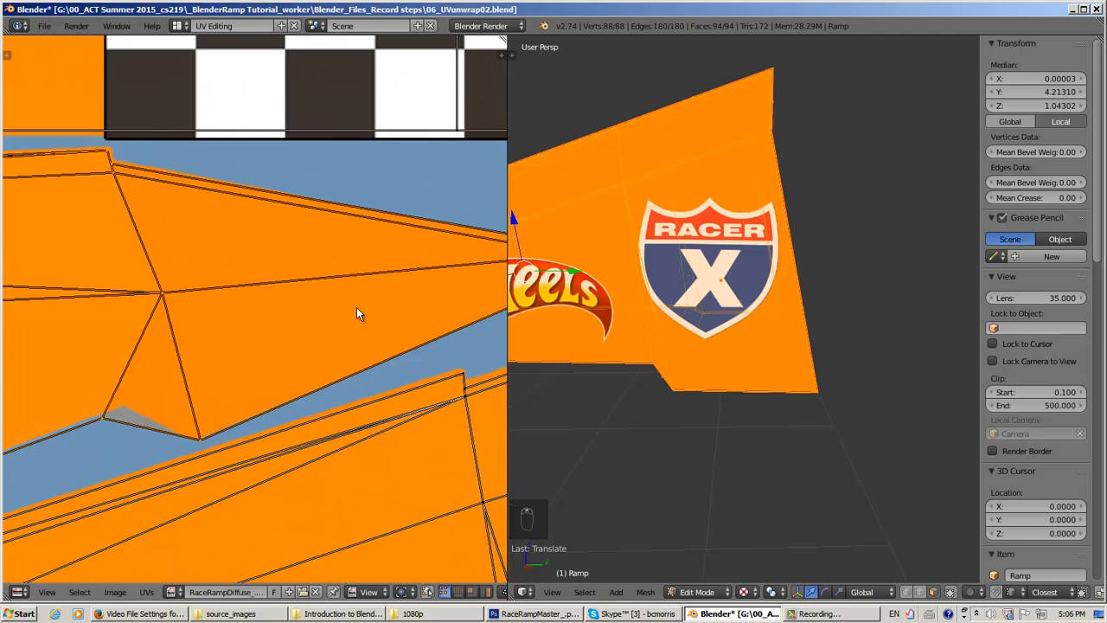
pyautogui.hotkey('ctrl', 'shift', 'z')
# - Examine the wheel-and-flames side of the ramp and compare how the UV tips of both side panels fit the orange paint
pyautogui.moveTo(558, 295); pyautogui.dragTo(864, 282, button='middle')
pyautogui.keyDown('shift'); pyautogui.moveTo(622, 329); pyautogui.dragTo(667, 292, button='middle'); pyautogui.keyUp('shift')
pyautogui.moveTo(332, 277); pyautogui.dragTo(171, 276, button='middle')
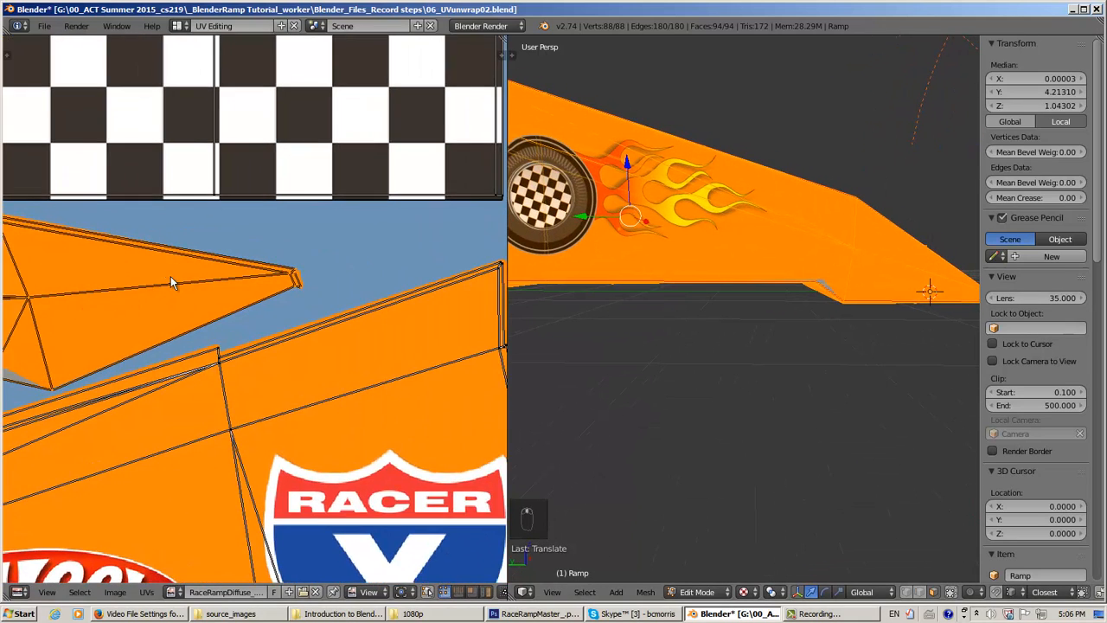
pyautogui.scroll(3, 171, 276)
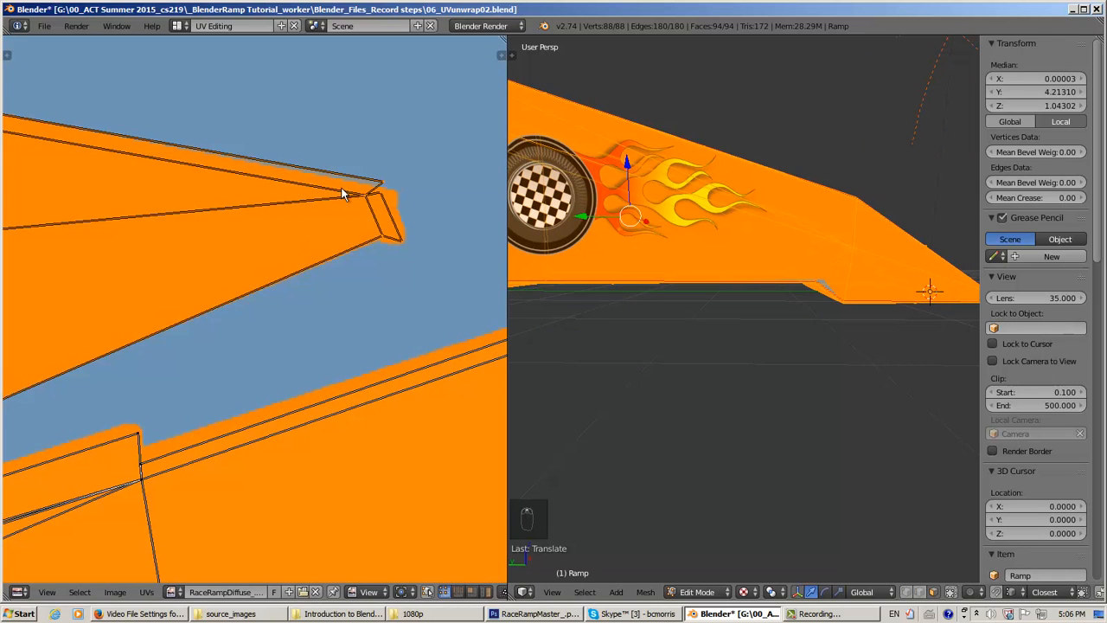
pyautogui.scroll(-3, 340, 187)
pyautogui.scroll(-2, 233, 354)
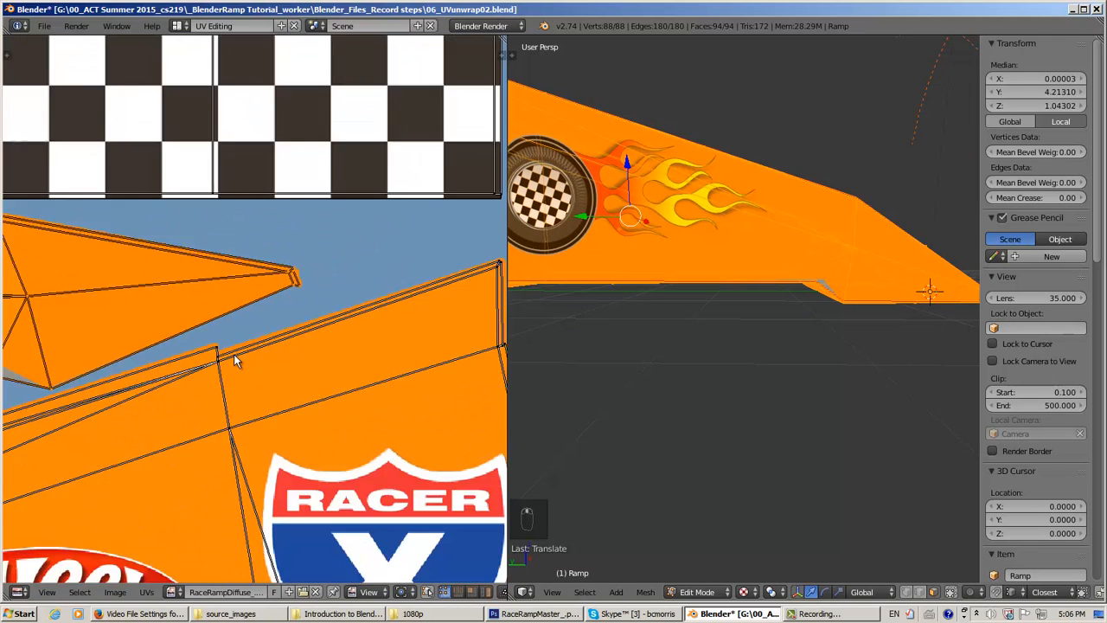
pyautogui.scroll(-3, 235, 358)
pyautogui.moveTo(97, 462); pyautogui.dragTo(402, 348, button='middle')
pyautogui.moveTo(134, 374); pyautogui.dragTo(322, 276, button='middle')
pyautogui.scroll(4, 322, 276)
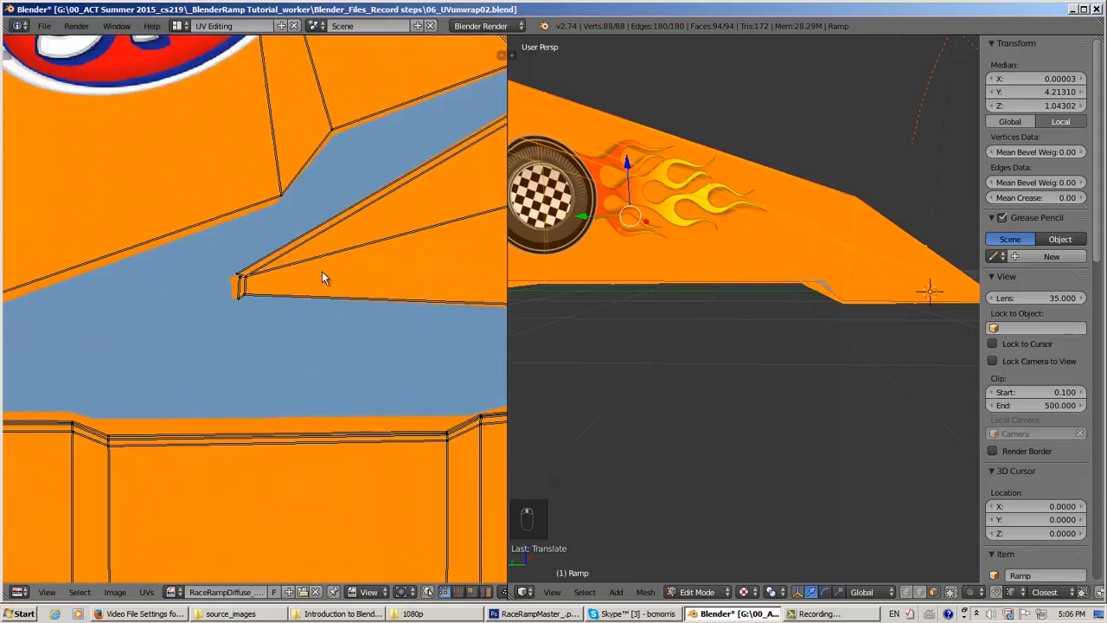
pyautogui.scroll(3, 322, 277)
pyautogui.moveTo(286, 222); pyautogui.dragTo(102, 353, button='middle')
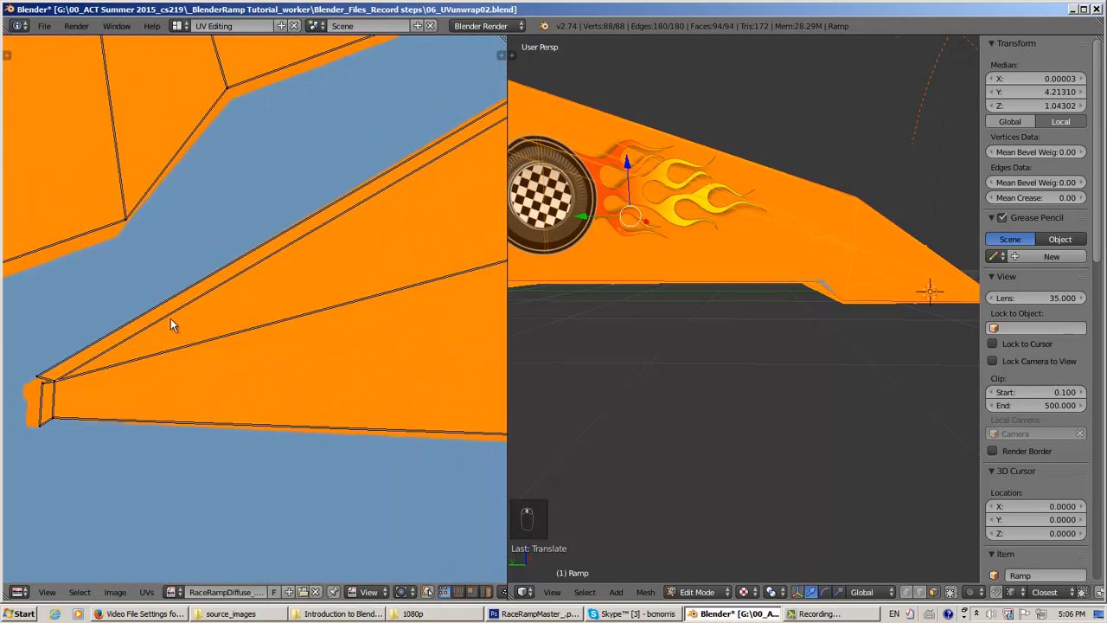
pyautogui.scroll(-5, 171, 320)
pyautogui.moveTo(314, 256); pyautogui.dragTo(85, 393, button='middle')
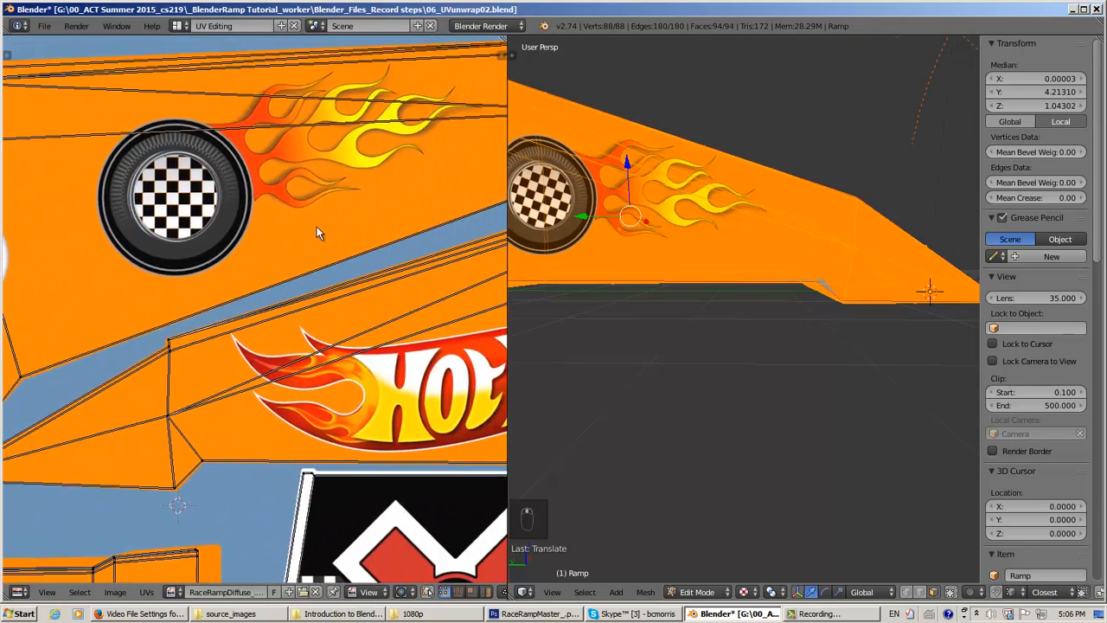
pyautogui.moveTo(491, 121); pyautogui.dragTo(244, 221, button='middle')
pyautogui.moveTo(350, 193); pyautogui.dragTo(130, 265, button='middle')
# - Move the selected front-end UVs of the wheel-and-flames side panel by about -1.3 in X
pyautogui.scroll(5, 179, 262)
pyautogui.moveTo(285, 242); pyautogui.dragTo(215, 280, button='middle')
pyautogui.scroll(-1, 294, 246)
pyautogui.moveTo(293, 245); pyautogui.dragTo(62, 232, button='middle')
pyautogui.scroll(-1, 306, 240)
pyautogui.scroll(-1, 431, 206)
pyautogui.scroll(-1, 226, 258)
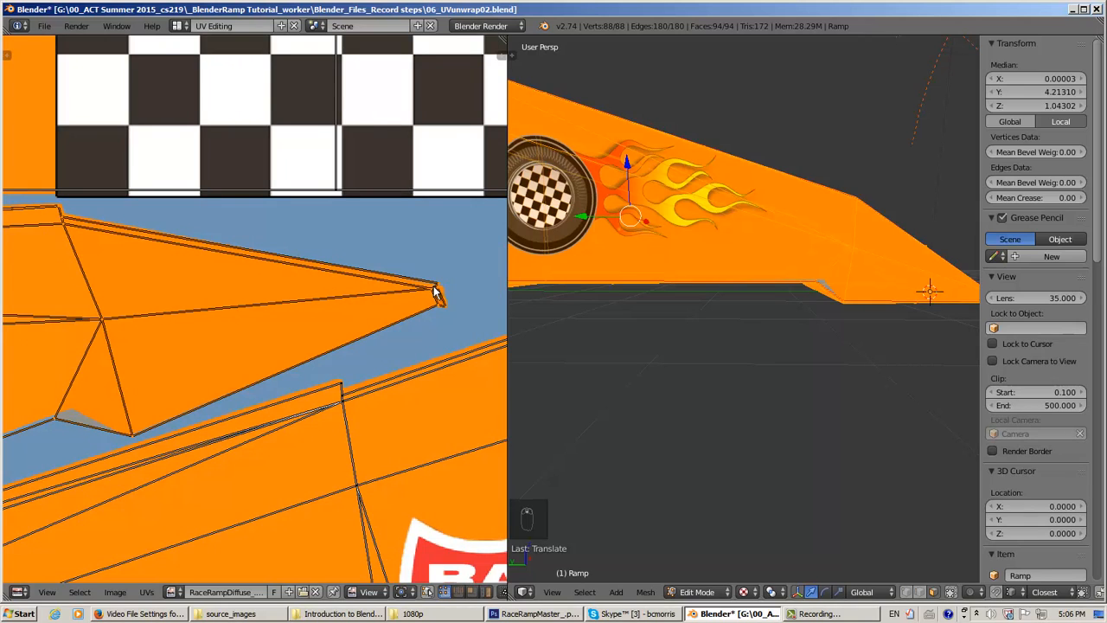
pyautogui.press('g')
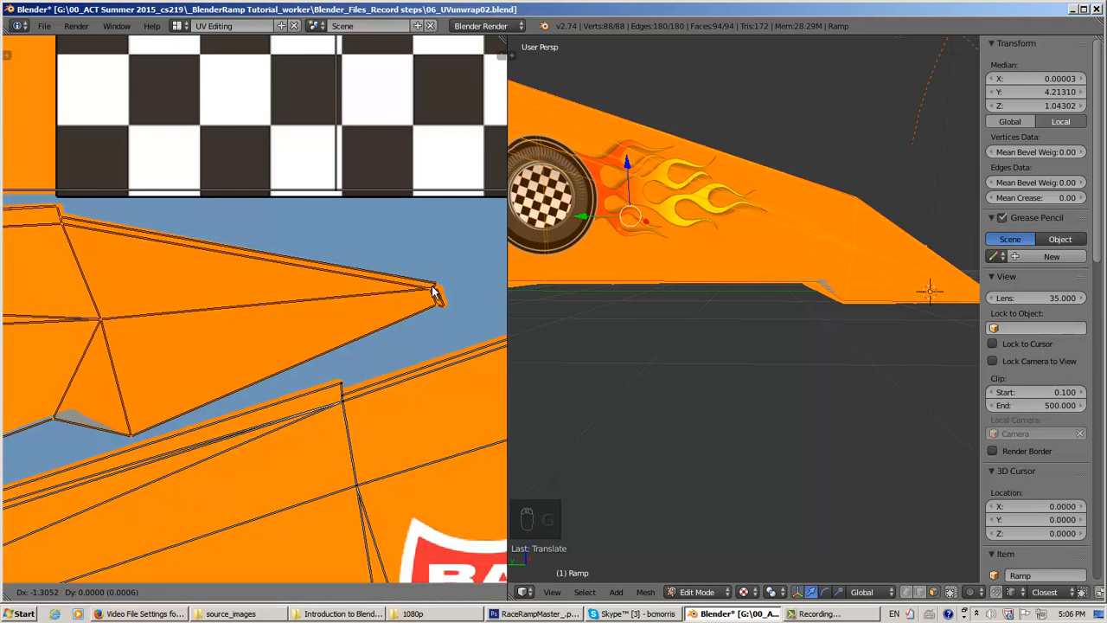
pyautogui.click(435, 293)
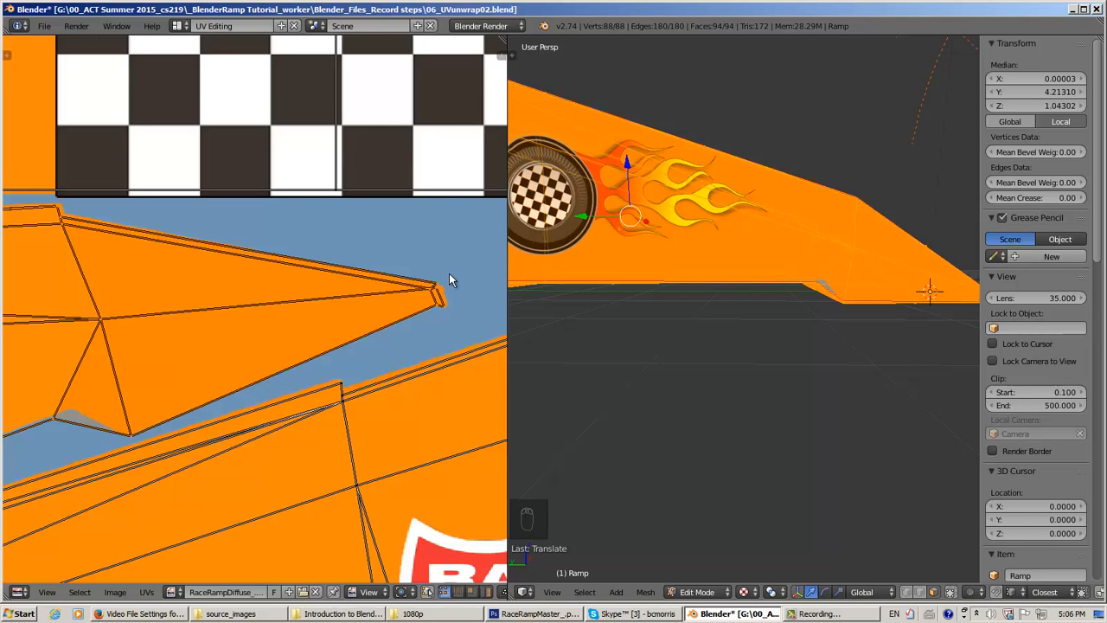
# - Scale the small tip UVs of the wheel-and-flames panel to about 0.78 and move them by about 2.1 in X and -1.0 in Y
pyautogui.scroll(2, 449, 273)
pyautogui.moveTo(449, 270); pyautogui.dragTo(274, 277, button='middle')
pyautogui.scroll(-1, 292, 274)
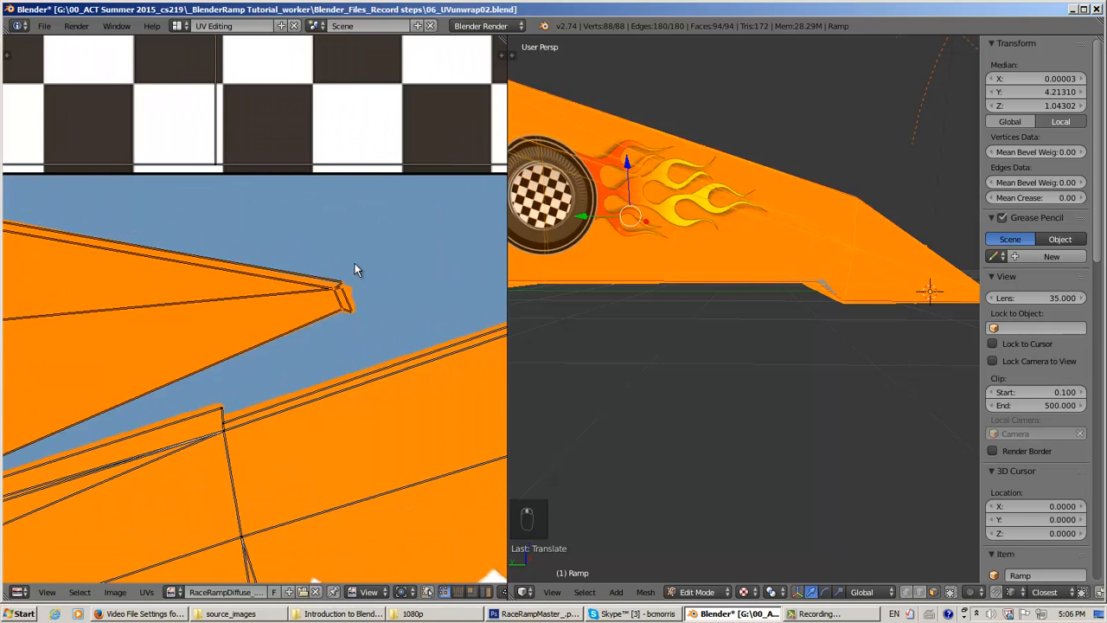
pyautogui.press('a')
pyautogui.press('s')
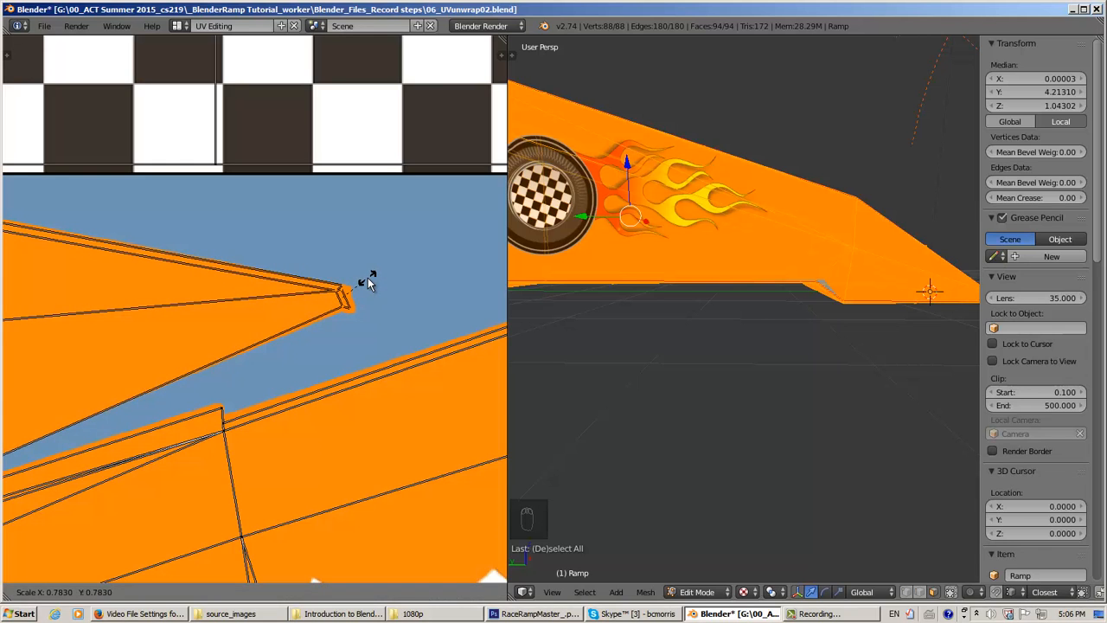
pyautogui.click(367, 279)
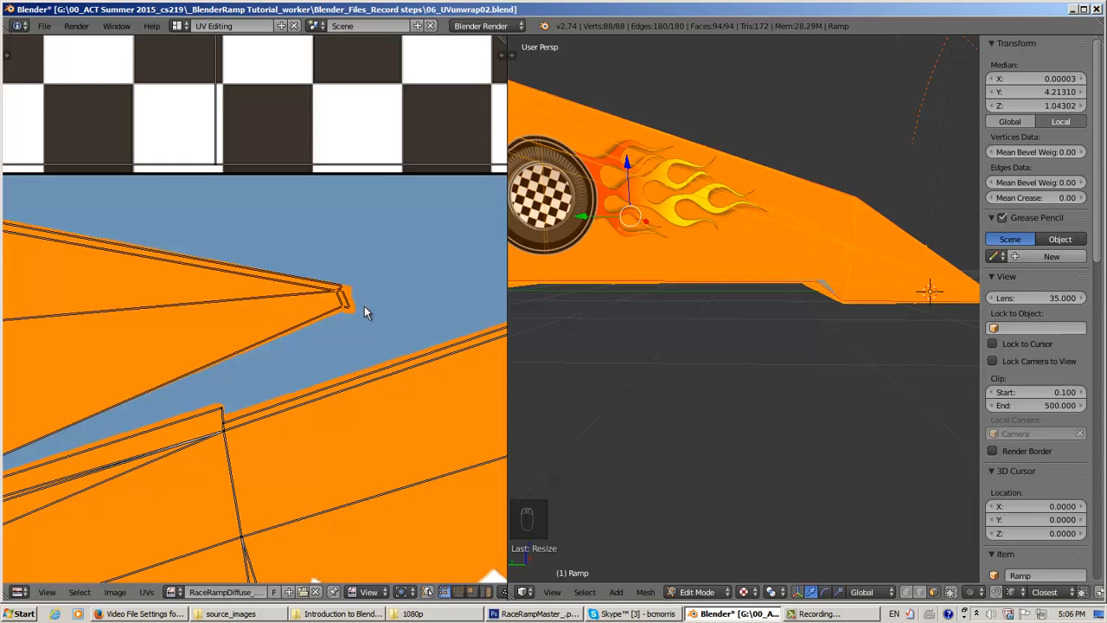
pyautogui.press('g')
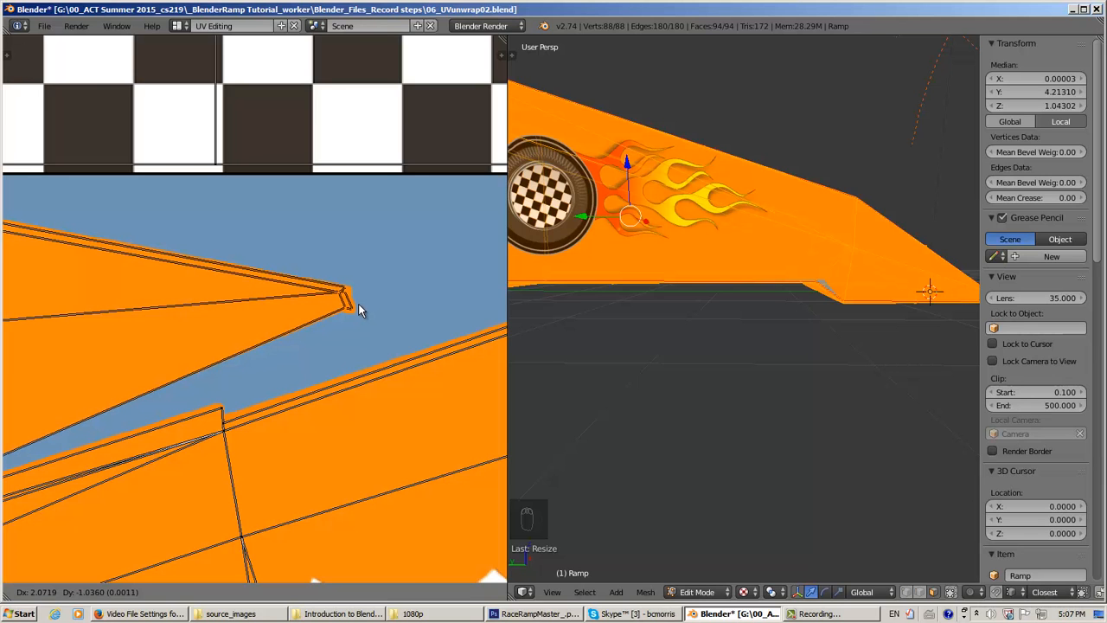
pyautogui.click(358, 305)
# - Select the two lower notch UVs of the wheel-and-flames side panel and move them by about -2.0 in X and 3.3 in Y
pyautogui.moveTo(260, 354); pyautogui.dragTo(446, 261, button='middle')
pyautogui.moveTo(184, 302); pyautogui.dragTo(285, 370, button='middle')
pyautogui.scroll(1, 270, 334)
pyautogui.scroll(-2, 269, 336)
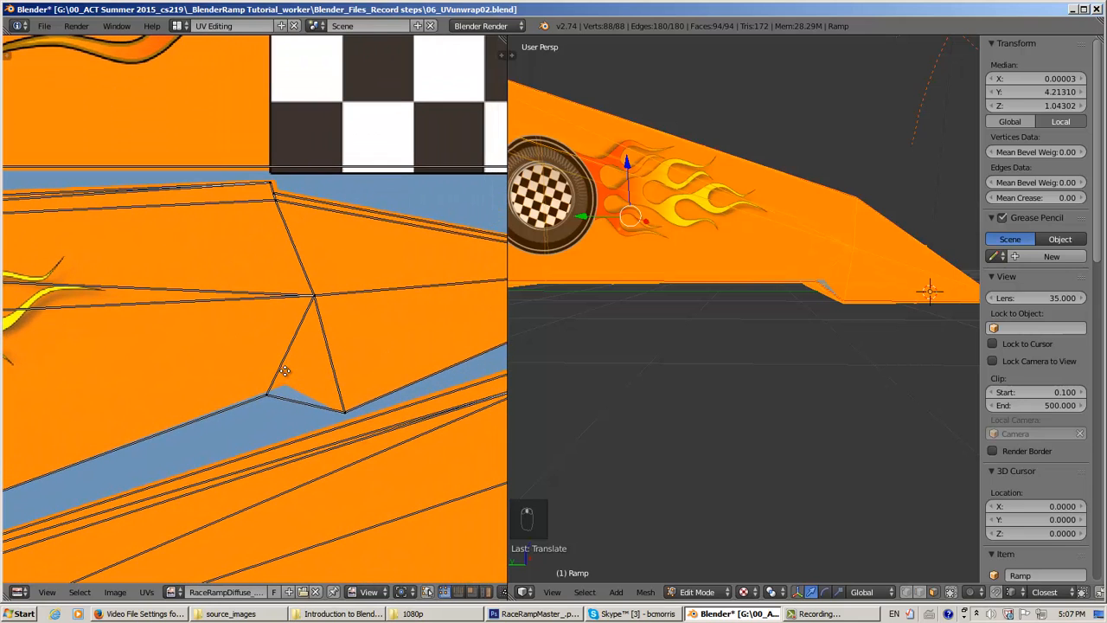
pyautogui.moveTo(289, 251); pyautogui.dragTo(231, 184, button='middle')
pyautogui.scroll(2, 252, 277)
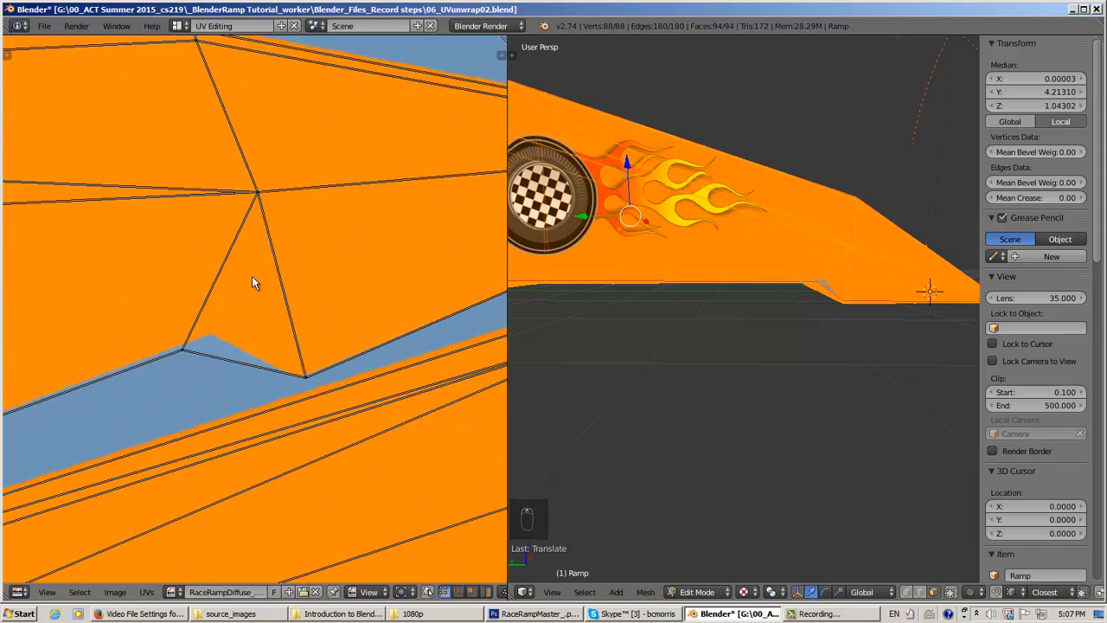
pyautogui.scroll(-5, 251, 279)
pyautogui.moveTo(263, 281); pyautogui.dragTo(272, 272, button='middle')
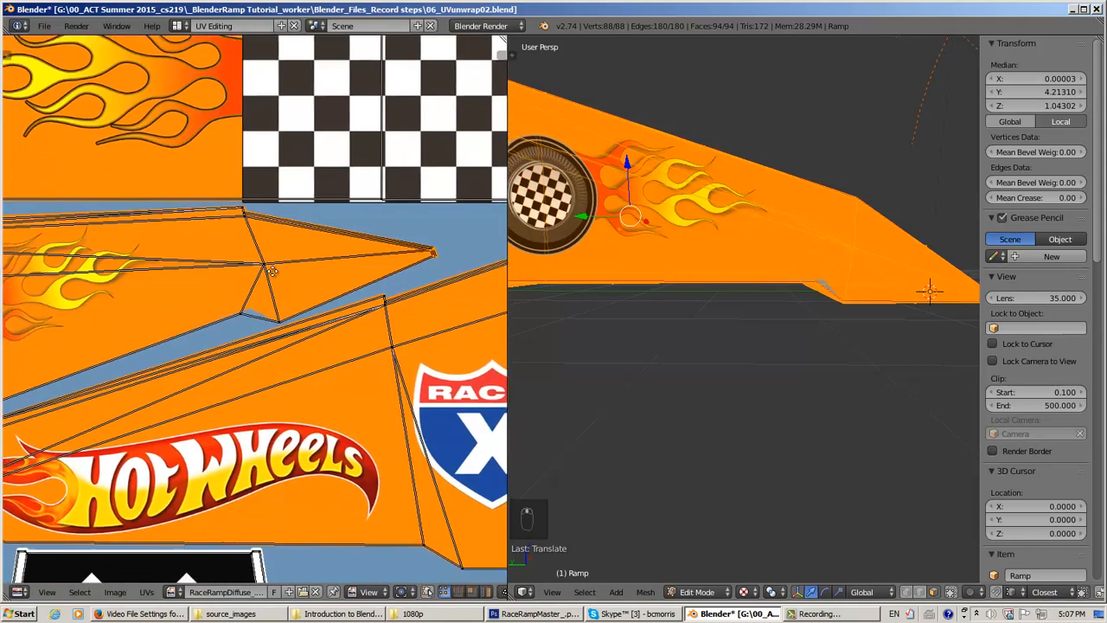
pyautogui.scroll(4, 271, 272)
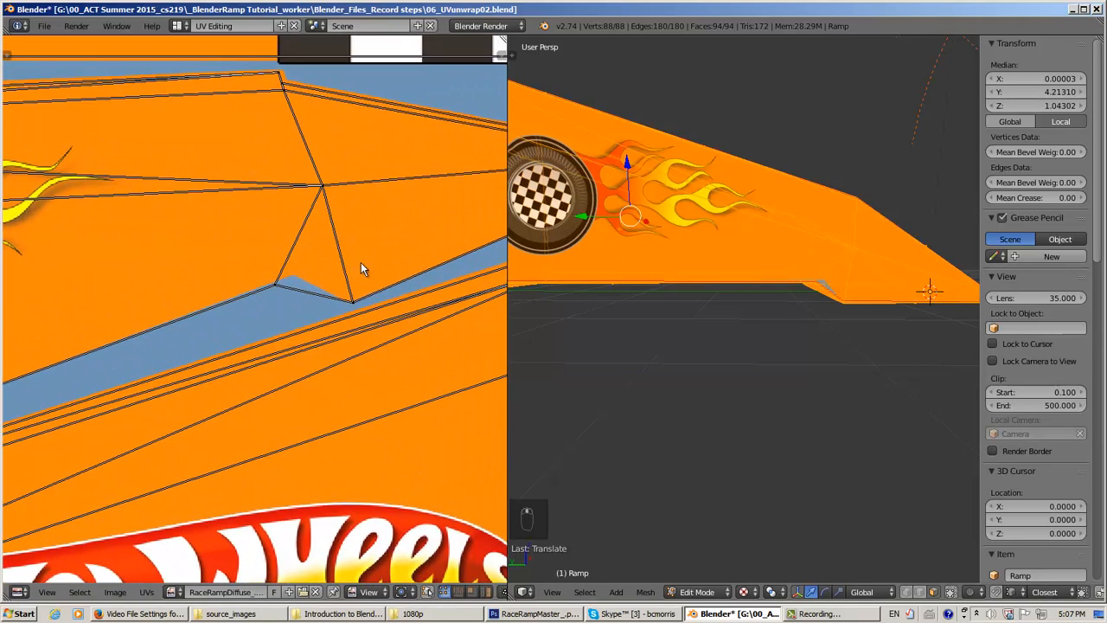
pyautogui.press('a')
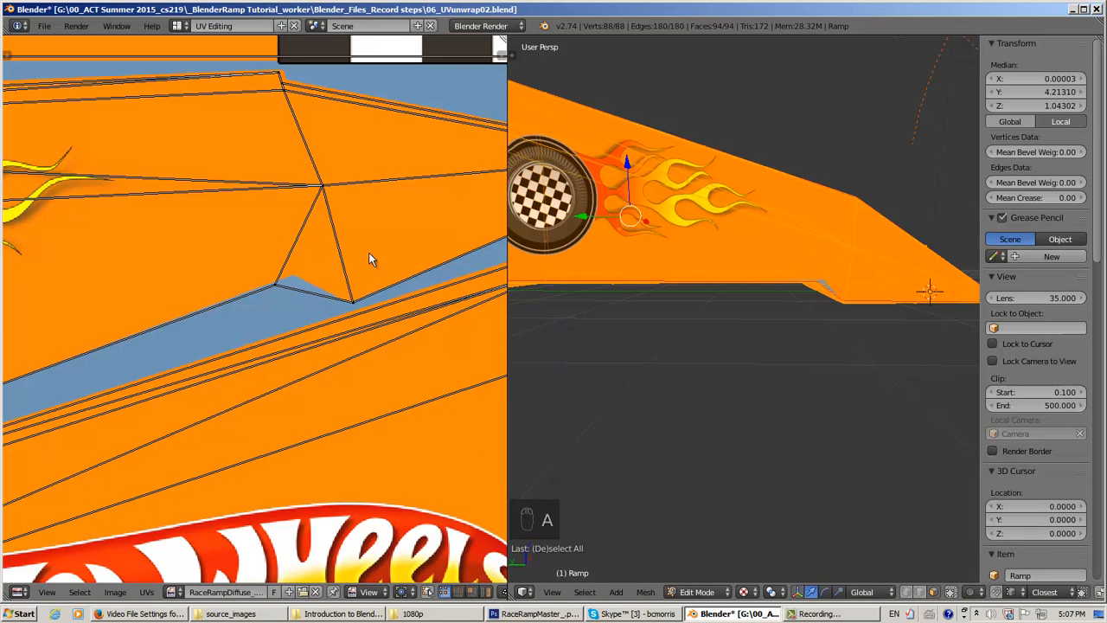
pyautogui.moveTo(285, 254)
pyautogui.keyDown('ctrl'); pyautogui.mouseDown()
pyautogui.moveTo(234, 291)
pyautogui.moveTo(359, 303)
pyautogui.moveTo(286, 252)
pyautogui.mouseUp(); pyautogui.keyUp('ctrl')
pyautogui.press('g')
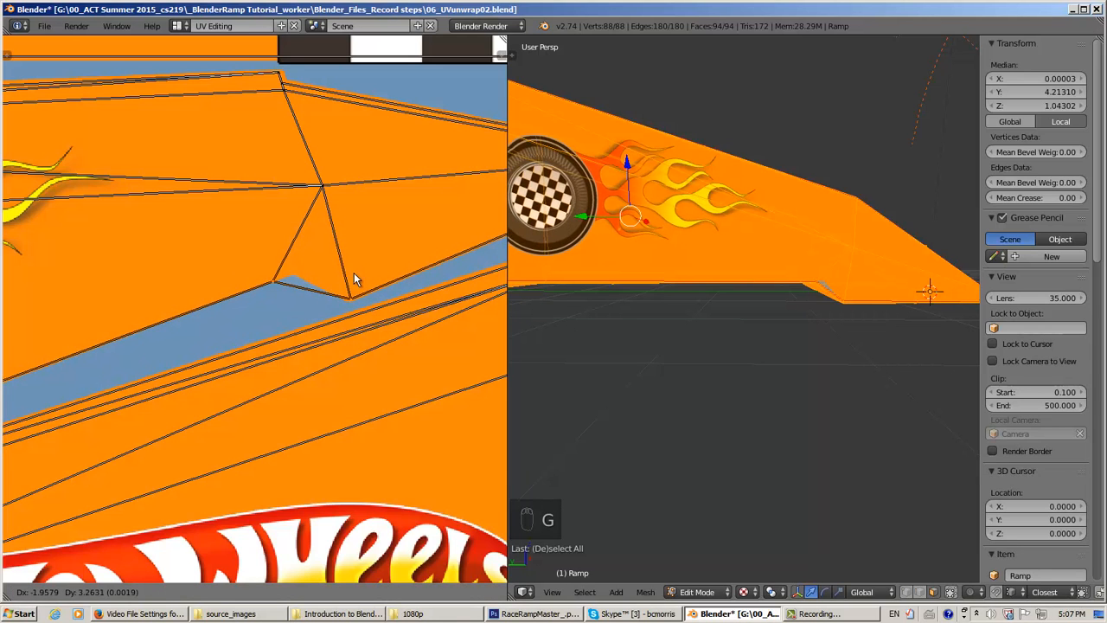
pyautogui.click(351, 280)
# - Move only the notch's inner corner UV on the wheel-and-flames panel by about 19.6 in X and 9.8 in Y
pyautogui.press('a')
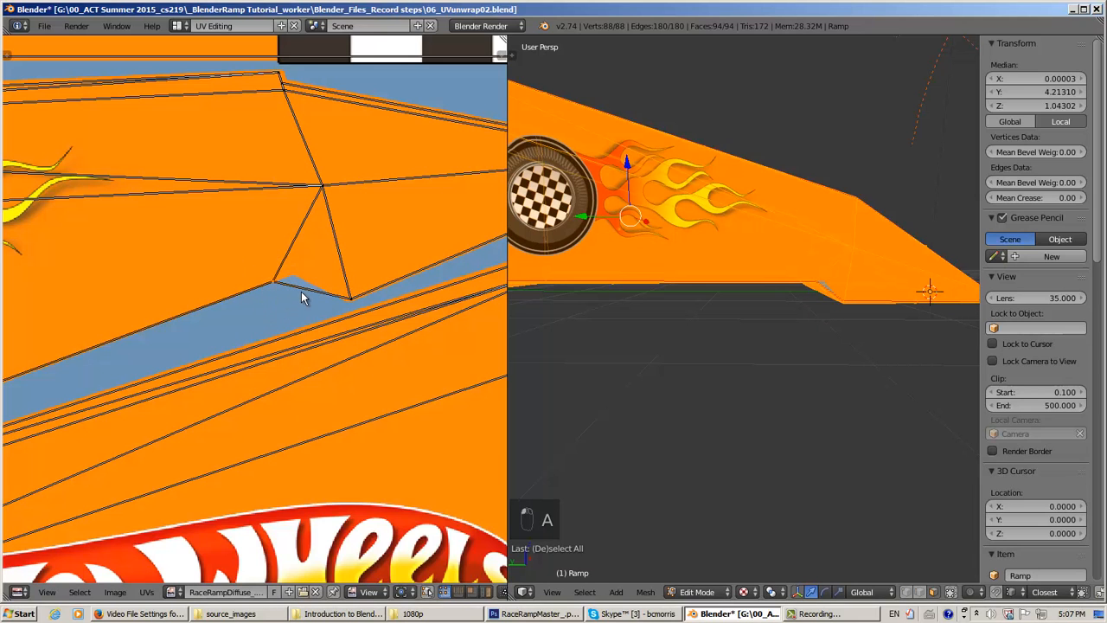
pyautogui.press('g')
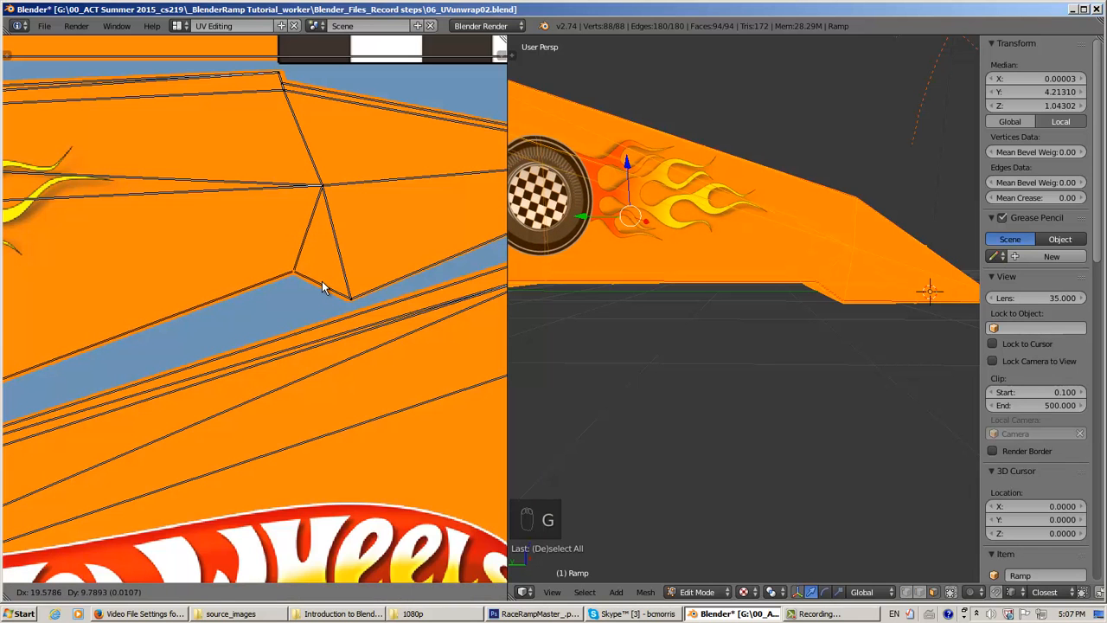
pyautogui.click(322, 288)
pyautogui.scroll(-2, 290, 275)
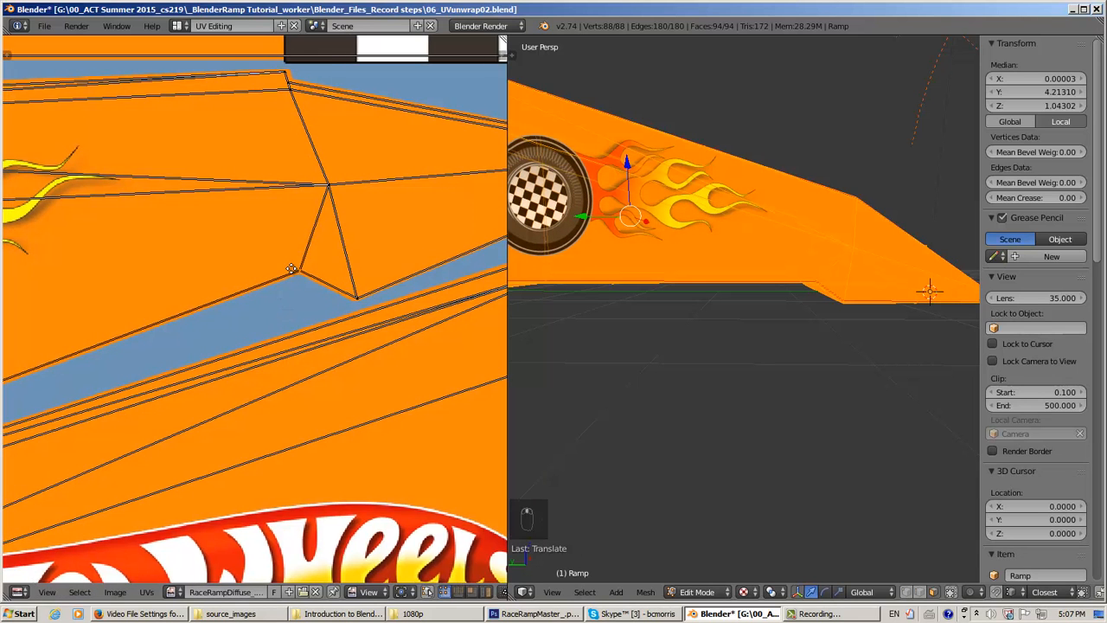
# - Move the notch's inner corner UV on the wheel-and-flames side panel by about -2.1 in X and 10.4 in Y
pyautogui.scroll(-4, 291, 275)
pyautogui.moveTo(177, 304); pyautogui.dragTo(245, 283, button='middle')
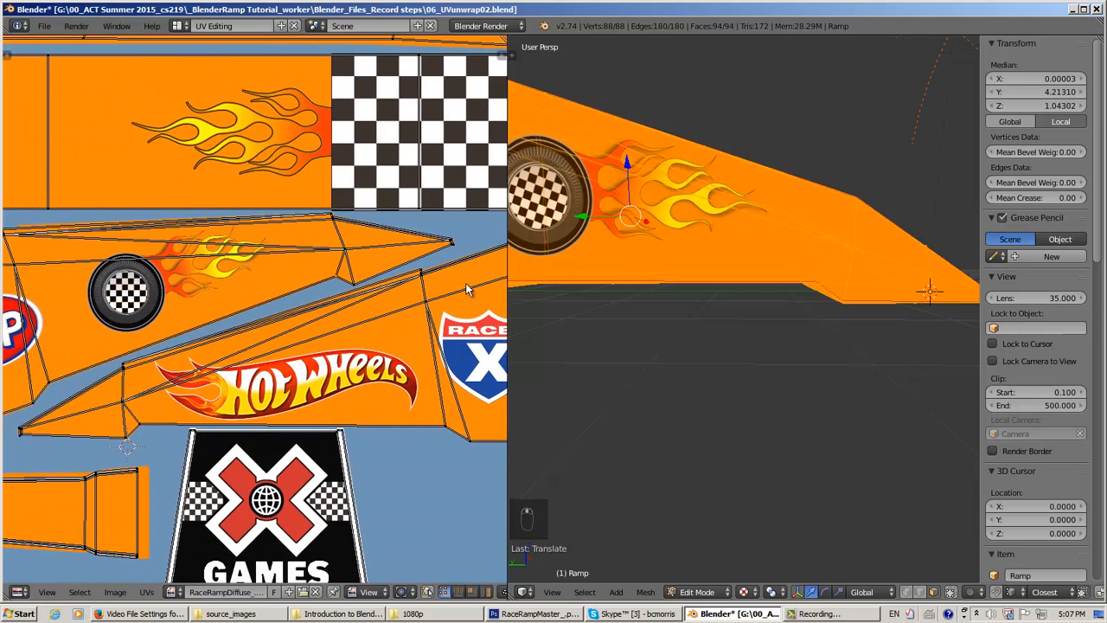
pyautogui.moveTo(560, 262); pyautogui.dragTo(647, 275, button='middle')
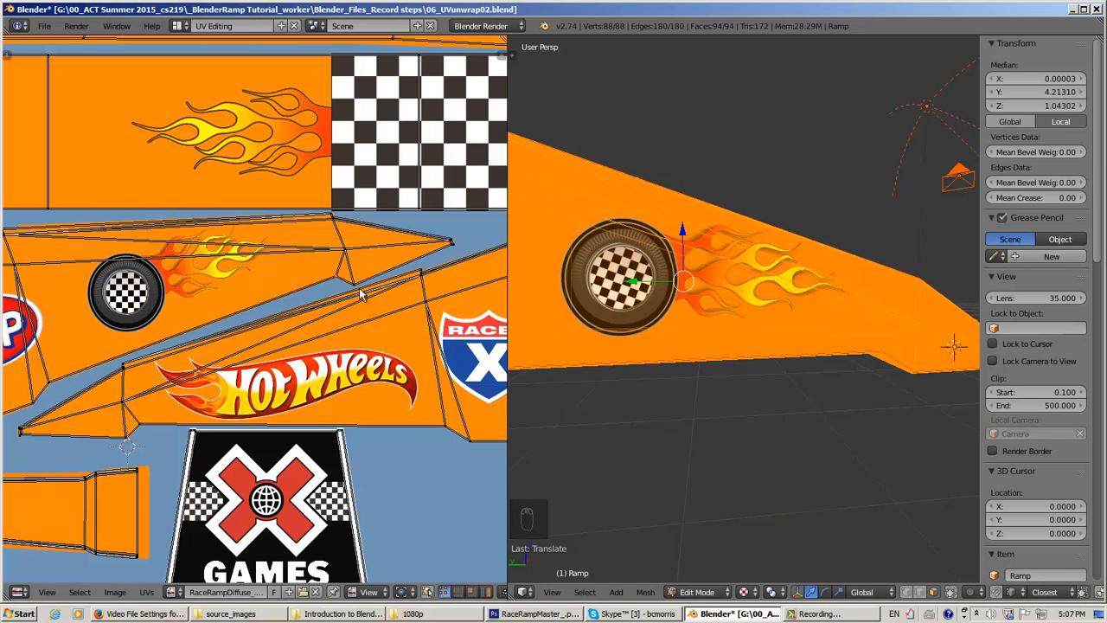
pyautogui.press('g')
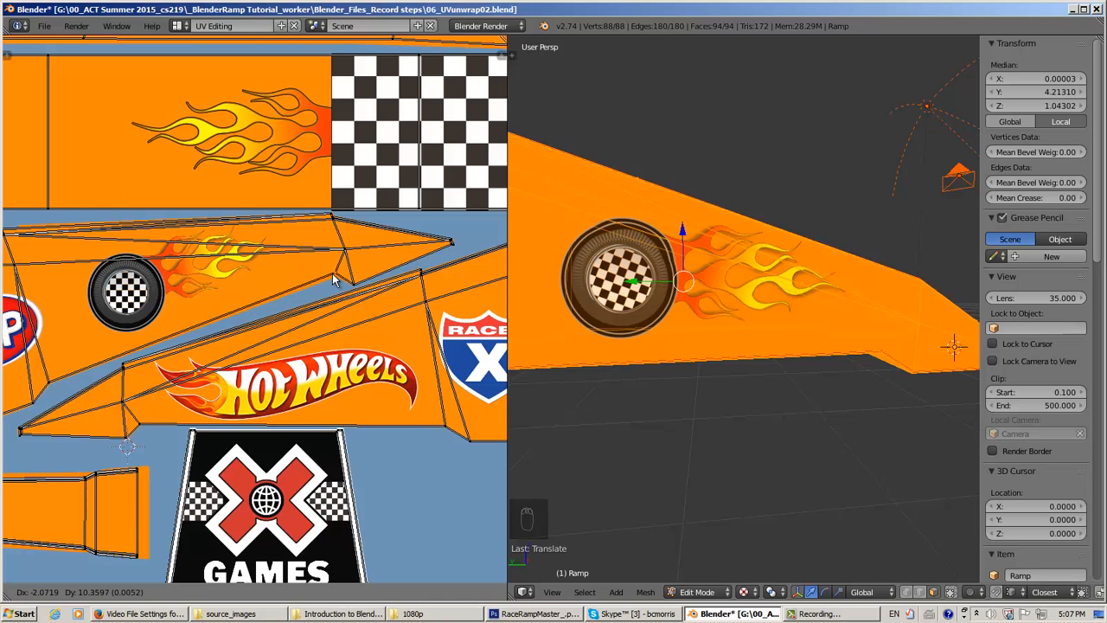
pyautogui.click(333, 277)
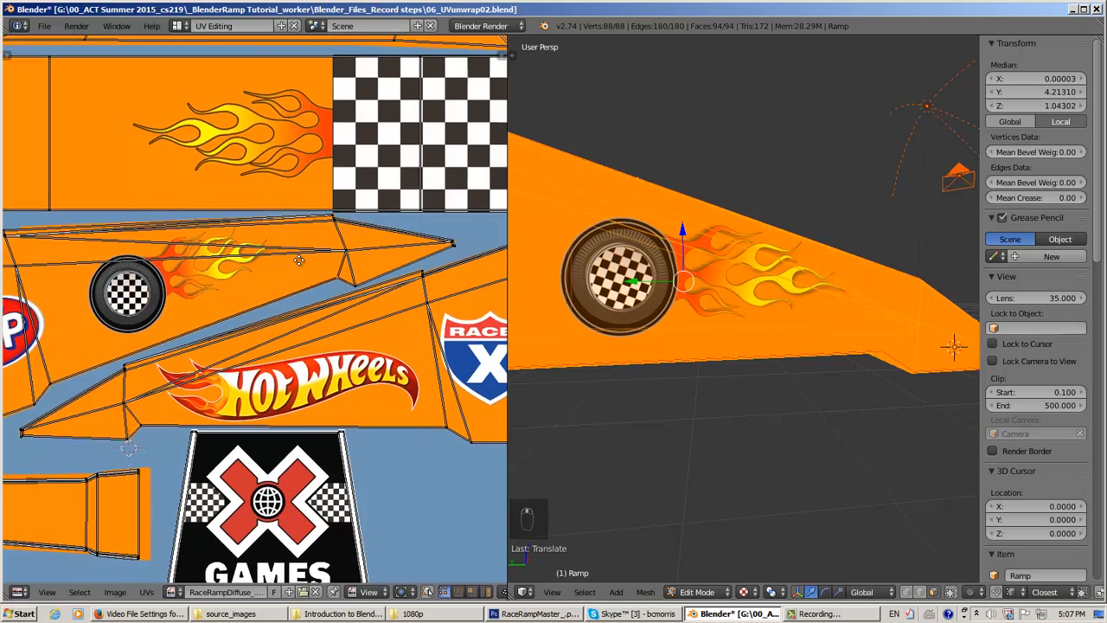
# - Move the upper UVs of the seam between the STP and wheel decals by about 50.9 in X and 7.8 in Y
pyautogui.scroll(4, 299, 260)
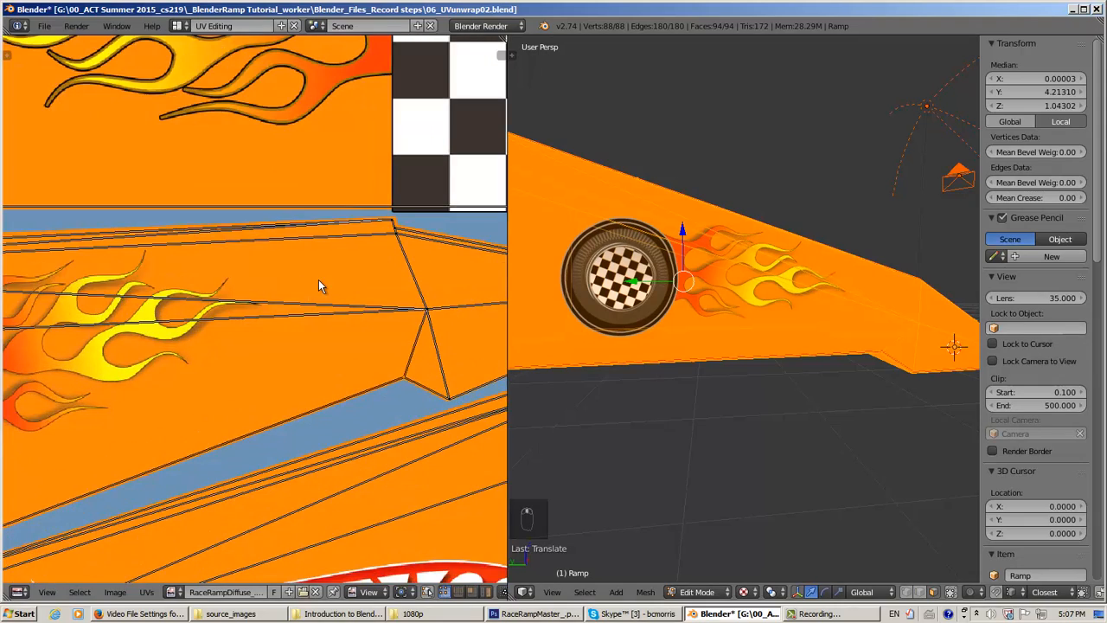
pyautogui.scroll(-4, 319, 279)
pyautogui.moveTo(299, 286); pyautogui.dragTo(325, 262, button='middle')
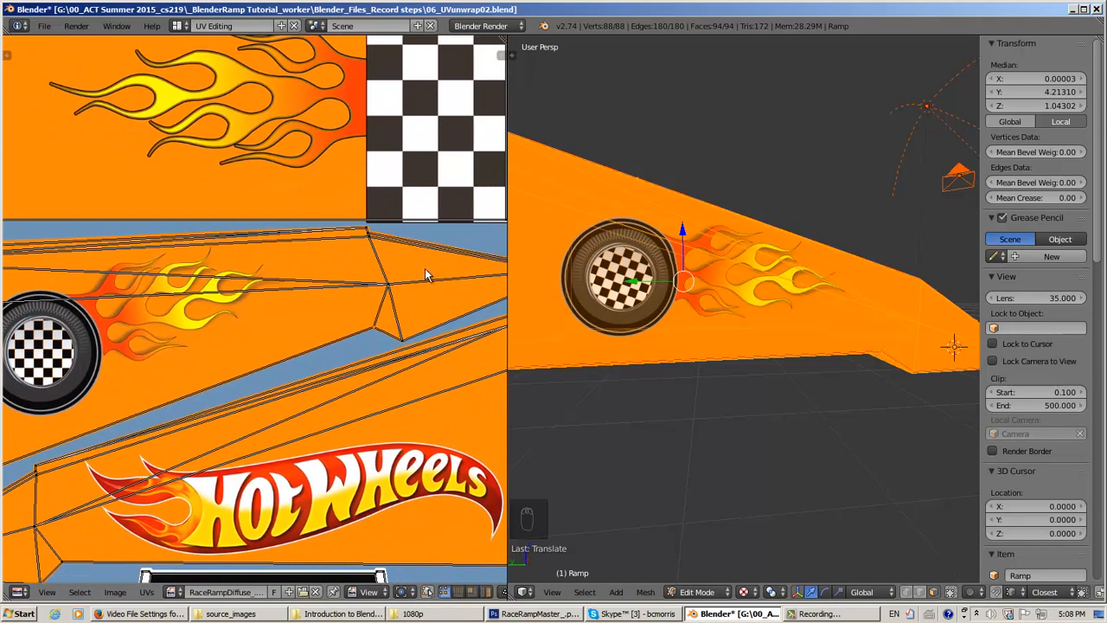
pyautogui.moveTo(425, 275); pyautogui.dragTo(14, 271, button='middle')
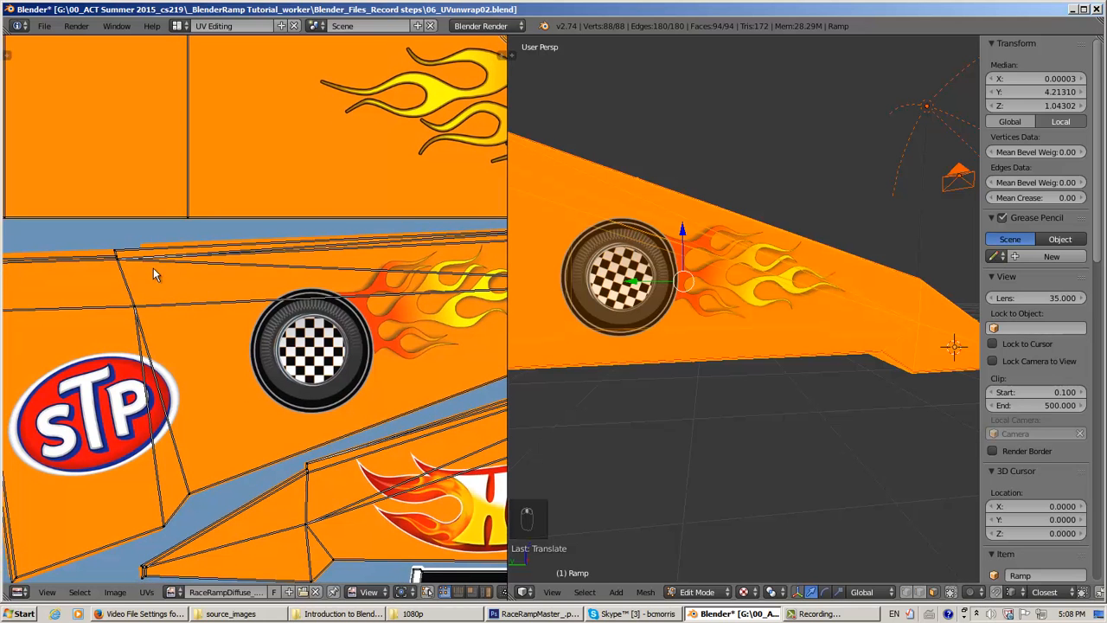
pyautogui.moveTo(154, 274); pyautogui.dragTo(202, 266, button='middle')
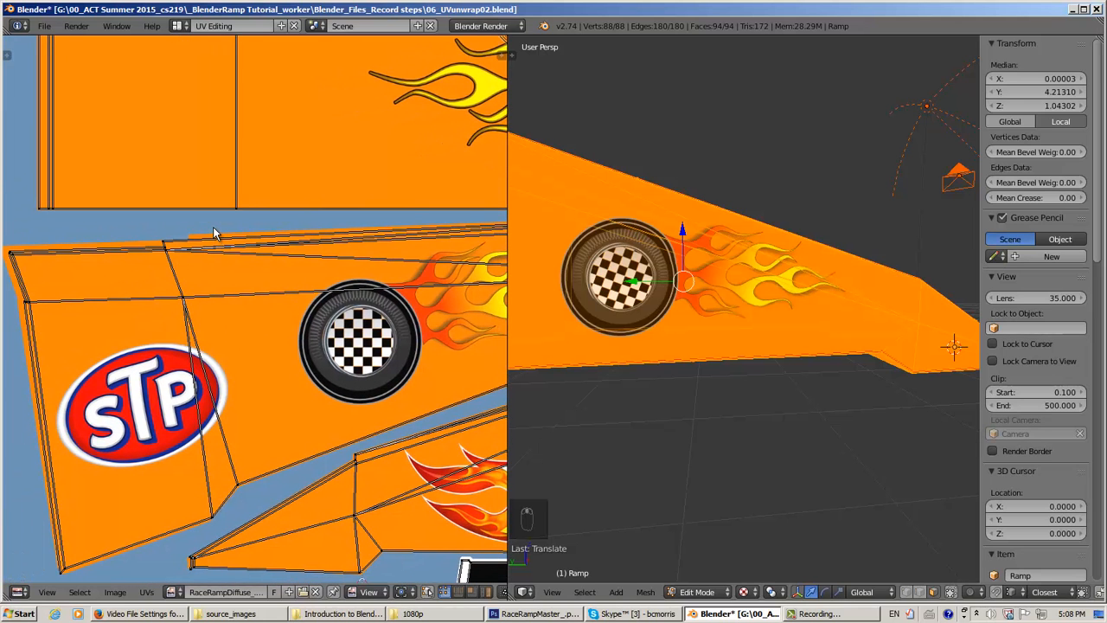
pyautogui.press('a')
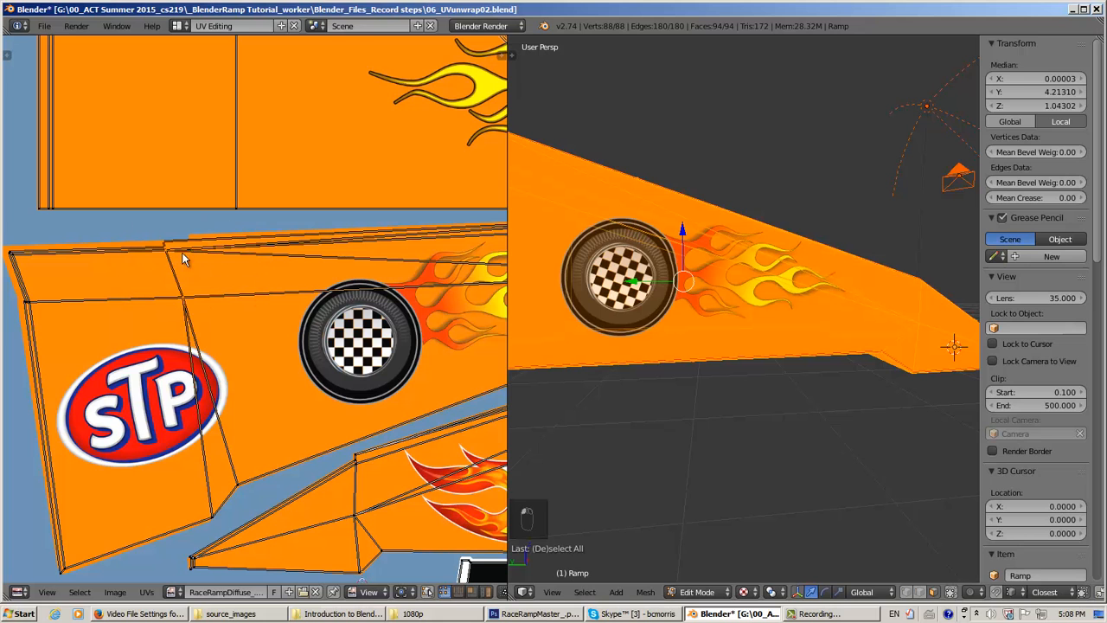
pyautogui.press('g')
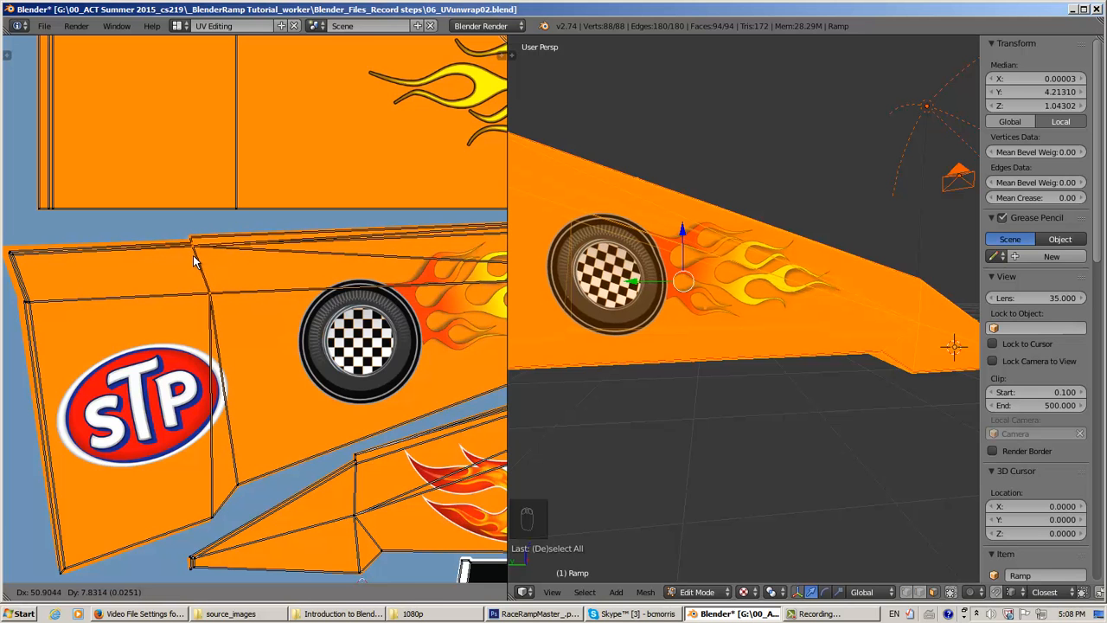
pyautogui.click(193, 255)
# - Move only the middle UV of the seam between the STP and wheel decals by about -18.3 in X and -11.7 in Y
pyautogui.scroll(4, 621, 334)
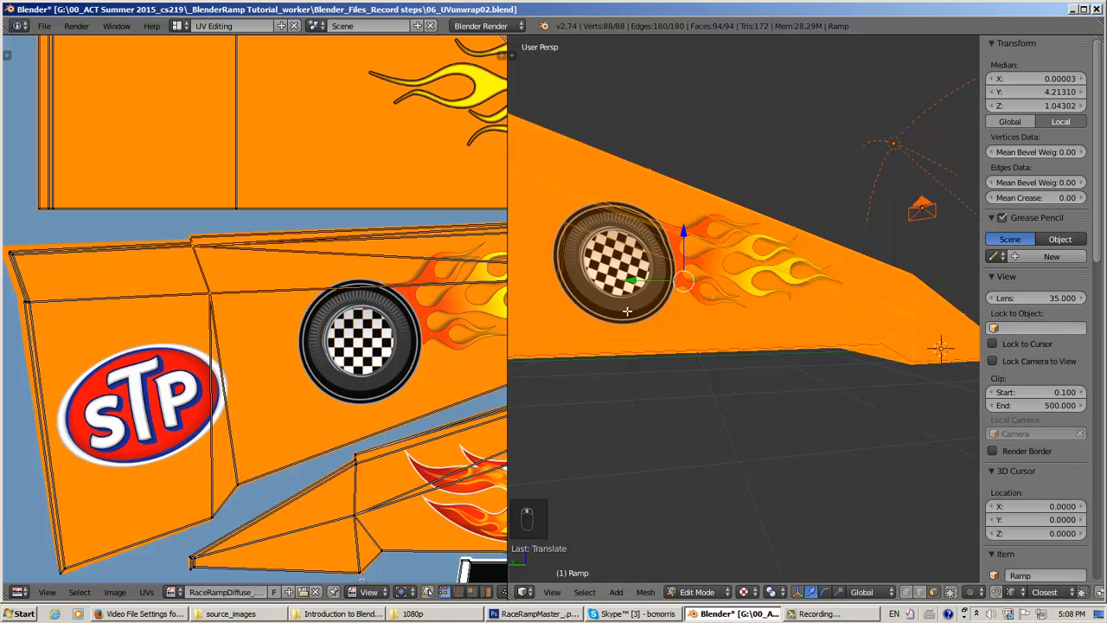
pyautogui.moveTo(681, 325); pyautogui.dragTo(664, 320, button='middle')
pyautogui.moveTo(348, 340); pyautogui.dragTo(261, 343, button='middle')
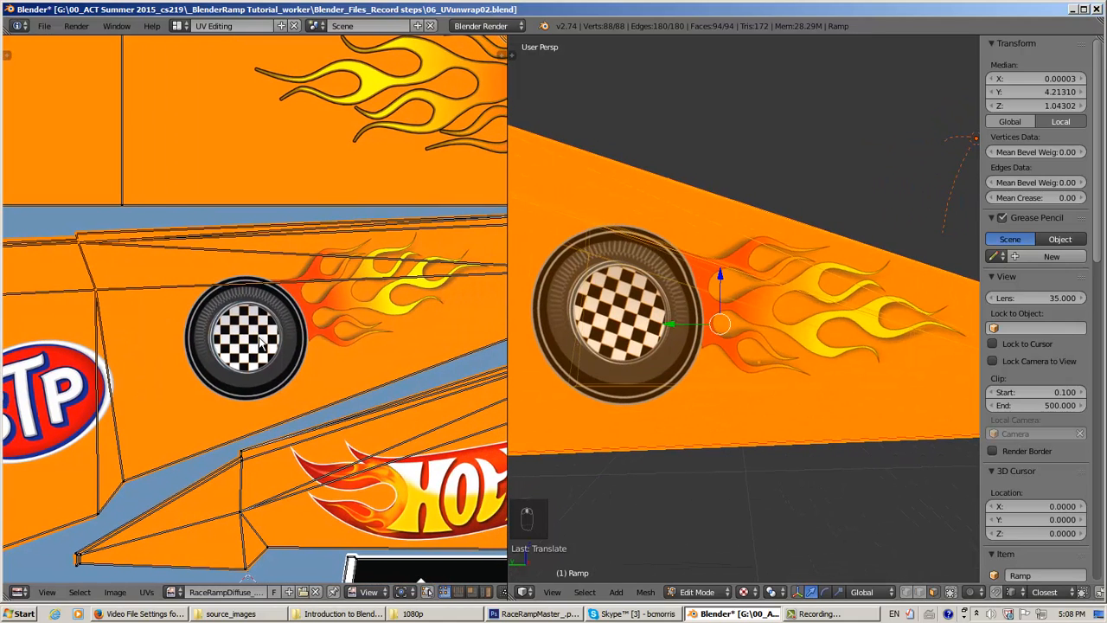
pyautogui.scroll(-4, 260, 338)
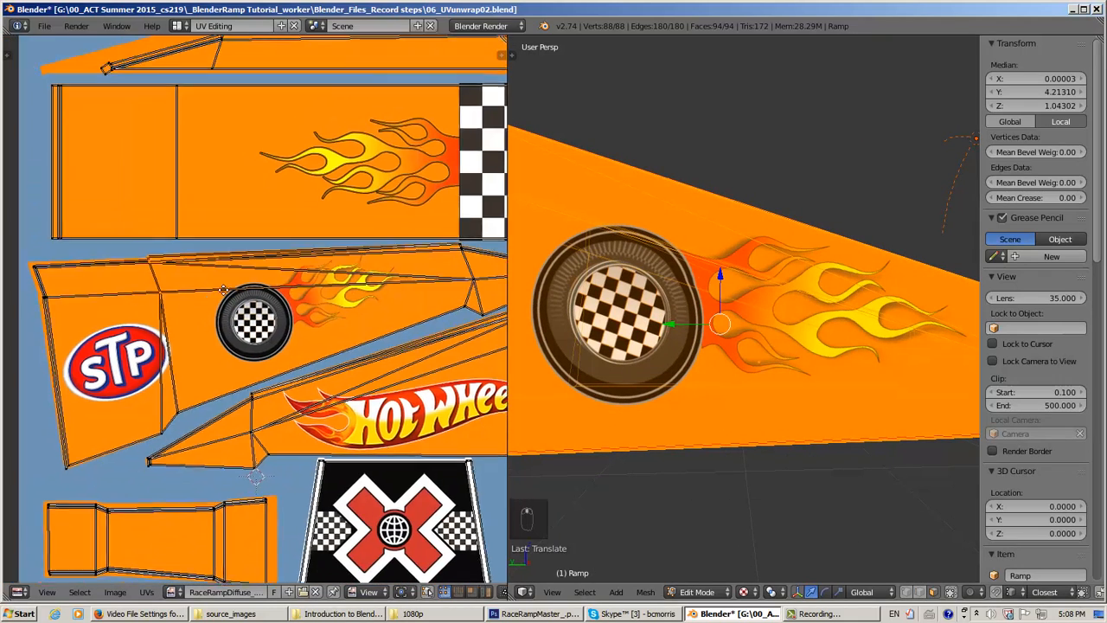
pyautogui.scroll(3, 229, 292)
pyautogui.scroll(1, 229, 292)
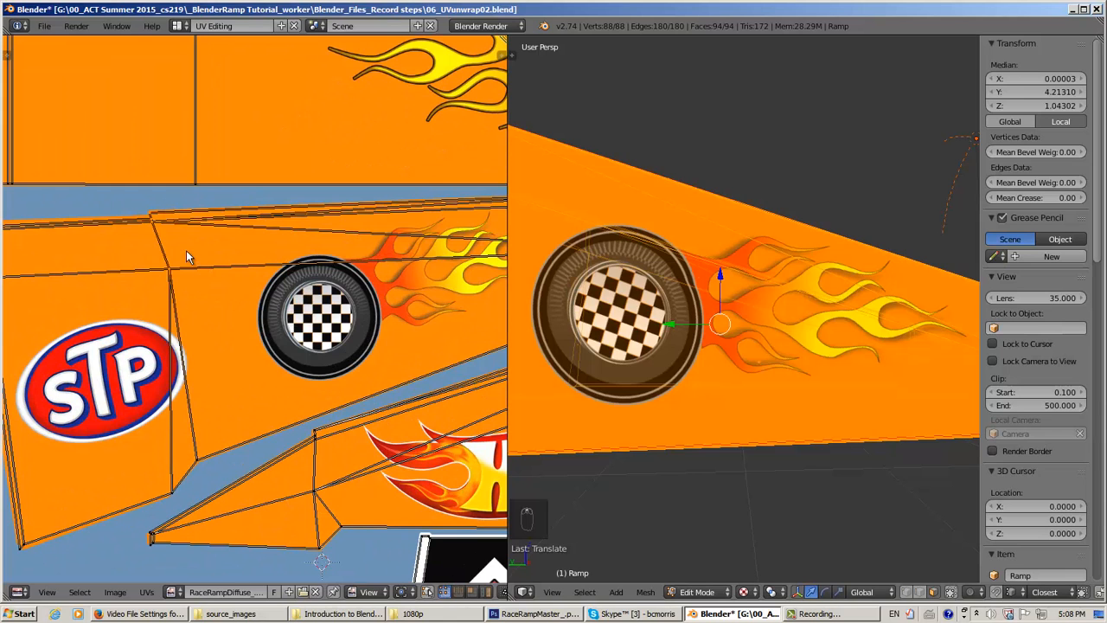
pyautogui.press('a')
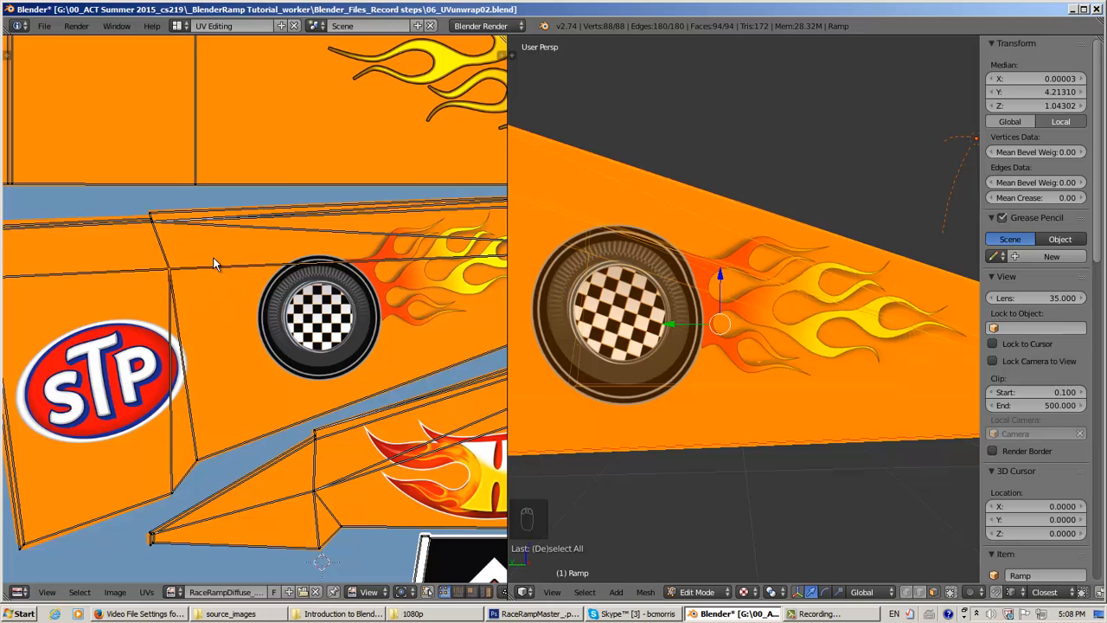
pyautogui.press('g')
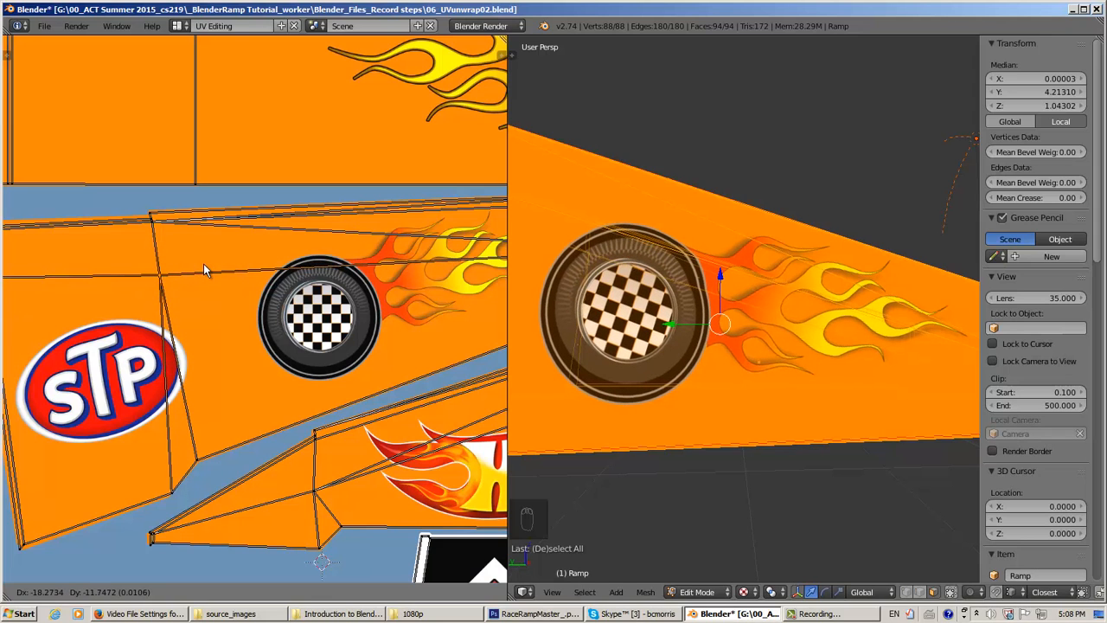
pyautogui.click(203, 263)
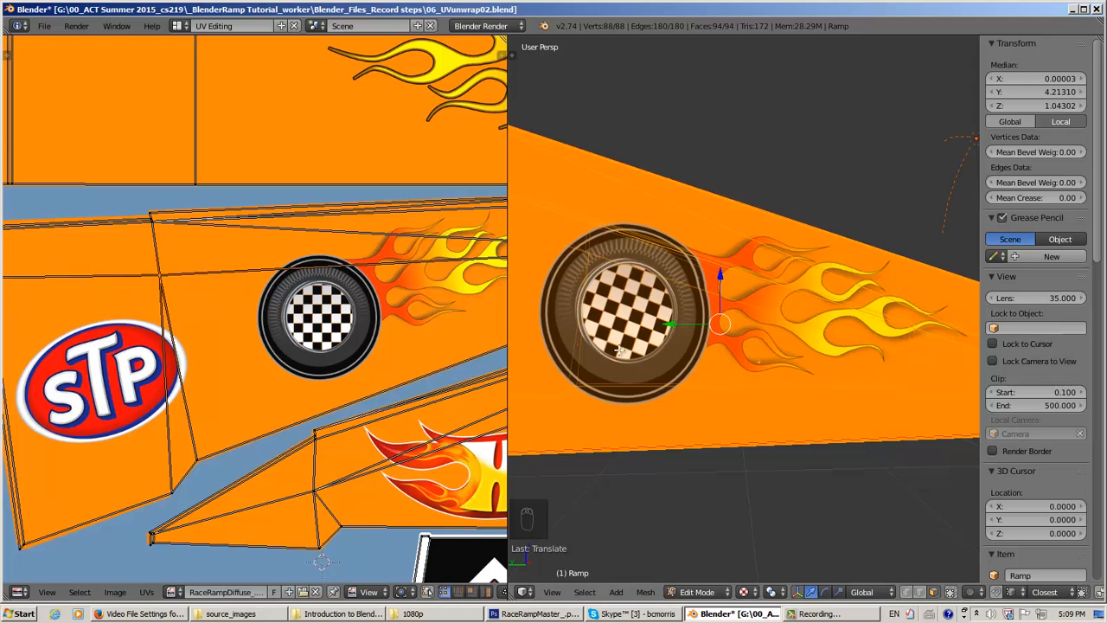
# - Check the STP and wheel decals on the ramp and nudge the same seam UV by about 2.6 in X and Y
pyautogui.moveTo(691, 360)
pyautogui.mouseDown(button='middle')
pyautogui.moveTo(685, 349)
pyautogui.moveTo(632, 371)
pyautogui.moveTo(698, 370)
pyautogui.mouseUp(button='middle')
pyautogui.scroll(-4, 685, 350)
pyautogui.scroll(4, 683, 376)
pyautogui.moveTo(628, 358); pyautogui.dragTo(700, 346, button='middle')
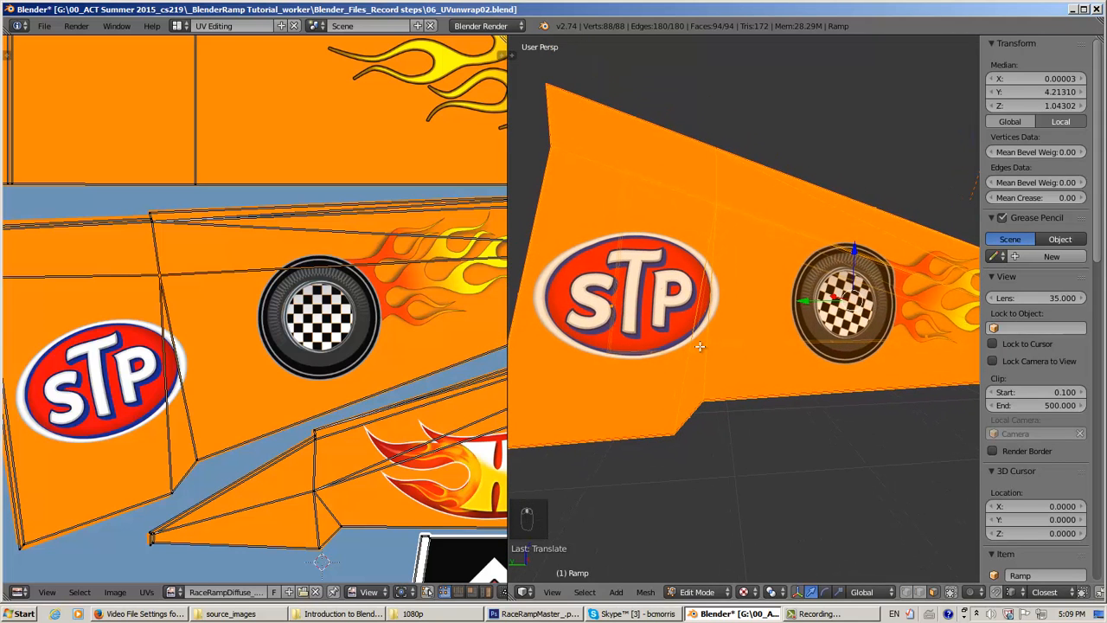
pyautogui.moveTo(813, 327); pyautogui.dragTo(776, 327, button='middle')
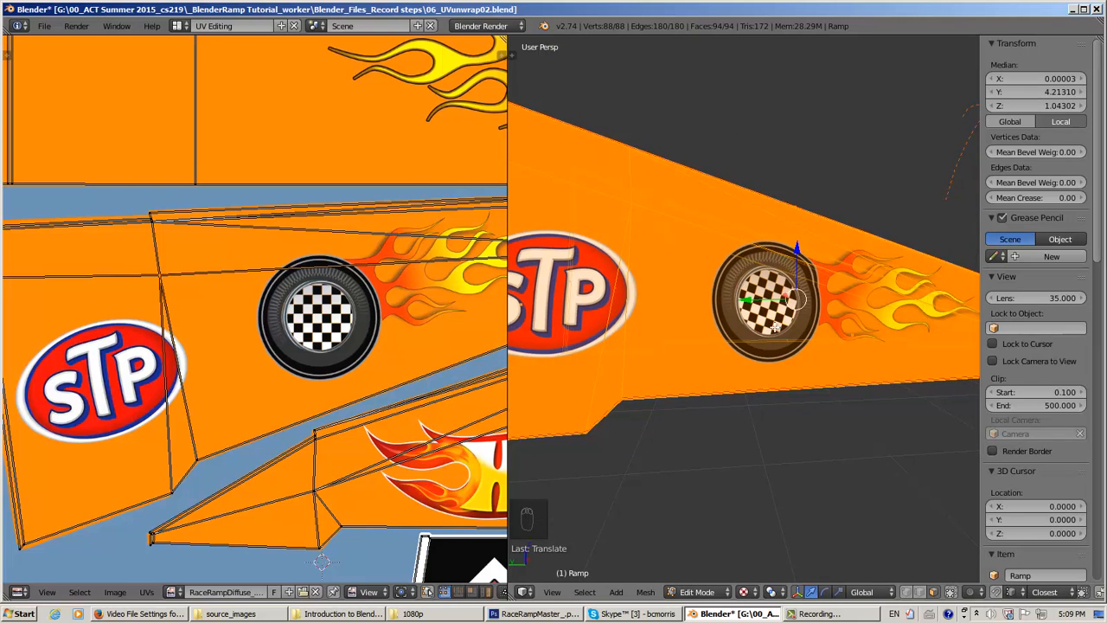
pyautogui.moveTo(172, 271); pyautogui.dragTo(174, 270, button='middle')
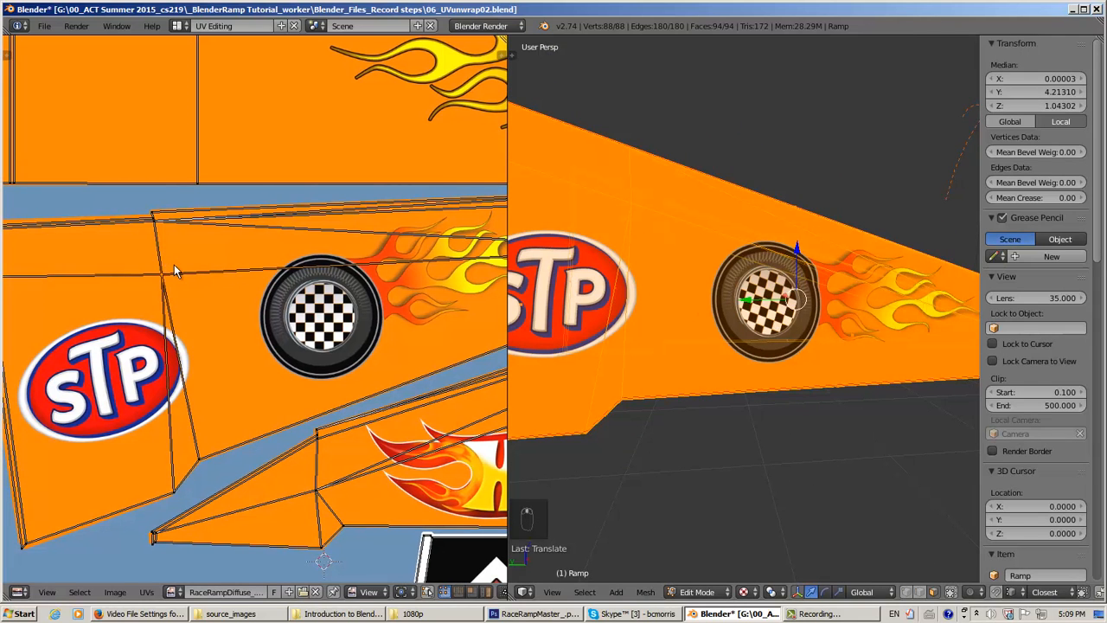
pyautogui.press('g')
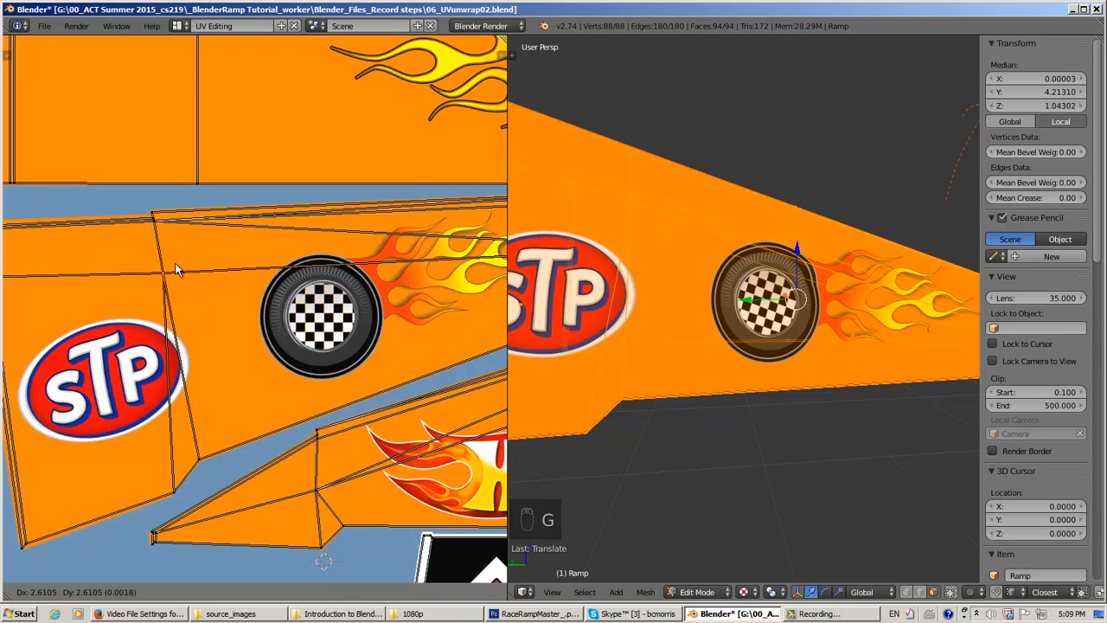
pyautogui.click(176, 271)
# - Select the middle seam UV above the front notch of the wheel-and-flames panel and move it by about 1.3 in X and 7.8 in Y
pyautogui.moveTo(757, 358); pyautogui.dragTo(730, 371, button='middle')
pyautogui.moveTo(417, 272); pyautogui.dragTo(136, 286, button='middle')
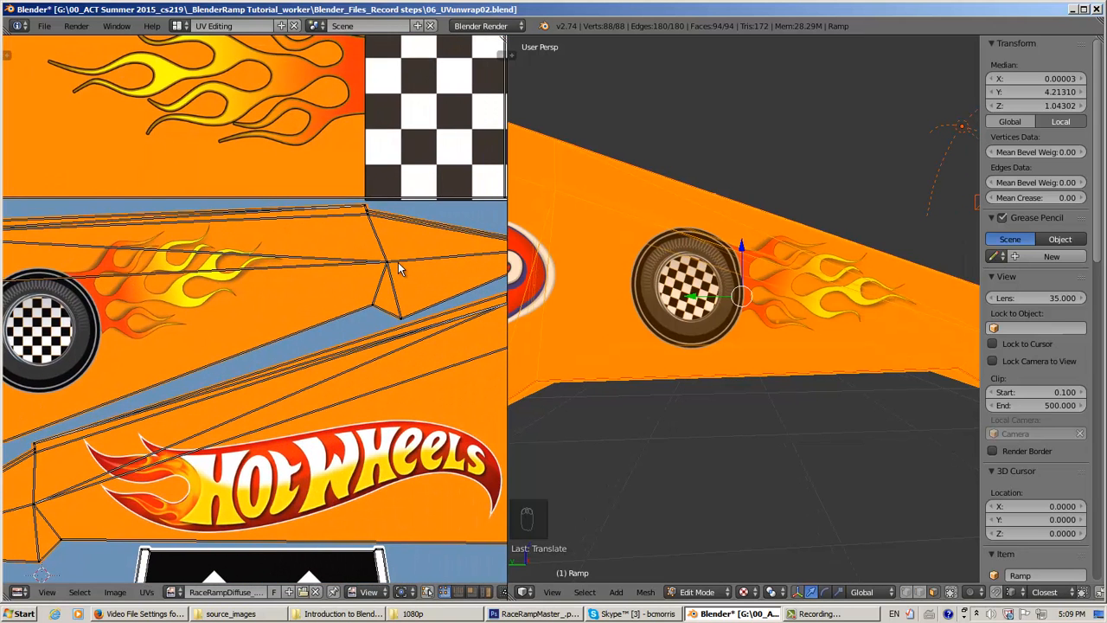
pyautogui.press('a')
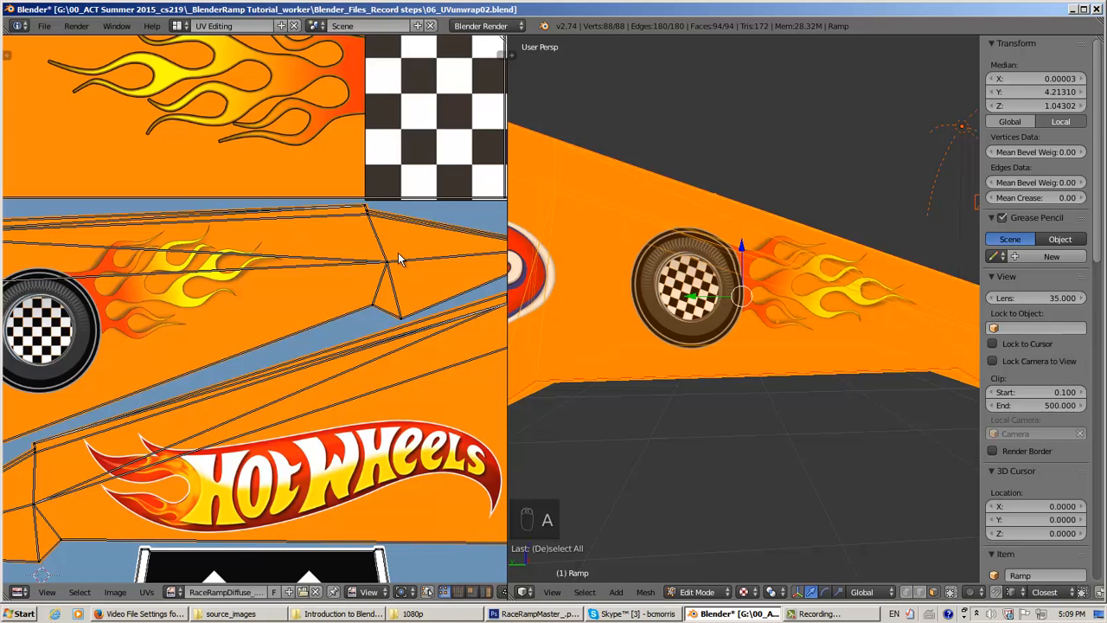
pyautogui.press('b')
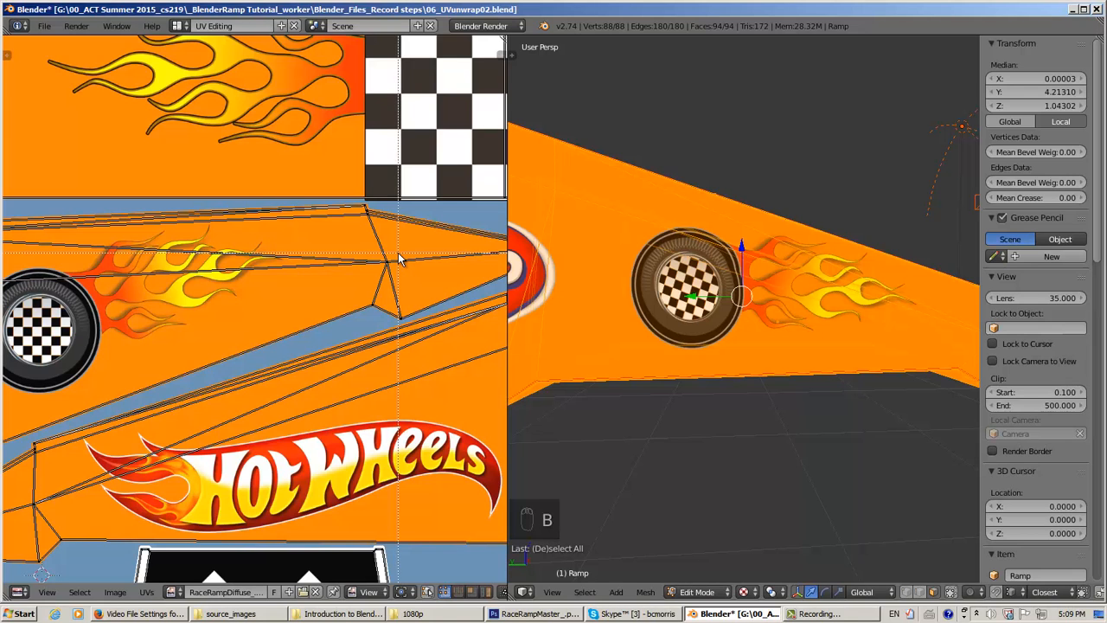
pyautogui.moveTo(398, 257); pyautogui.dragTo(361, 280)
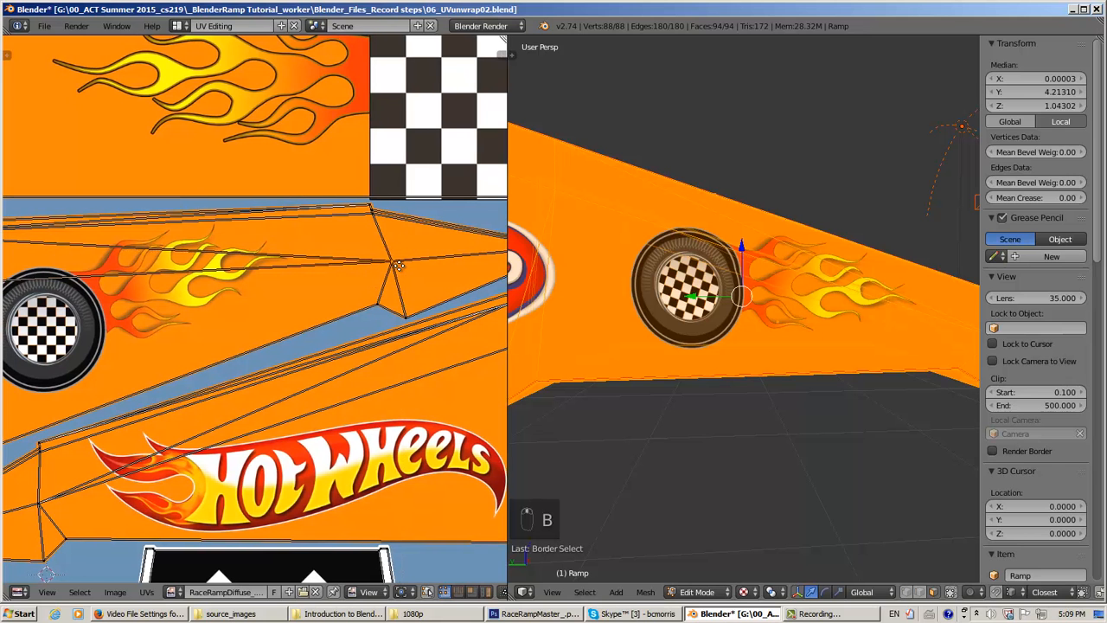
pyautogui.scroll(2, 405, 275)
pyautogui.press('g')
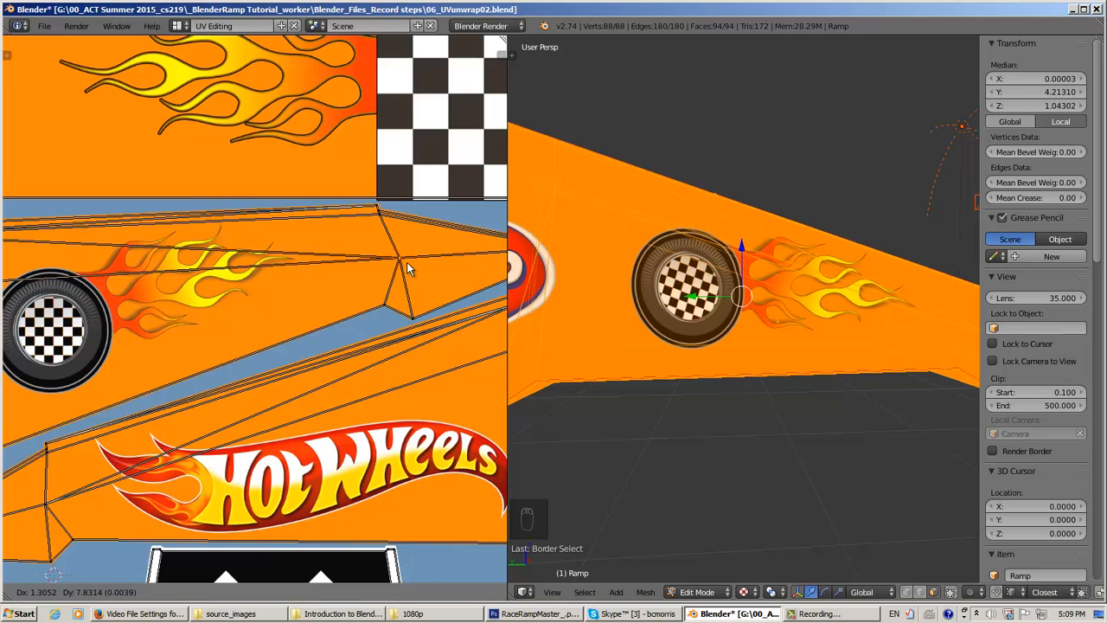
pyautogui.click(410, 270)
# - Examine the STP, wheel and flame decals on the ramp's side and compare them with the side-panel and deck UV islands
pyautogui.moveTo(711, 377); pyautogui.dragTo(692, 348, button='middle')
pyautogui.scroll(-4, 699, 378)
pyautogui.scroll(4, 697, 376)
pyautogui.scroll(-3, 259, 311)
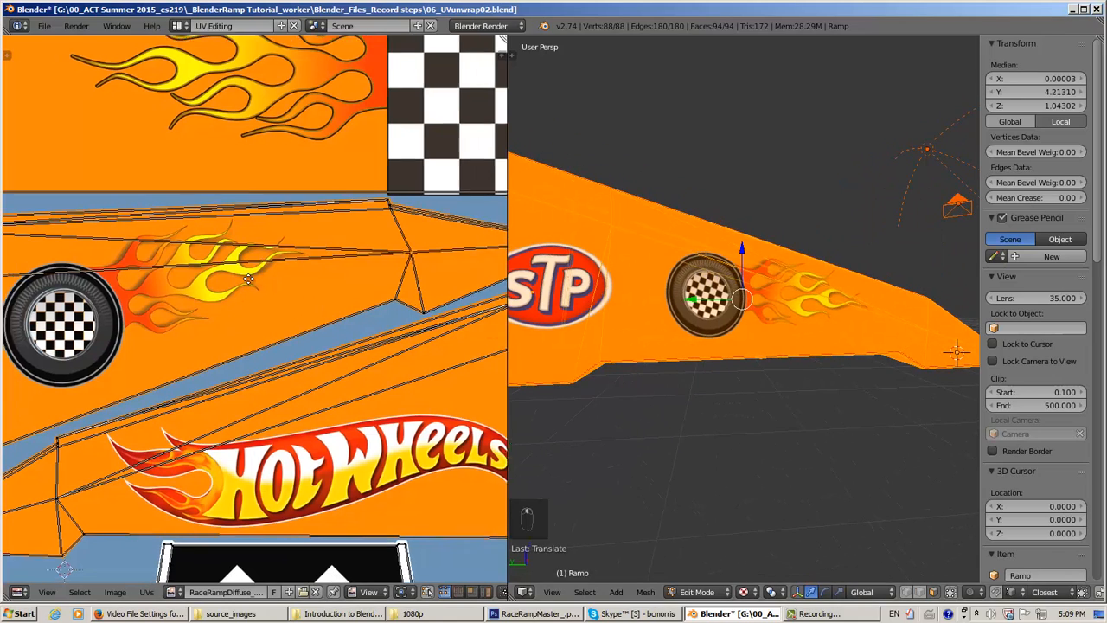
pyautogui.moveTo(225, 320); pyautogui.dragTo(356, 285, button='middle')
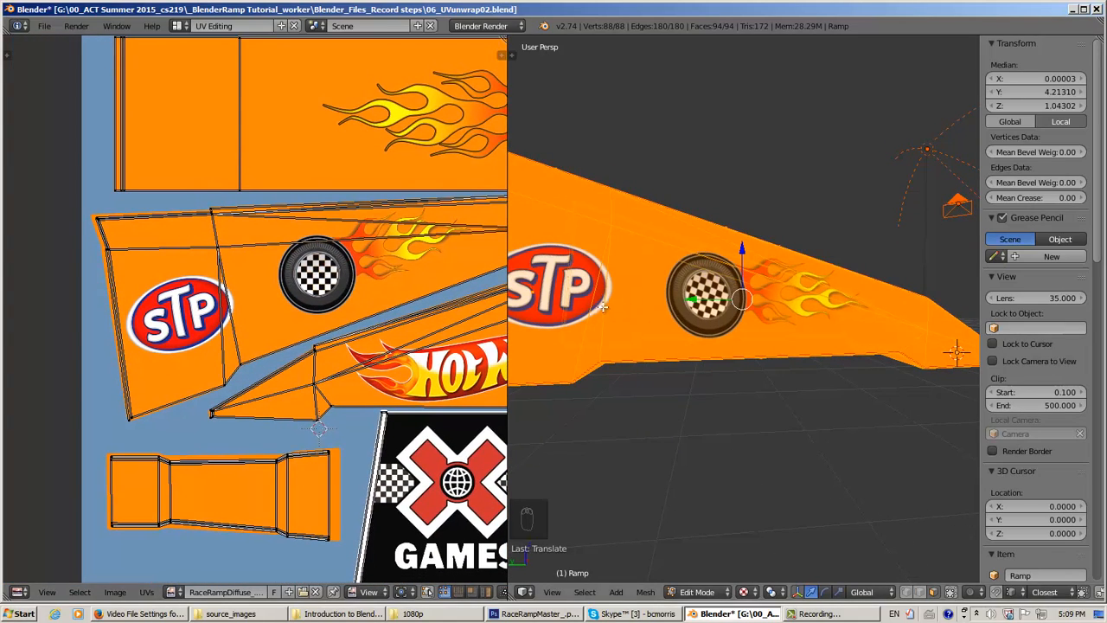
pyautogui.keyDown('shift'); pyautogui.moveTo(603, 308); pyautogui.dragTo(741, 376, button='middle'); pyautogui.keyUp('shift')
pyautogui.moveTo(402, 268); pyautogui.dragTo(265, 416, button='middle')
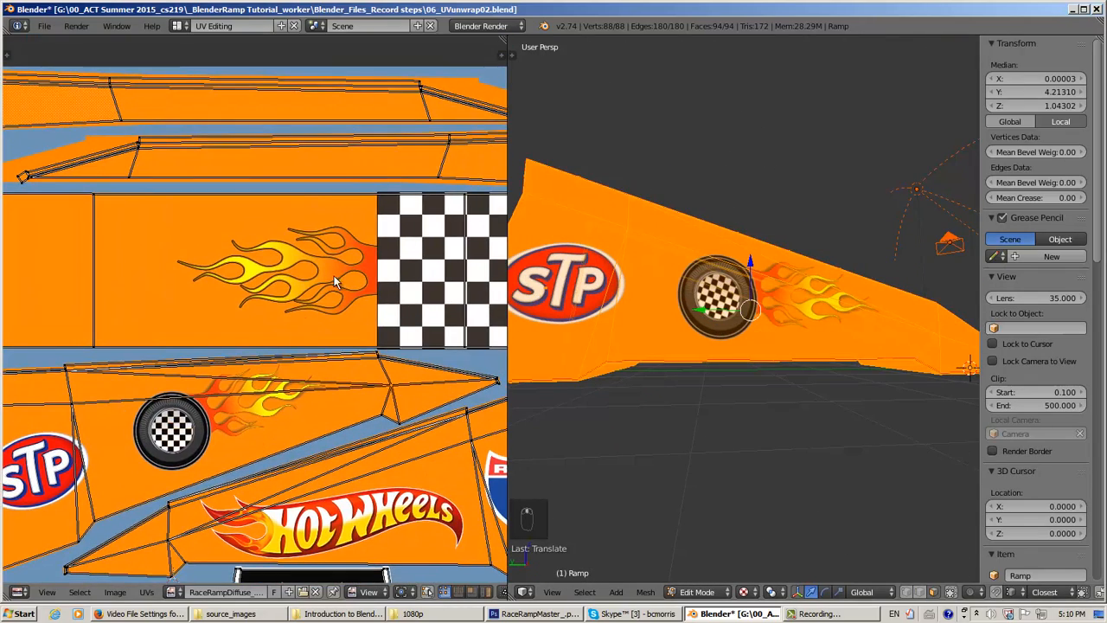
pyautogui.moveTo(334, 273); pyautogui.dragTo(519, 353, button='middle')
pyautogui.moveTo(171, 209); pyautogui.dragTo(3, 207, button='middle')
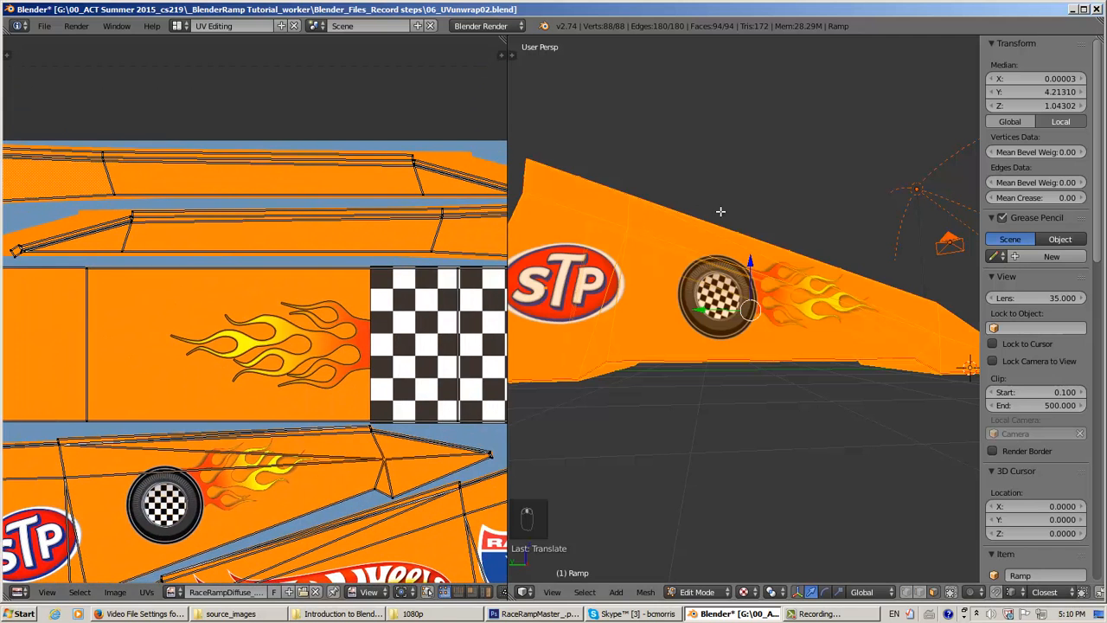
pyautogui.moveTo(427, 191)
pyautogui.mouseDown(button='middle')
pyautogui.moveTo(305, 206)
pyautogui.moveTo(495, 234)
pyautogui.mouseUp(button='middle')
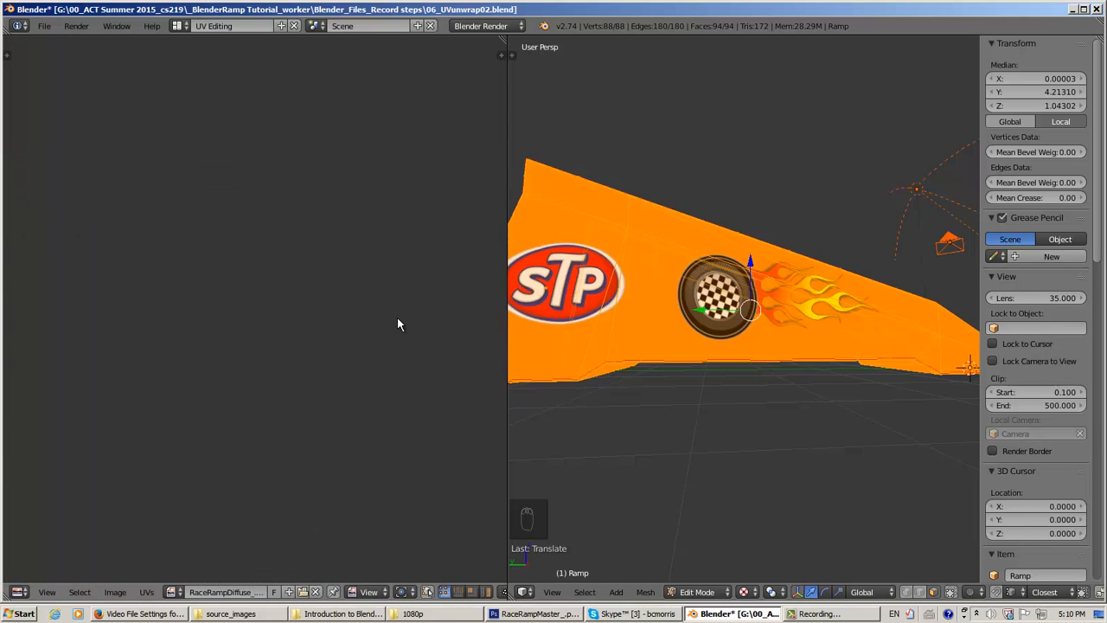
# - Examine the two long side-strip UV islands, the ramp from its front end, and the narrow plain orange island for texture coverage
pyautogui.press('KP_Decimal')
pyautogui.scroll(-10, 321, 236)
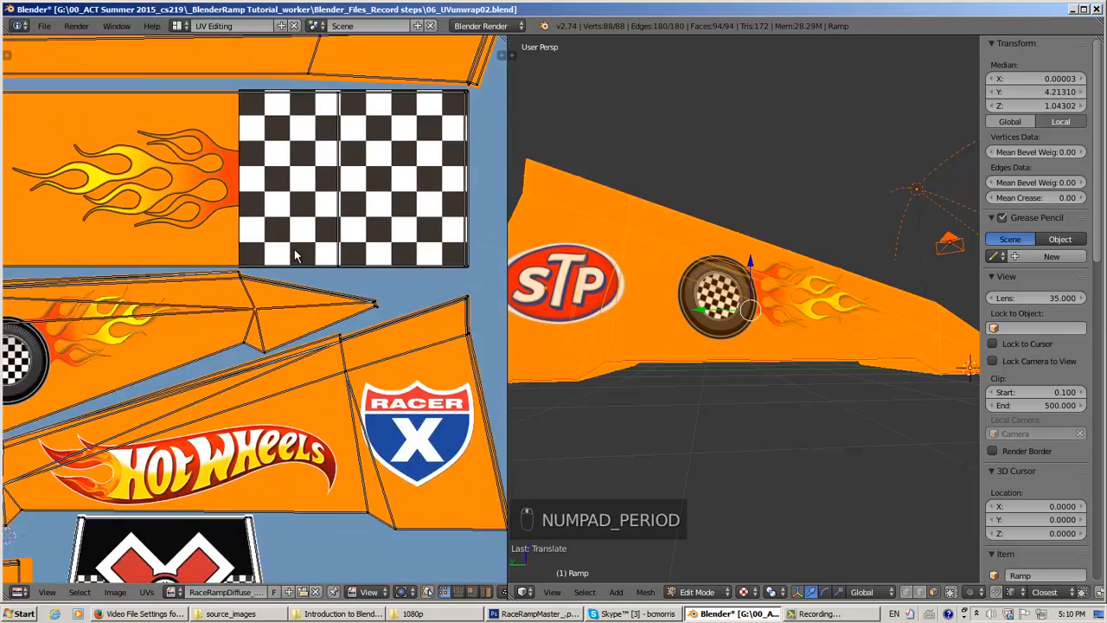
pyautogui.moveTo(287, 224); pyautogui.dragTo(259, 379, button='middle')
pyautogui.scroll(1, 267, 367)
pyautogui.scroll(4, 268, 370)
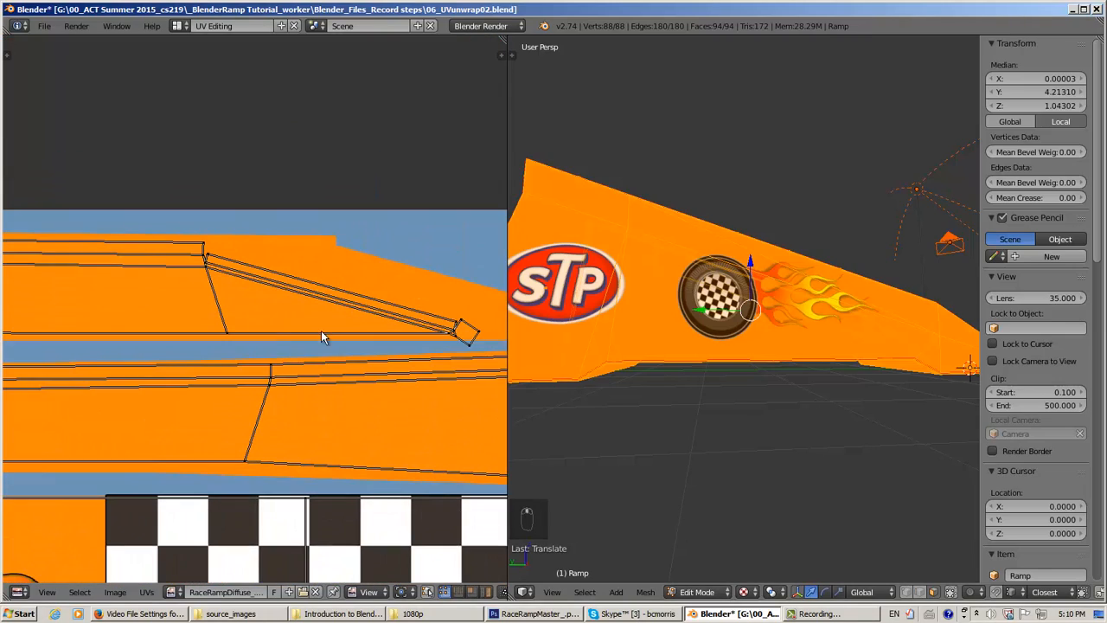
pyautogui.moveTo(338, 321); pyautogui.dragTo(272, 257, button='middle')
pyautogui.moveTo(610, 303); pyautogui.dragTo(936, 321, button='middle')
pyautogui.moveTo(783, 348); pyautogui.dragTo(796, 286, button='middle')
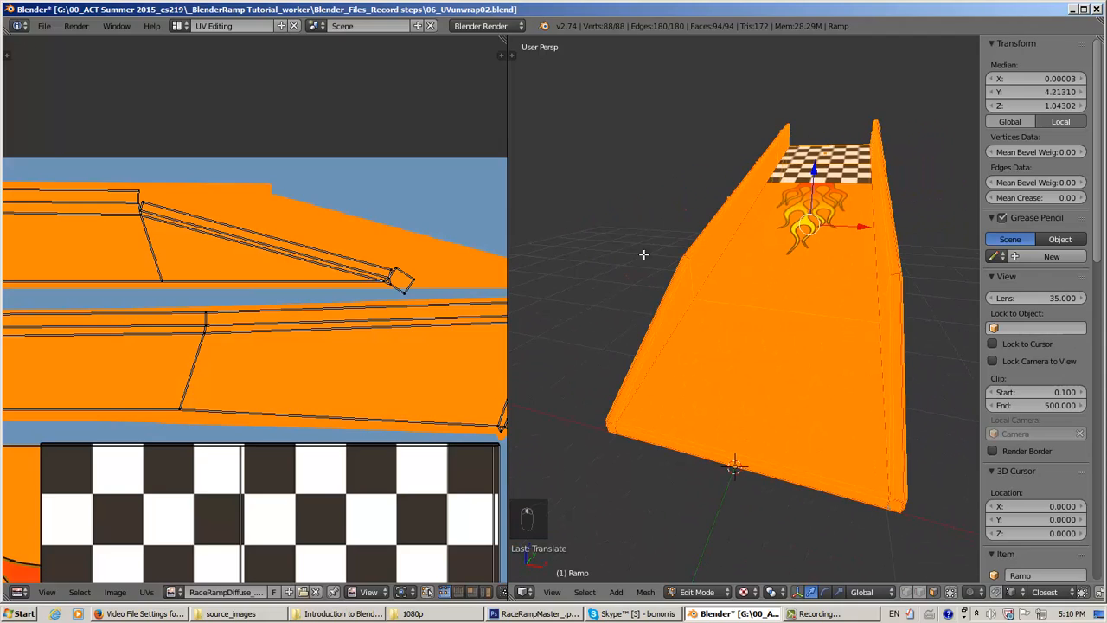
pyautogui.scroll(-5, 432, 275)
pyautogui.moveTo(218, 416); pyautogui.dragTo(416, 171, button='middle')
pyautogui.scroll(5, 287, 369)
pyautogui.moveTo(275, 382); pyautogui.dragTo(335, 294, button='middle')
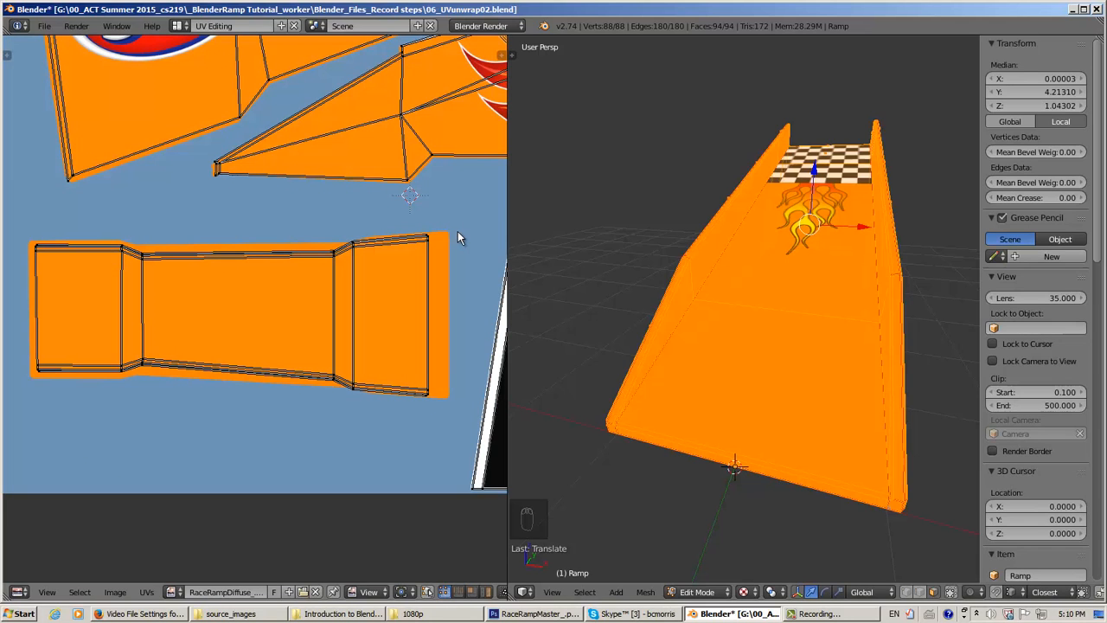
# - Select the UVs at the wide right end of the plain orange island and move them by about 31.1 in X
pyautogui.press('a')
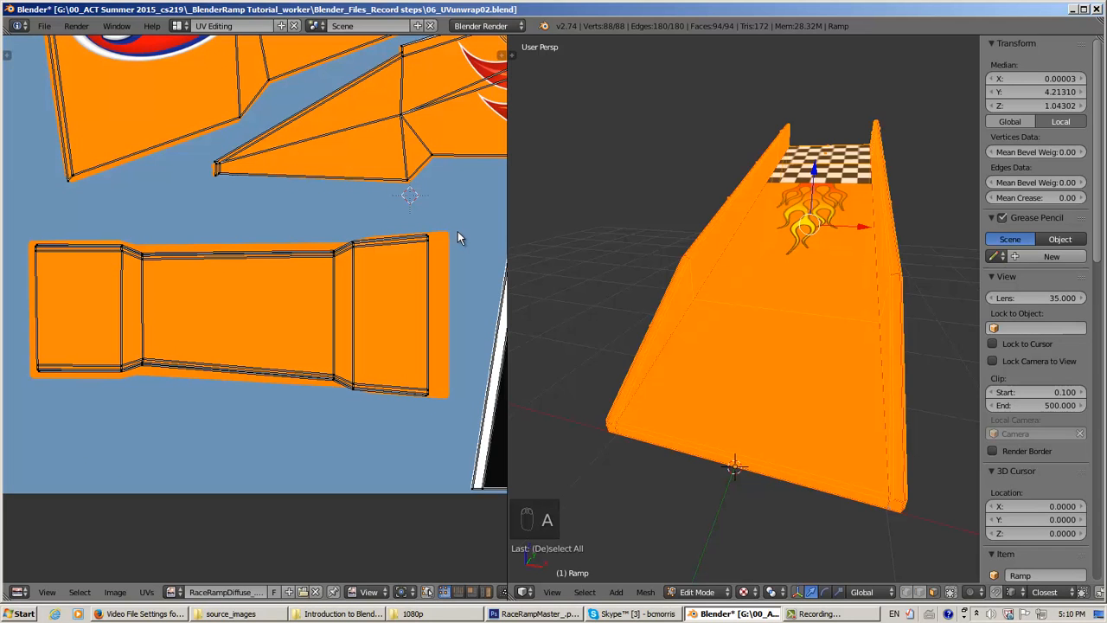
pyautogui.press('a')
pyautogui.press('a')
pyautogui.press('a')
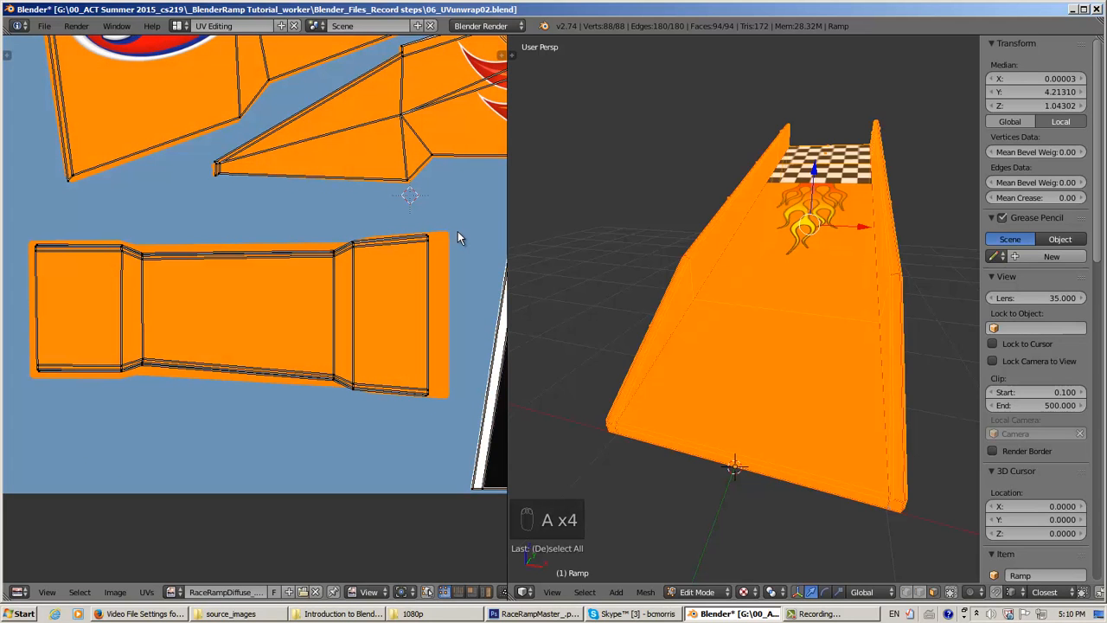
pyautogui.press('b')
pyautogui.moveTo(458, 223); pyautogui.dragTo(286, 441)
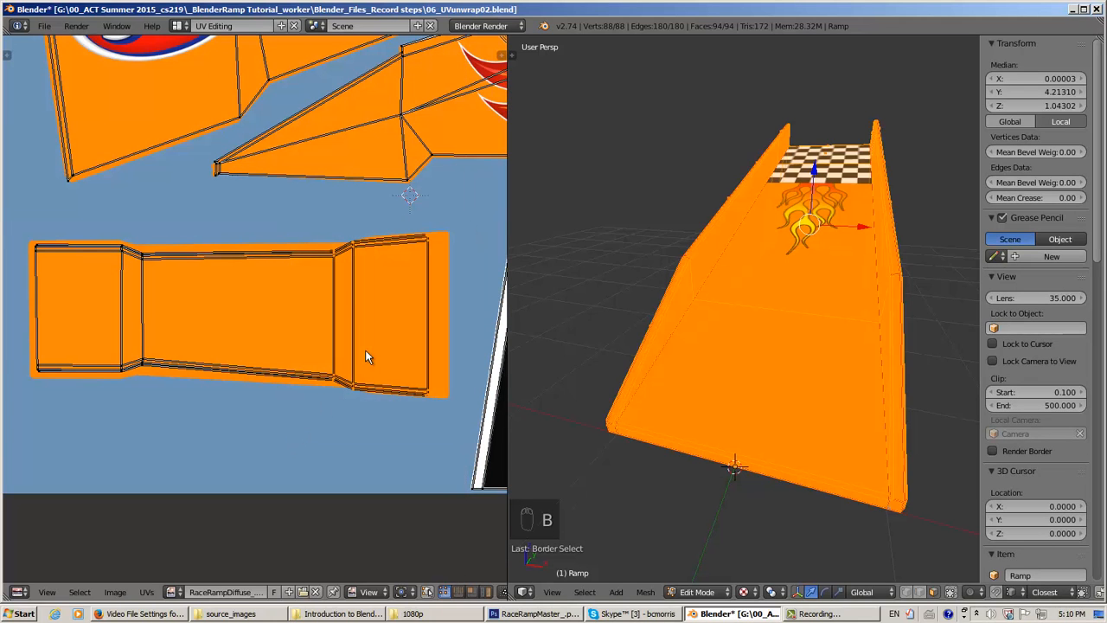
pyautogui.press('g')
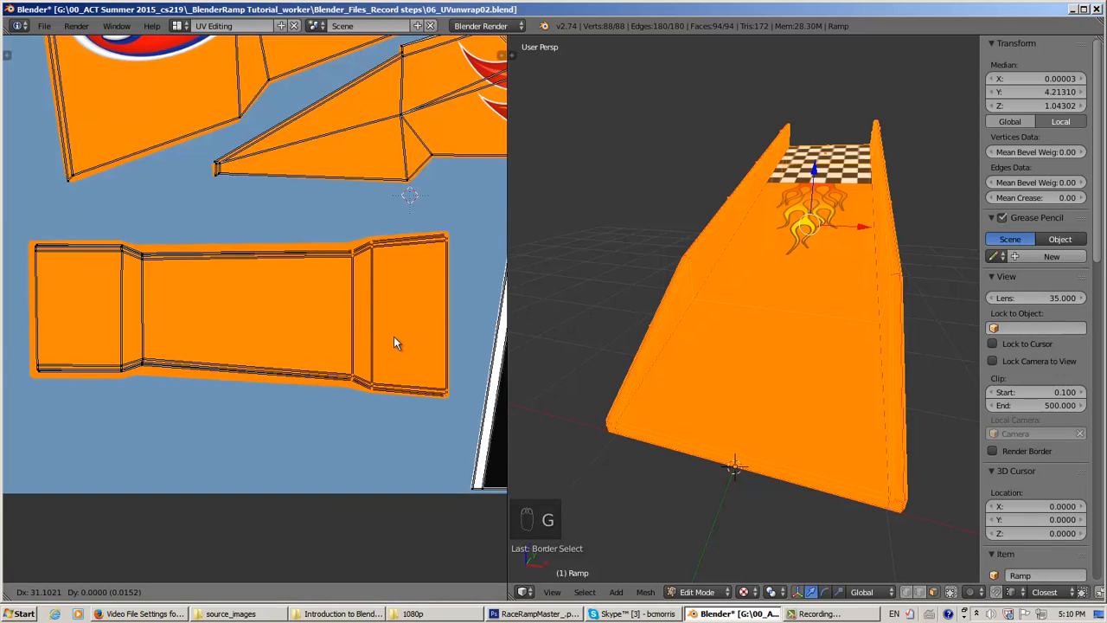
pyautogui.click(393, 337)
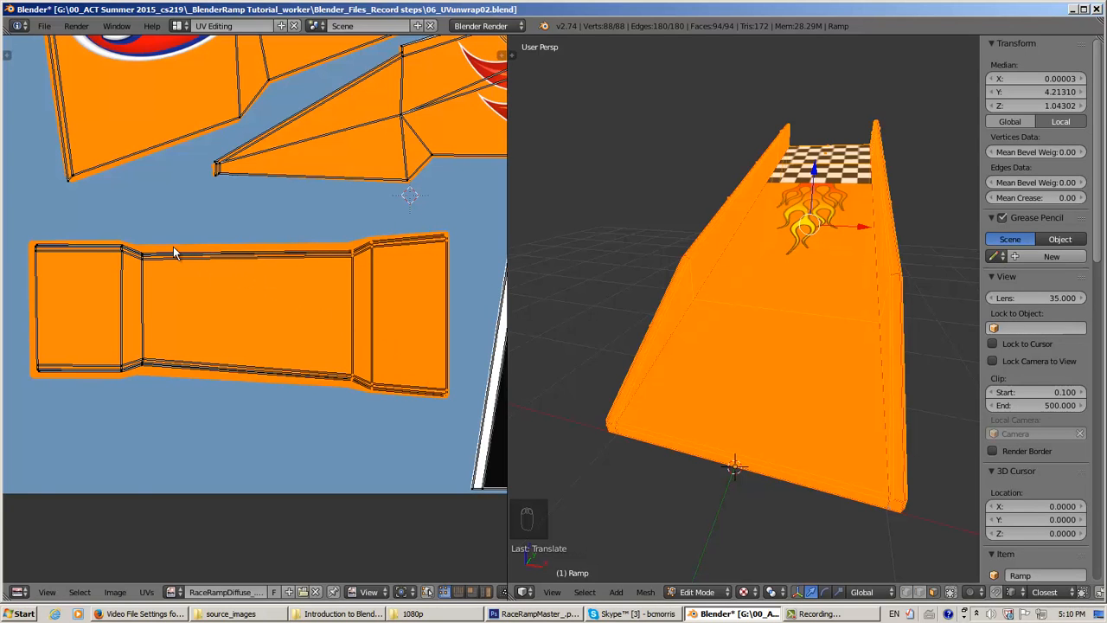
# - Select the UVs at the narrow left end of the plain orange island and move them by about -12 in X
pyautogui.press('a')
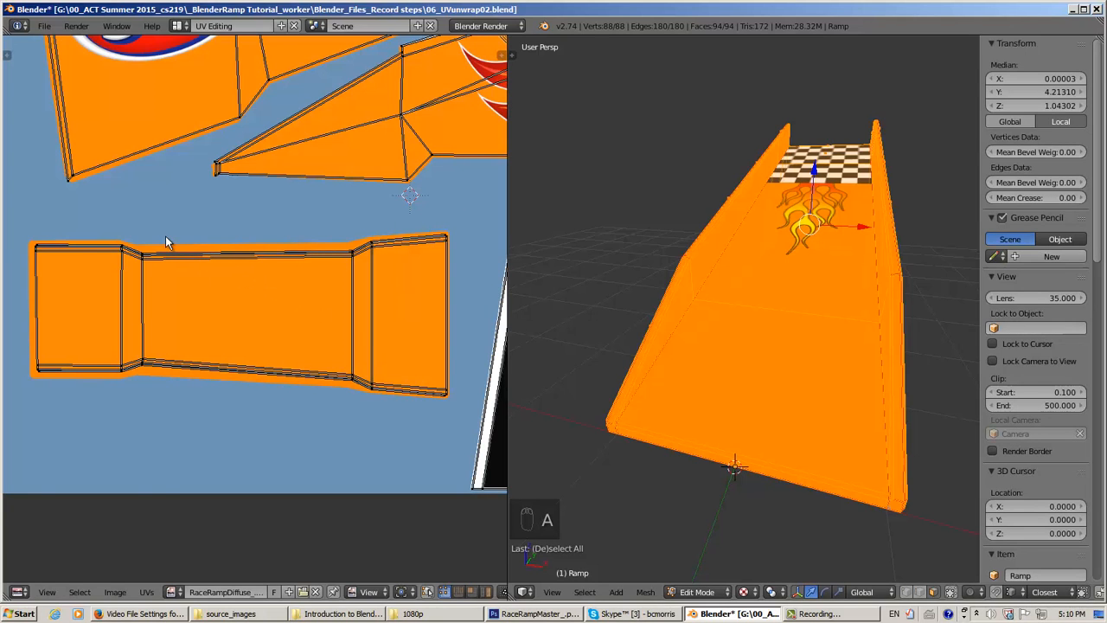
pyautogui.press('b')
pyautogui.moveTo(166, 237); pyautogui.dragTo(120, 331)
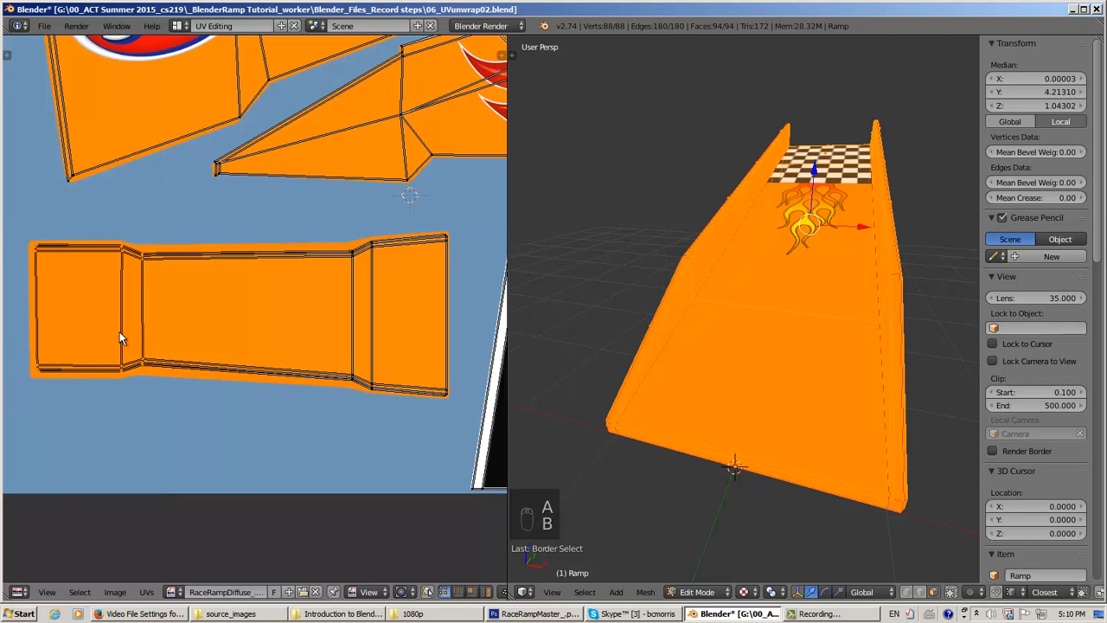
pyautogui.scroll(2, 273, 331)
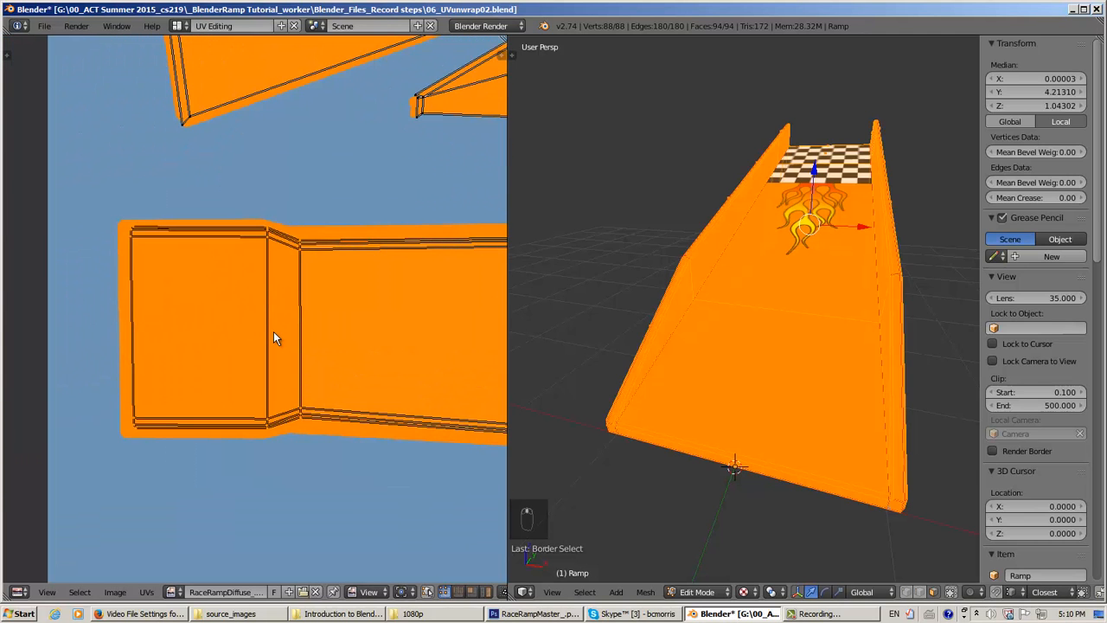
pyautogui.press('g')
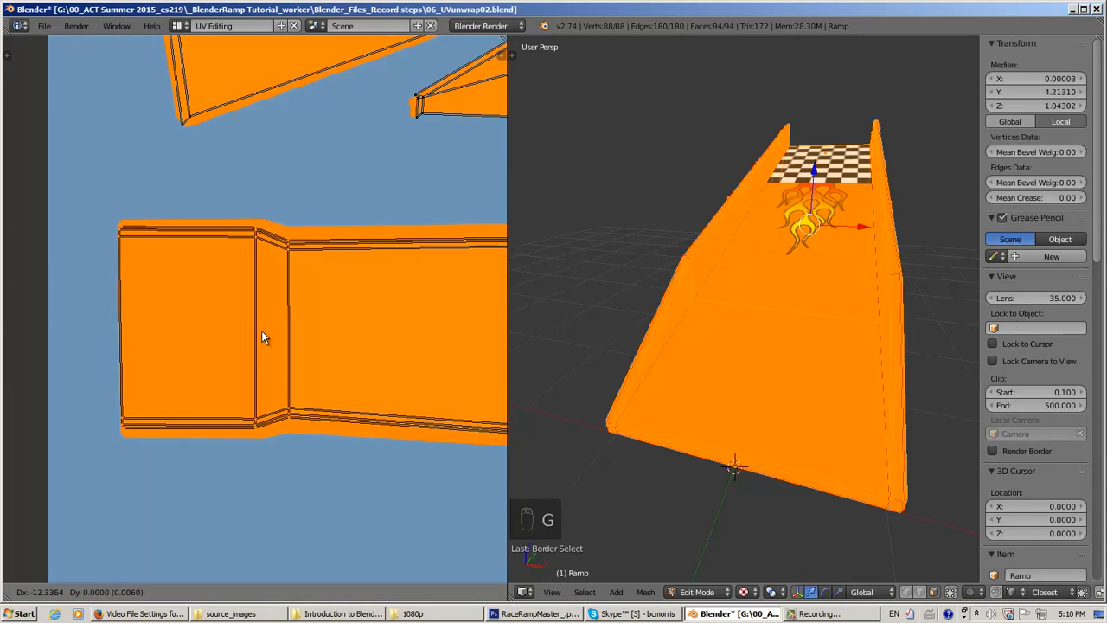
pyautogui.click(262, 330)
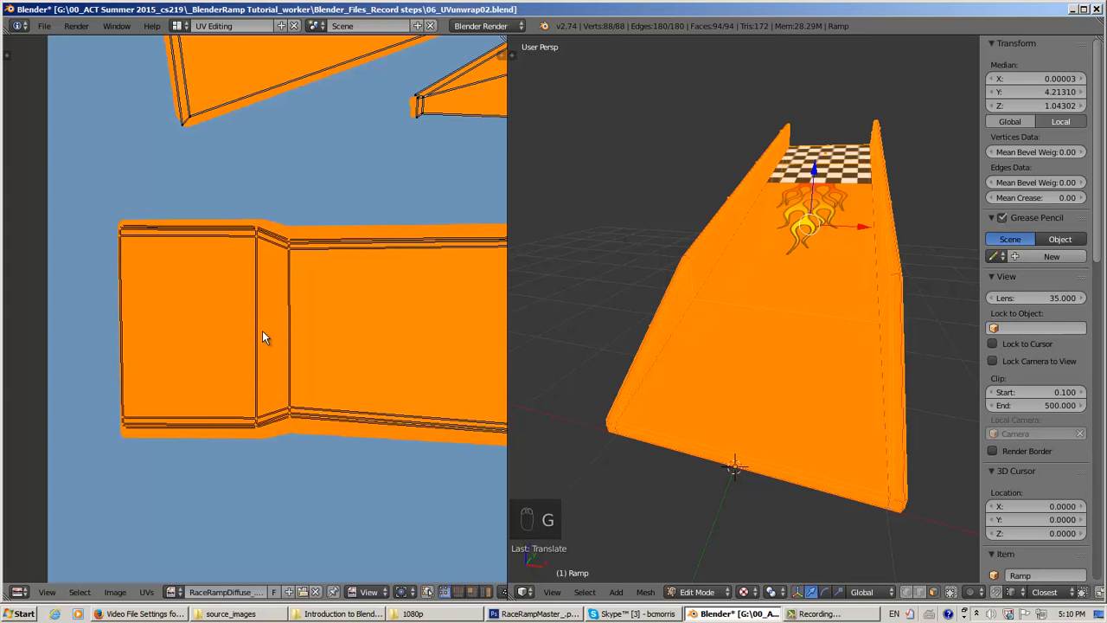
# - Select the whole plain orange island and scale it by about 1.024 along Y
pyautogui.keyDown('ctrl'); pyautogui.moveTo(311, 325); pyautogui.dragTo(232, 322, button='middle'); pyautogui.keyUp('ctrl')
pyautogui.scroll(-2, 233, 325)
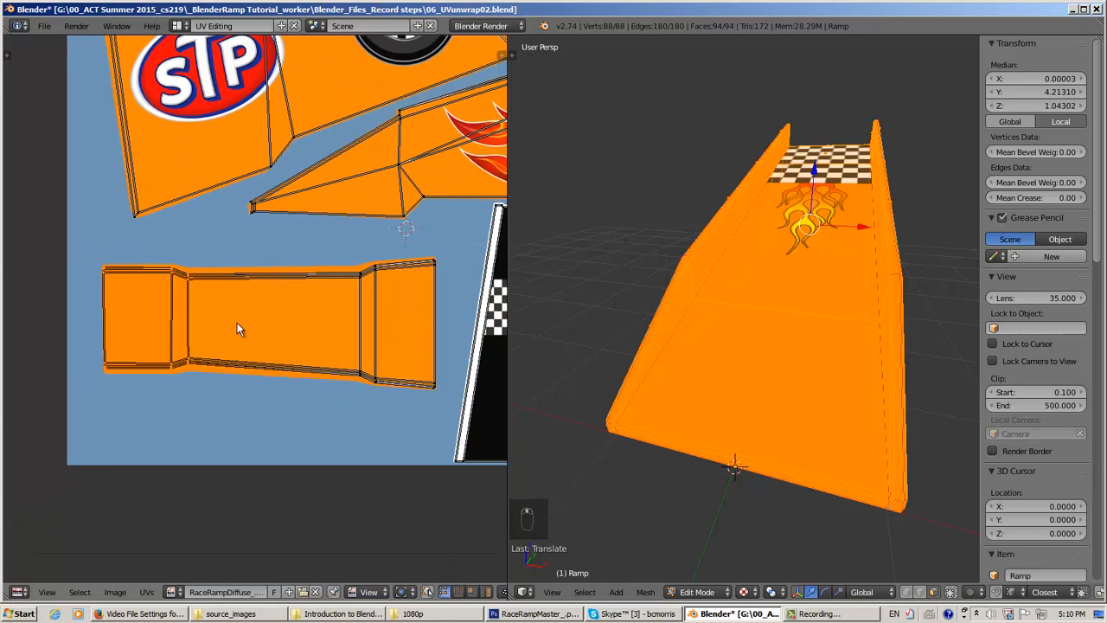
pyautogui.scroll(1, 238, 319)
pyautogui.press('a')
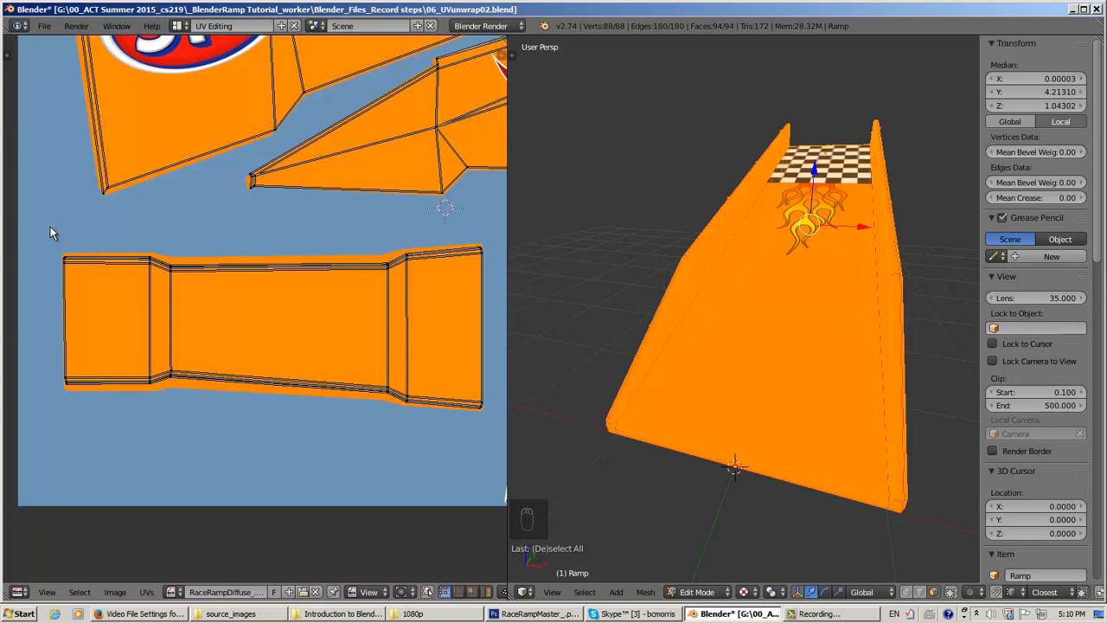
pyautogui.press('b')
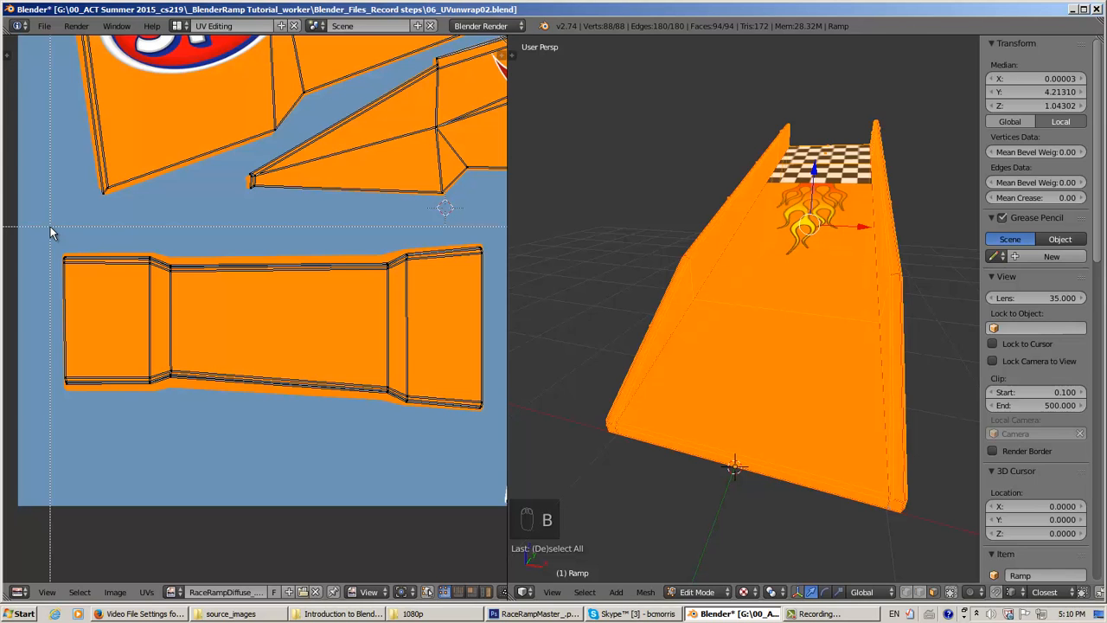
pyautogui.moveTo(50, 227); pyautogui.dragTo(500, 439)
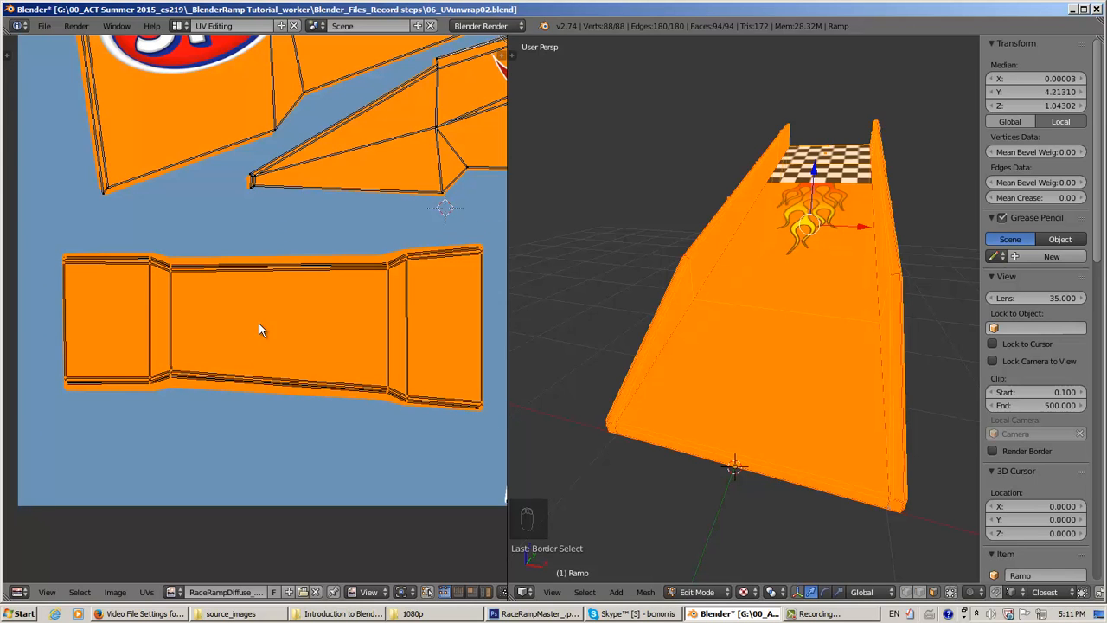
pyautogui.press('g')
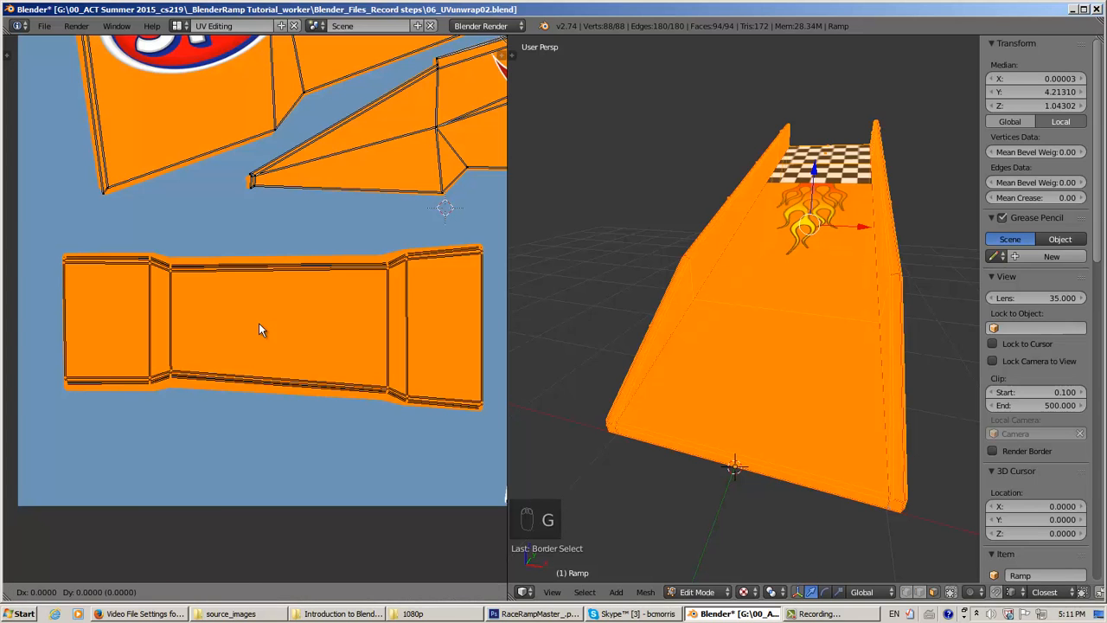
pyautogui.rightClick(267, 309)
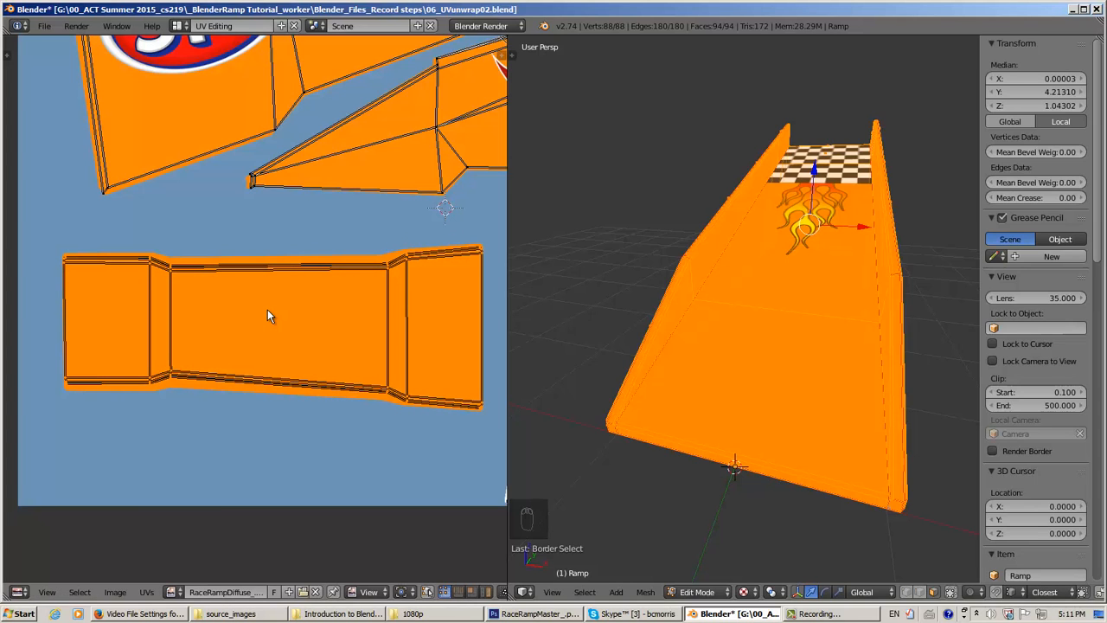
pyautogui.press('s')
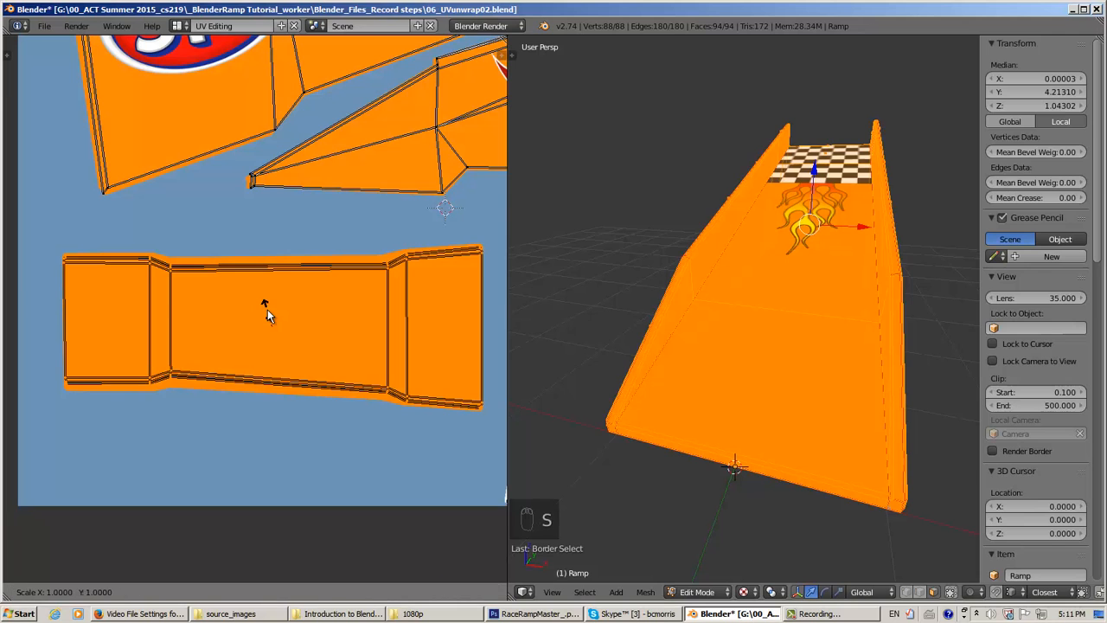
pyautogui.press('y')
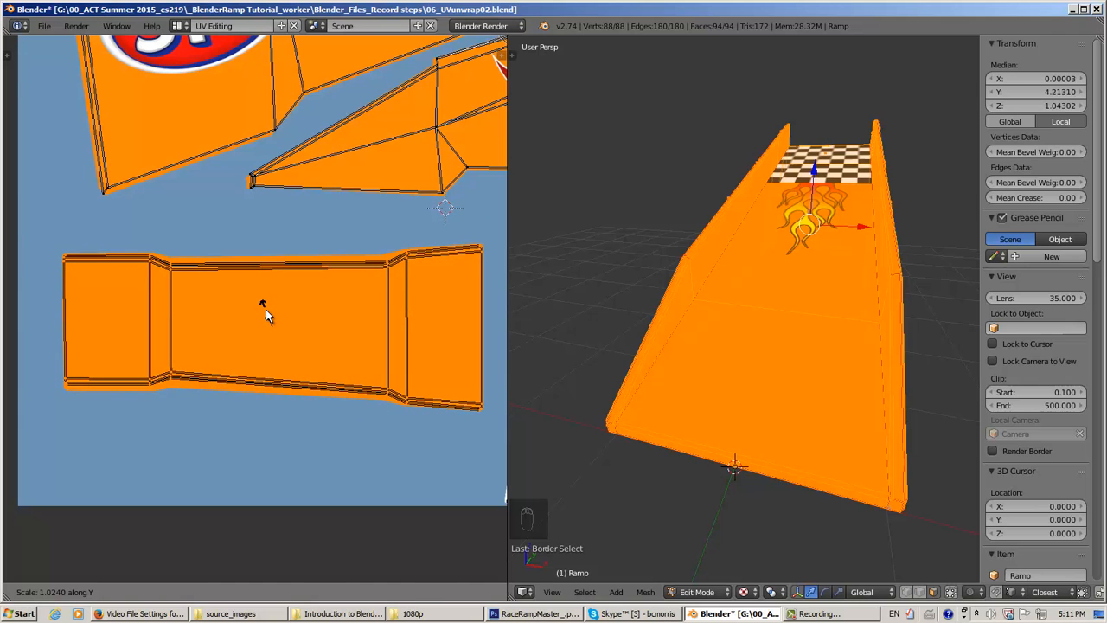
pyautogui.click(266, 310)
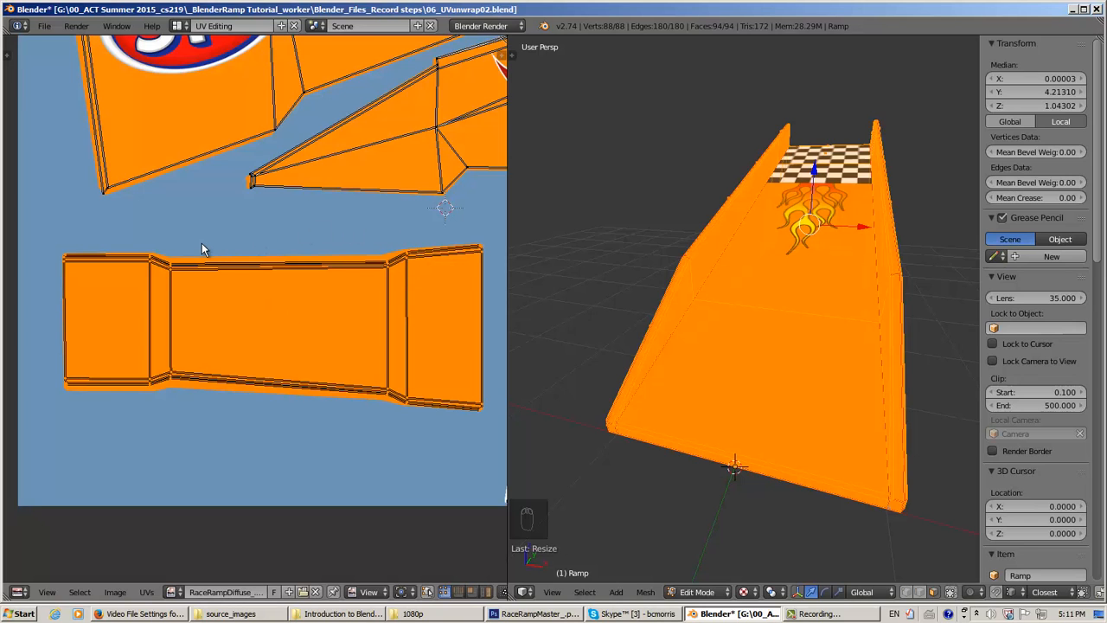
# - Select the UVs of the plain orange island's middle section and scale them by about 1.055 along Y
pyautogui.press('a')
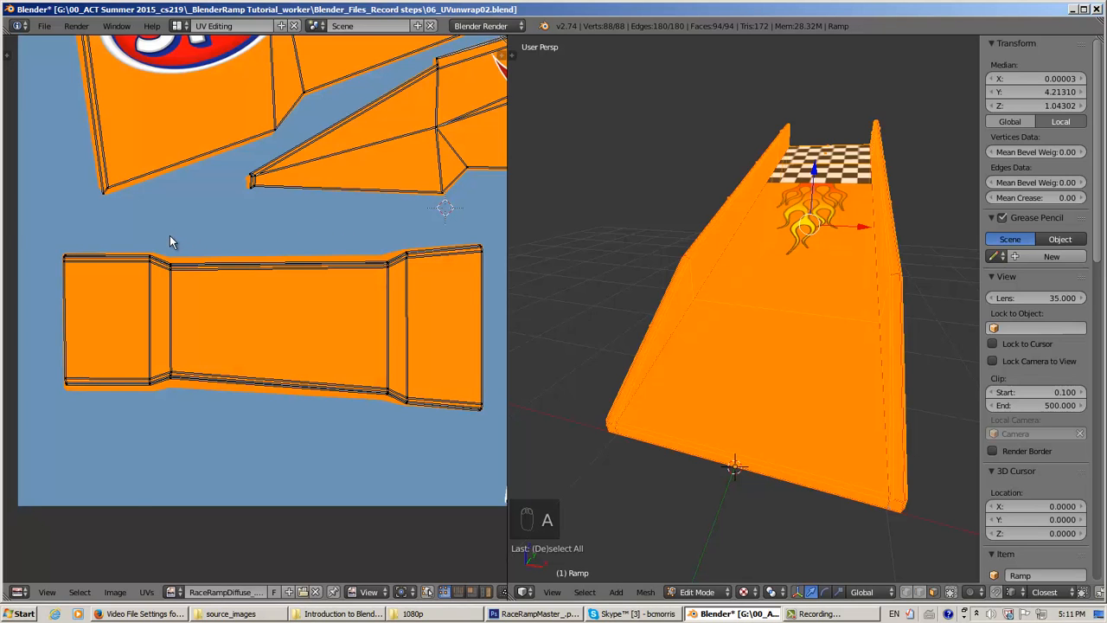
pyautogui.press('b')
pyautogui.moveTo(161, 242); pyautogui.dragTo(399, 454)
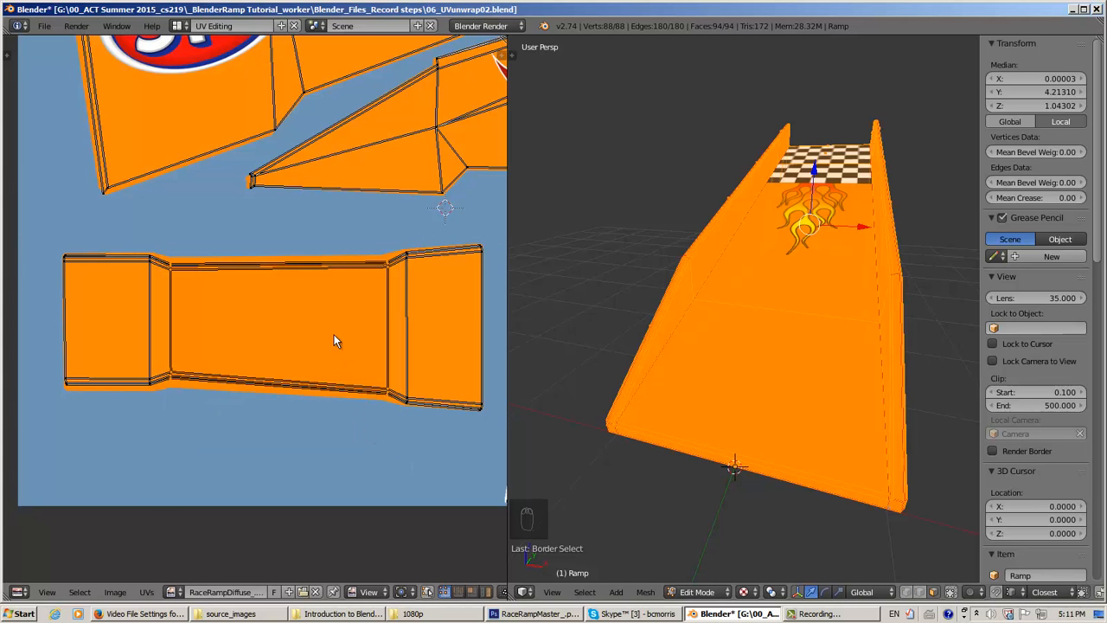
pyautogui.press('s')
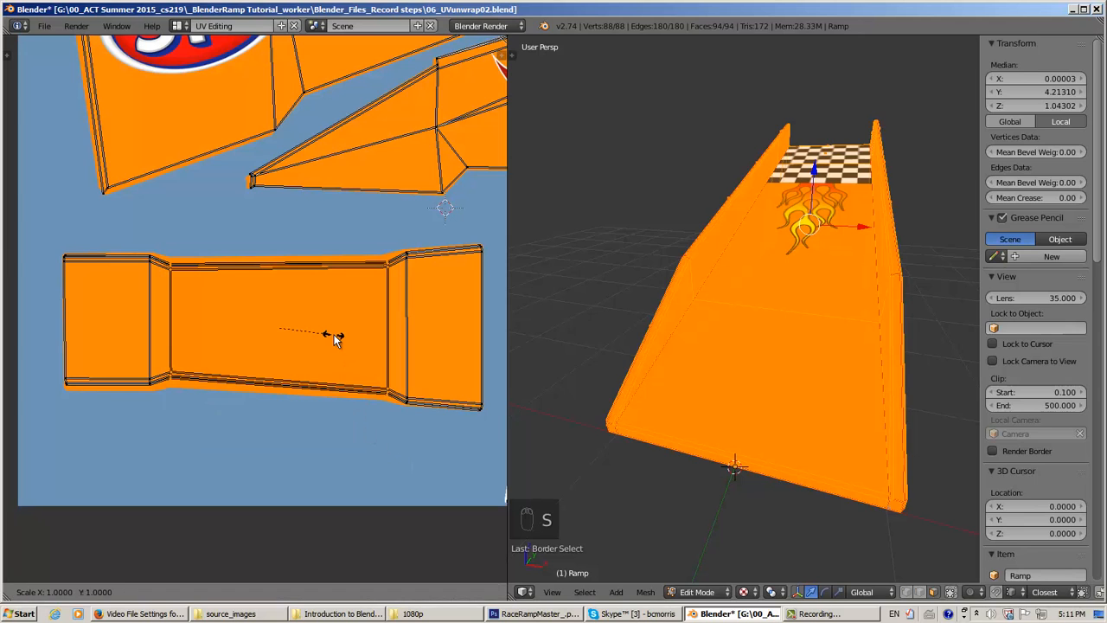
pyautogui.press('y')
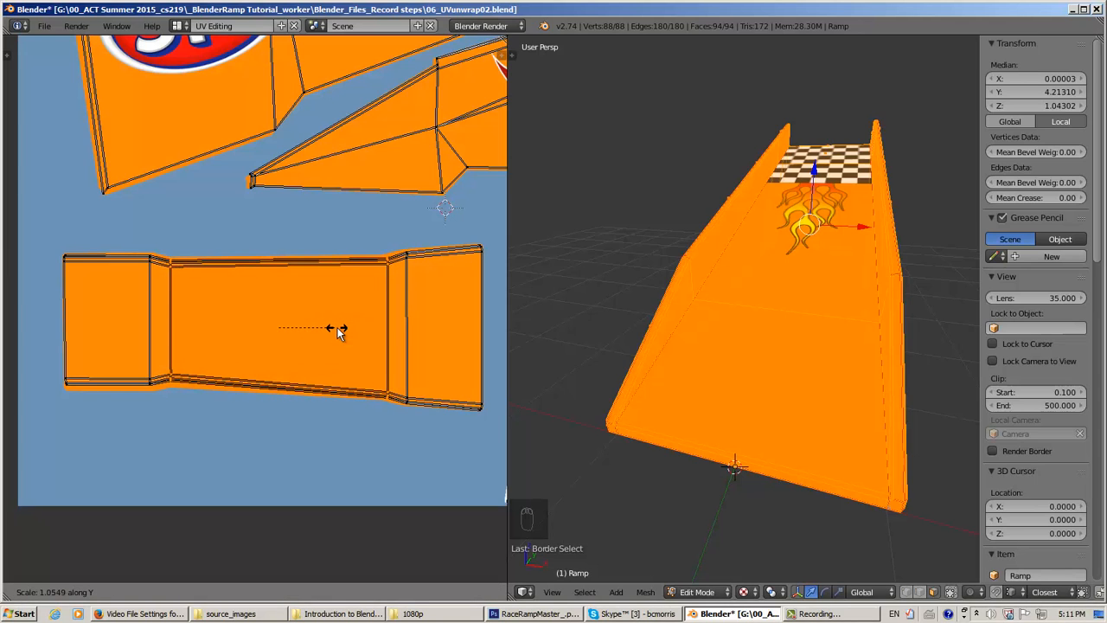
pyautogui.click(339, 333)
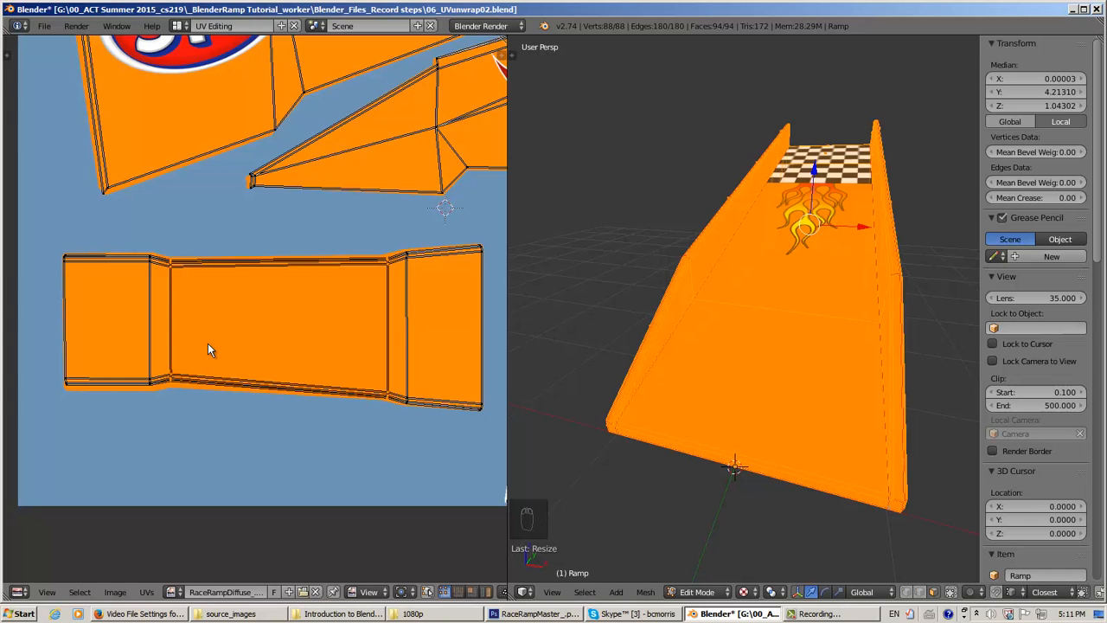
# - Select the lower UVs at the narrow end of the plain orange island and move them by about -1.2 in X and -8.1 in Y
pyautogui.press('a')
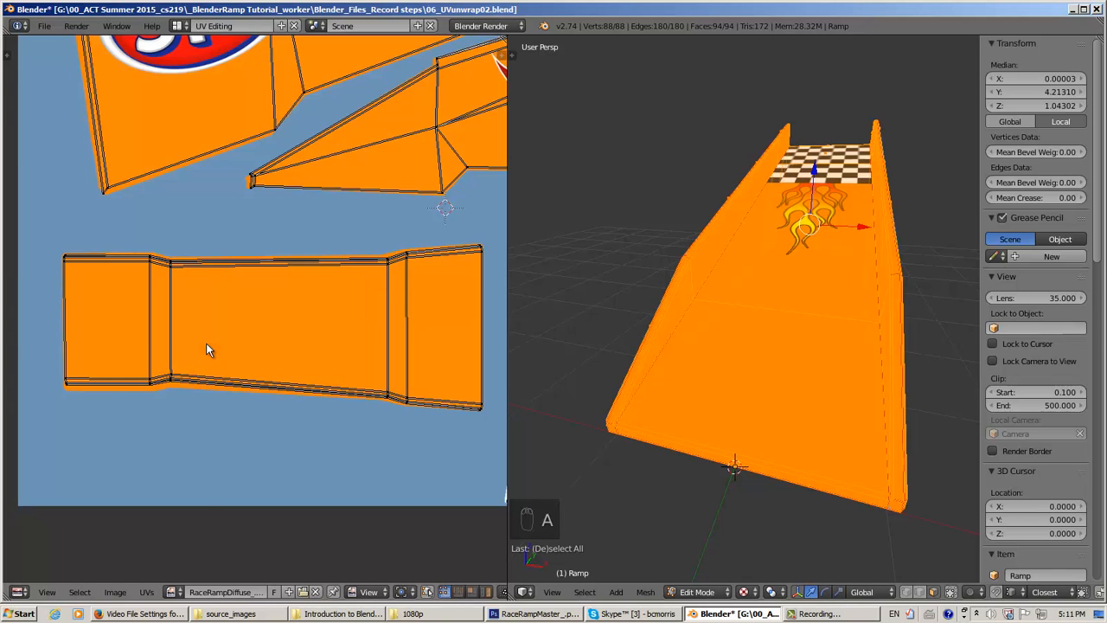
pyautogui.press('b')
pyautogui.moveTo(206, 344); pyautogui.dragTo(37, 438)
pyautogui.press('g')
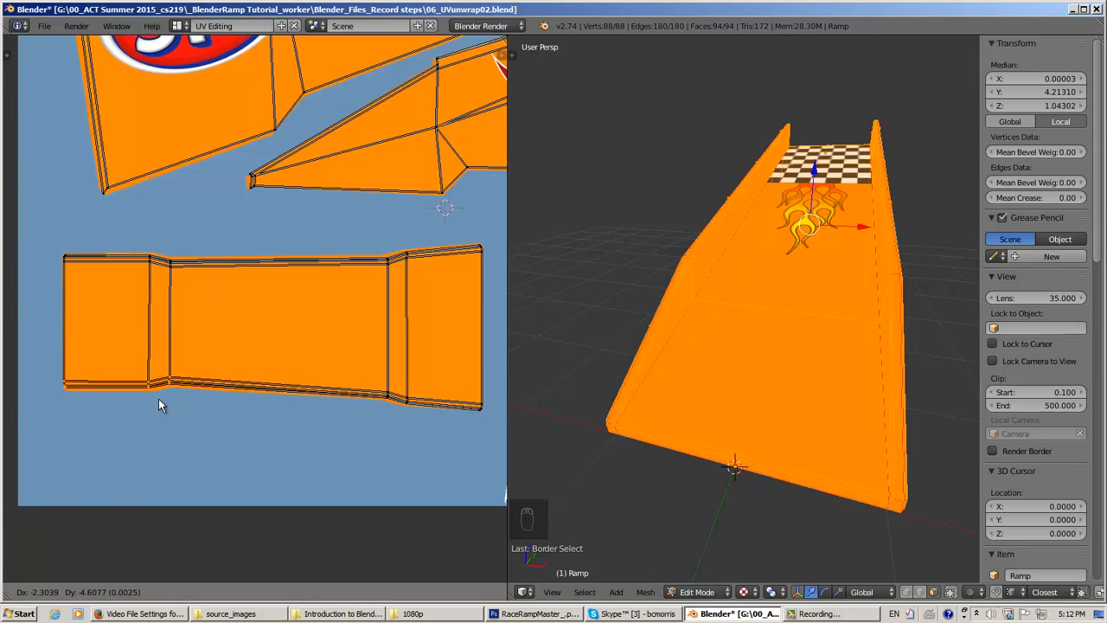
pyautogui.press('y')
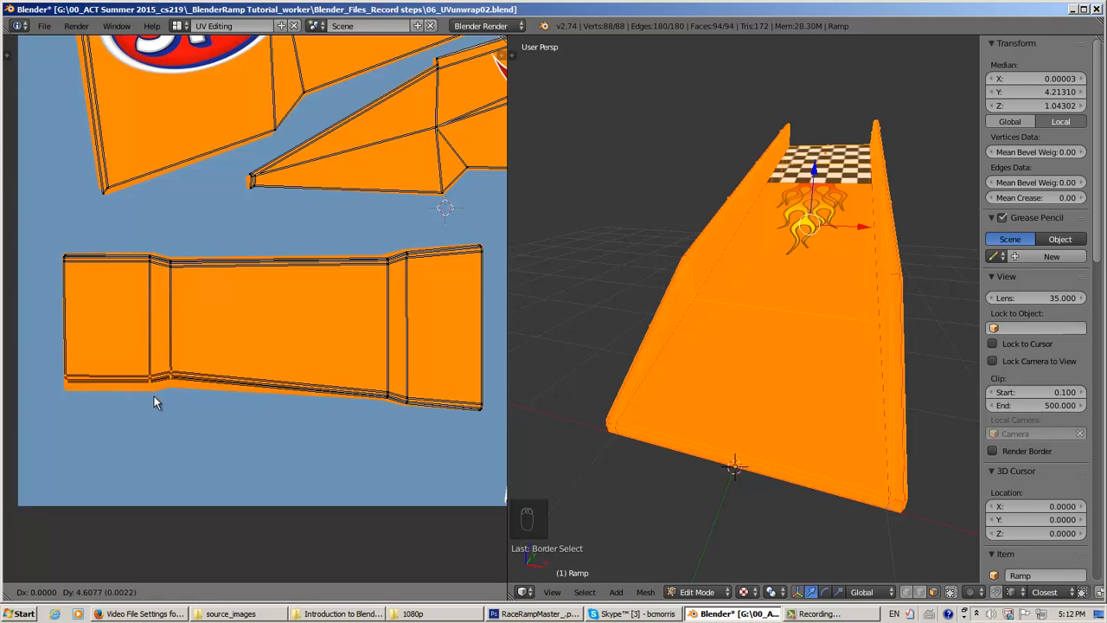
pyautogui.press('y')
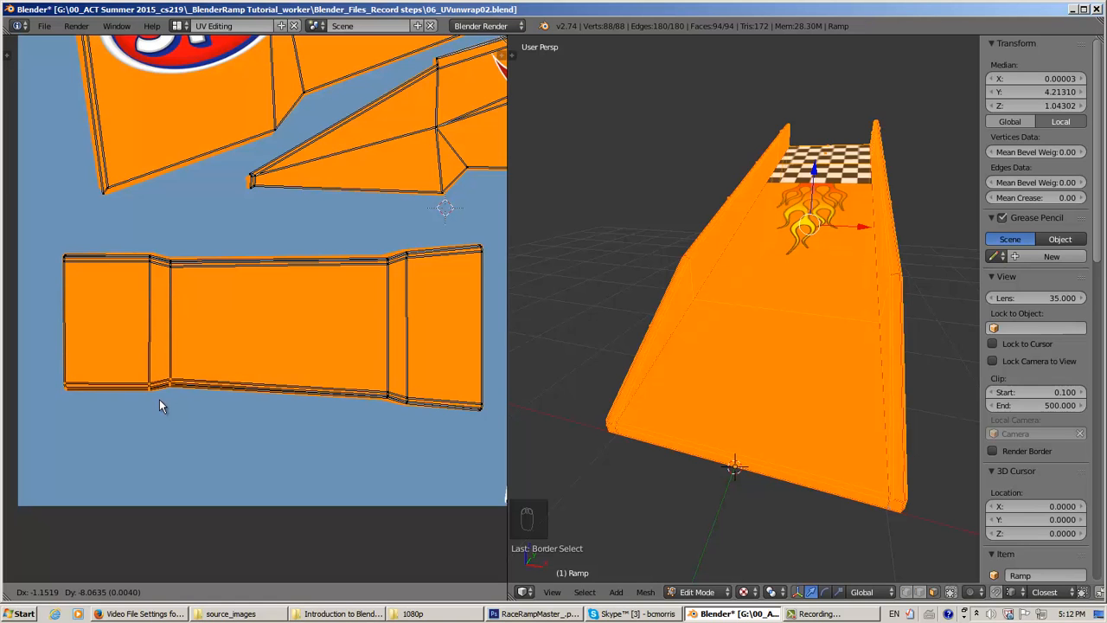
pyautogui.click(212, 392)
# - Examine the edges at the wide end of the plain orange island and check the whole UV layout against the texture
pyautogui.scroll(-2, 268, 404)
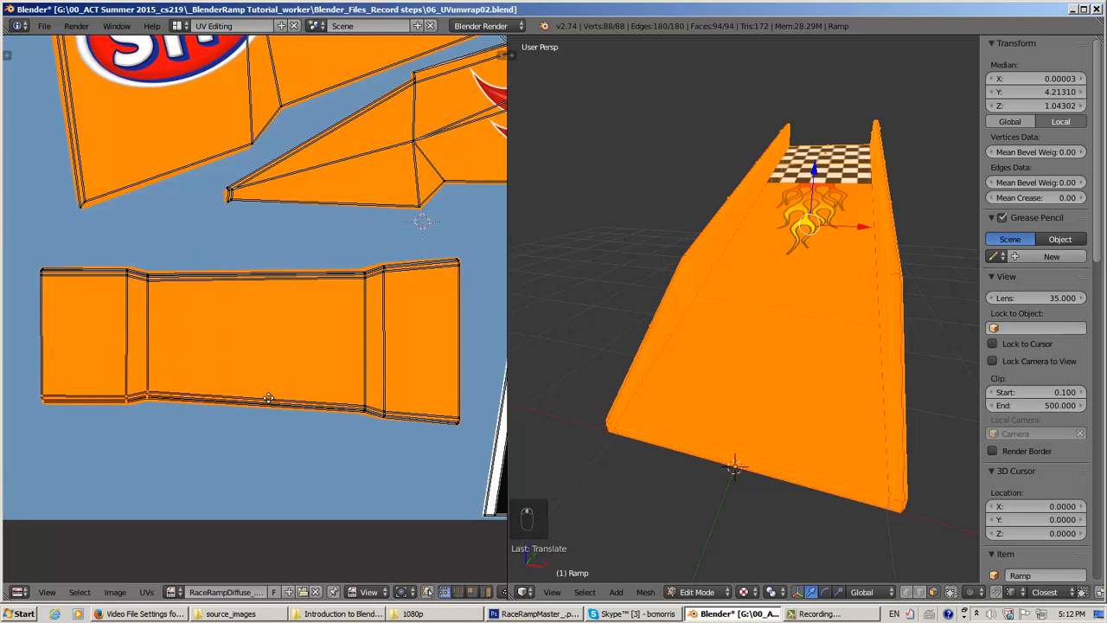
pyautogui.scroll(6, 268, 404)
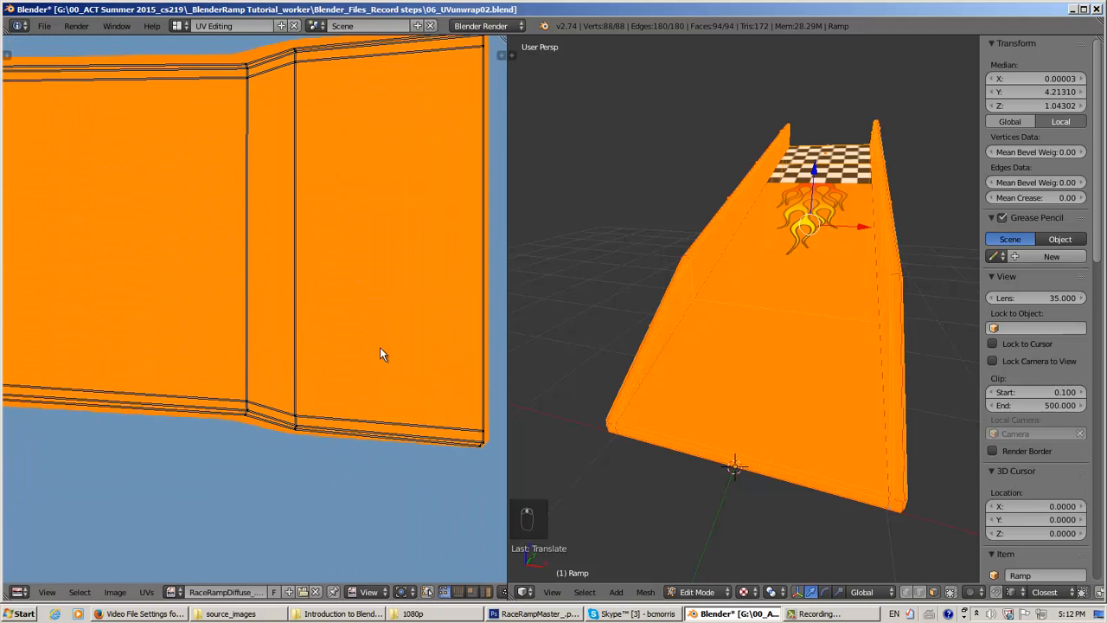
pyautogui.moveTo(380, 347); pyautogui.dragTo(315, 377, button='middle')
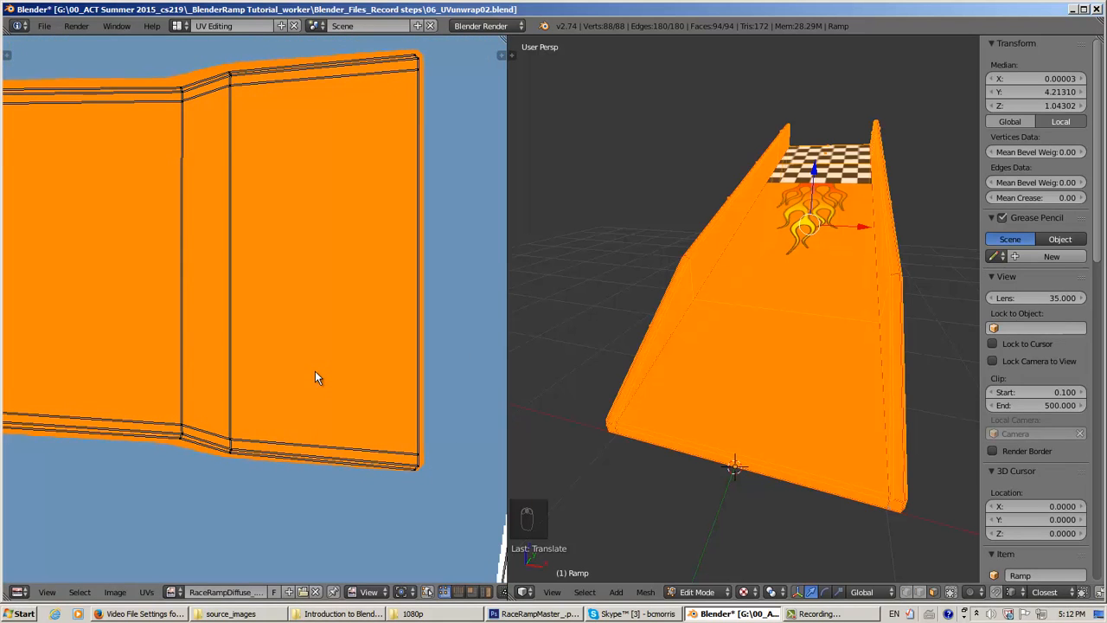
pyautogui.scroll(-5, 315, 371)
pyautogui.scroll(3, 376, 347)
pyautogui.scroll(4, 377, 341)
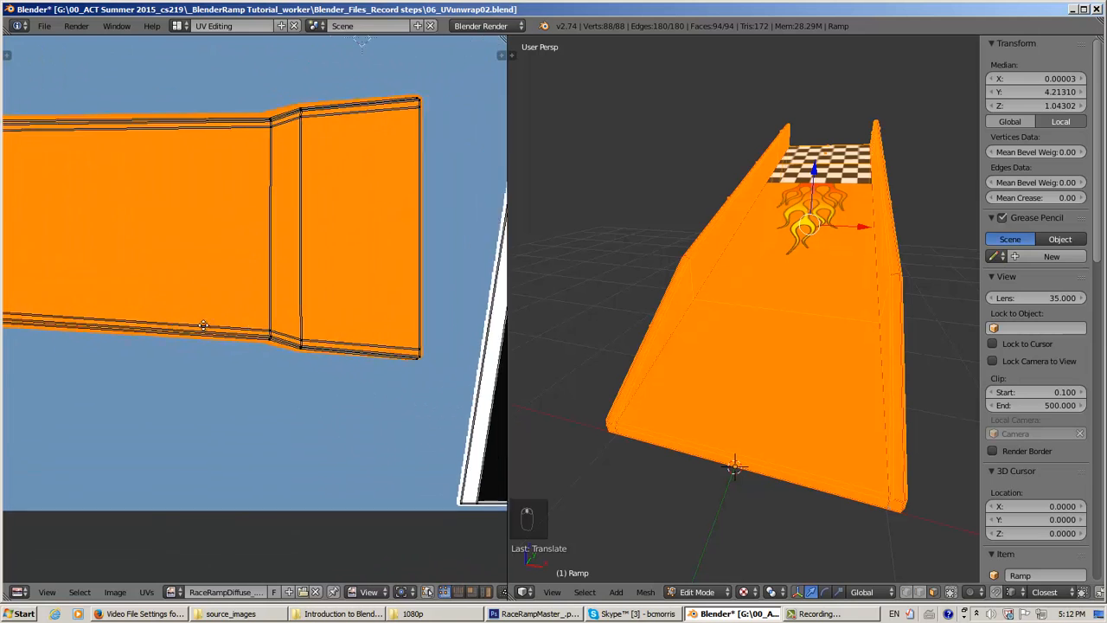
pyautogui.moveTo(407, 335); pyautogui.dragTo(409, 427, button='middle')
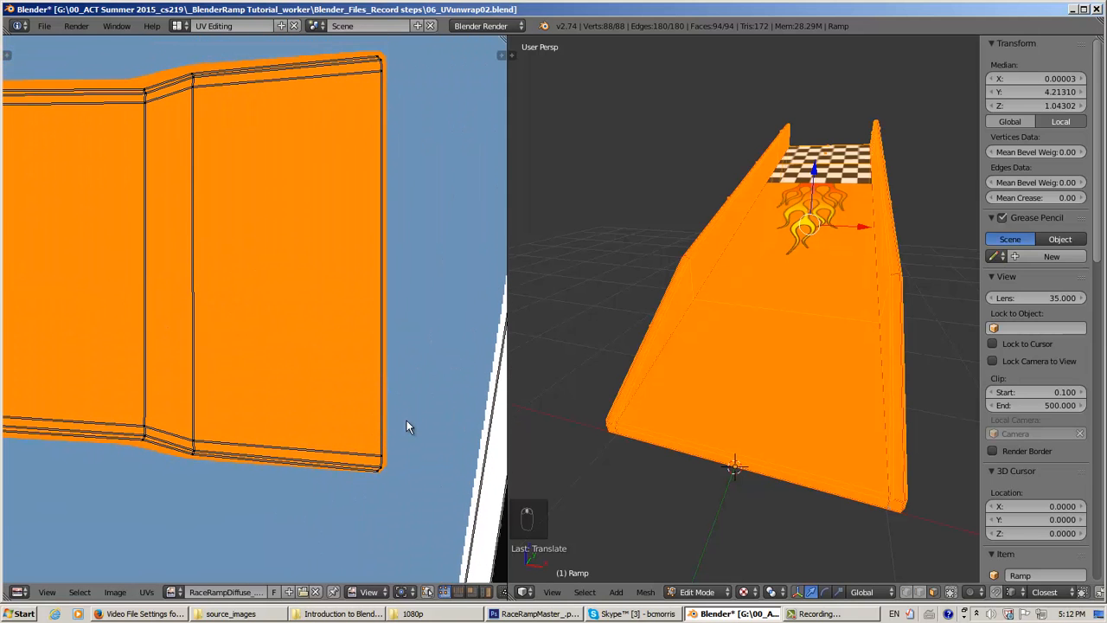
pyautogui.scroll(-4, 404, 418)
pyautogui.scroll(3, 376, 399)
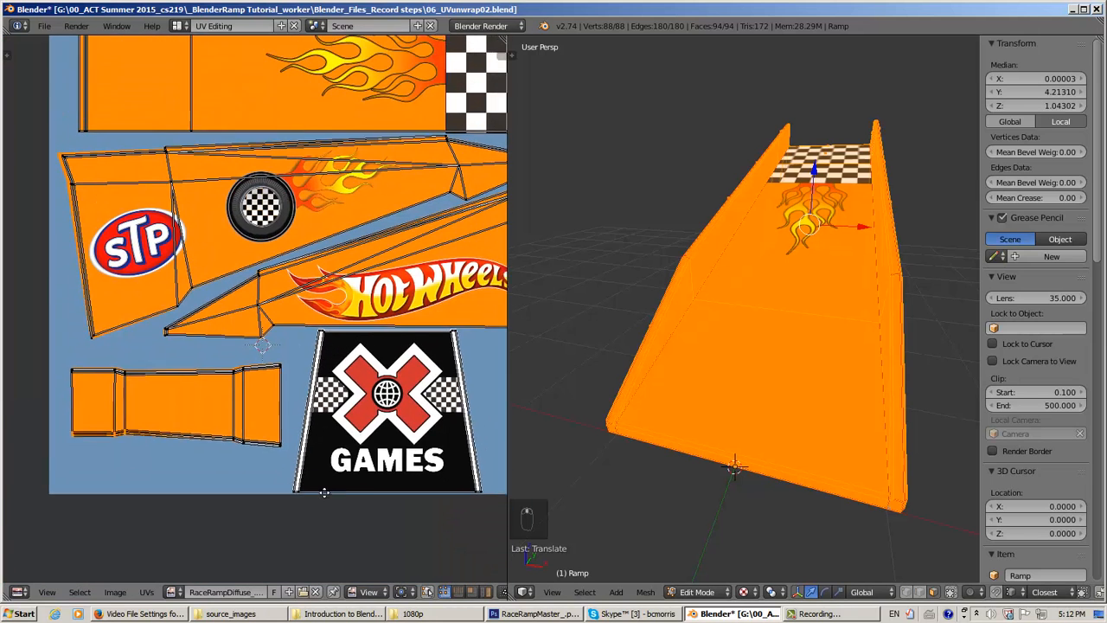
pyautogui.scroll(-3, 322, 321)
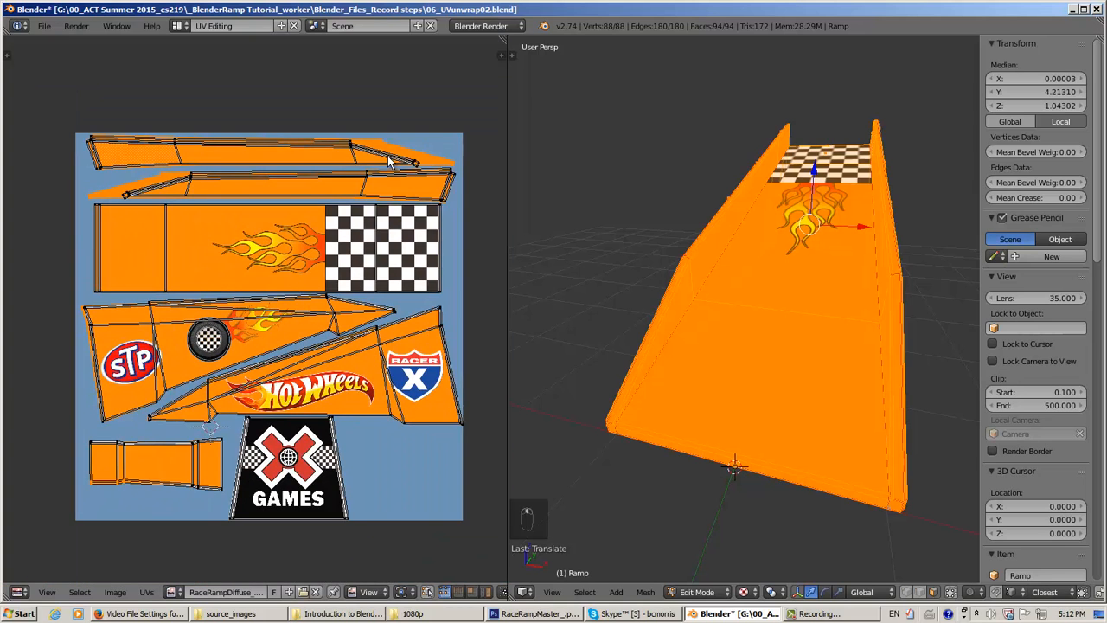
# - Swap the texture behind the UV layout for the Untitled colour test grid to check the top strip for distortion
pyautogui.scroll(2, 364, 183)
pyautogui.moveTo(364, 182); pyautogui.dragTo(338, 268, button='middle')
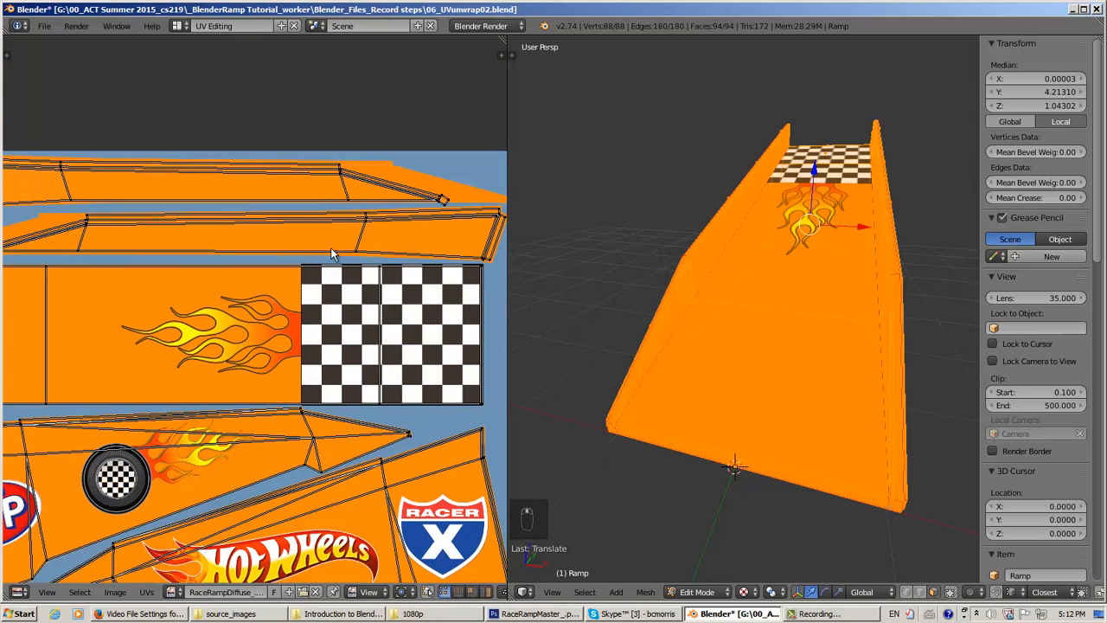
pyautogui.click(173, 592)
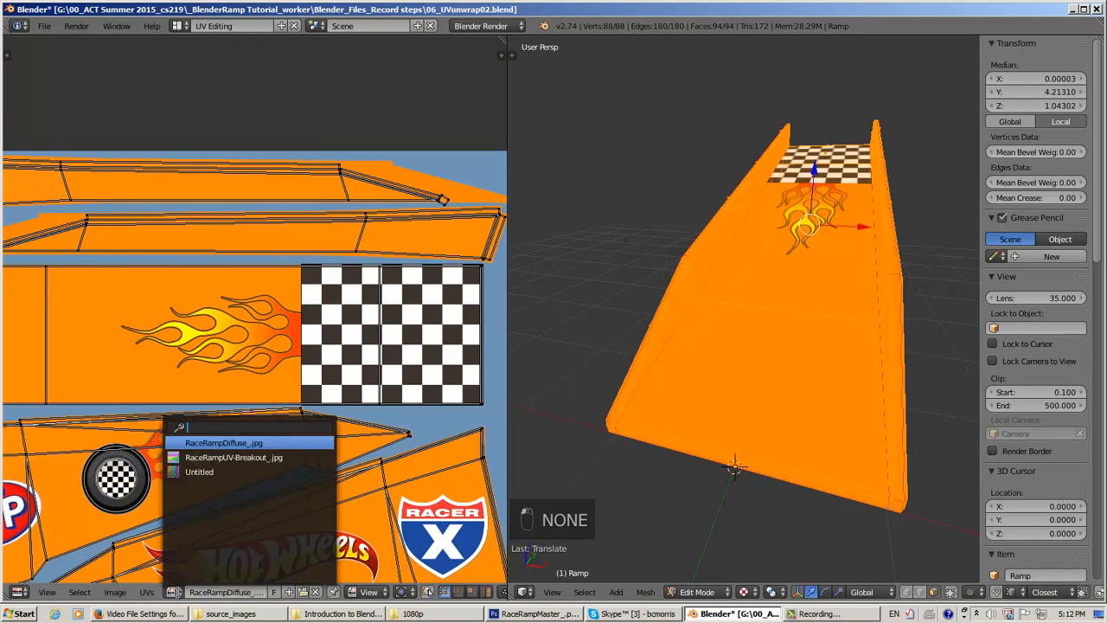
pyautogui.click(213, 468)
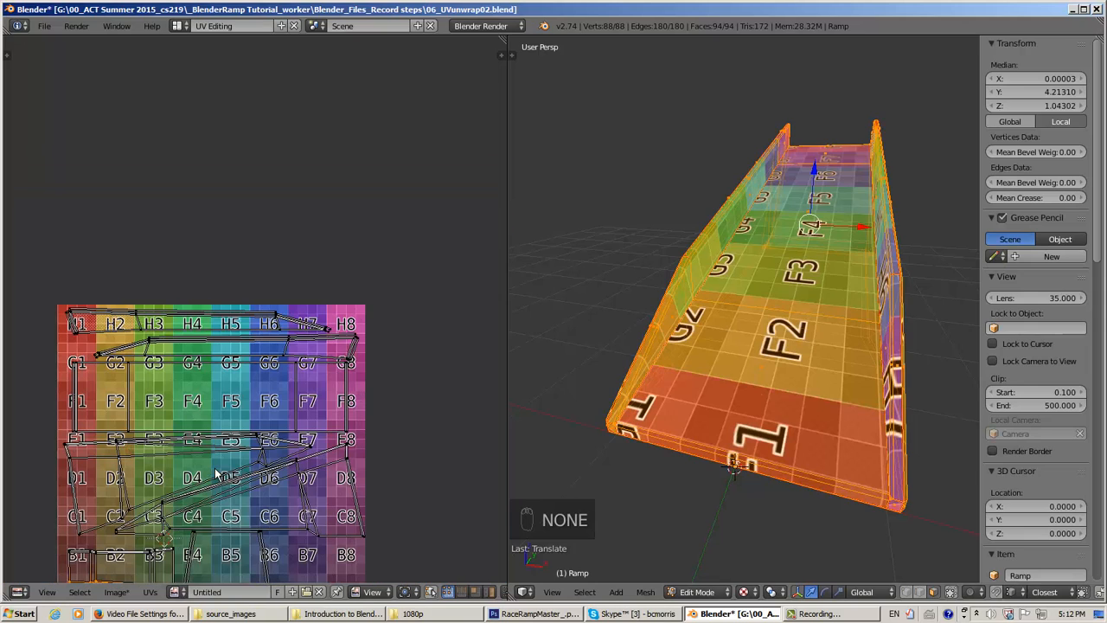
pyautogui.moveTo(303, 349); pyautogui.dragTo(366, 240, button='middle')
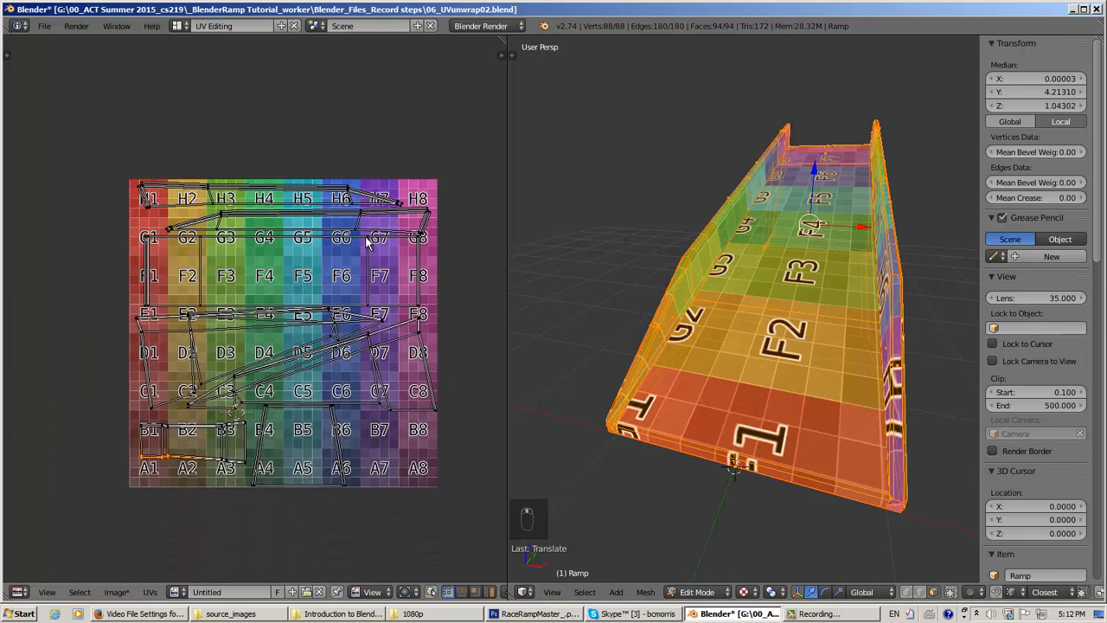
pyautogui.scroll(4, 366, 240)
pyautogui.scroll(-1, 208, 385)
pyautogui.scroll(2, 208, 378)
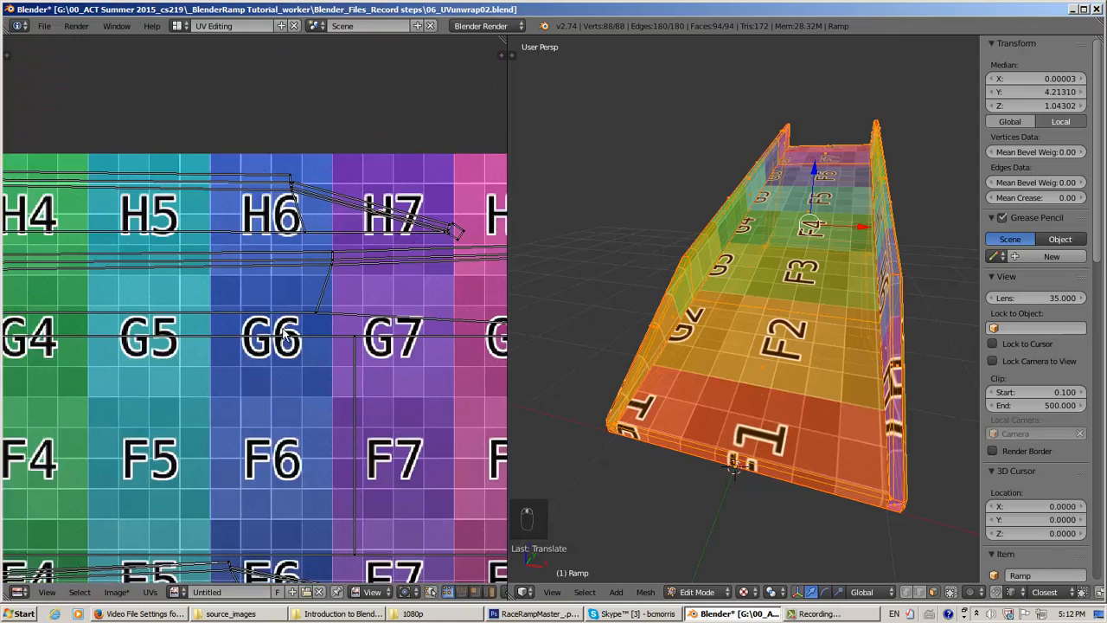
# - Compare the grid squares on the ramp's low-end side walls with the strip UVs around H7 and G8
pyautogui.moveTo(208, 378); pyautogui.dragTo(87, 419, button='middle')
pyautogui.moveTo(770, 299)
pyautogui.mouseDown(button='middle')
pyautogui.moveTo(900, 273)
pyautogui.moveTo(857, 260)
pyautogui.moveTo(783, 305)
pyautogui.moveTo(856, 297)
pyautogui.moveTo(764, 295)
pyautogui.mouseUp(button='middle')
pyautogui.scroll(3, 740, 294)
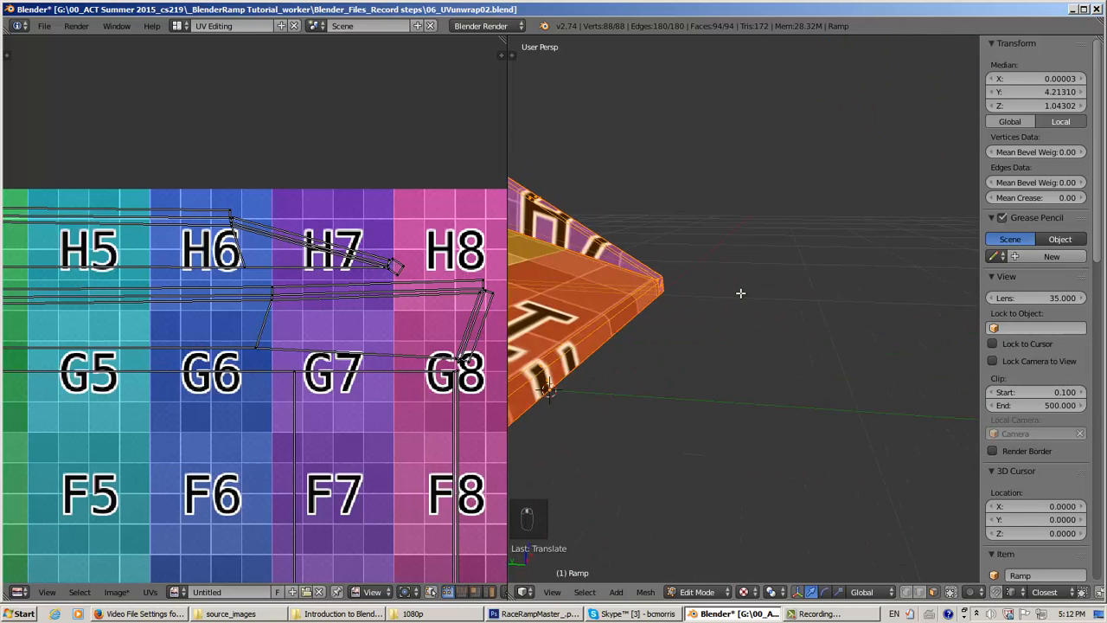
pyautogui.scroll(1, 642, 288)
pyautogui.moveTo(642, 288); pyautogui.dragTo(657, 321, button='middle')
pyautogui.scroll(2, 695, 324)
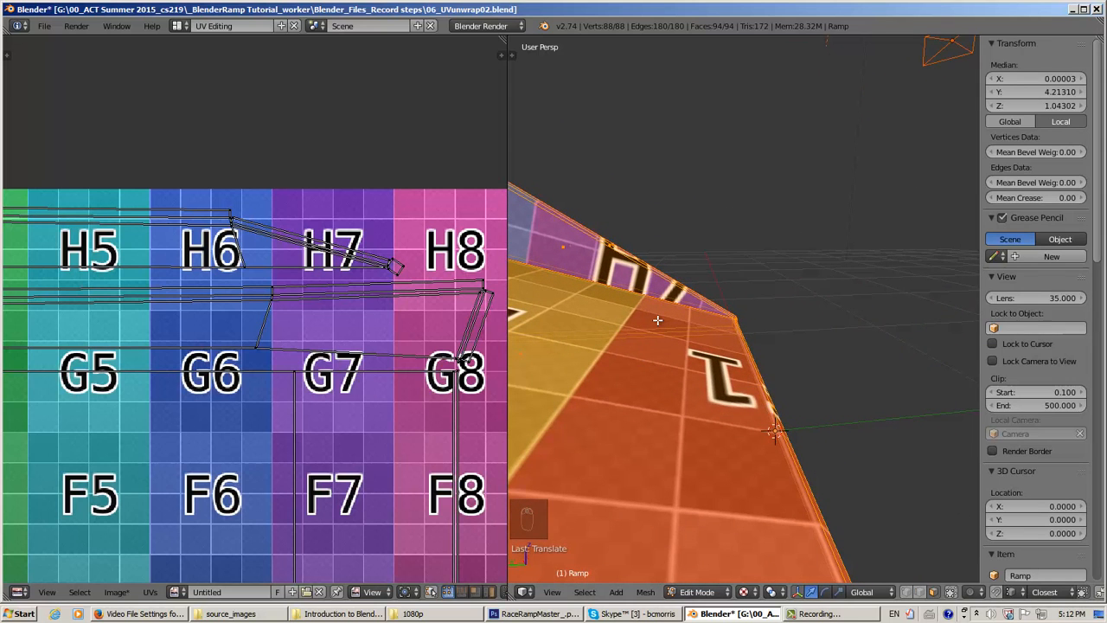
pyautogui.scroll(-3, 658, 320)
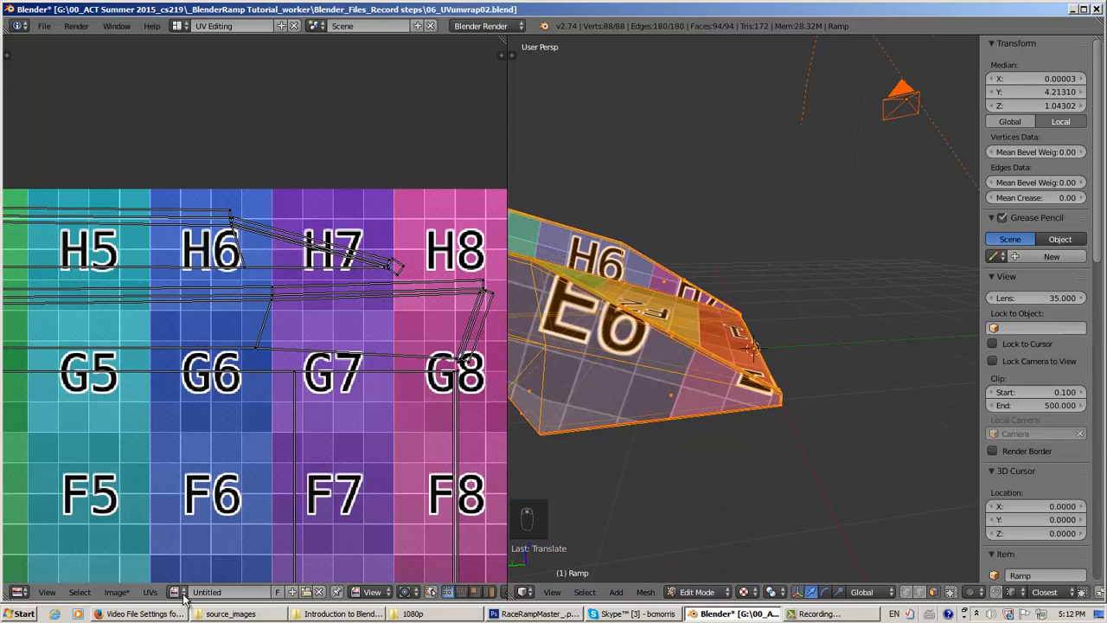
# - Restore RaceRampDiffuse_.jpg as the image behind the UV layout
pyautogui.click(185, 594)
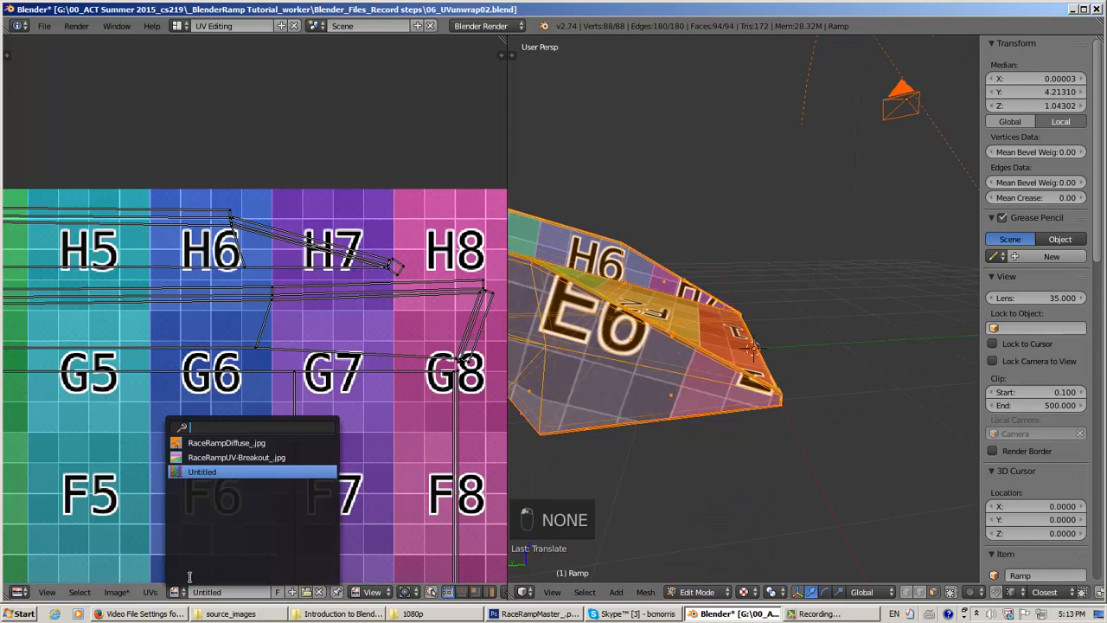
pyautogui.click(223, 443)
pyautogui.scroll(-7, 321, 284)
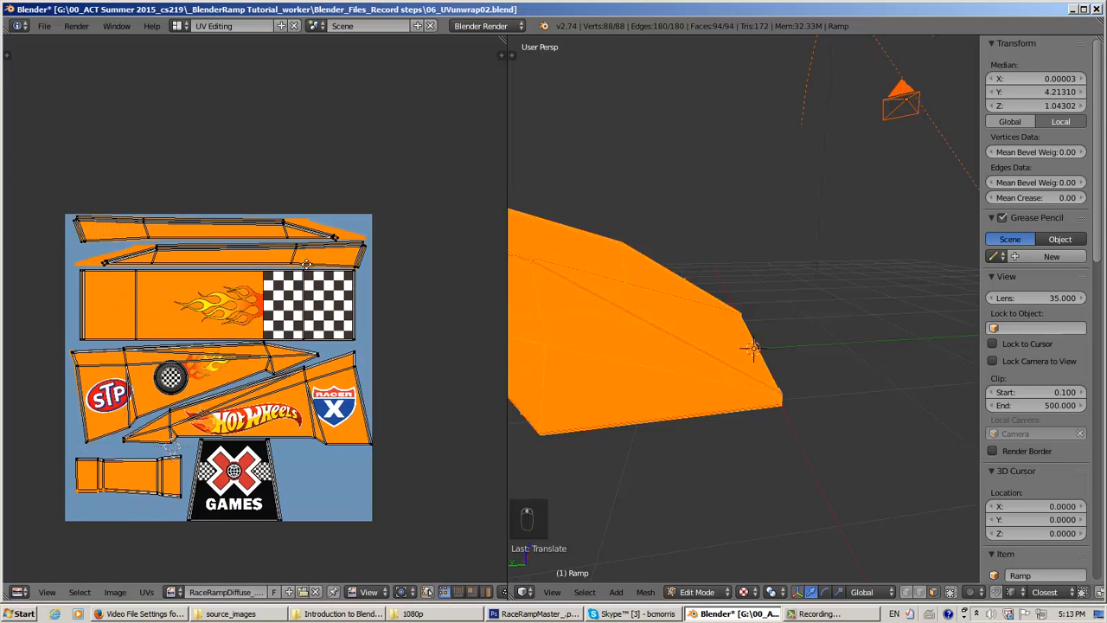
pyautogui.moveTo(304, 263); pyautogui.dragTo(302, 390, button='middle')
pyautogui.scroll(8, 276, 331)
pyautogui.scroll(-3, 173, 280)
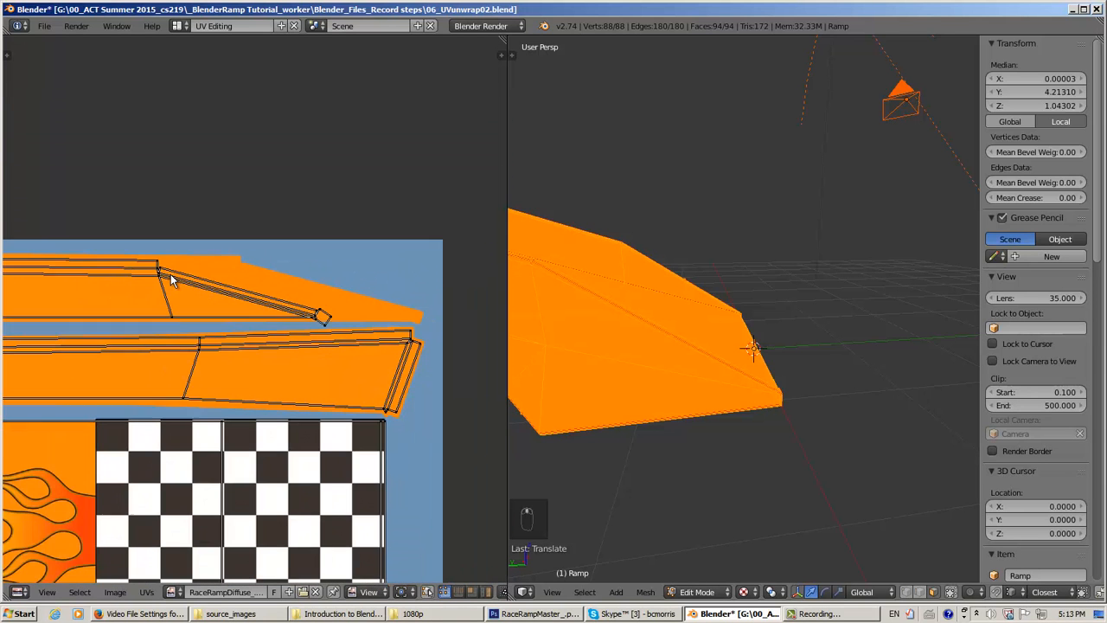
pyautogui.moveTo(171, 279); pyautogui.dragTo(219, 220, button='middle')
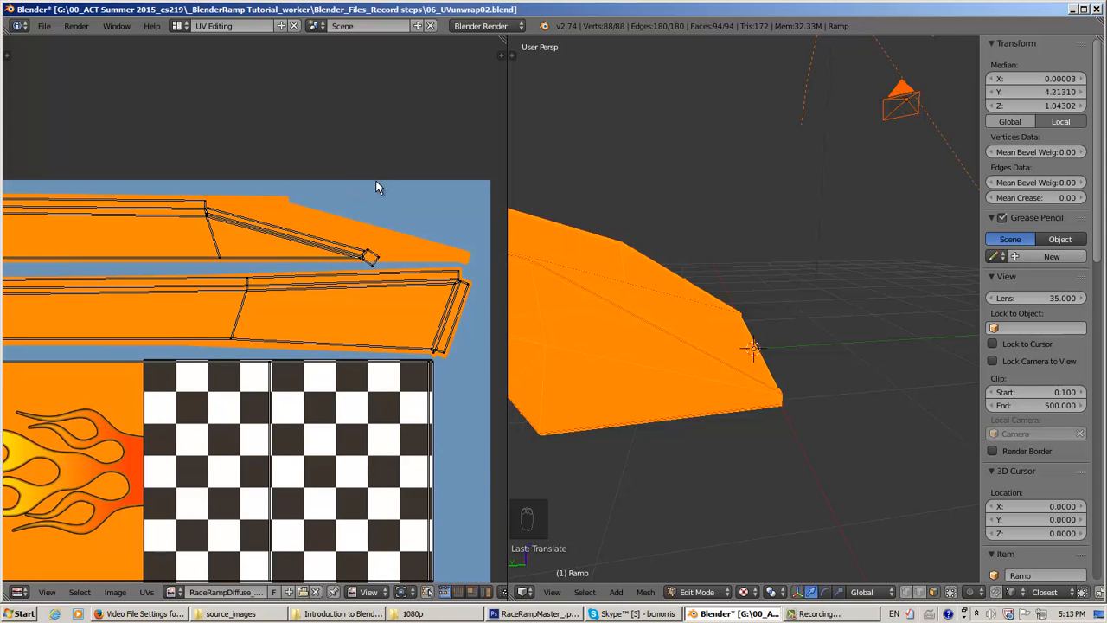
# - Select only the UVs at the tapered end of the uppermost strip and move them by about 168.4 in X and 2.9 in Y
pyautogui.press('a')
pyautogui.press('a')
pyautogui.press('a')
pyautogui.press('a')
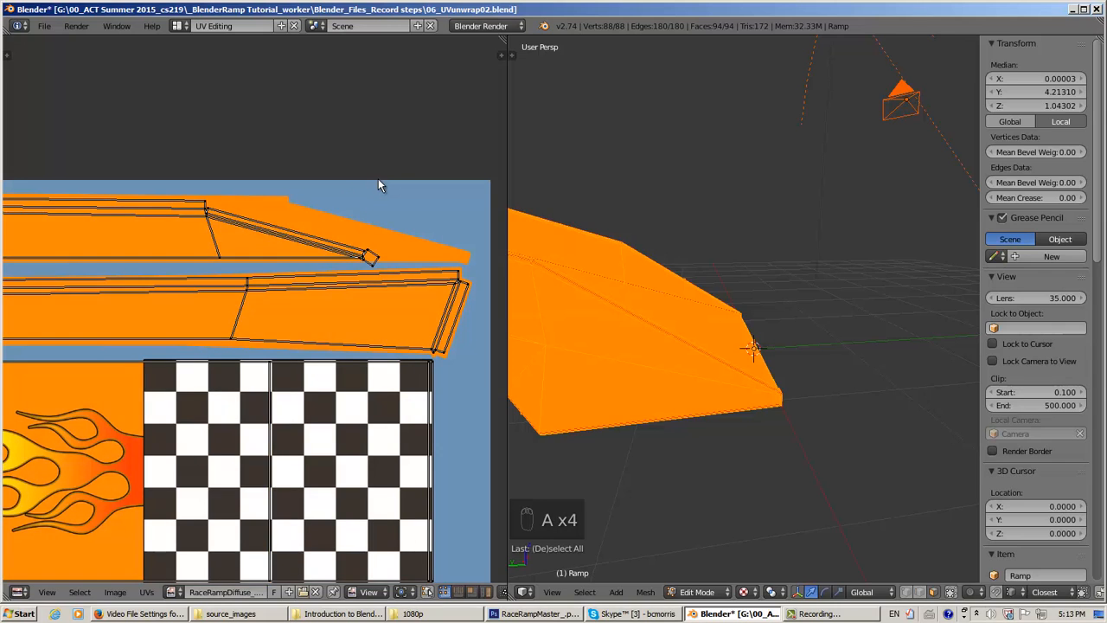
pyautogui.moveTo(372, 183)
pyautogui.keyDown('ctrl'); pyautogui.mouseDown()
pyautogui.moveTo(161, 207)
pyautogui.moveTo(235, 263)
pyautogui.moveTo(394, 272)
pyautogui.moveTo(383, 161)
pyautogui.mouseUp(); pyautogui.keyUp('ctrl')
pyautogui.moveTo(621, 299)
pyautogui.mouseDown(button='middle')
pyautogui.moveTo(626, 292)
pyautogui.moveTo(597, 296)
pyautogui.mouseUp(button='middle')
pyautogui.scroll(2, 595, 296)
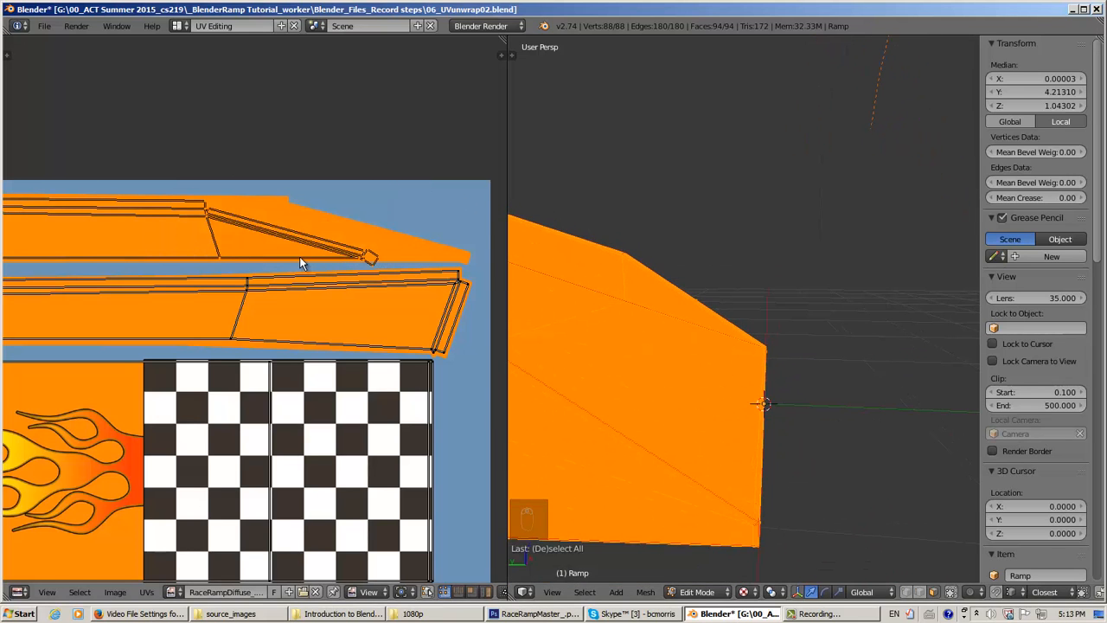
pyautogui.press('g')
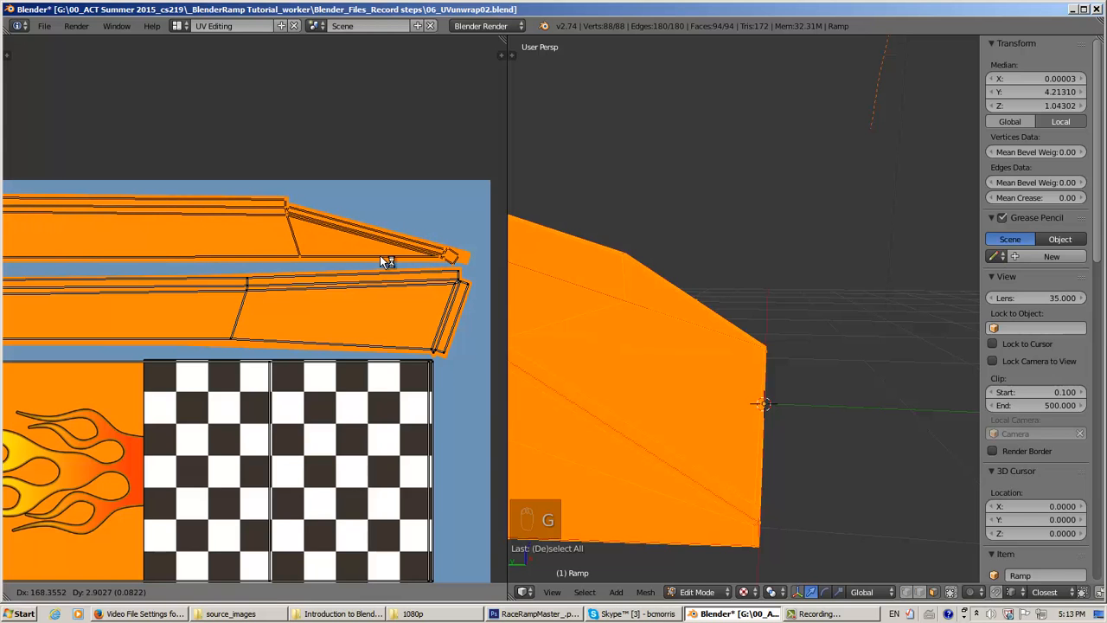
pyautogui.click(380, 255)
pyautogui.click(380, 255)
# - Display the Untitled test grid again to check the lengthened uppermost strip
pyautogui.moveTo(456, 279); pyautogui.dragTo(136, 288, button='middle')
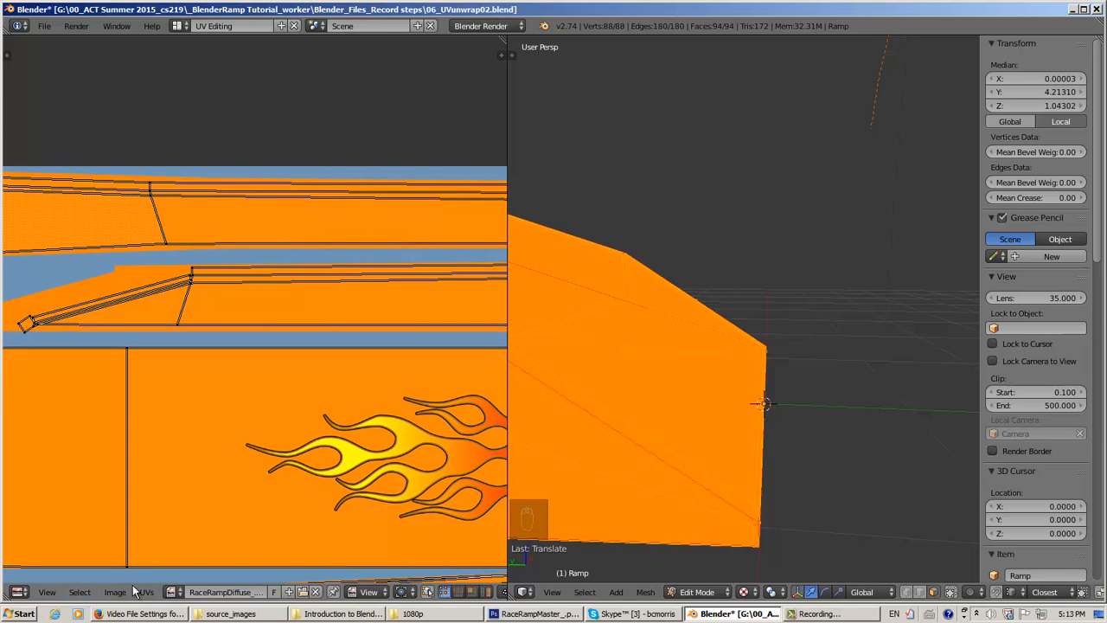
pyautogui.click(172, 592)
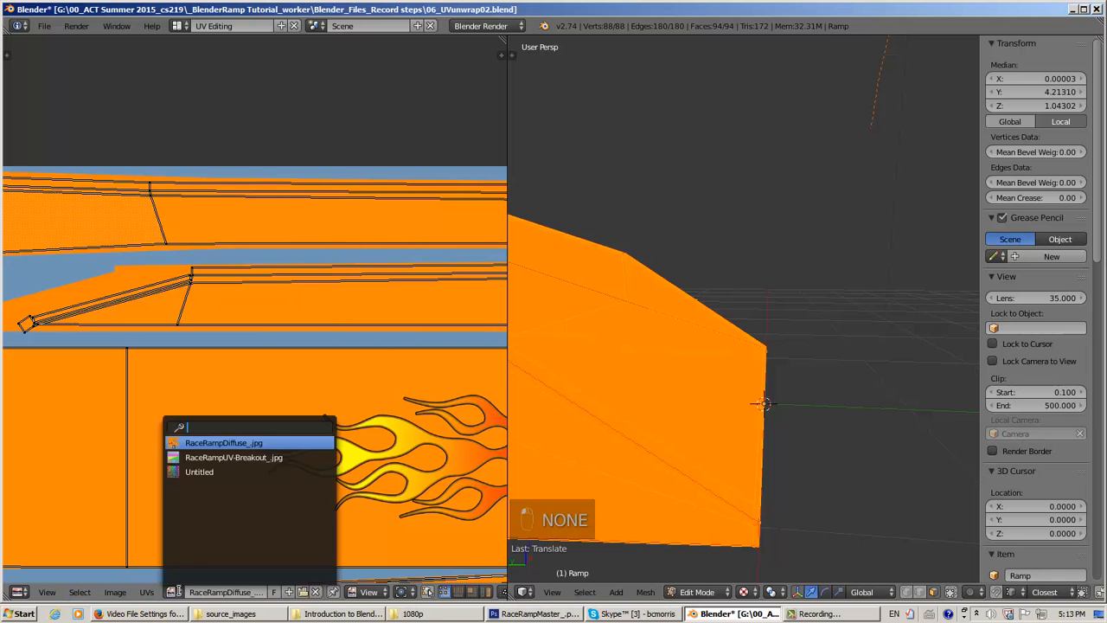
pyautogui.click(199, 471)
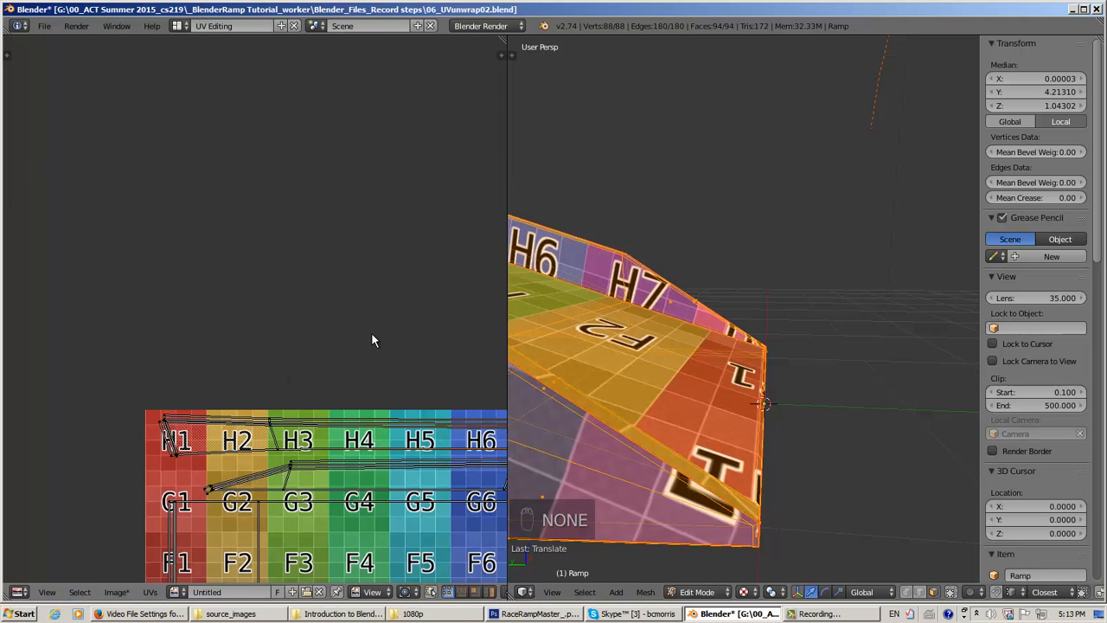
pyautogui.moveTo(373, 339); pyautogui.dragTo(192, 204, button='middle')
pyautogui.moveTo(349, 246); pyautogui.dragTo(305, 236, button='middle')
pyautogui.scroll(5, 304, 236)
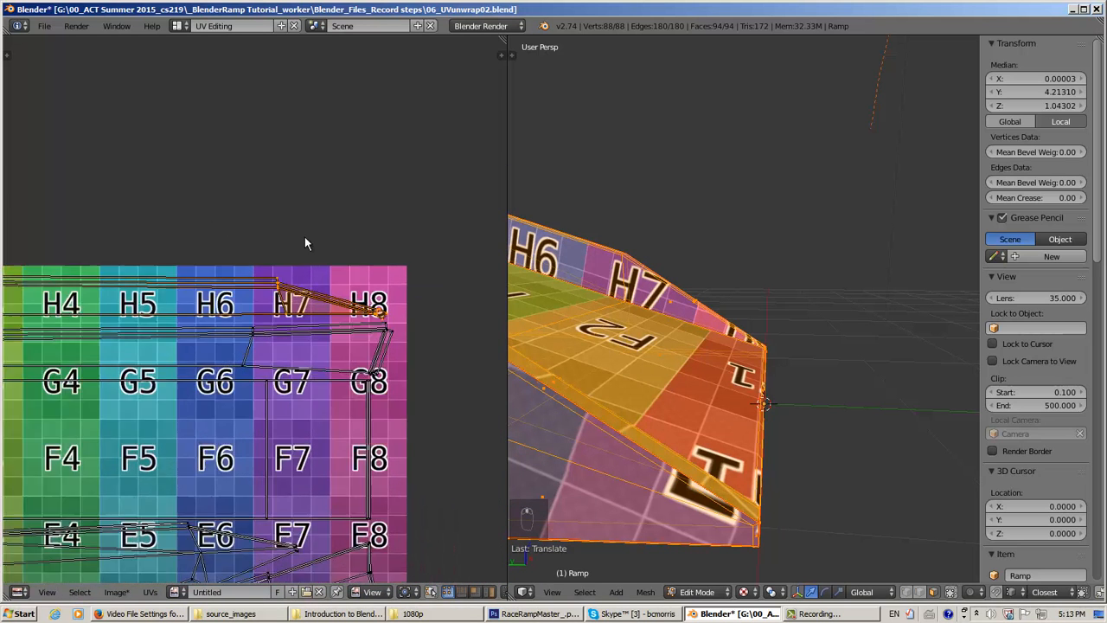
# - Compare the grid squares on the inner and outer faces of the ramp's side walls for stretching
pyautogui.moveTo(636, 360); pyautogui.dragTo(690, 363, button='middle')
pyautogui.scroll(2, 688, 411)
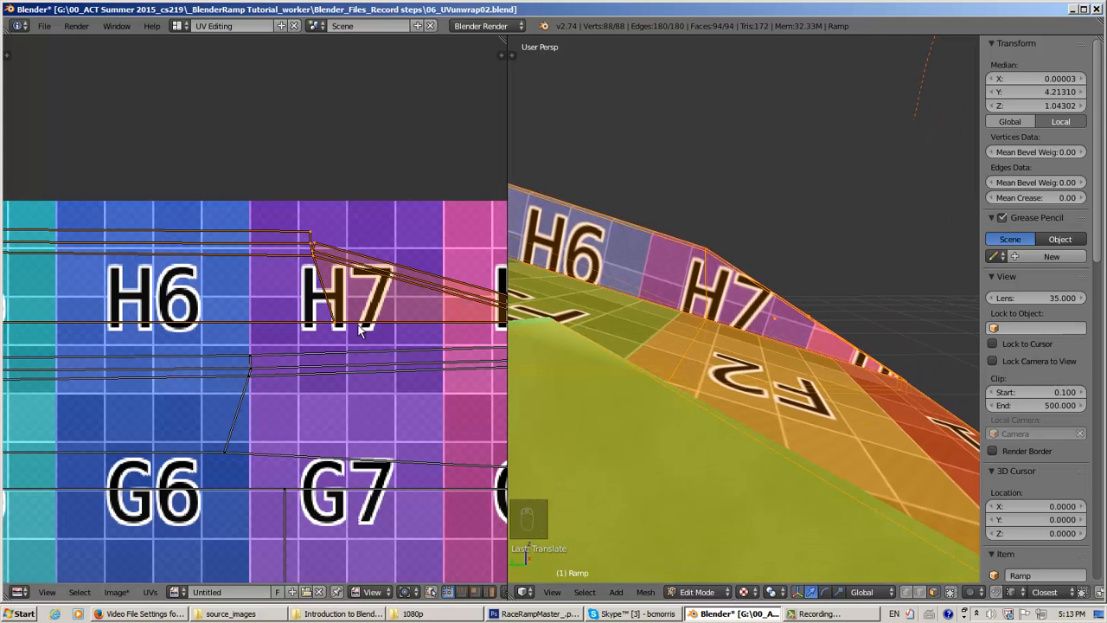
pyautogui.moveTo(374, 309); pyautogui.dragTo(278, 305, button='middle')
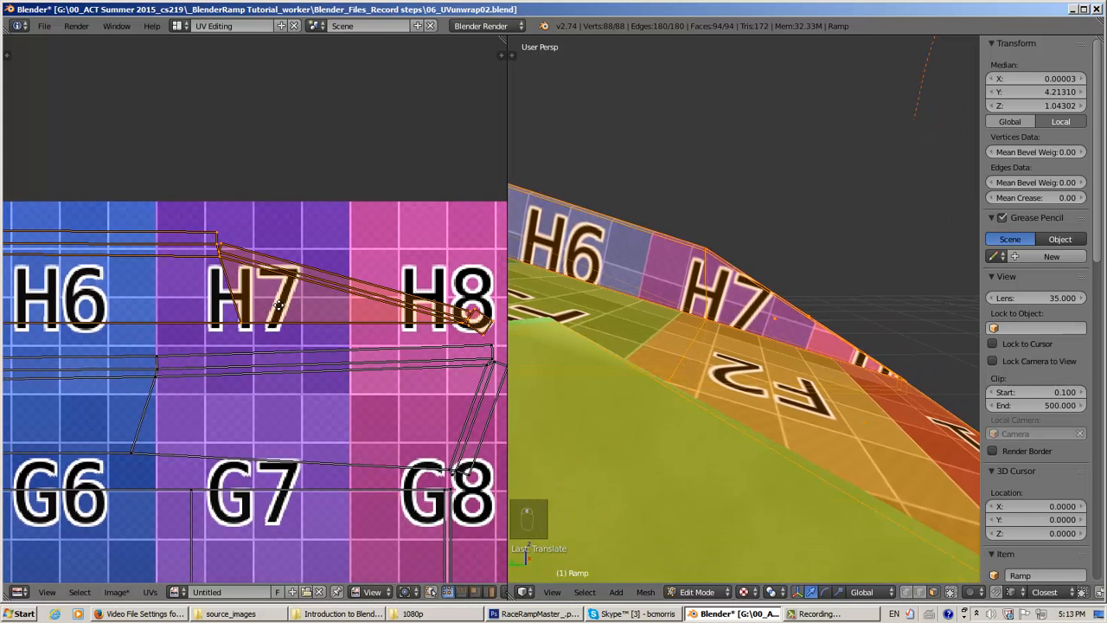
pyautogui.scroll(-2, 699, 306)
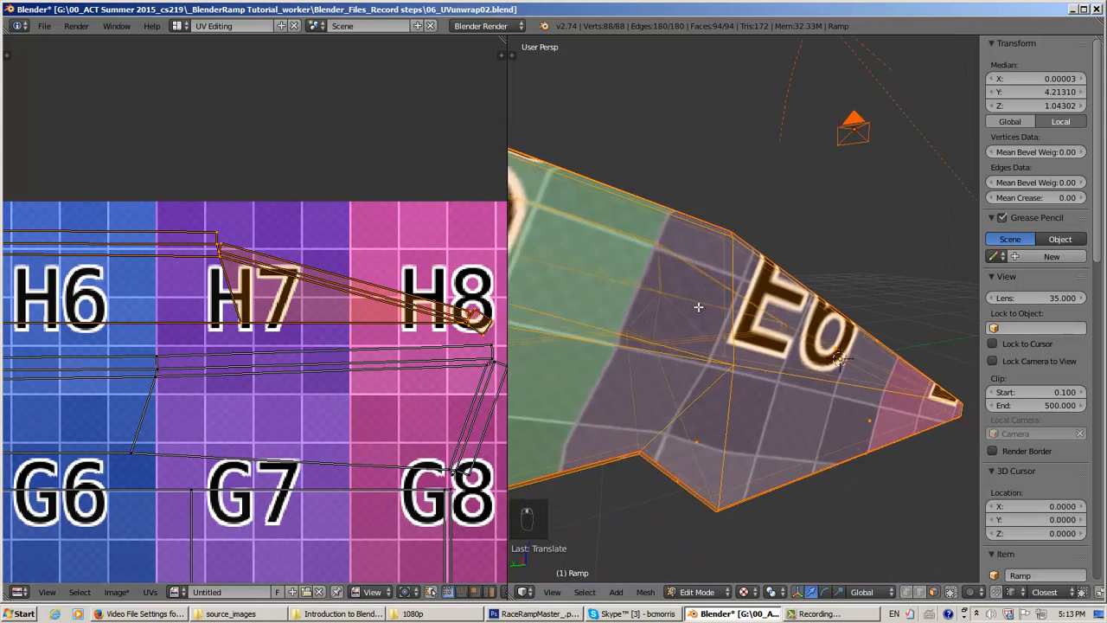
pyautogui.scroll(3, 666, 306)
pyautogui.keyDown('shift'); pyautogui.moveTo(640, 295); pyautogui.dragTo(826, 346, button='middle'); pyautogui.keyUp('shift')
pyautogui.scroll(-2, 820, 348)
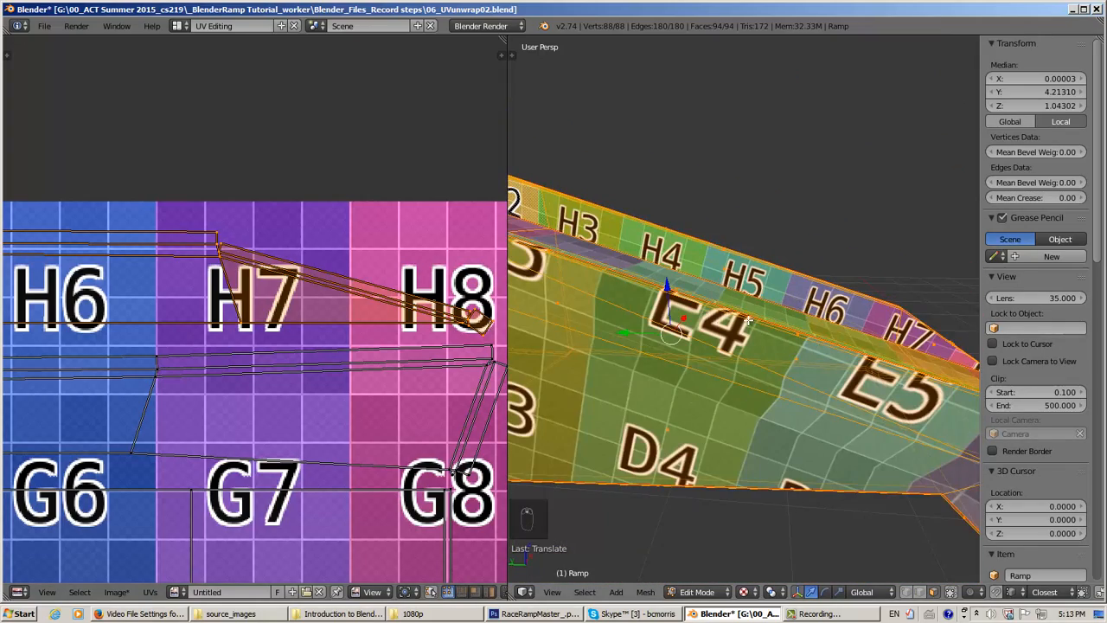
pyautogui.keyDown('shift'); pyautogui.moveTo(750, 321); pyautogui.dragTo(563, 279, button='middle'); pyautogui.keyUp('shift')
pyautogui.scroll(2, 564, 278)
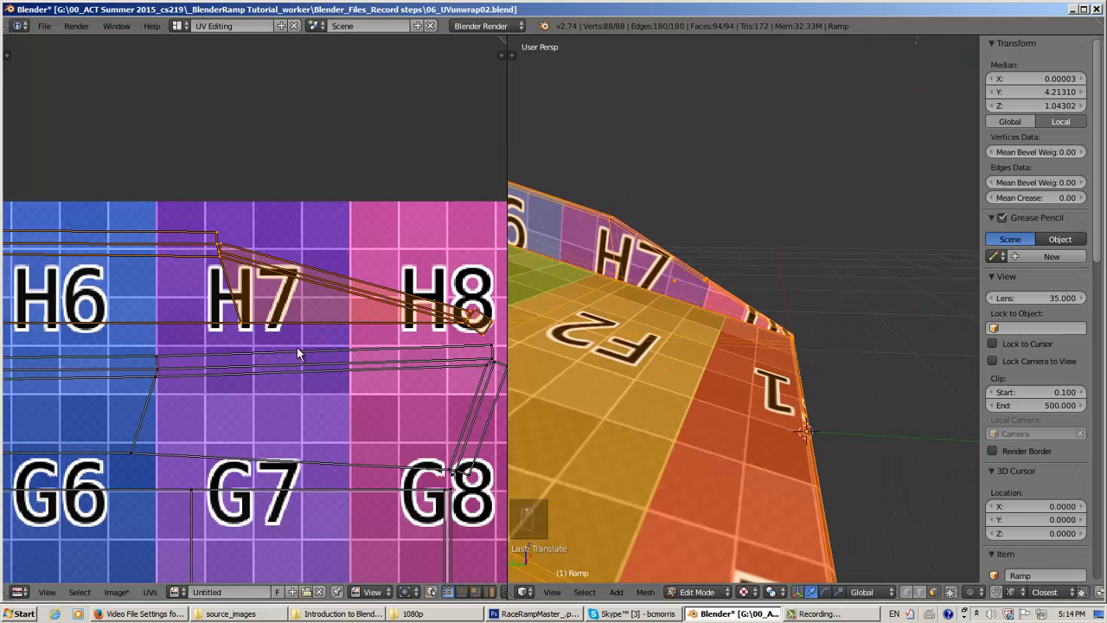
# - Examine the grid at the tapered tip of the side wall and the matching UVs around H8
pyautogui.moveTo(191, 531); pyautogui.dragTo(209, 418, button='middle')
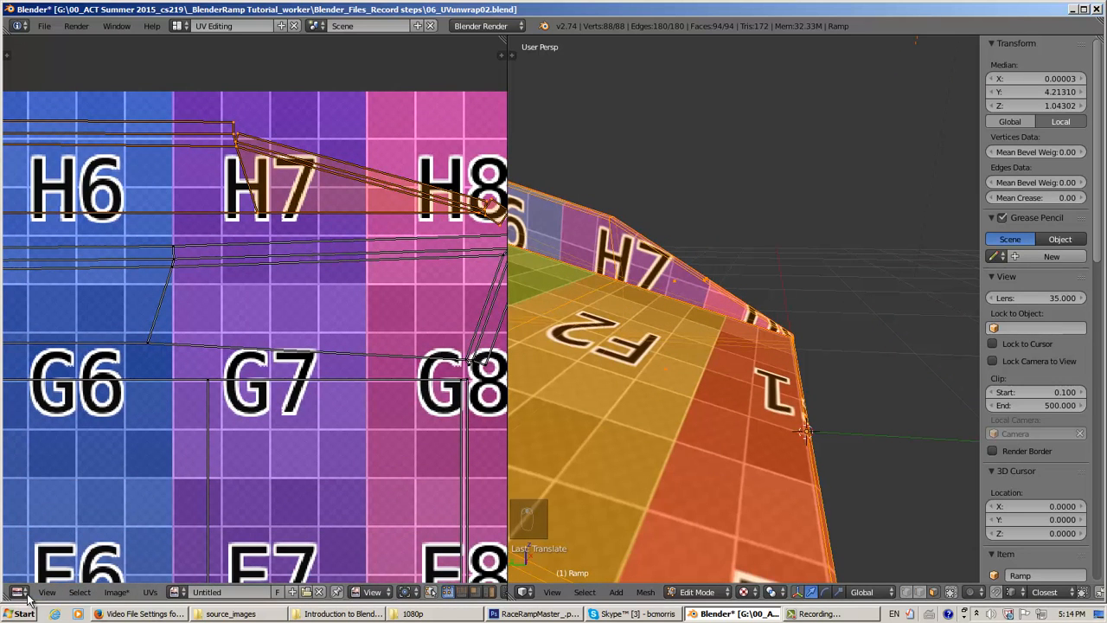
pyautogui.scroll(-6, 545, 351)
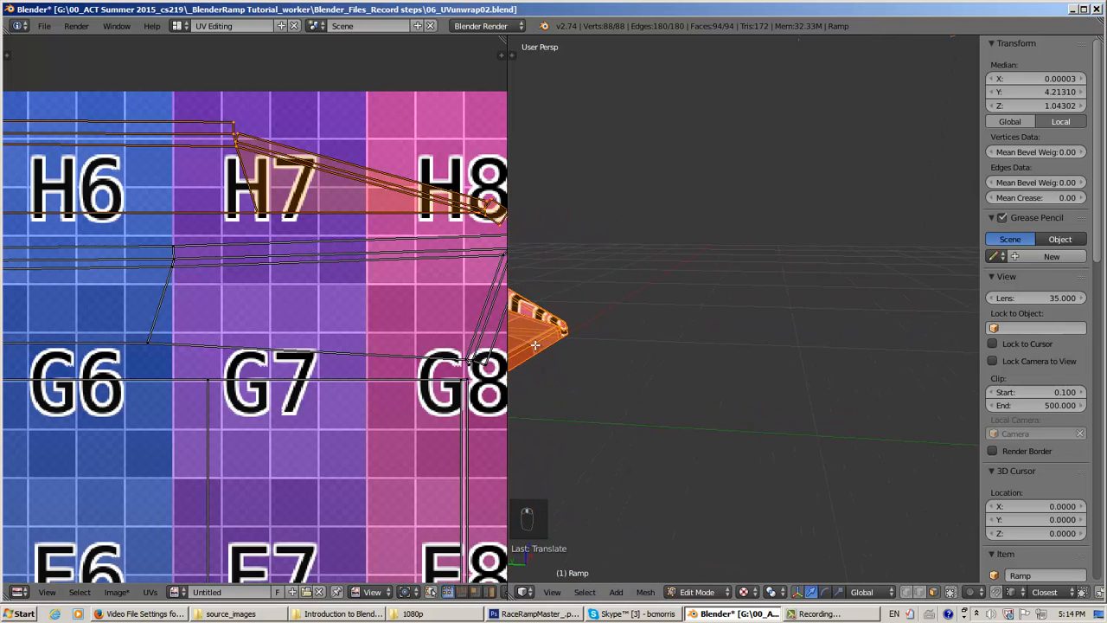
pyautogui.scroll(-2, 545, 350)
pyautogui.scroll(10, 576, 358)
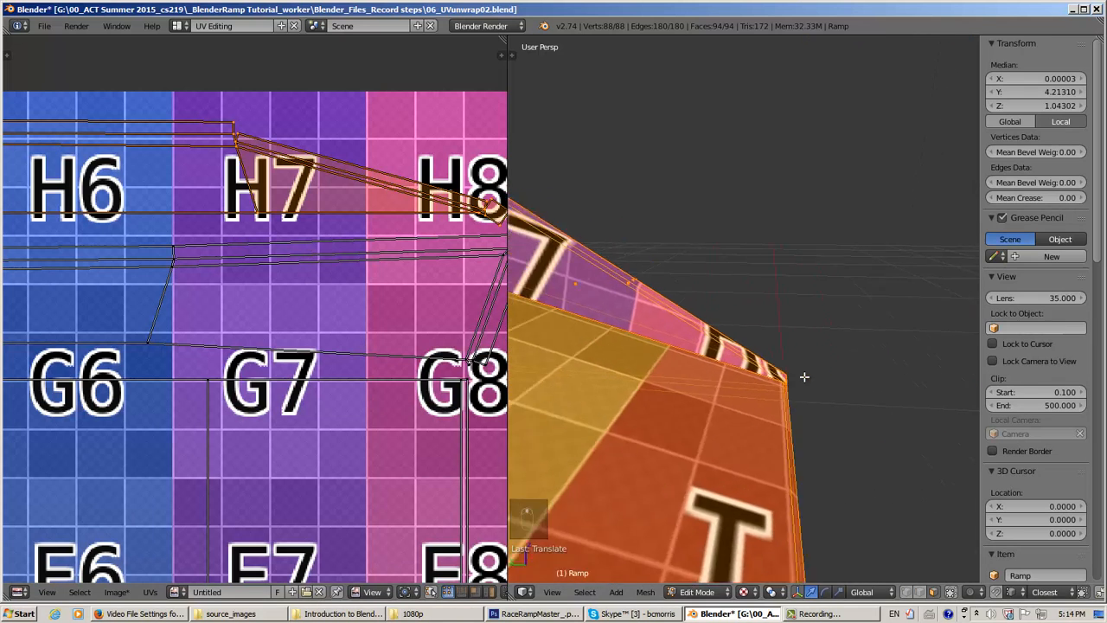
pyautogui.moveTo(463, 230); pyautogui.dragTo(344, 227, button='middle')
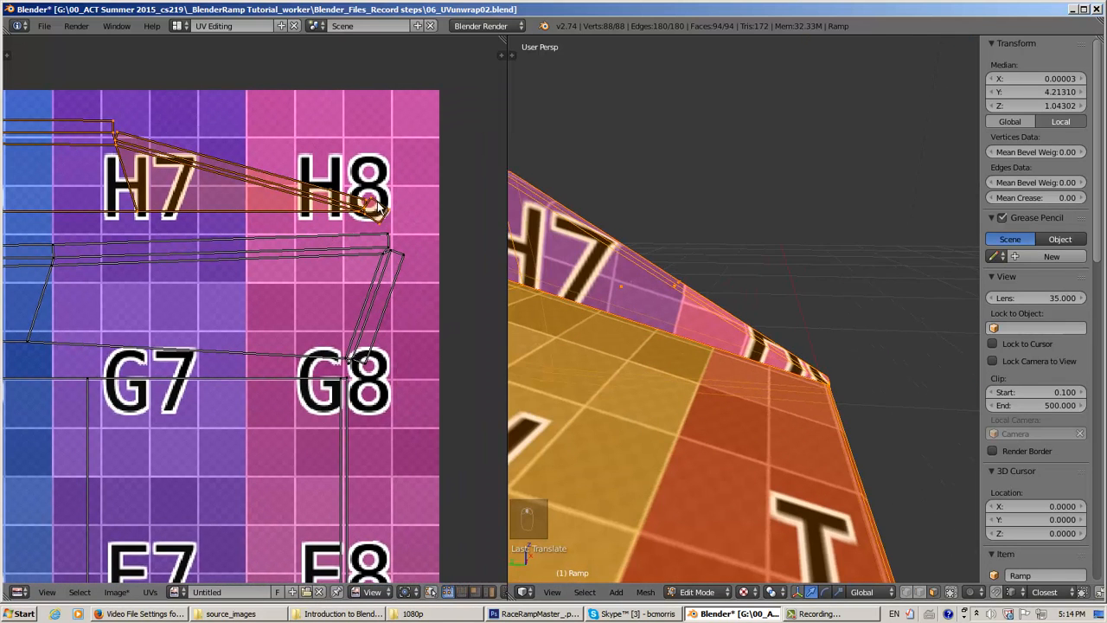
pyautogui.moveTo(293, 302); pyautogui.dragTo(374, 280, button='middle')
pyautogui.scroll(-4, 376, 286)
pyautogui.moveTo(254, 320); pyautogui.dragTo(391, 235, button='middle')
# - Return the UV editor's image from the test grid to RaceRampDiffuse_.jpg
pyautogui.click(175, 591)
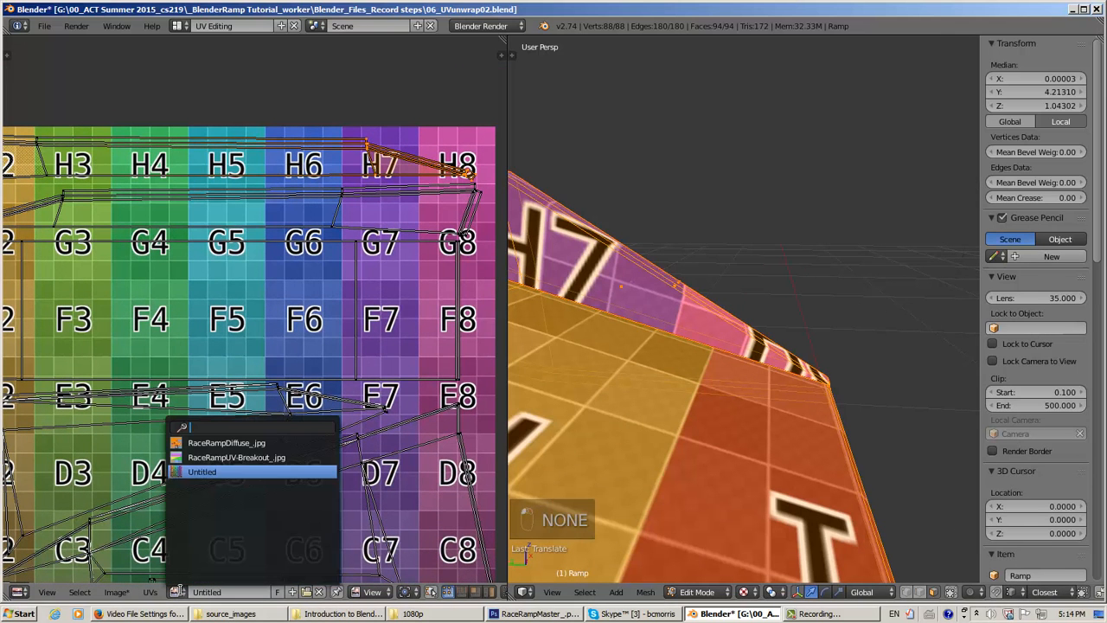
pyautogui.click(192, 445)
pyautogui.moveTo(381, 188); pyautogui.dragTo(172, 317, button='middle')
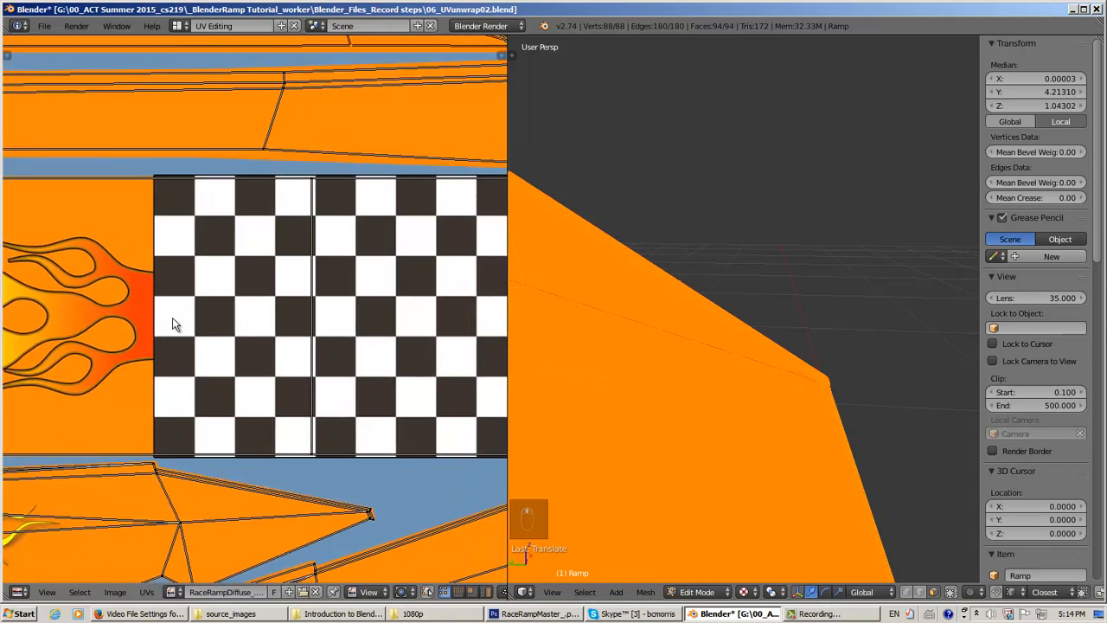
pyautogui.scroll(-3, 194, 297)
pyautogui.moveTo(312, 191); pyautogui.dragTo(197, 269, button='middle')
pyautogui.scroll(6, 197, 269)
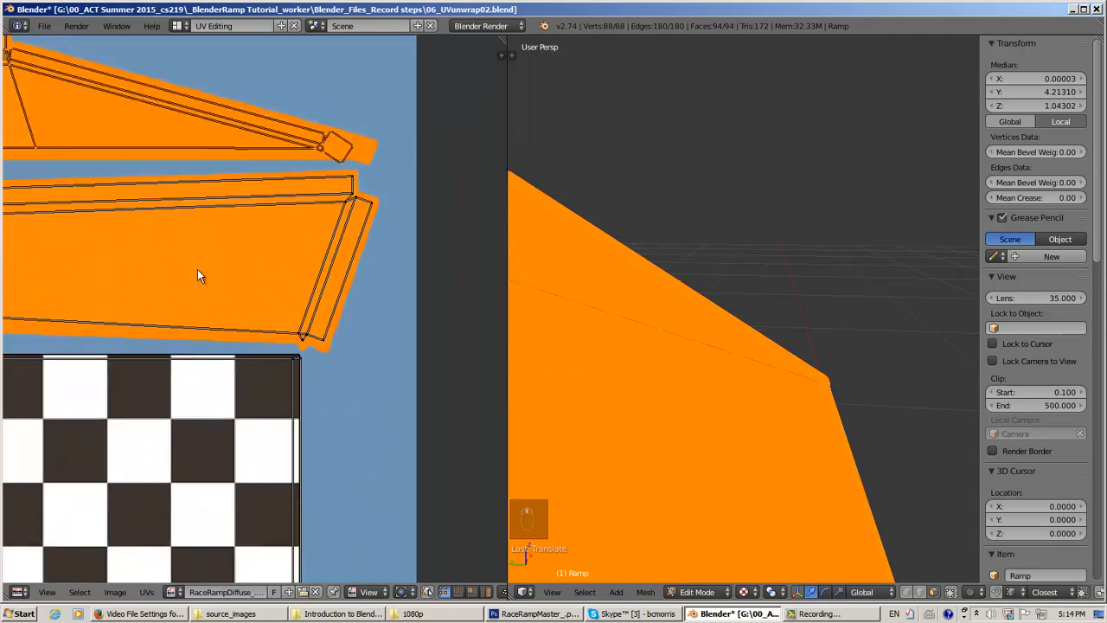
# - Split the square end face at the right tip of the tapered second strip from its UV island and move it slightly off the tip
pyautogui.moveTo(308, 178); pyautogui.dragTo(252, 381, button='middle')
pyautogui.scroll(2, 250, 394)
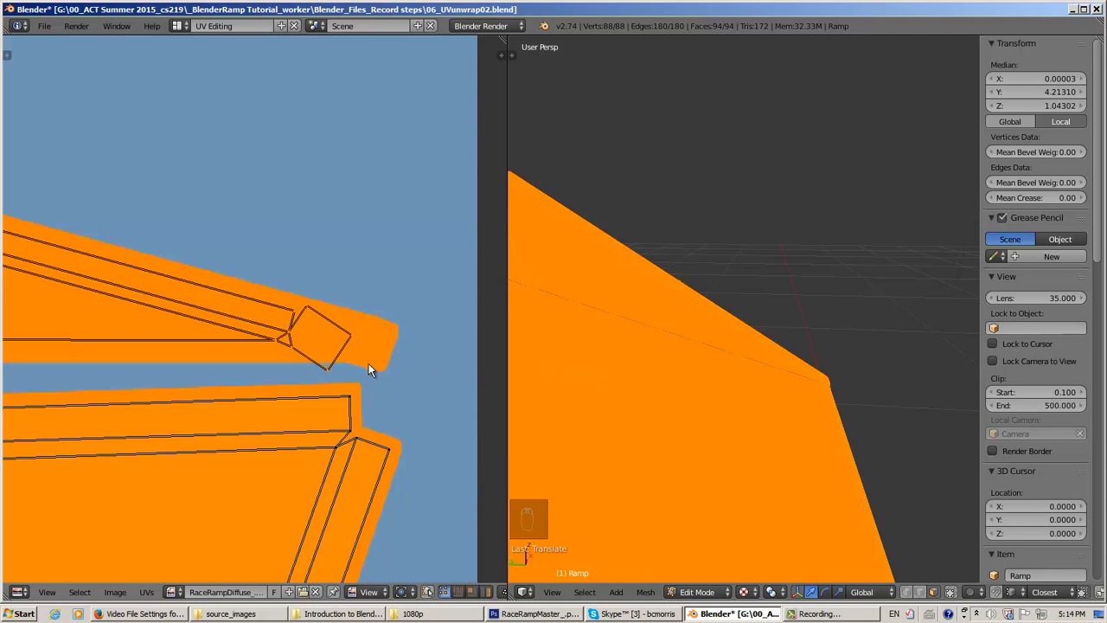
pyautogui.scroll(-2, 344, 335)
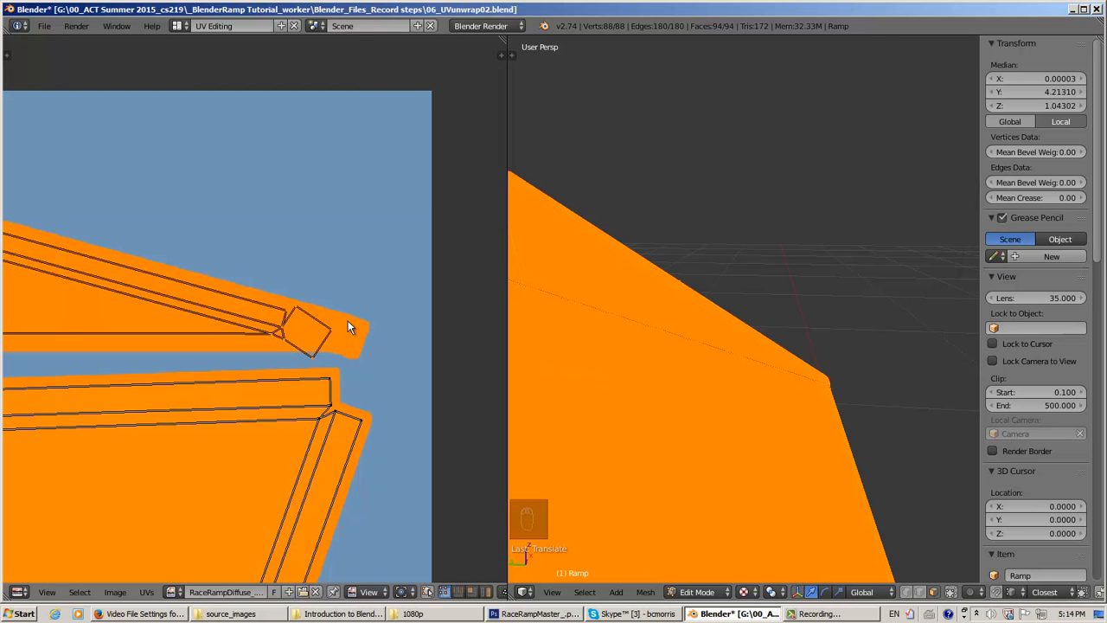
pyautogui.scroll(2, 349, 322)
pyautogui.moveTo(400, 334); pyautogui.dragTo(370, 283, button='middle')
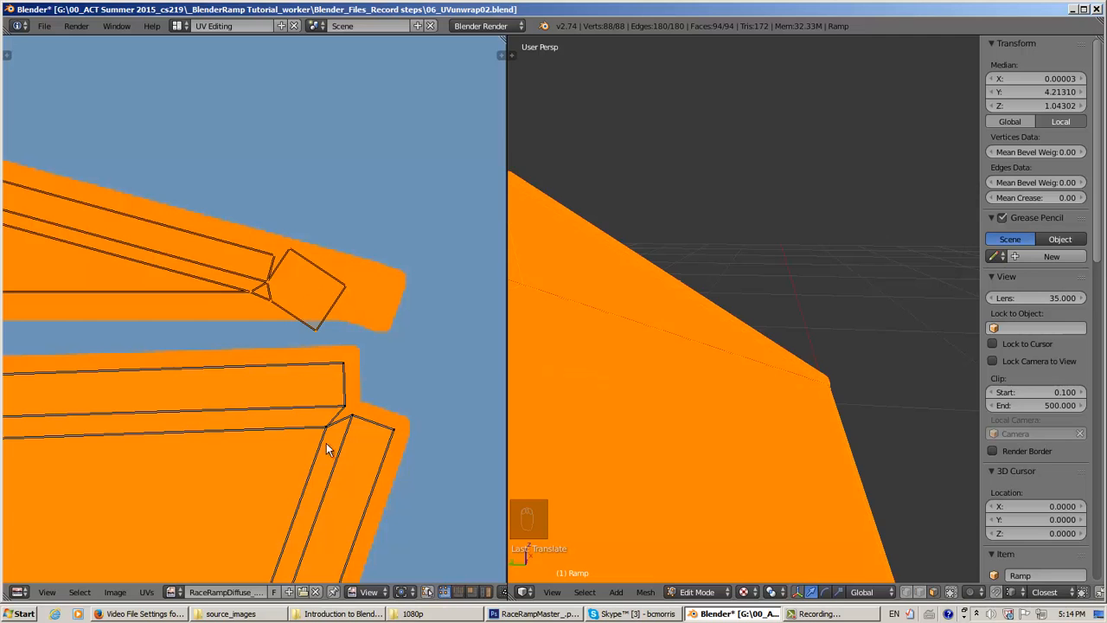
pyautogui.click(471, 593)
pyautogui.click(307, 278)
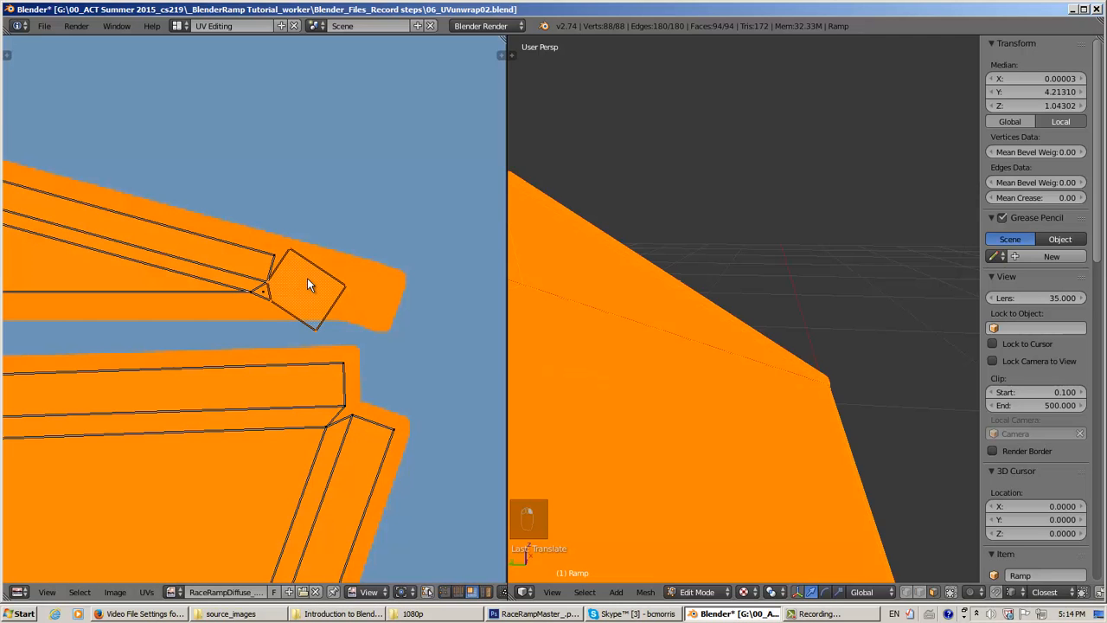
pyautogui.moveTo(307, 278); pyautogui.dragTo(273, 251, button='middle')
pyautogui.scroll(2, 329, 212)
pyautogui.scroll(3, 273, 252)
pyautogui.moveTo(319, 184); pyautogui.dragTo(279, 314, button='middle')
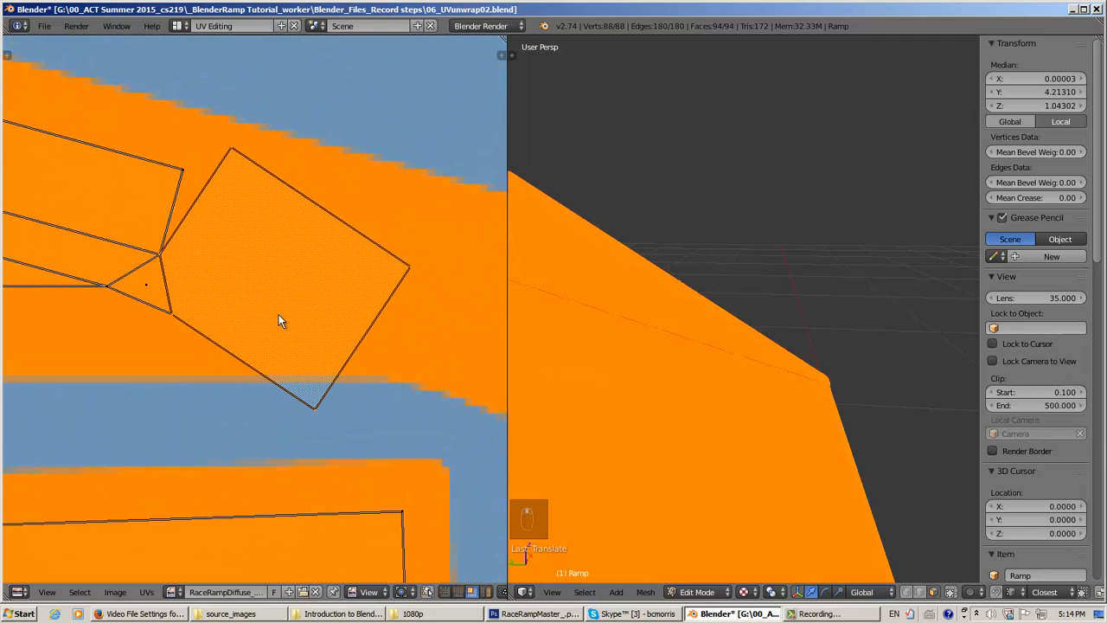
pyautogui.scroll(-2, 278, 314)
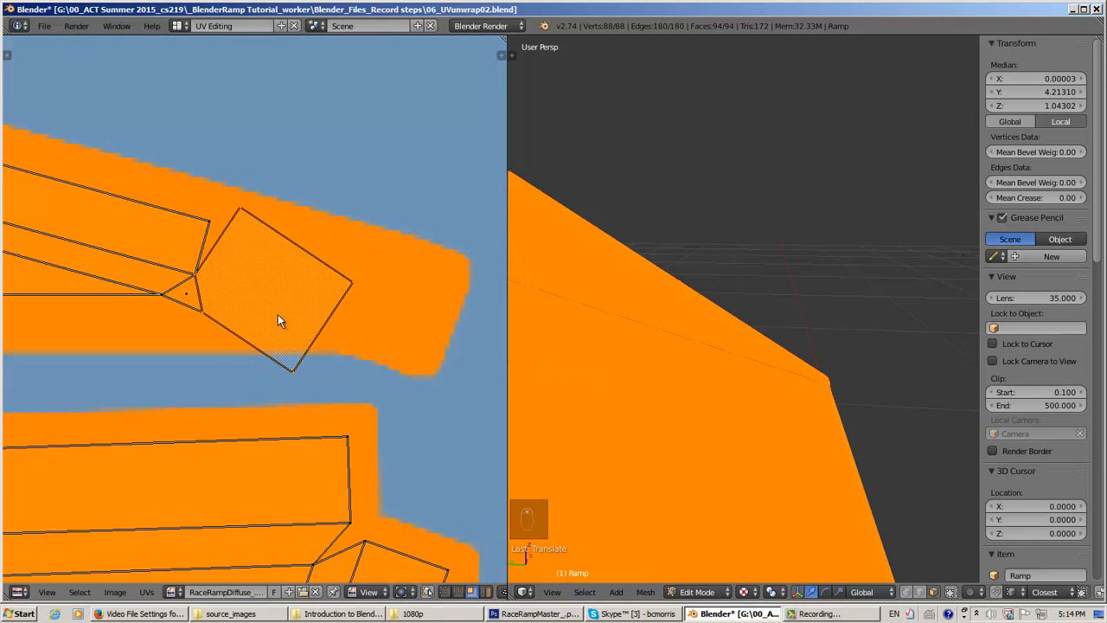
pyautogui.moveTo(278, 314); pyautogui.dragTo(350, 280, button='middle')
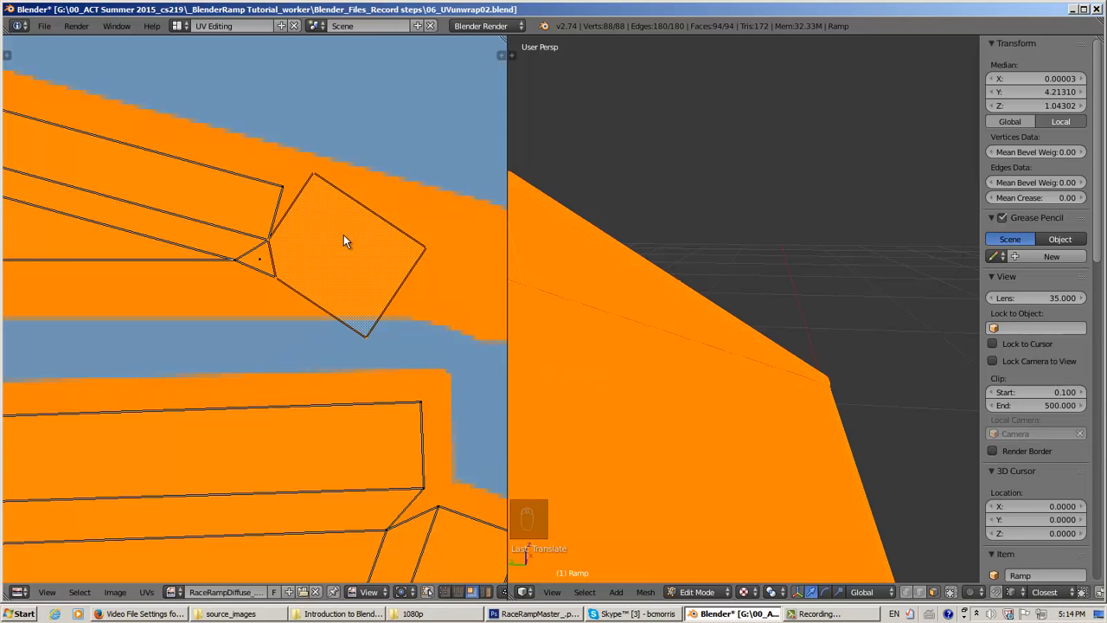
pyautogui.moveTo(344, 242); pyautogui.dragTo(337, 223, button='middle')
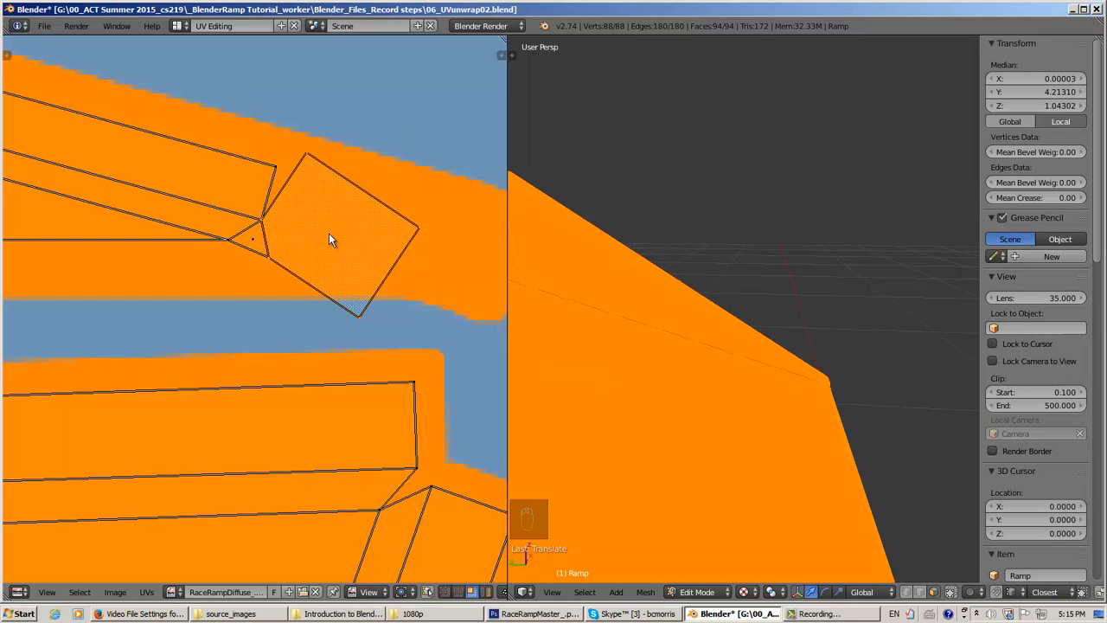
pyautogui.press('y')
pyautogui.press('g')
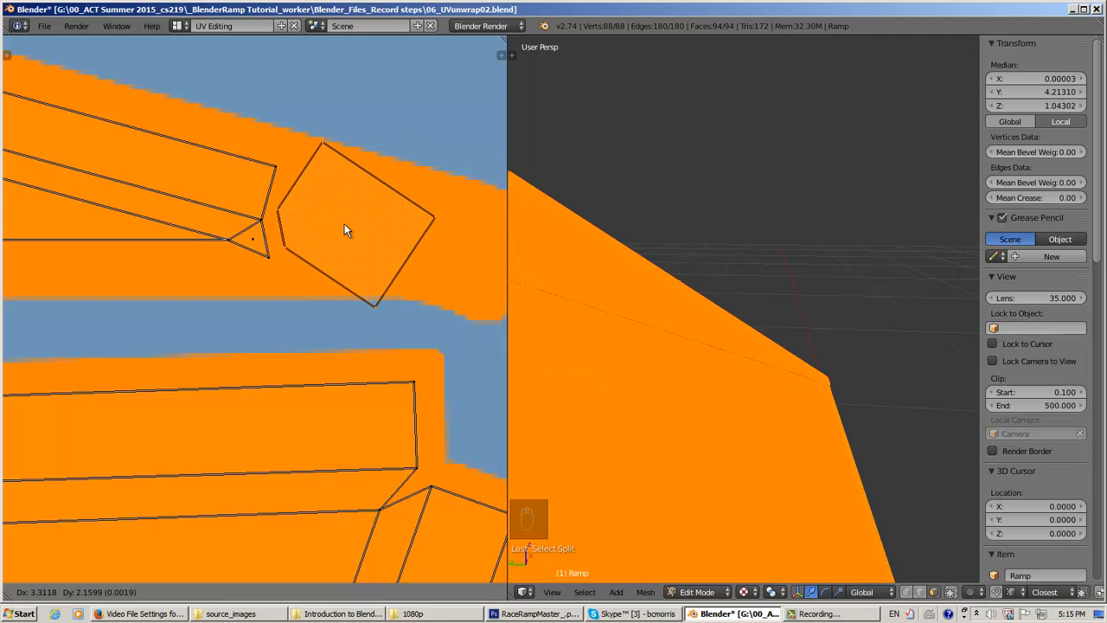
# - Scale down the detached square UV face and shift it slightly up so it lies fully inside the orange paint
pyautogui.press('s')
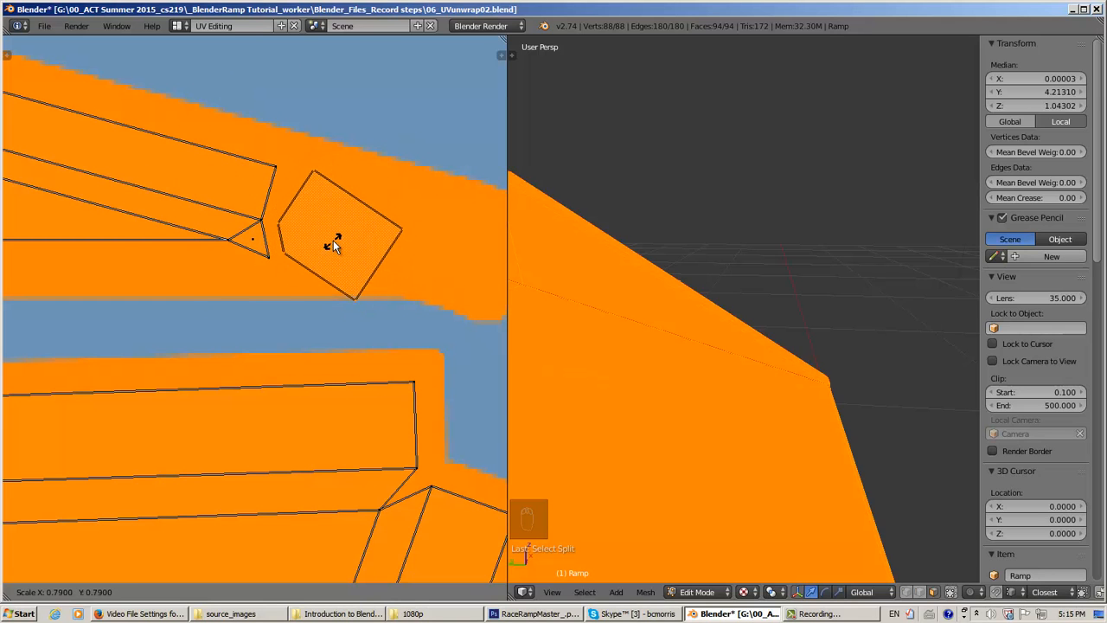
pyautogui.click(334, 246)
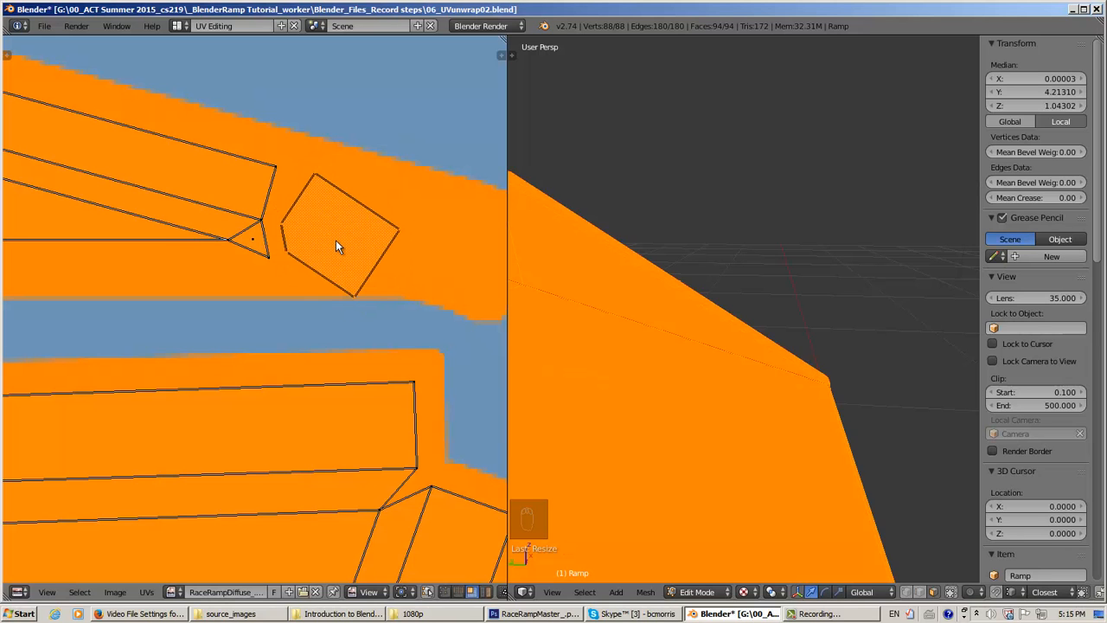
pyautogui.press('g')
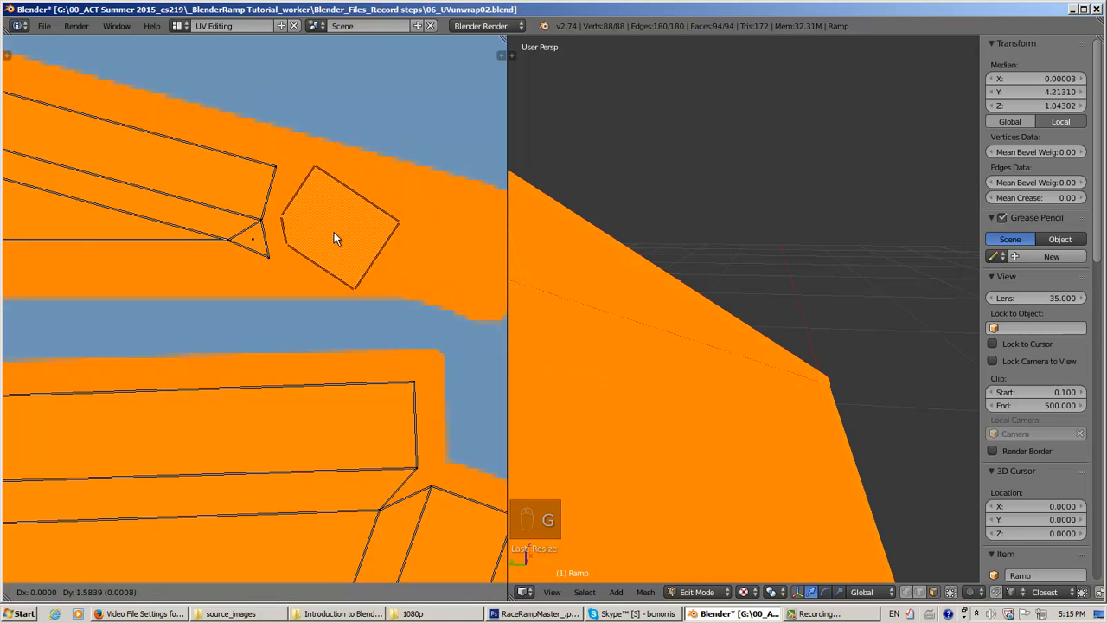
pyautogui.click(331, 231)
pyautogui.scroll(-1, 398, 244)
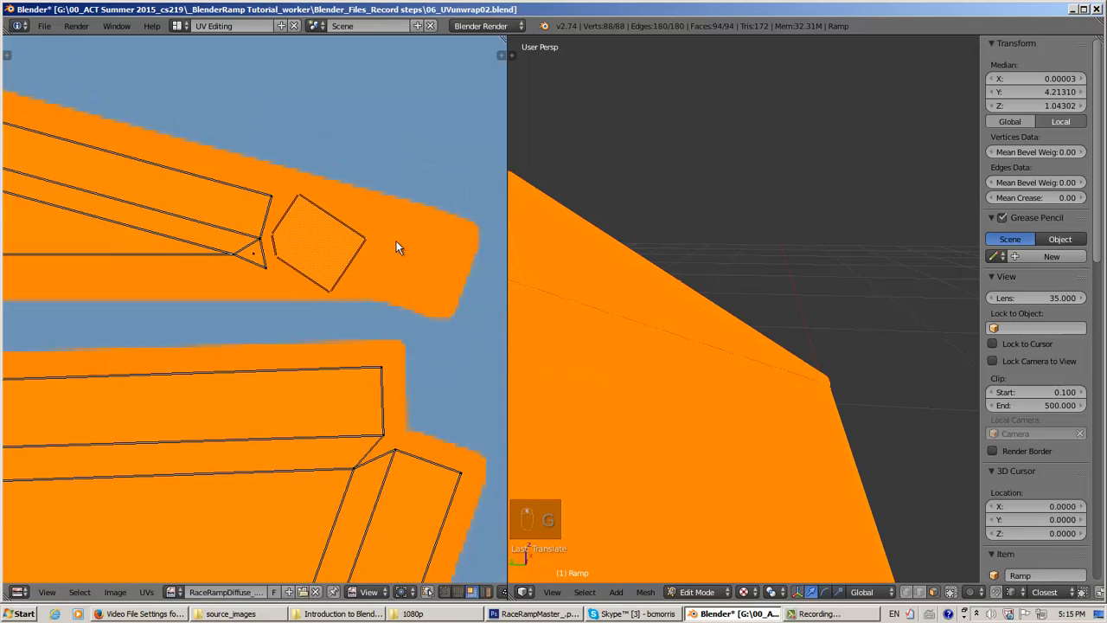
# - Examine how the two uppermost UV strips line up with the orange paint from their right ends to their left ends
pyautogui.scroll(-4, 397, 247)
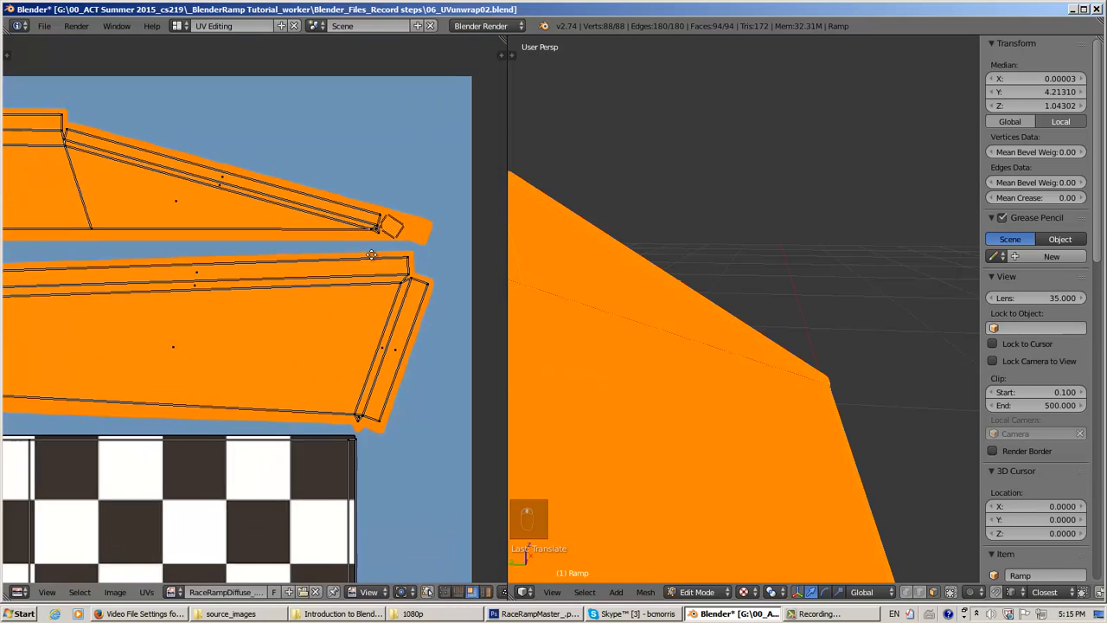
pyautogui.scroll(3, 417, 232)
pyautogui.scroll(-4, 417, 232)
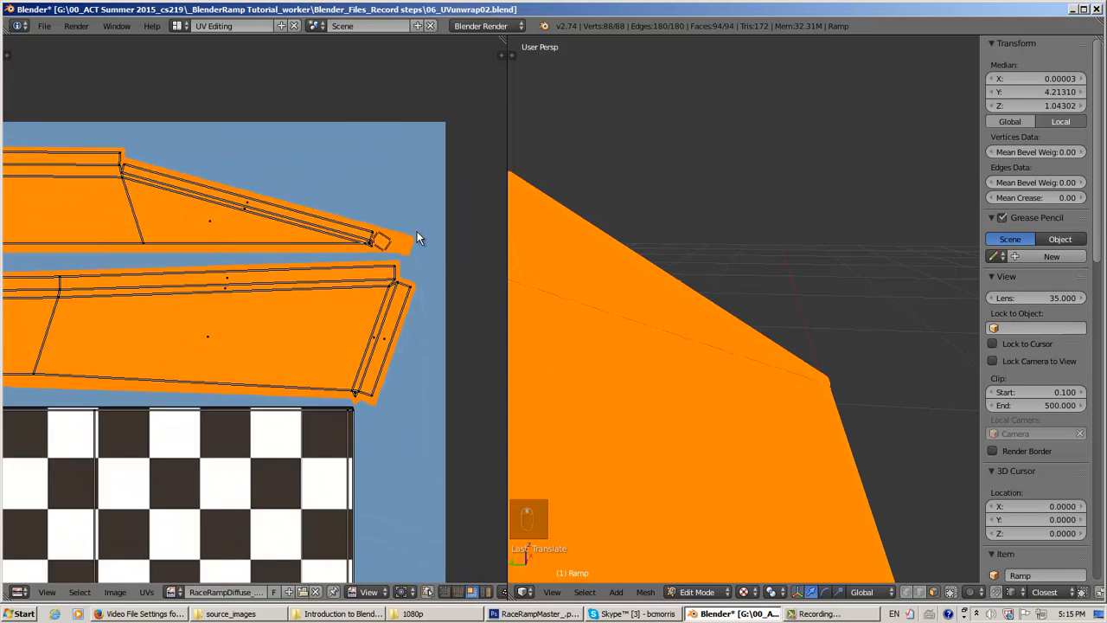
pyautogui.scroll(-1, 417, 232)
pyautogui.moveTo(277, 290); pyautogui.dragTo(125, 430, button='middle')
pyautogui.scroll(3, 259, 214)
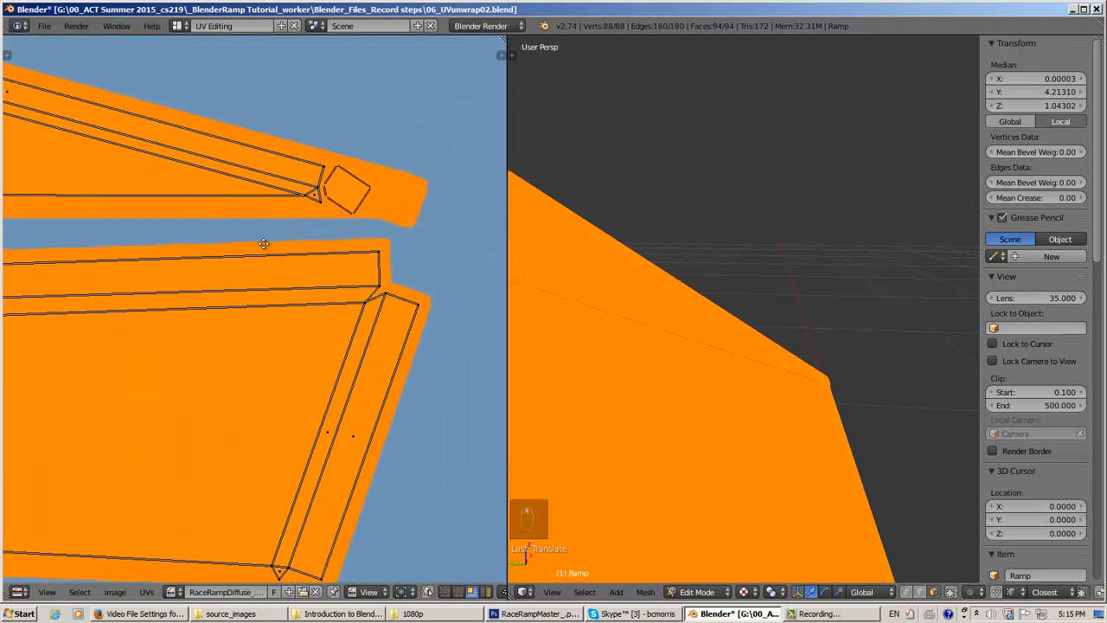
pyautogui.scroll(-3, 332, 230)
pyautogui.moveTo(332, 230); pyautogui.dragTo(172, 334, button='middle')
pyautogui.scroll(3, 411, 264)
pyautogui.scroll(-3, 411, 264)
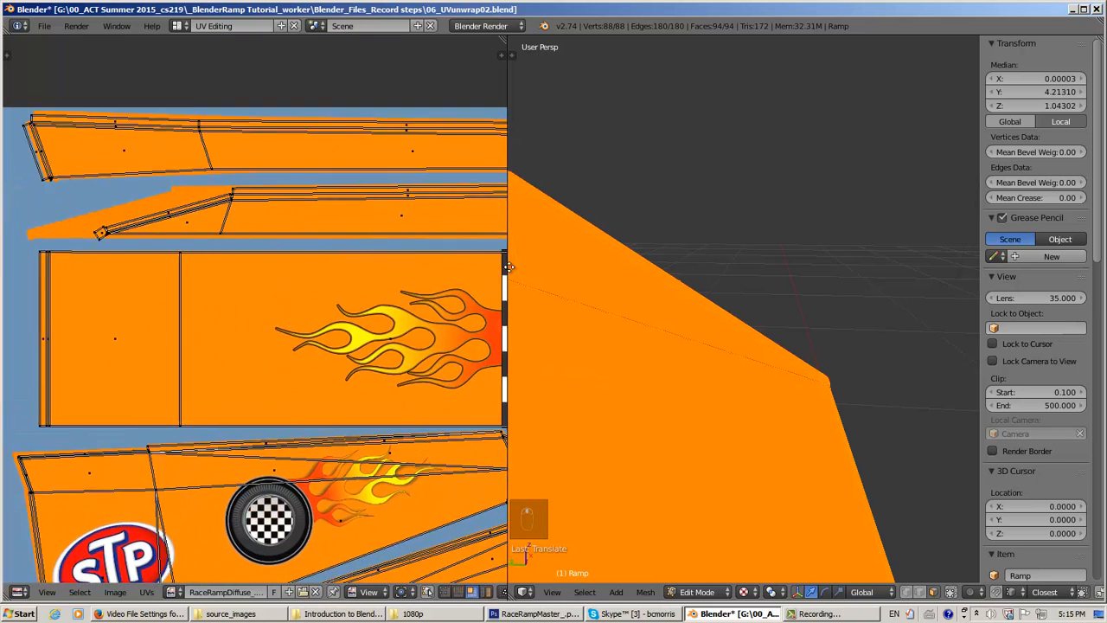
pyautogui.moveTo(161, 265); pyautogui.dragTo(210, 261, button='middle')
pyautogui.scroll(4, 220, 268)
pyautogui.scroll(1, 221, 268)
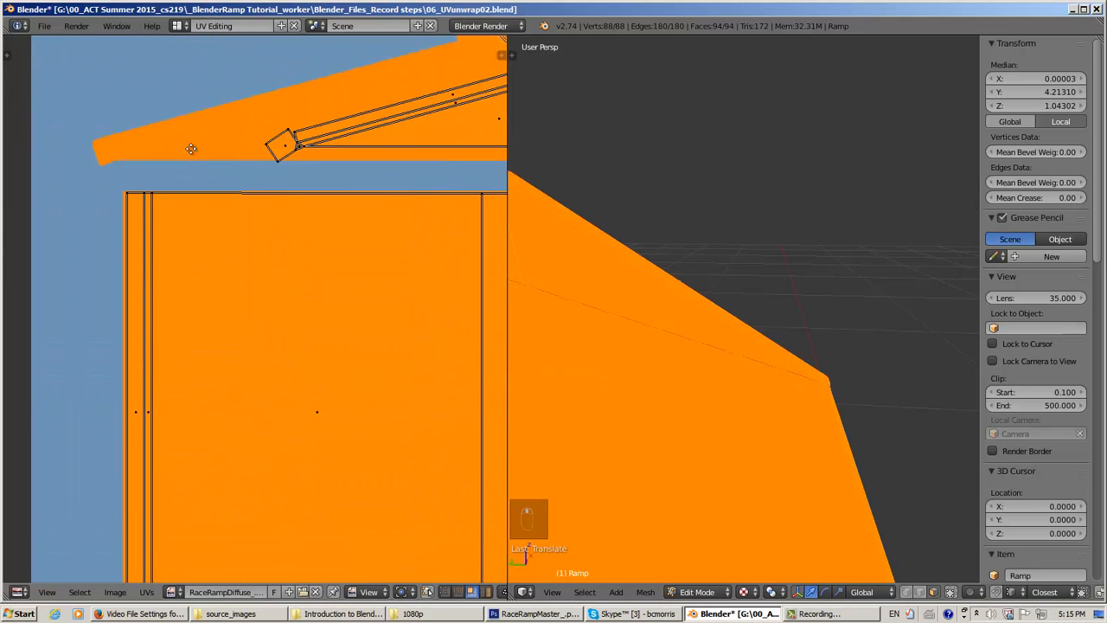
pyautogui.moveTo(191, 147); pyautogui.dragTo(234, 414, button='middle')
pyautogui.moveTo(171, 146); pyautogui.dragTo(123, 182, button='middle')
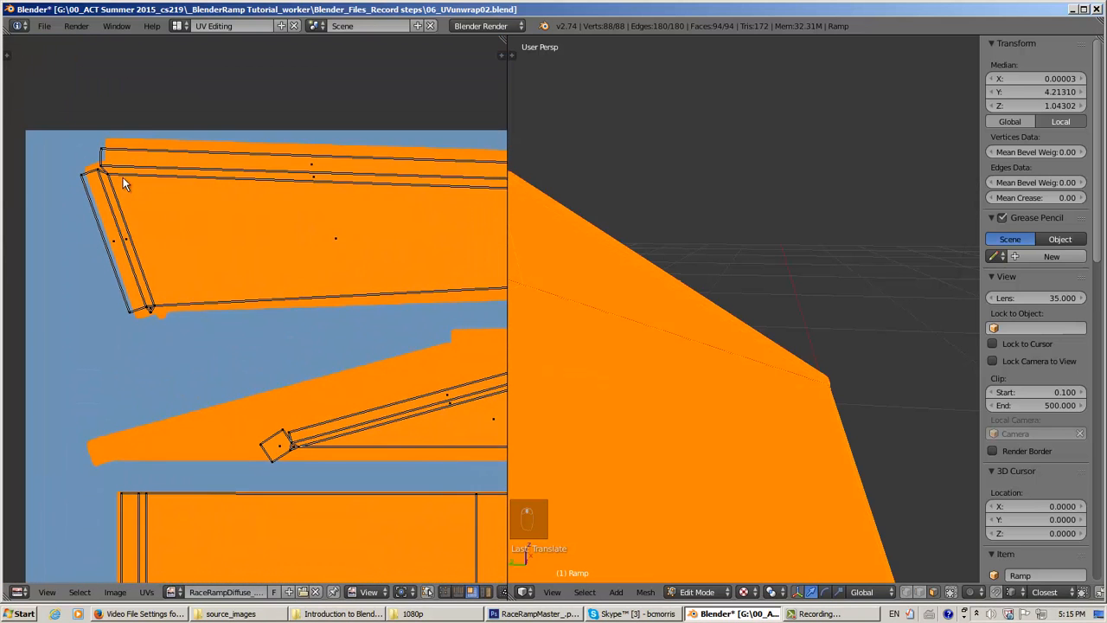
pyautogui.moveTo(230, 178)
pyautogui.mouseDown(button='middle')
pyautogui.moveTo(199, 181)
pyautogui.moveTo(232, 174)
pyautogui.mouseUp(button='middle')
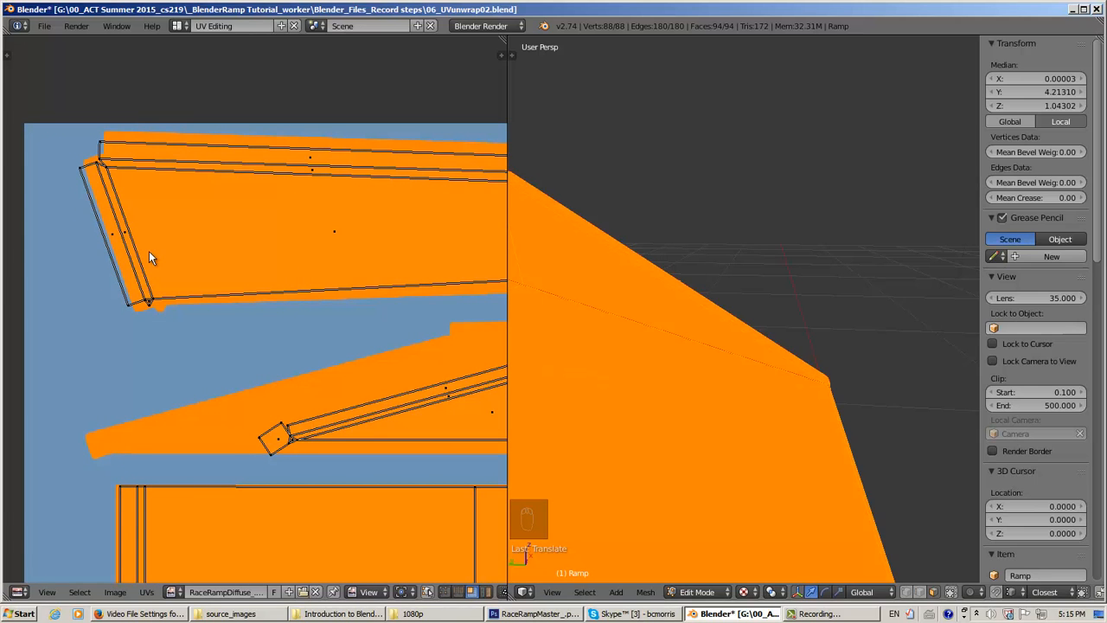
# - Box-select the left-end UV vertices of the uppermost strip and move them about 8.6 in X and 4 in Y inside the paint
pyautogui.press('a')
pyautogui.press('b')
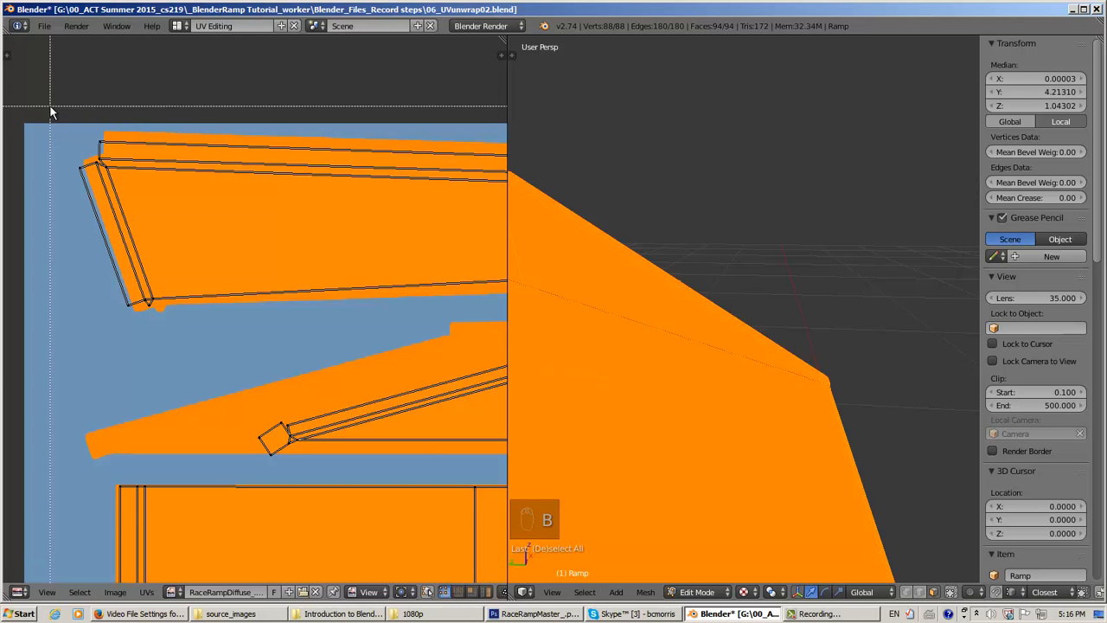
pyautogui.moveTo(50, 105); pyautogui.dragTo(211, 341)
pyautogui.press('b')
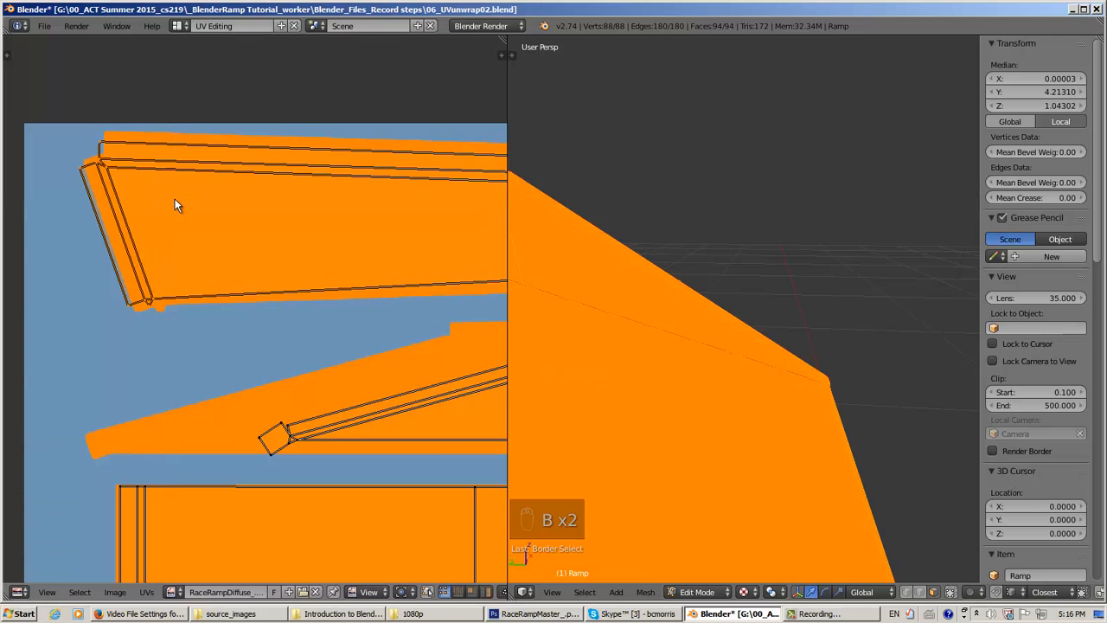
pyautogui.click(164, 212)
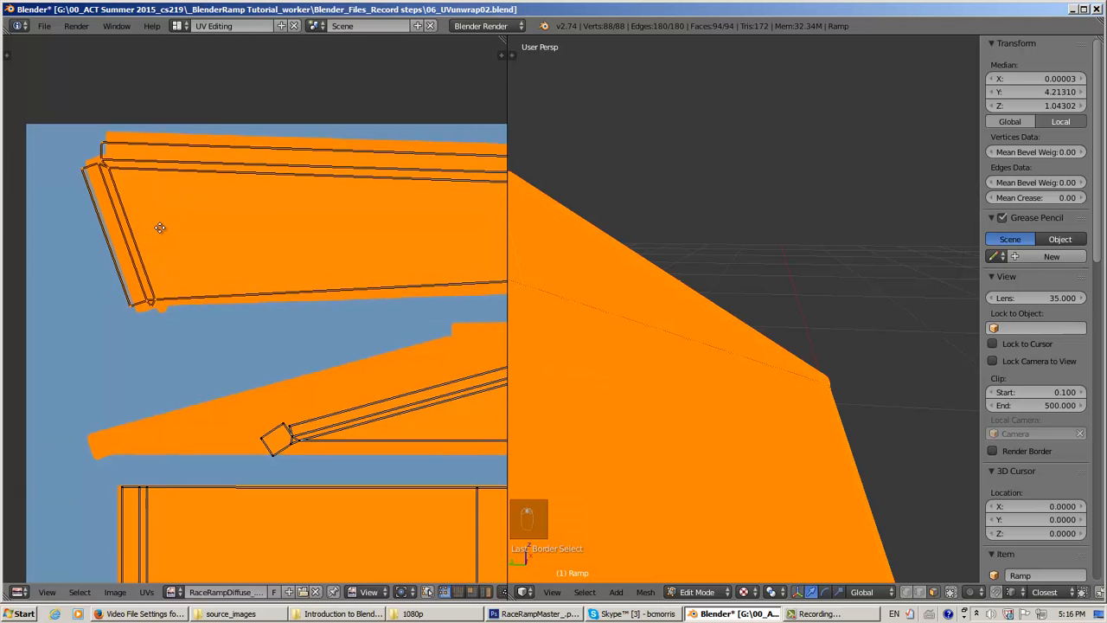
pyautogui.moveTo(159, 228); pyautogui.dragTo(175, 243, button='middle')
pyautogui.scroll(3, 174, 242)
pyautogui.scroll(-3, 173, 242)
pyautogui.scroll(-3, 163, 244)
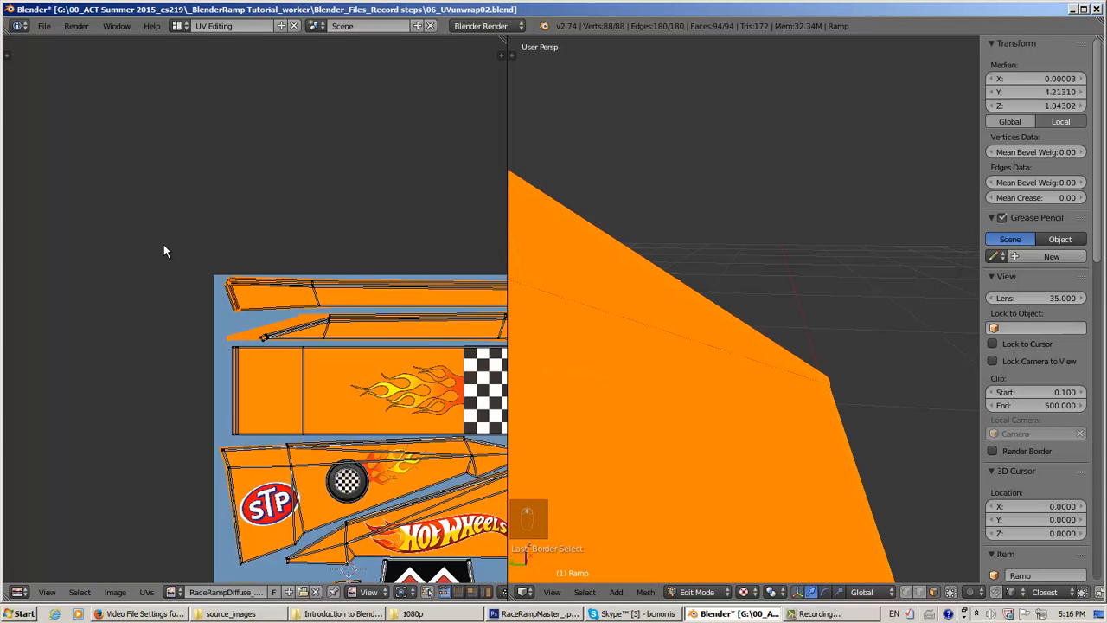
pyautogui.scroll(4, 163, 244)
pyautogui.moveTo(164, 244); pyautogui.dragTo(195, 263, button='middle')
pyautogui.press('g')
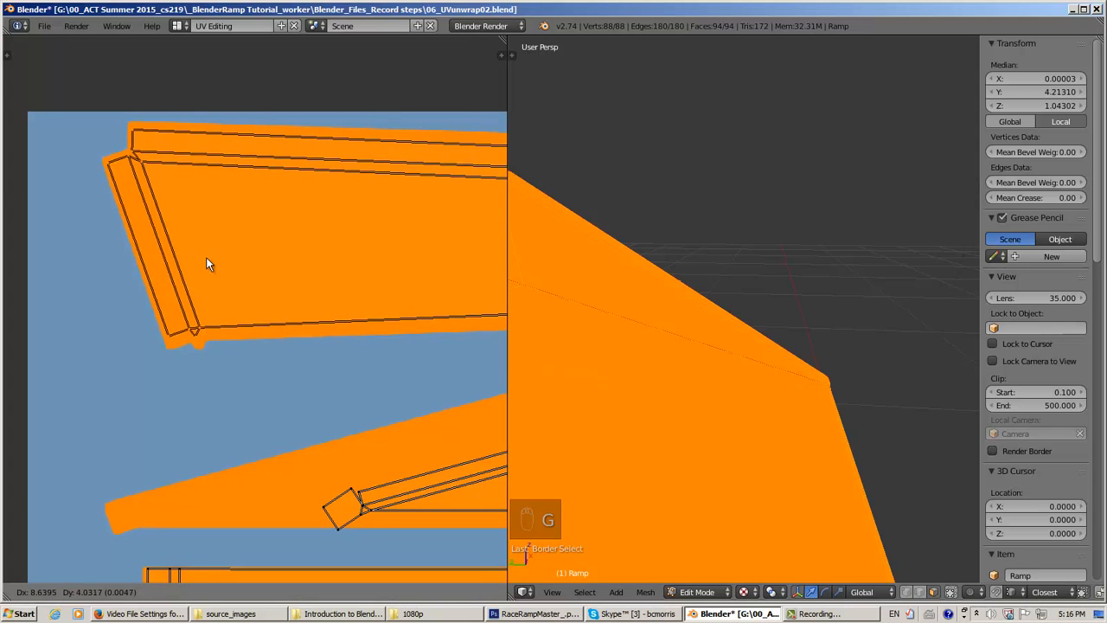
pyautogui.click(206, 257)
# - Lasso-select the left end of the second UV strip and move it about -159 in X and -0.9 in Y onto its painted outline
pyautogui.scroll(-3, 234, 272)
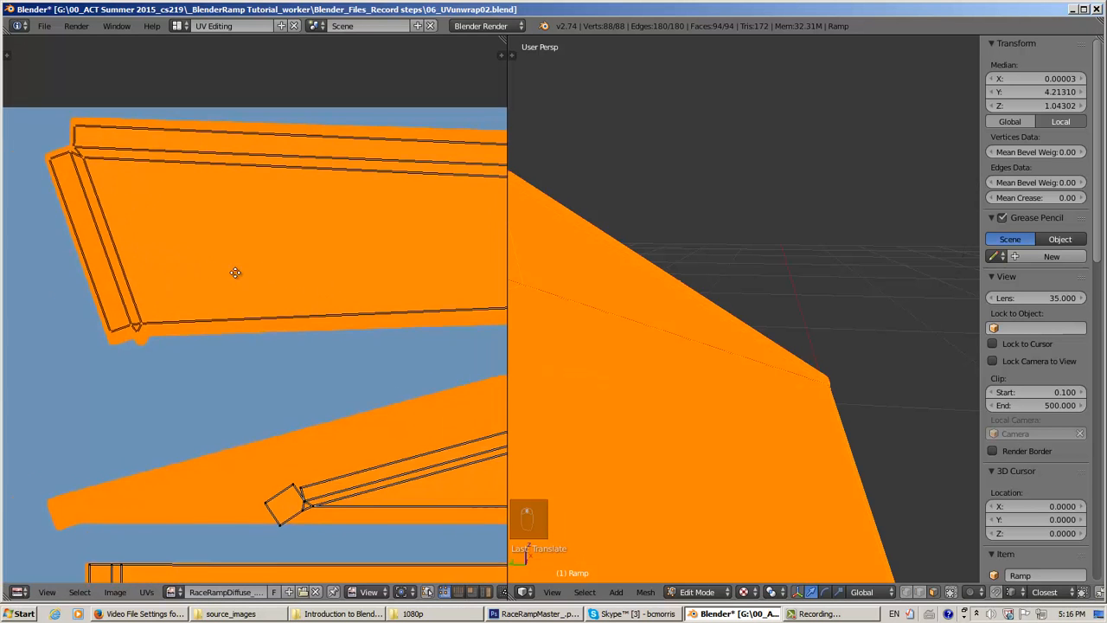
pyautogui.scroll(4, 223, 275)
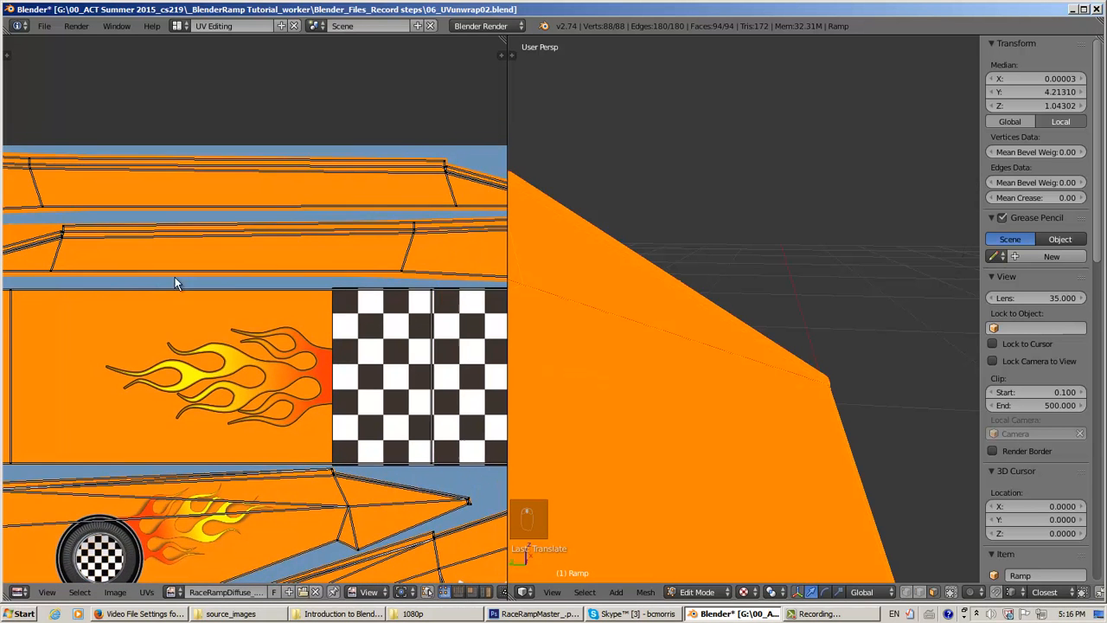
pyautogui.moveTo(382, 256)
pyautogui.mouseDown(button='middle')
pyautogui.moveTo(171, 271)
pyautogui.moveTo(366, 256)
pyautogui.mouseUp(button='middle')
pyautogui.scroll(2, 177, 271)
pyautogui.scroll(2, 313, 279)
pyautogui.moveTo(127, 258); pyautogui.dragTo(328, 265, button='middle')
pyautogui.moveTo(26, 268); pyautogui.dragTo(363, 257, button='middle')
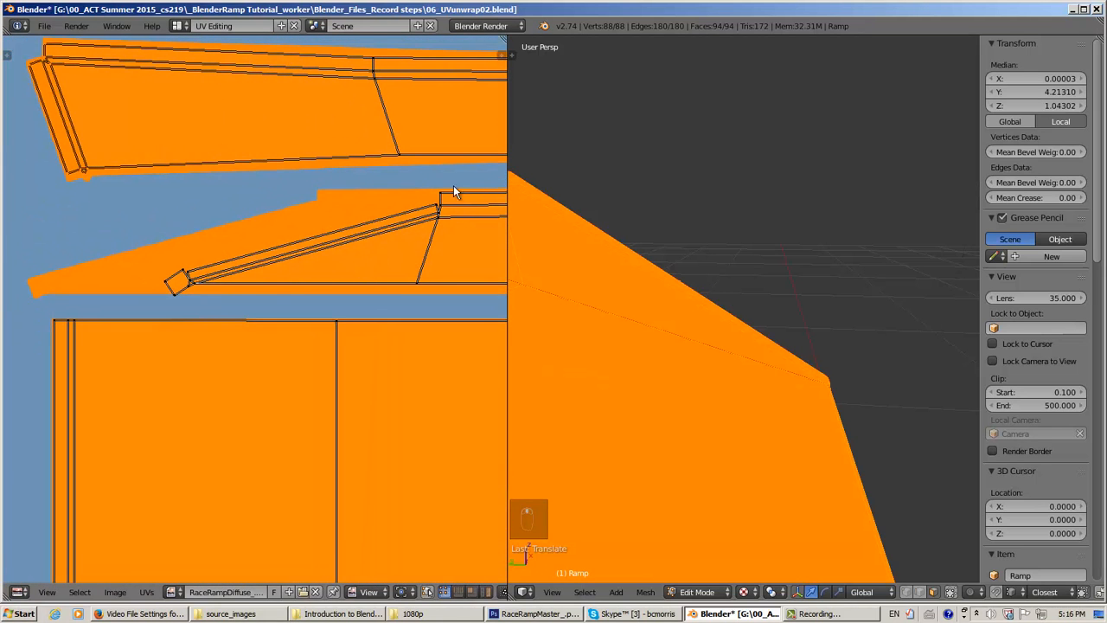
pyautogui.press('a')
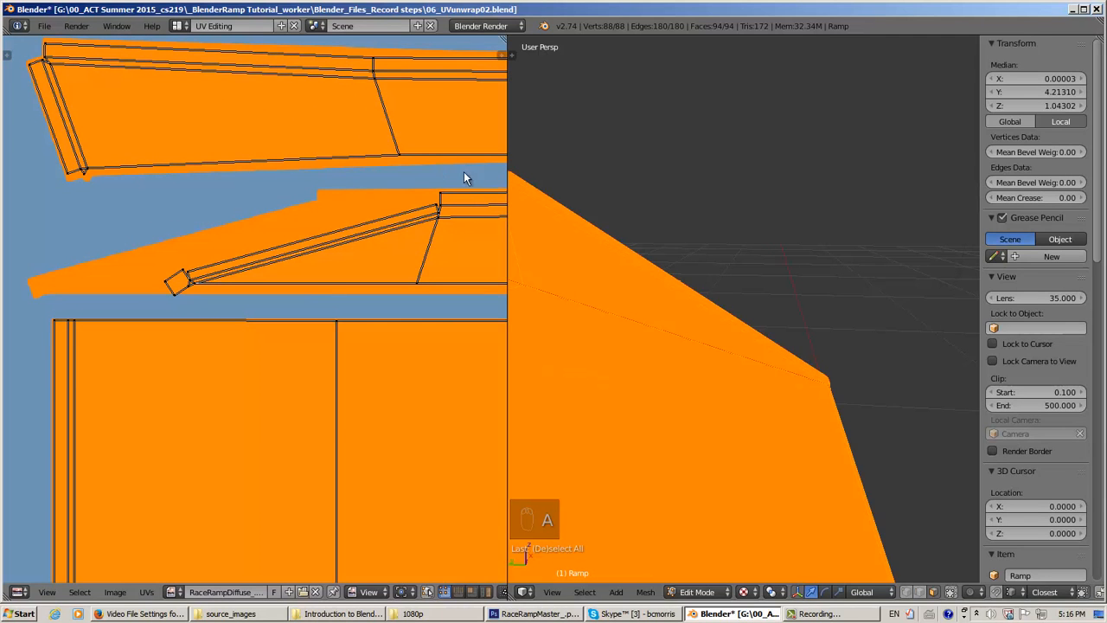
pyautogui.moveTo(458, 173)
pyautogui.keyDown('ctrl'); pyautogui.mouseDown()
pyautogui.moveTo(334, 185)
pyautogui.moveTo(141, 272)
pyautogui.moveTo(173, 292)
pyautogui.moveTo(334, 292)
pyautogui.moveTo(463, 276)
pyautogui.mouseUp(); pyautogui.keyUp('ctrl')
pyautogui.keyDown('ctrl'); pyautogui.moveTo(468, 184); pyautogui.dragTo(468, 185); pyautogui.keyUp('ctrl')
pyautogui.press('g')
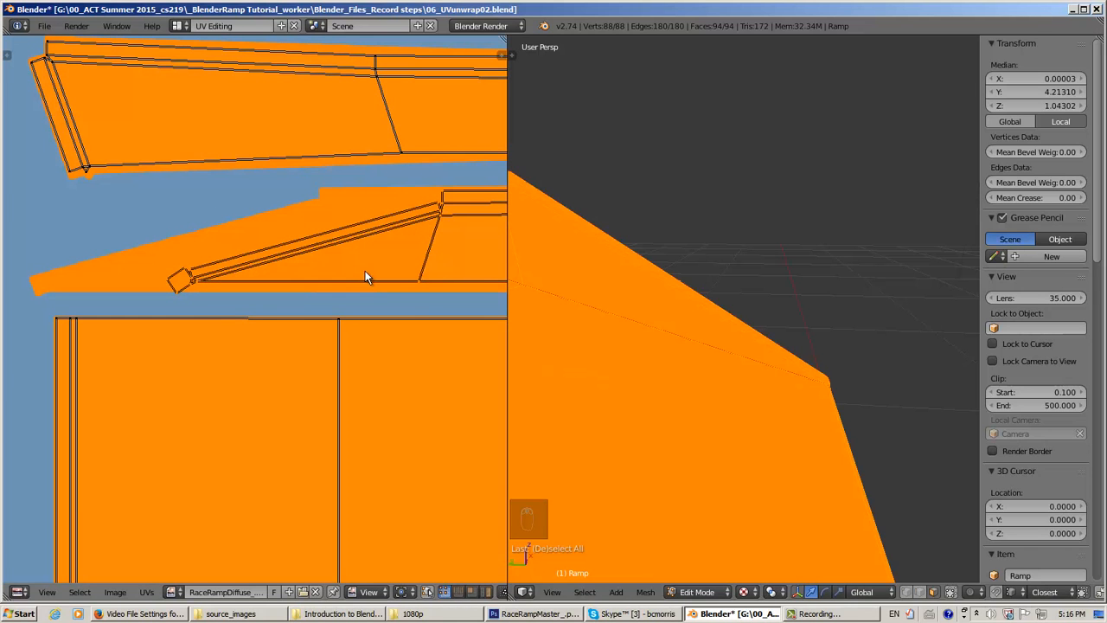
pyautogui.press('g')
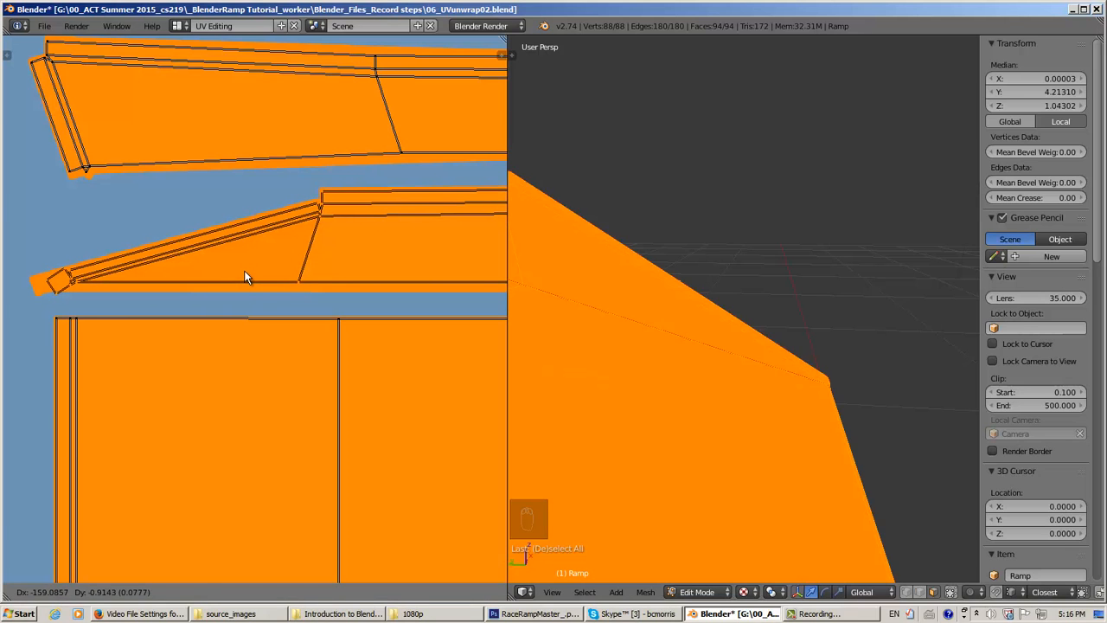
pyautogui.click(244, 278)
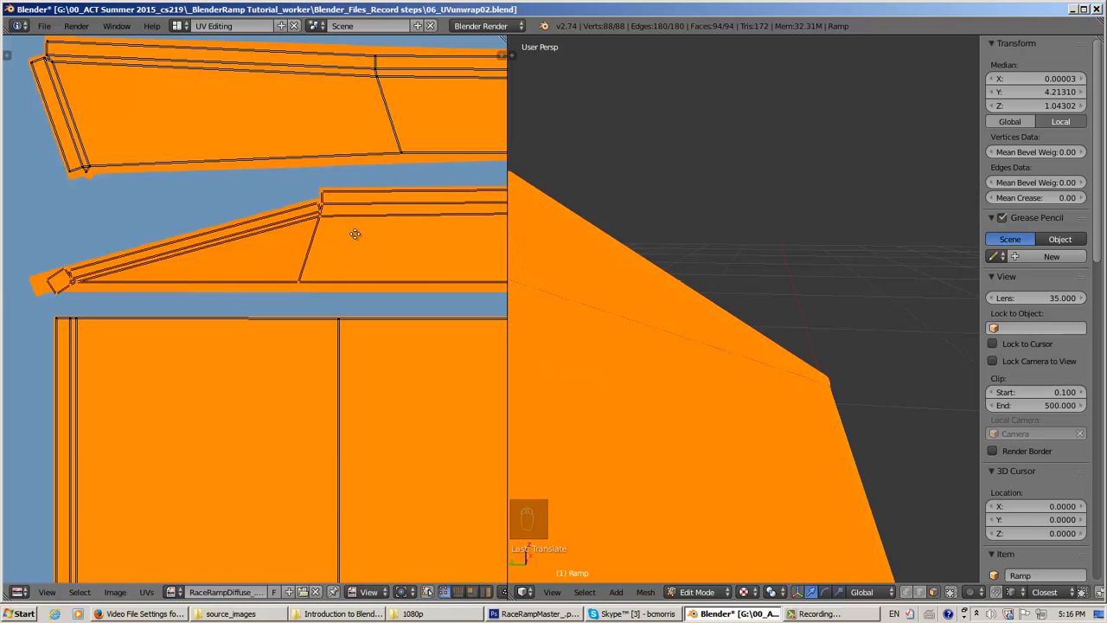
# - Split the square UV face off the left end of the second strip and move it up and left
pyautogui.moveTo(355, 234); pyautogui.dragTo(281, 242, button='middle')
pyautogui.scroll(-4, 282, 244)
pyautogui.moveTo(245, 275); pyautogui.dragTo(359, 218, button='middle')
pyautogui.scroll(1, 358, 218)
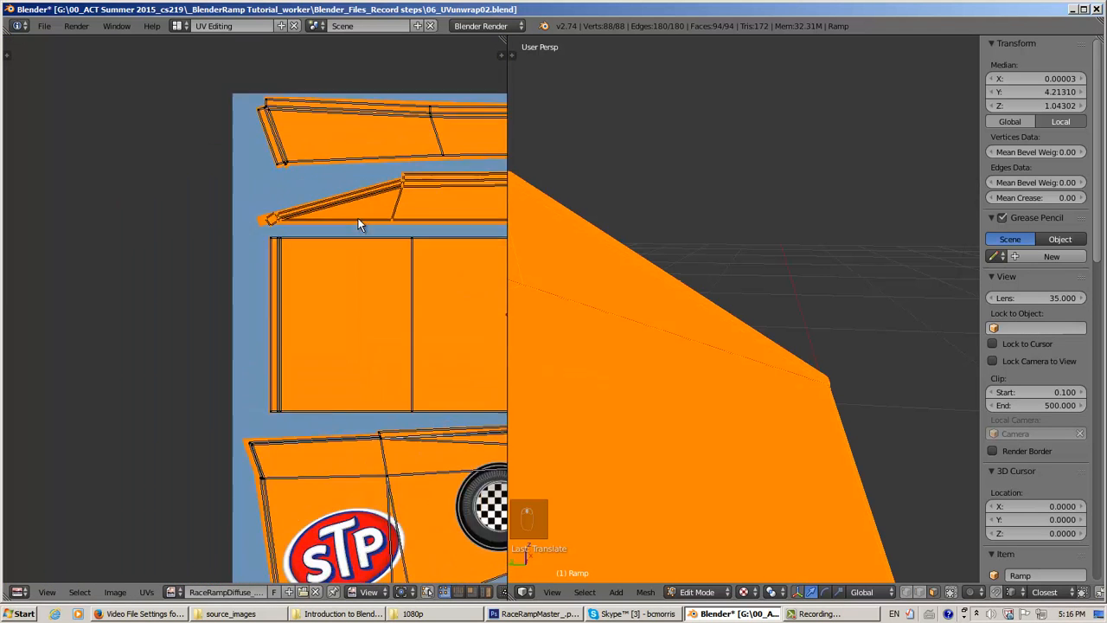
pyautogui.scroll(4, 358, 218)
pyautogui.moveTo(286, 167); pyautogui.dragTo(323, 396, button='middle')
pyautogui.scroll(5, 326, 395)
pyautogui.moveTo(395, 330); pyautogui.dragTo(128, 271, button='middle')
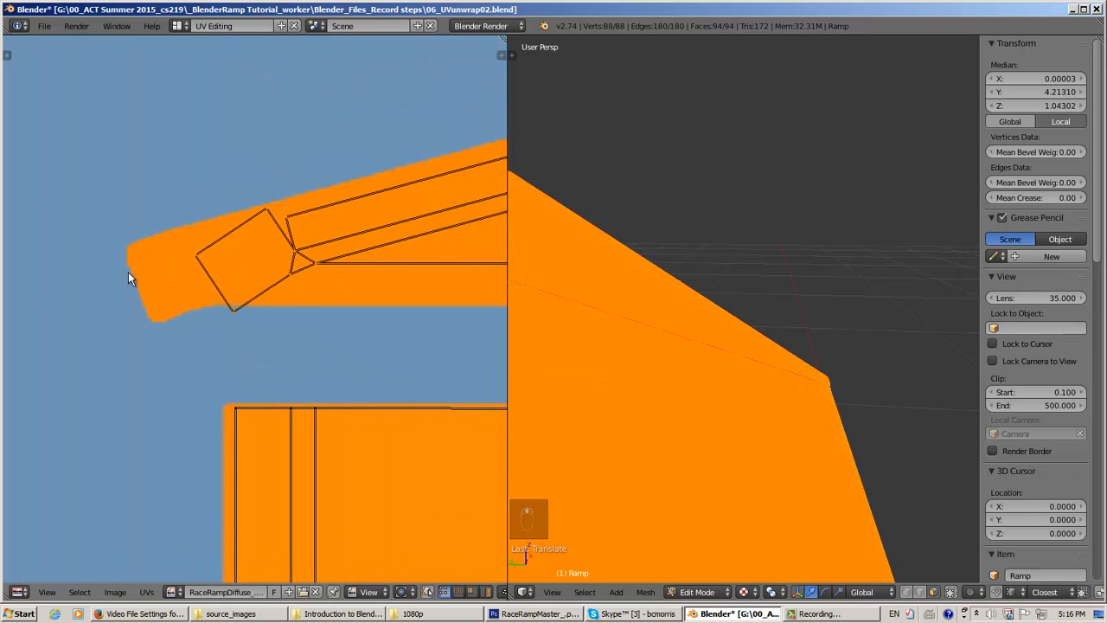
pyautogui.click(472, 592)
pyautogui.press('a')
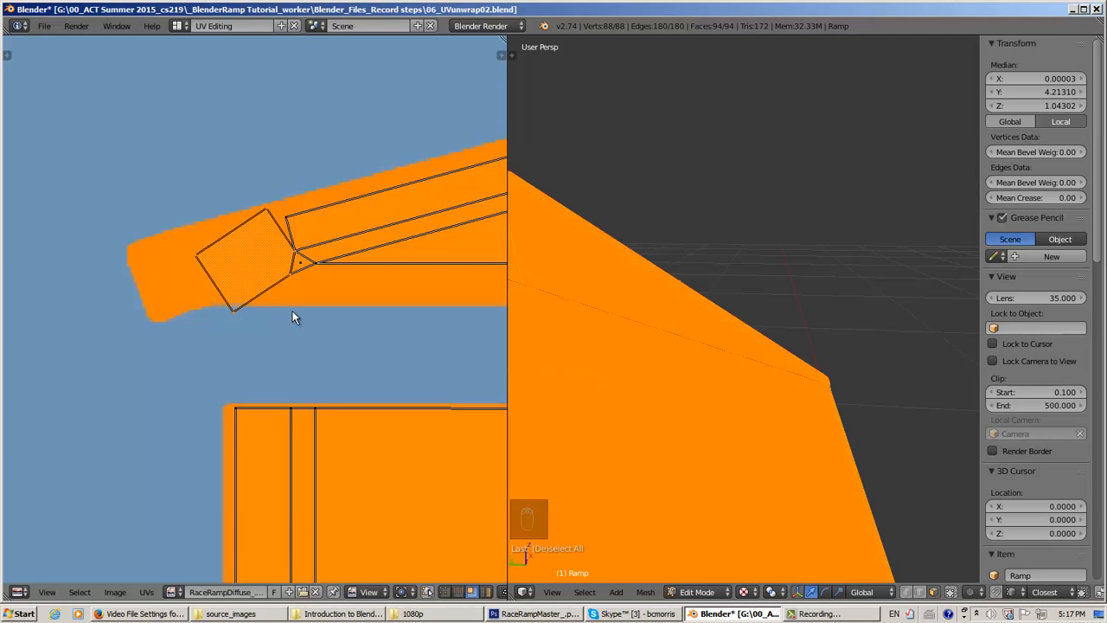
pyautogui.press('y')
pyautogui.press('g')
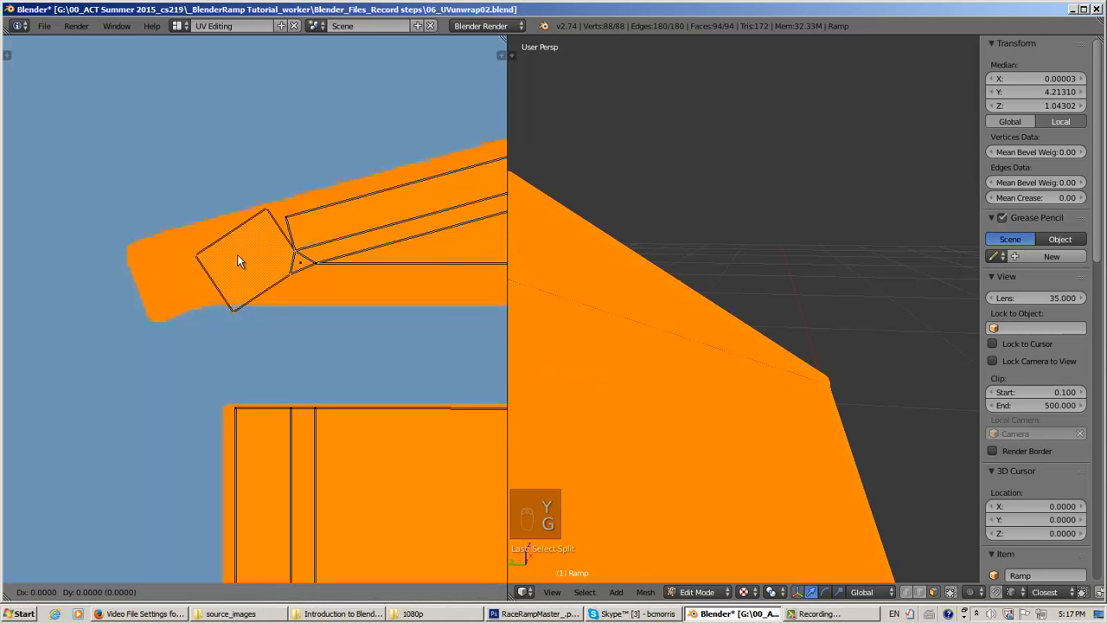
pyautogui.press('g')
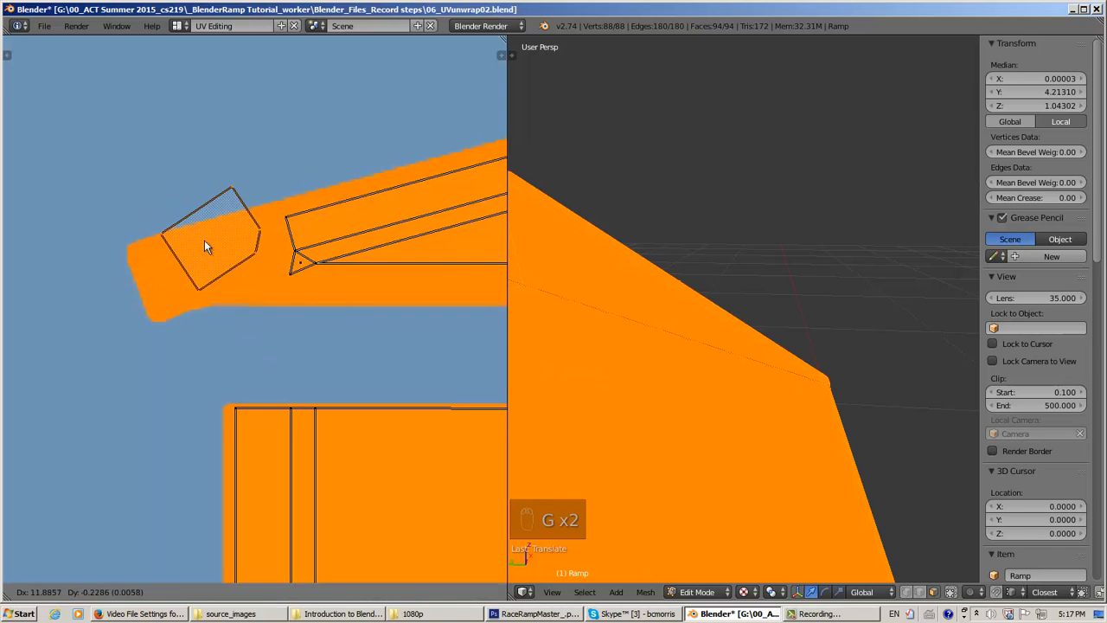
pyautogui.click(204, 238)
pyautogui.moveTo(260, 309); pyautogui.dragTo(224, 314, button='middle')
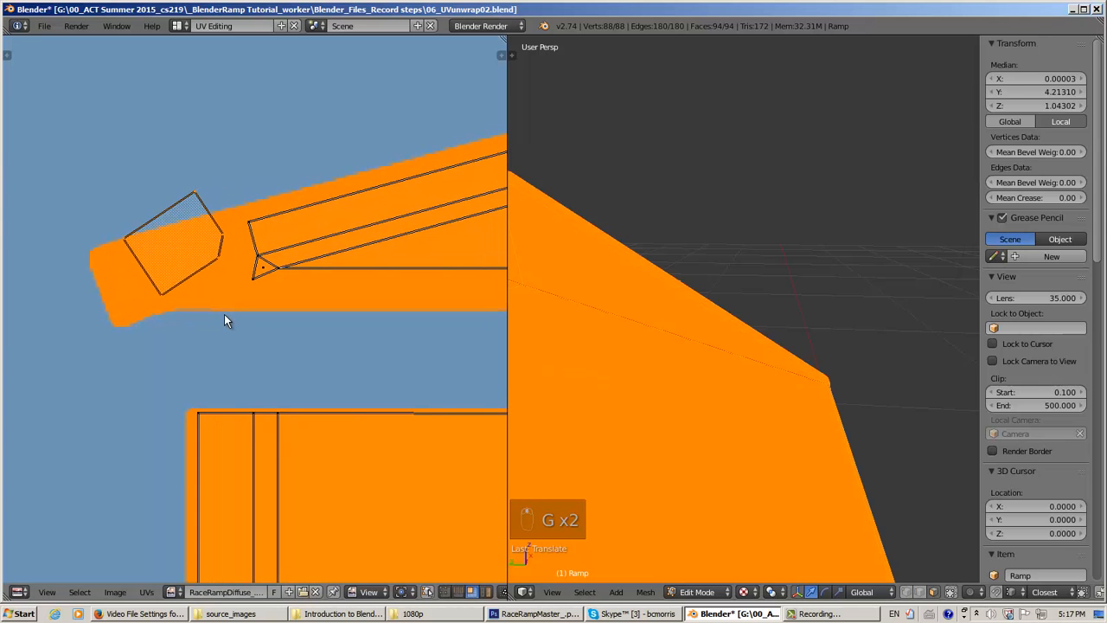
# - Stitch the detached square UV face back onto the small triangle at the second strip's left end
pyautogui.scroll(2, 224, 317)
pyautogui.scroll(-2, 220, 312)
pyautogui.scroll(1, 215, 363)
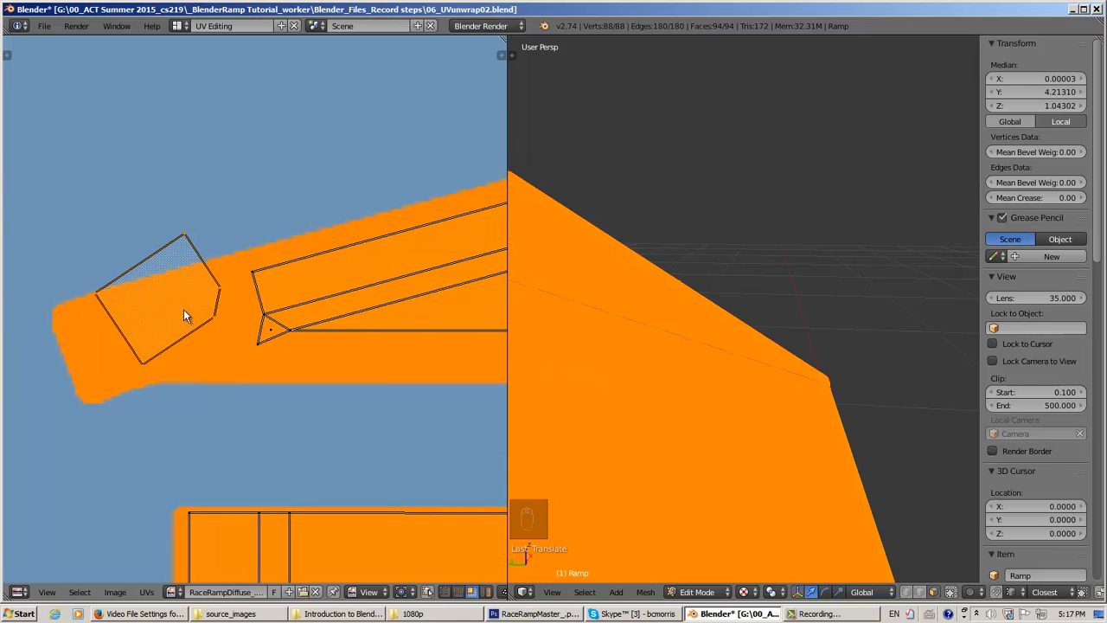
pyautogui.click(457, 595)
pyautogui.press('v')
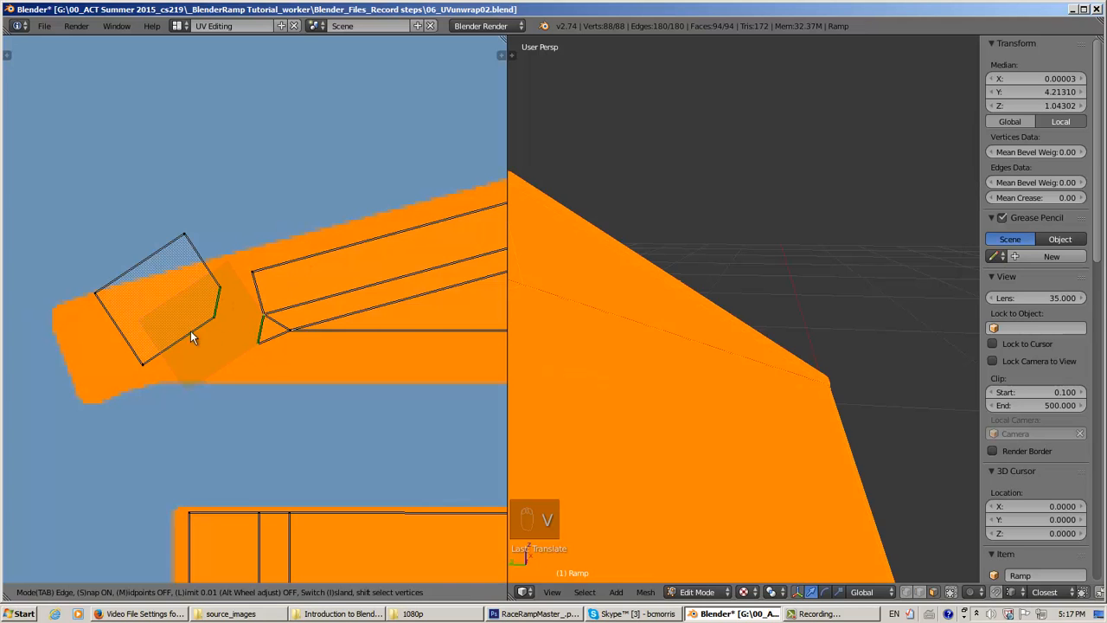
pyautogui.click(233, 318)
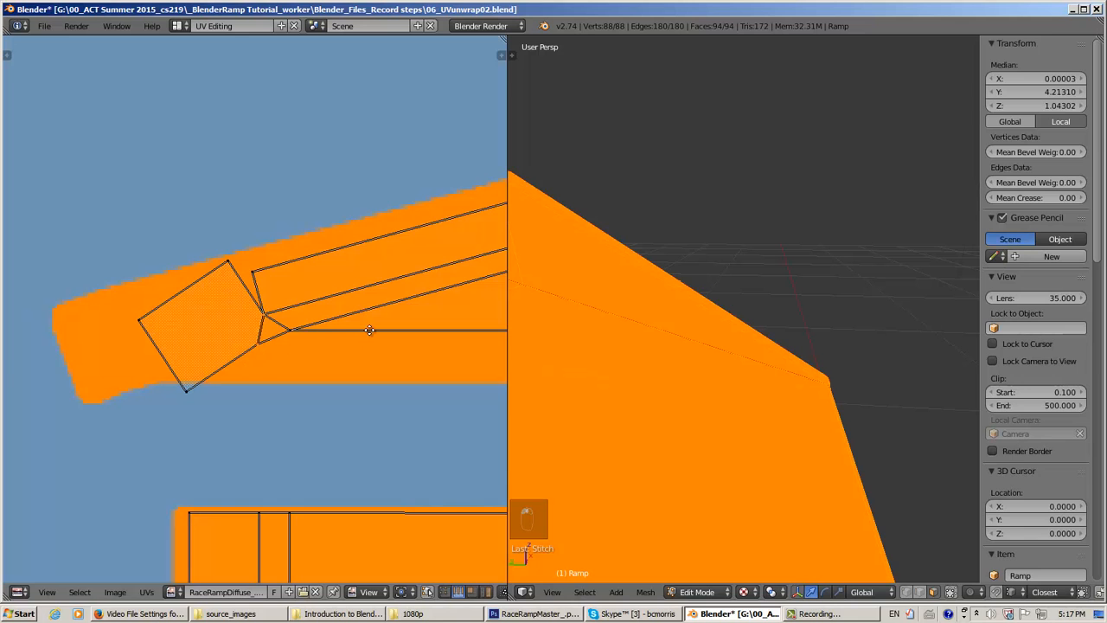
# - Split off the second strip's left square face, move it about -5.1 in X and scale it to about 0.72
pyautogui.scroll(-4, 294, 313)
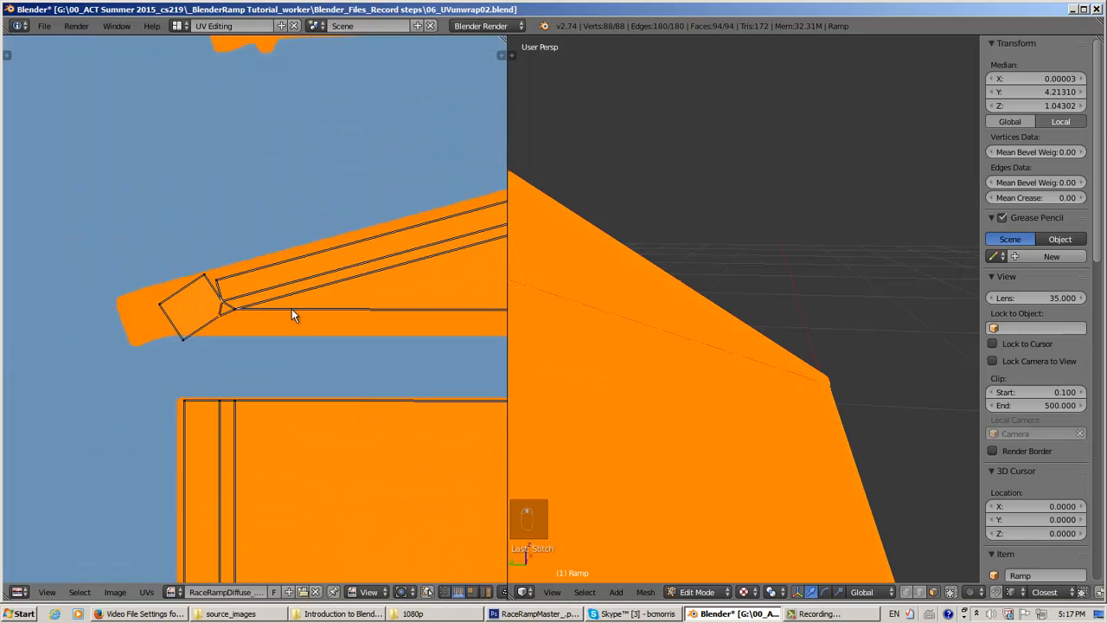
pyautogui.scroll(3, 292, 310)
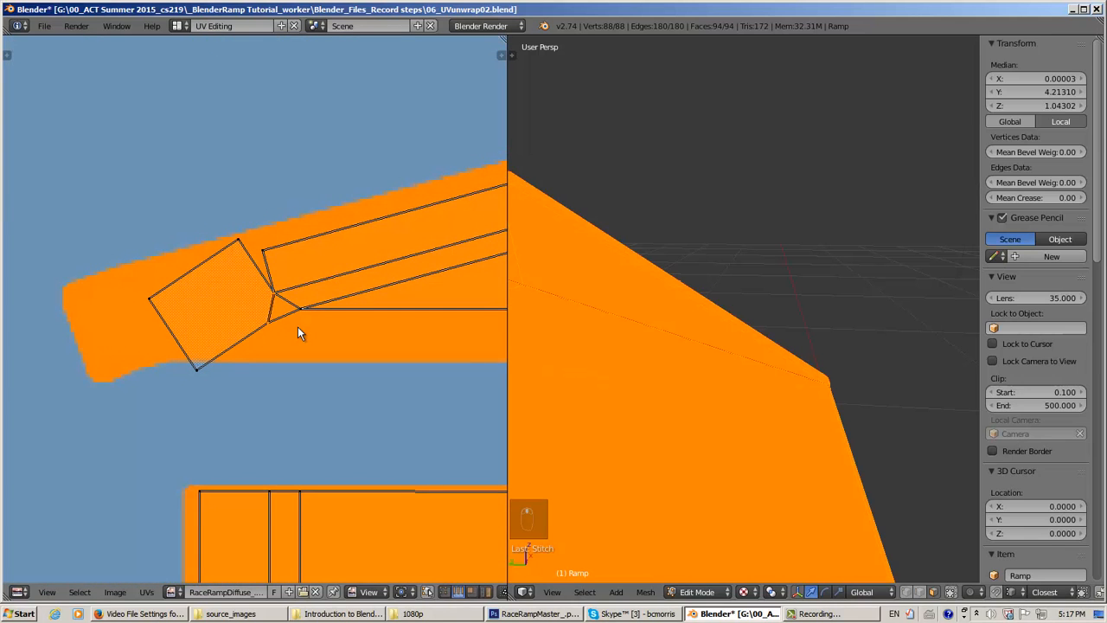
pyautogui.scroll(1, 297, 326)
pyautogui.scroll(-1, 298, 326)
pyautogui.click(472, 592)
pyautogui.press('y')
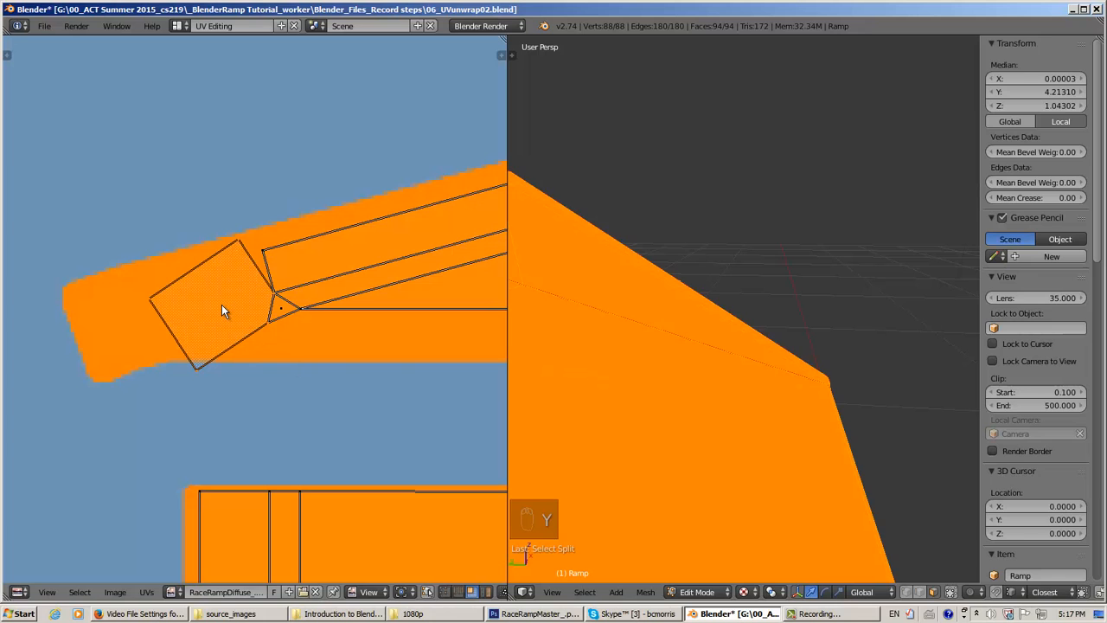
pyautogui.press('g')
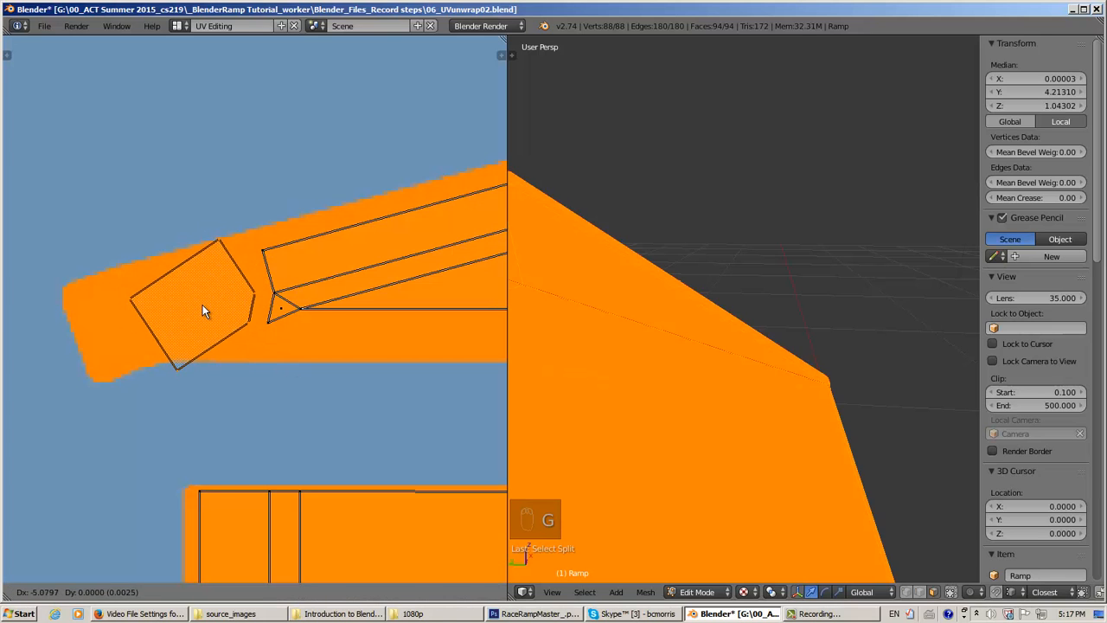
pyautogui.click(203, 305)
pyautogui.press('s')
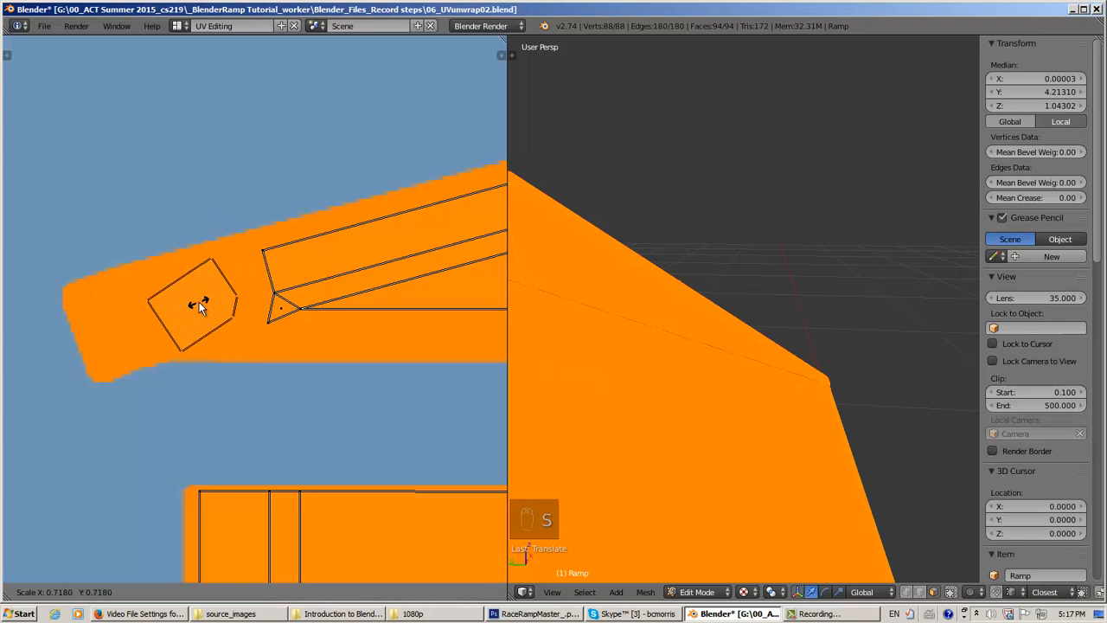
pyautogui.click(199, 302)
# - Add the detached square face at the right end of the uppermost strip to the selection
pyautogui.scroll(-6, 215, 314)
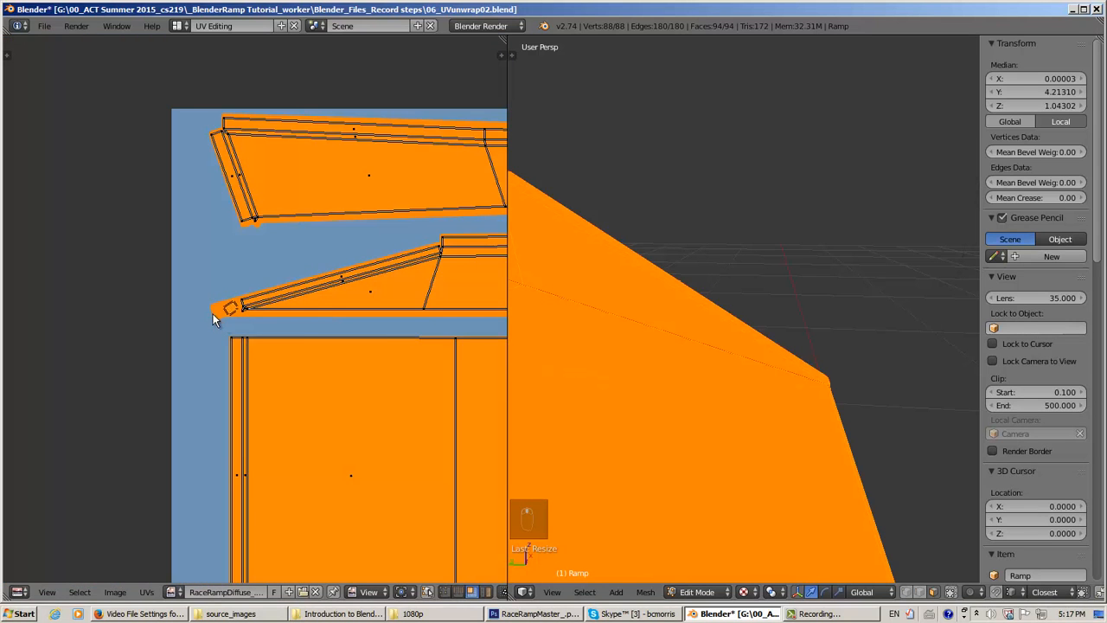
pyautogui.moveTo(189, 337); pyautogui.dragTo(108, 344, button='middle')
pyautogui.scroll(-3, 157, 346)
pyautogui.moveTo(234, 311); pyautogui.dragTo(103, 284, button='middle')
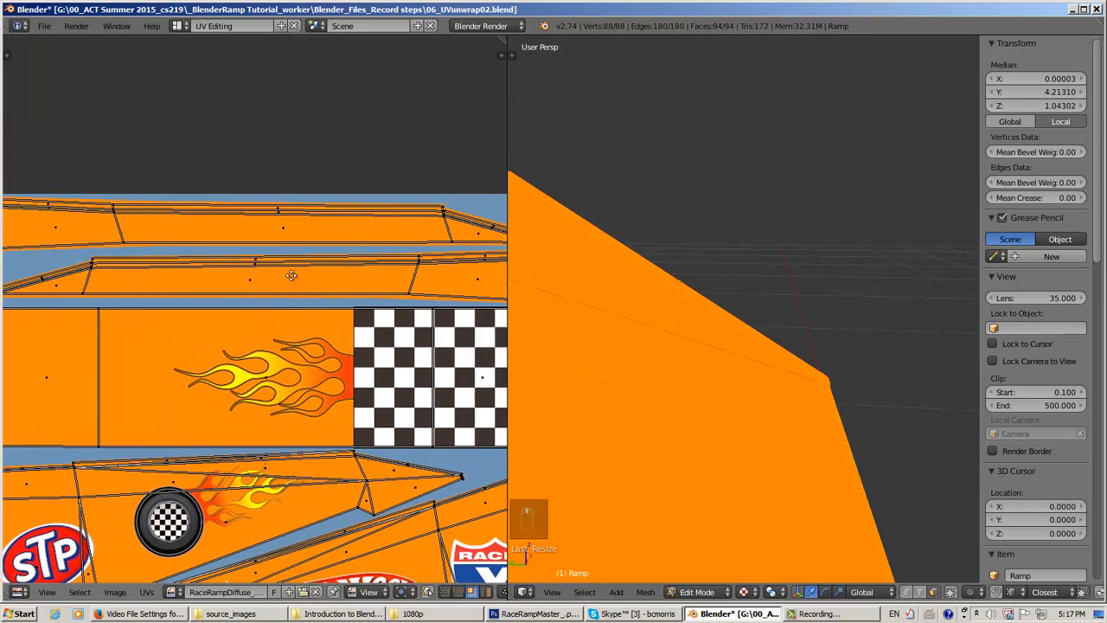
pyautogui.moveTo(291, 274); pyautogui.dragTo(162, 280, button='middle')
pyautogui.scroll(5, 413, 261)
pyautogui.moveTo(440, 234); pyautogui.dragTo(125, 341, button='middle')
pyautogui.moveTo(382, 234); pyautogui.dragTo(213, 279, button='middle')
pyautogui.scroll(3, 214, 280)
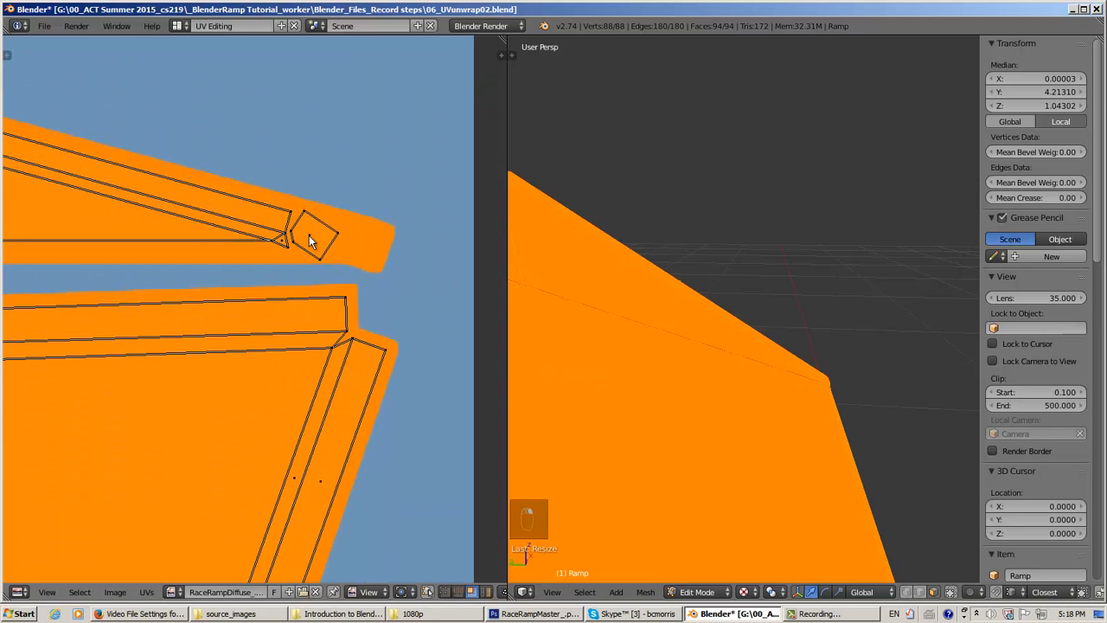
# - Match the sizes of the two selected square end faces with Average Islands Scale
pyautogui.moveTo(231, 340); pyautogui.dragTo(363, 294, button='middle')
pyautogui.scroll(-6, 362, 294)
pyautogui.moveTo(185, 351); pyautogui.dragTo(357, 304, button='middle')
pyautogui.moveTo(209, 334); pyautogui.dragTo(478, 317, button='middle')
pyautogui.moveTo(287, 330); pyautogui.dragTo(468, 327, button='middle')
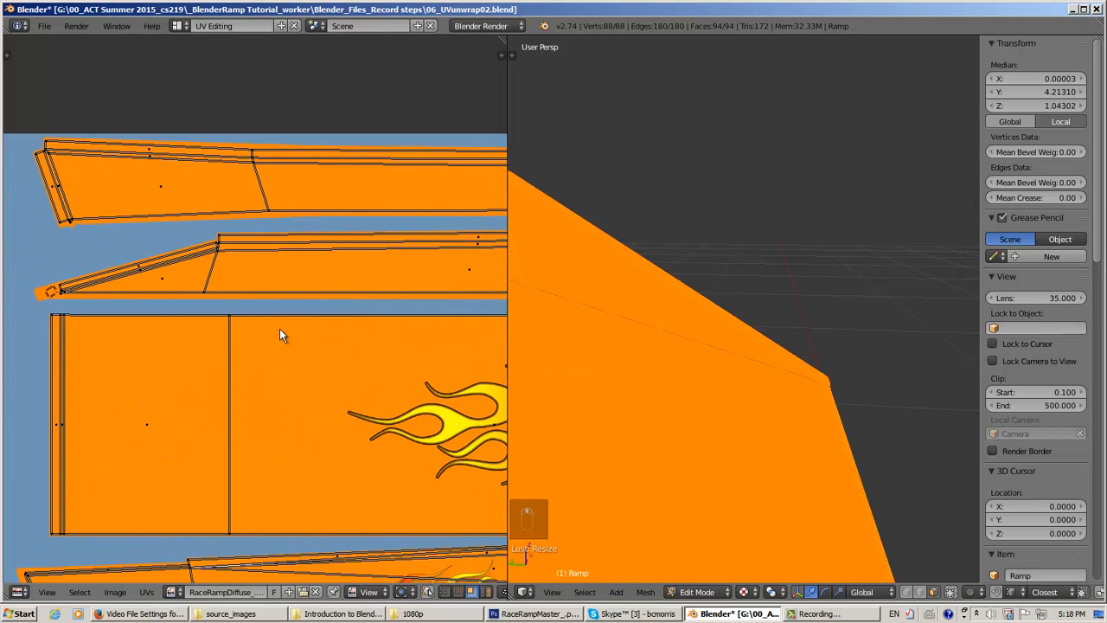
pyautogui.moveTo(162, 305); pyautogui.dragTo(209, 320, button='middle')
pyautogui.scroll(3, 339, 258)
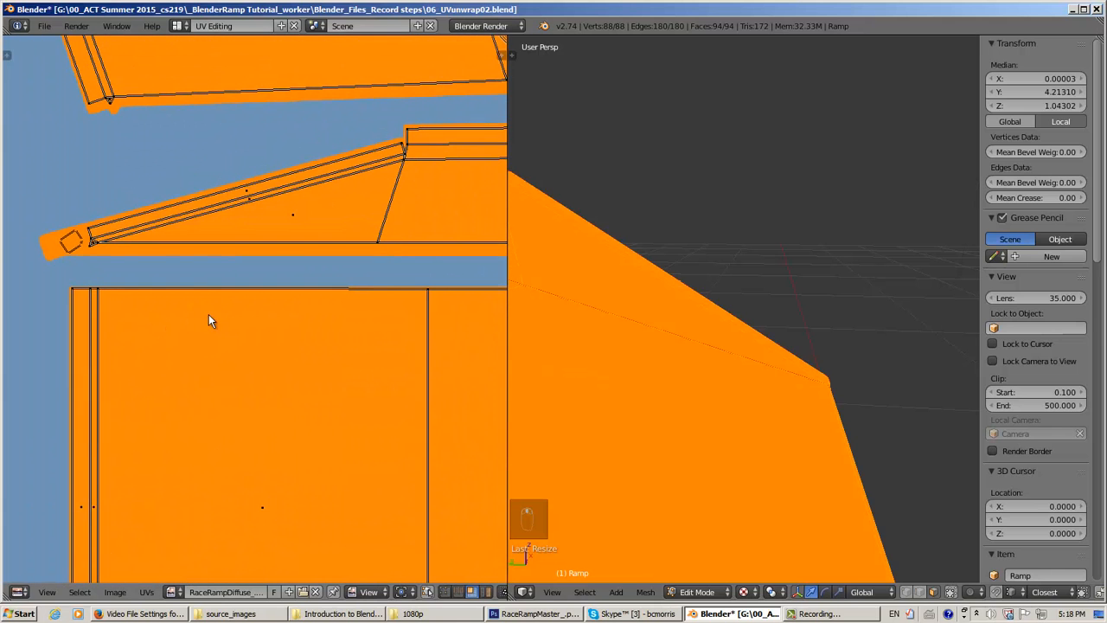
pyautogui.click(146, 592)
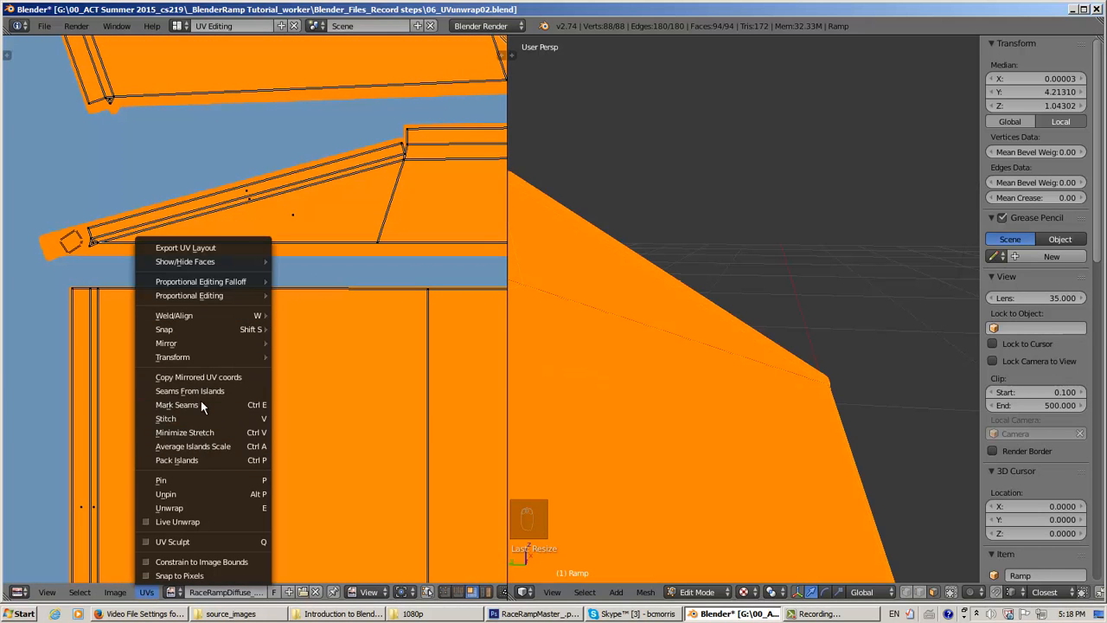
pyautogui.click(200, 446)
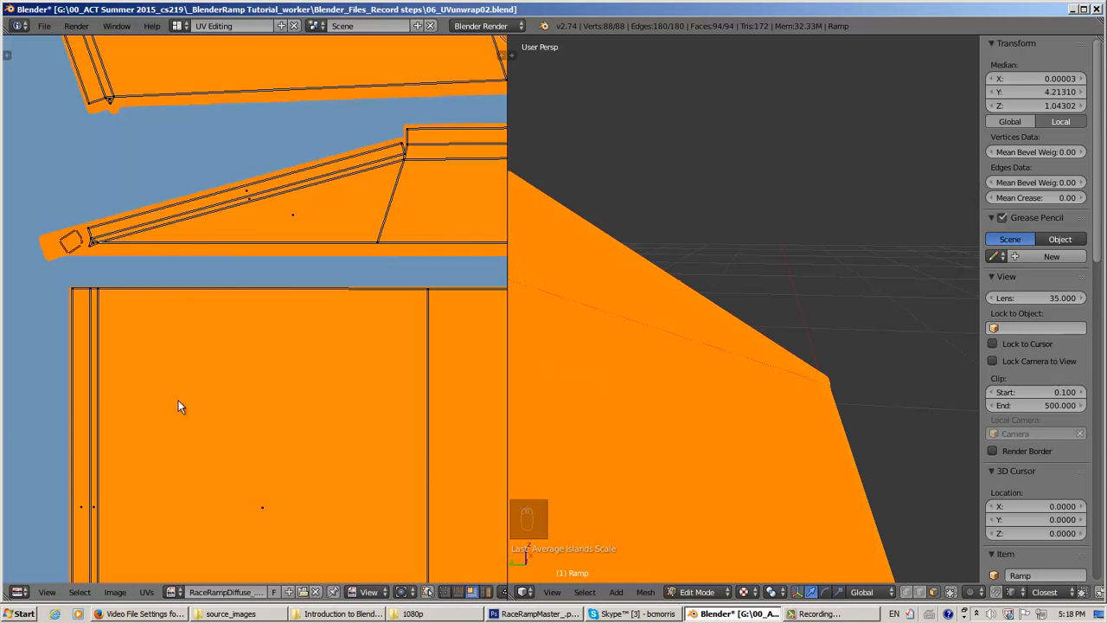
# - Select the second strip's left square face and move it about 7.5 in X and 0.6 in Y against the strip's corner
pyautogui.scroll(4, 284, 271)
pyautogui.scroll(2, 284, 271)
pyautogui.moveTo(268, 104); pyautogui.dragTo(136, 242, button='middle')
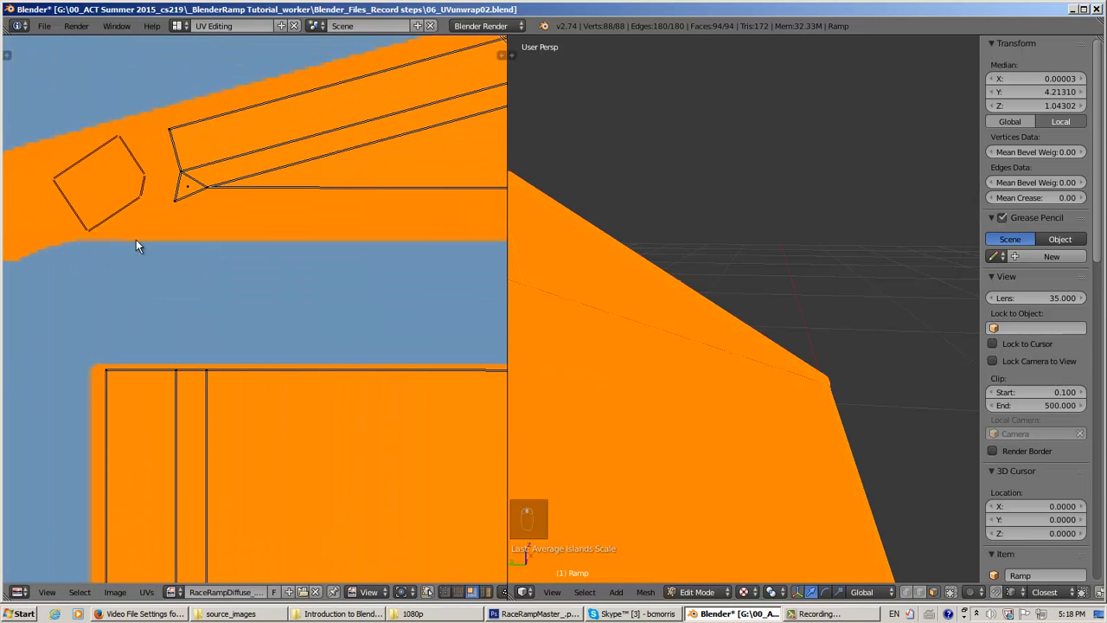
pyautogui.scroll(-1, 127, 213)
pyautogui.scroll(-1, 138, 221)
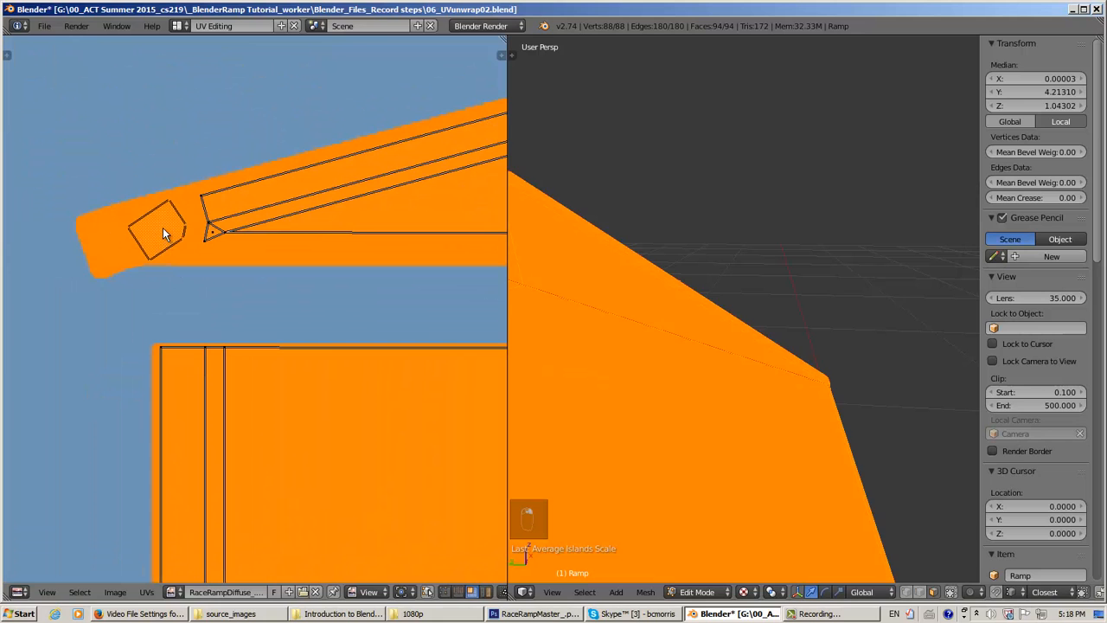
pyautogui.press('g')
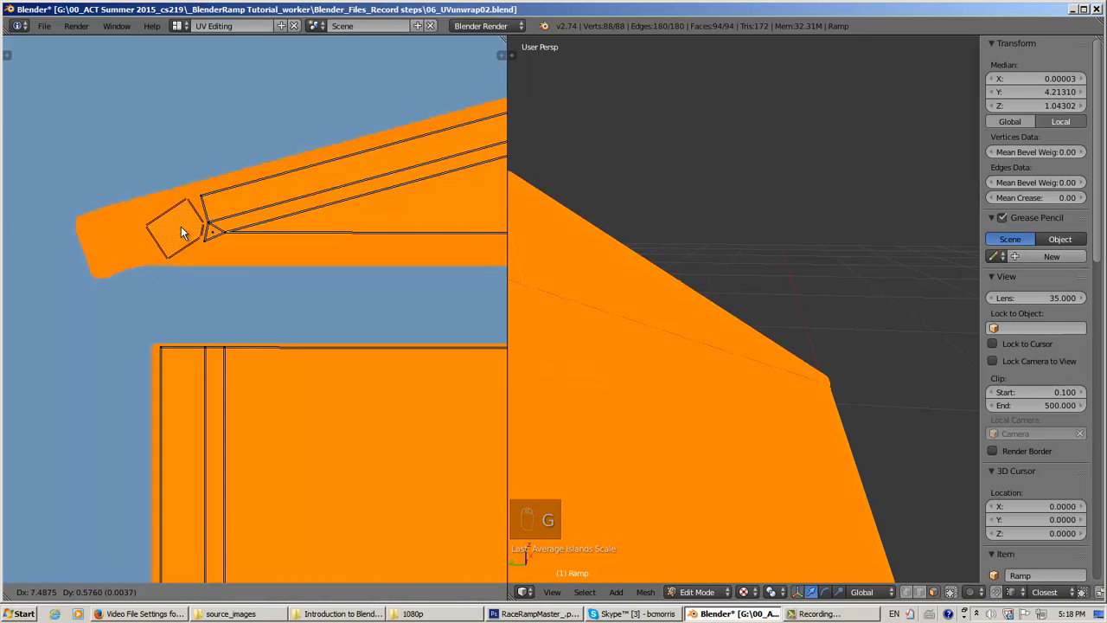
pyautogui.click(180, 227)
# - Select the square face at the uppermost strip's right end and move it slightly down and left against the small triangle
pyautogui.moveTo(321, 236); pyautogui.dragTo(227, 234, button='middle')
pyautogui.scroll(-7, 221, 234)
pyautogui.moveTo(336, 226); pyautogui.dragTo(94, 229, button='middle')
pyautogui.moveTo(244, 209); pyautogui.dragTo(86, 217, button='middle')
pyautogui.moveTo(345, 227); pyautogui.dragTo(101, 259, button='middle')
pyautogui.moveTo(426, 258); pyautogui.dragTo(191, 225, button='middle')
pyautogui.scroll(7, 191, 225)
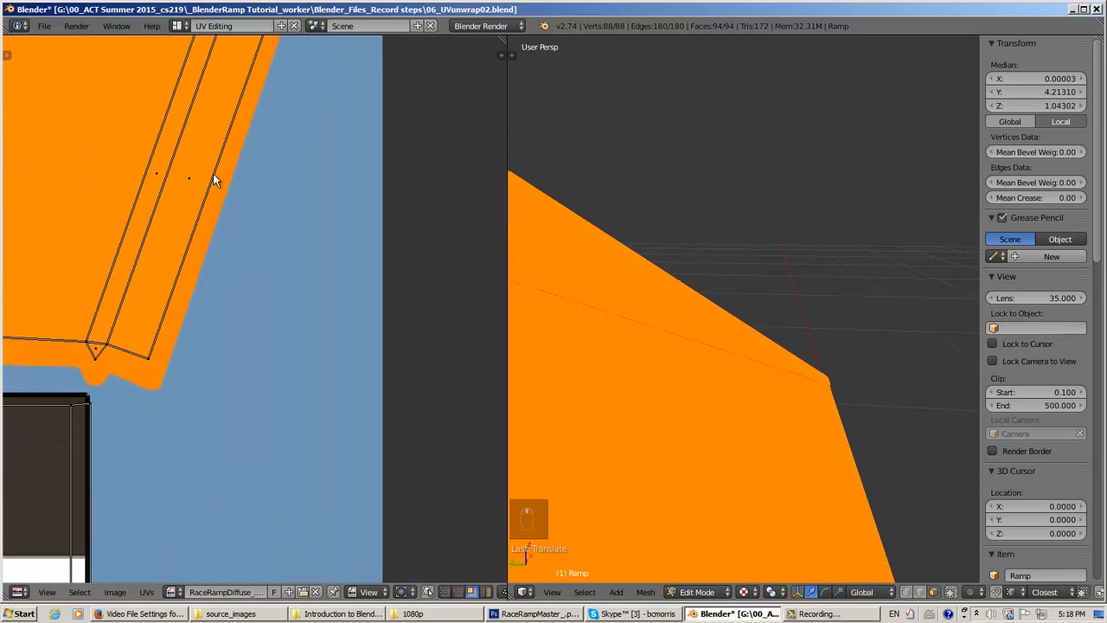
pyautogui.scroll(-4, 213, 173)
pyautogui.scroll(3, 267, 346)
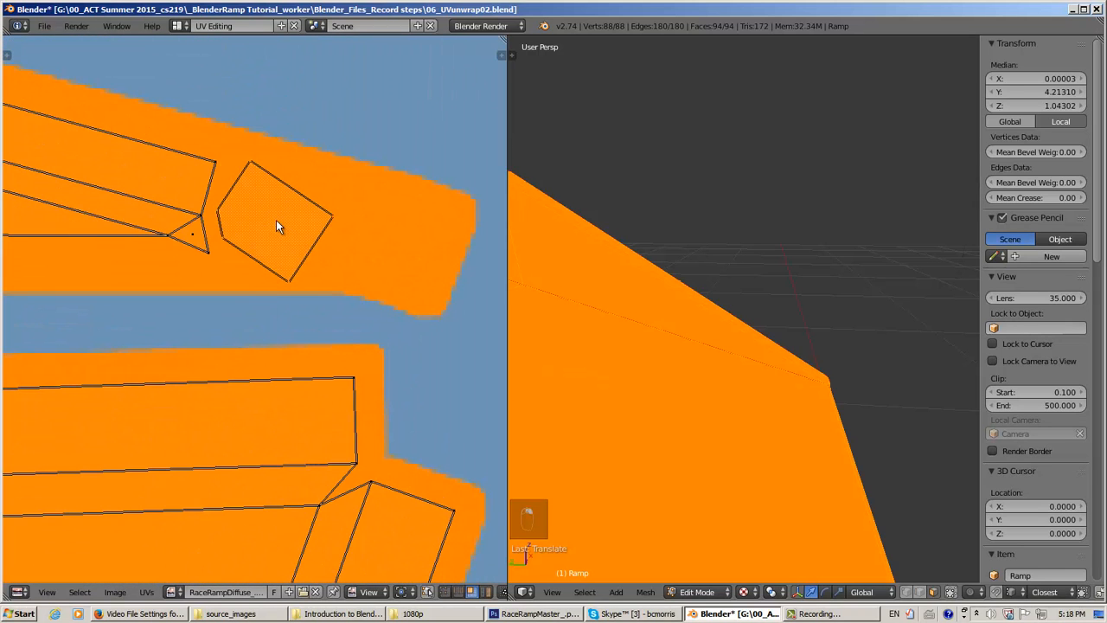
pyautogui.press('g')
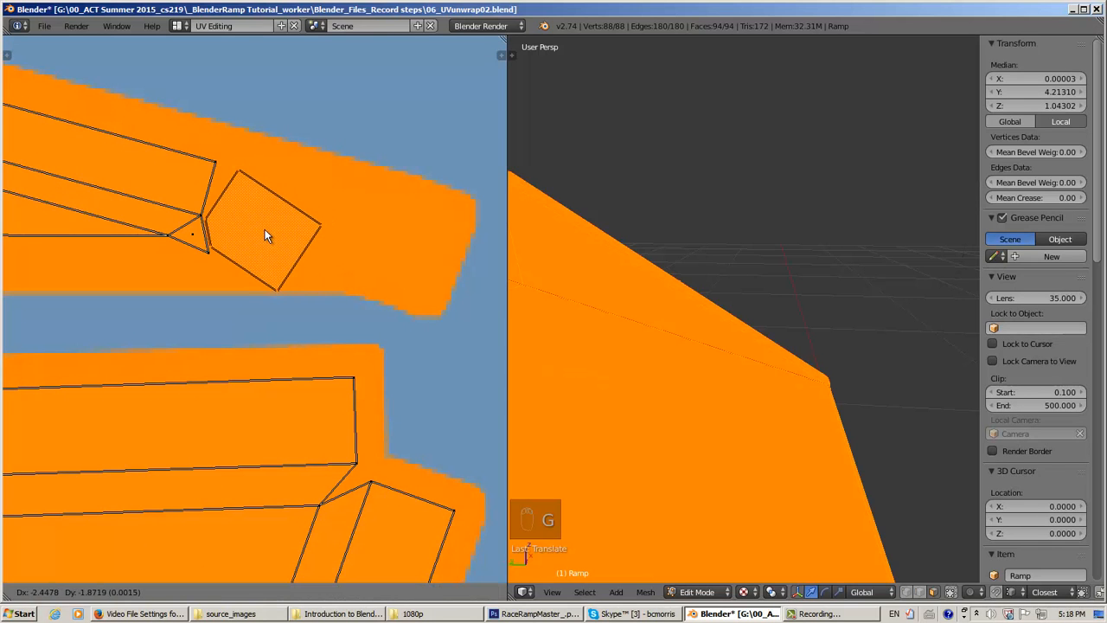
pyautogui.click(266, 226)
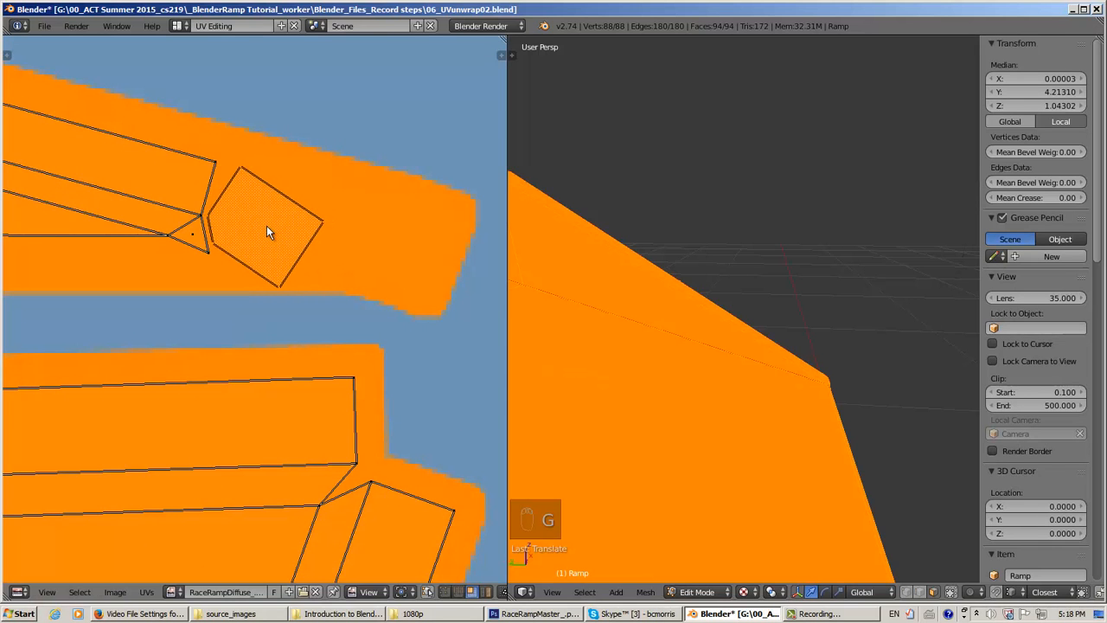
# - Examine the complete UV layout over the texture and how the decals sit on the ramp in the 3D view
pyautogui.scroll(-4, 258, 324)
pyautogui.scroll(-6, 255, 323)
pyautogui.moveTo(157, 403); pyautogui.dragTo(390, 248, button='middle')
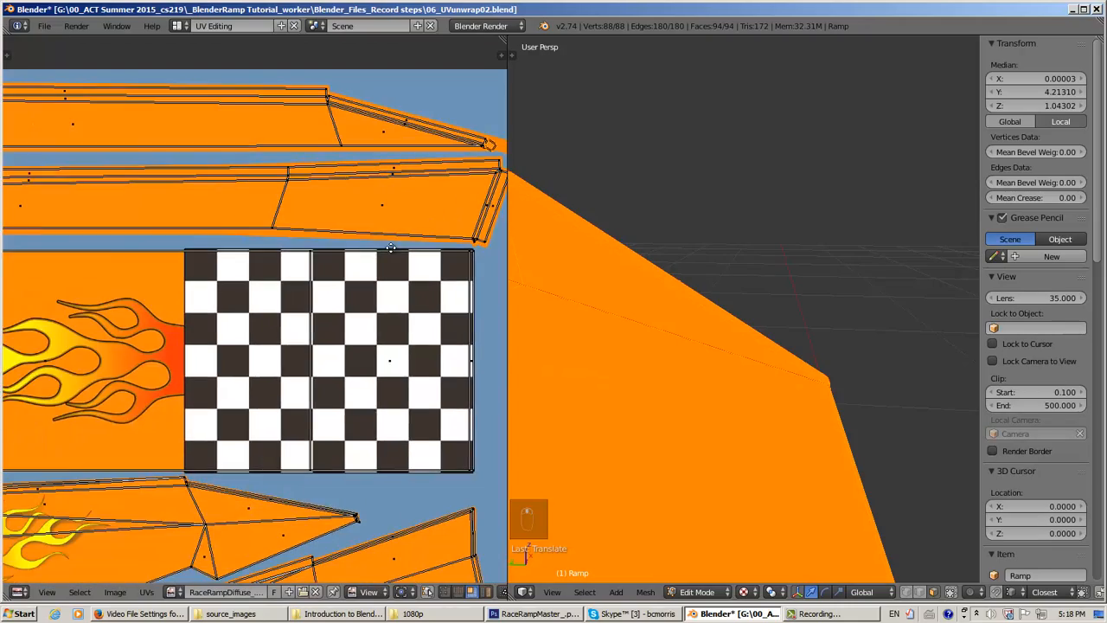
pyautogui.scroll(-3, 268, 320)
pyautogui.moveTo(230, 305); pyautogui.dragTo(350, 201, button='middle')
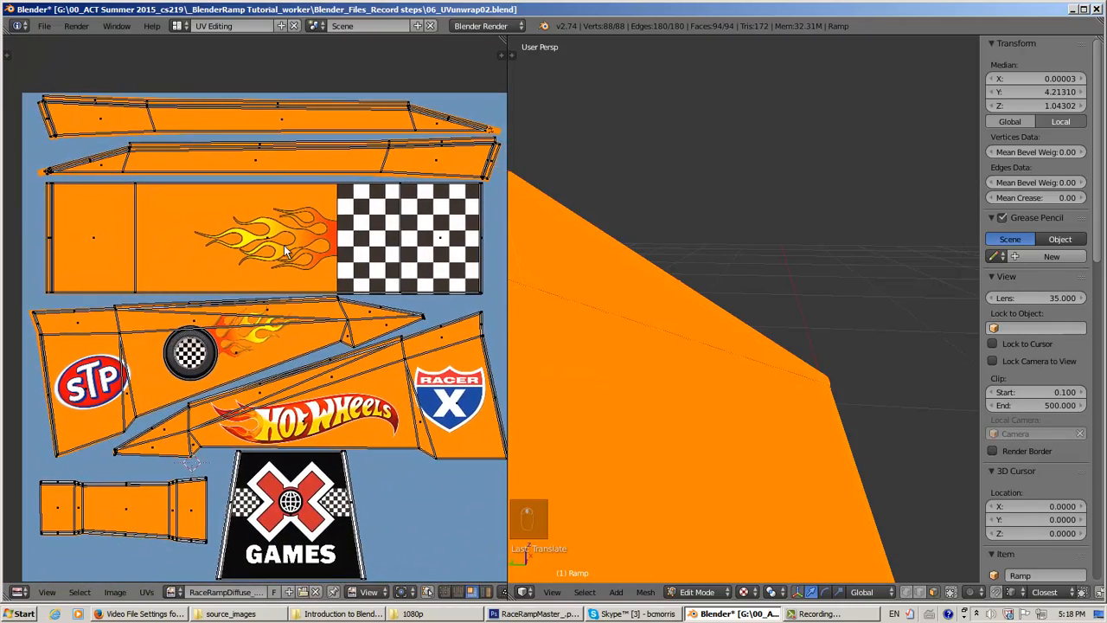
pyautogui.moveTo(246, 427); pyautogui.dragTo(227, 381, button='middle')
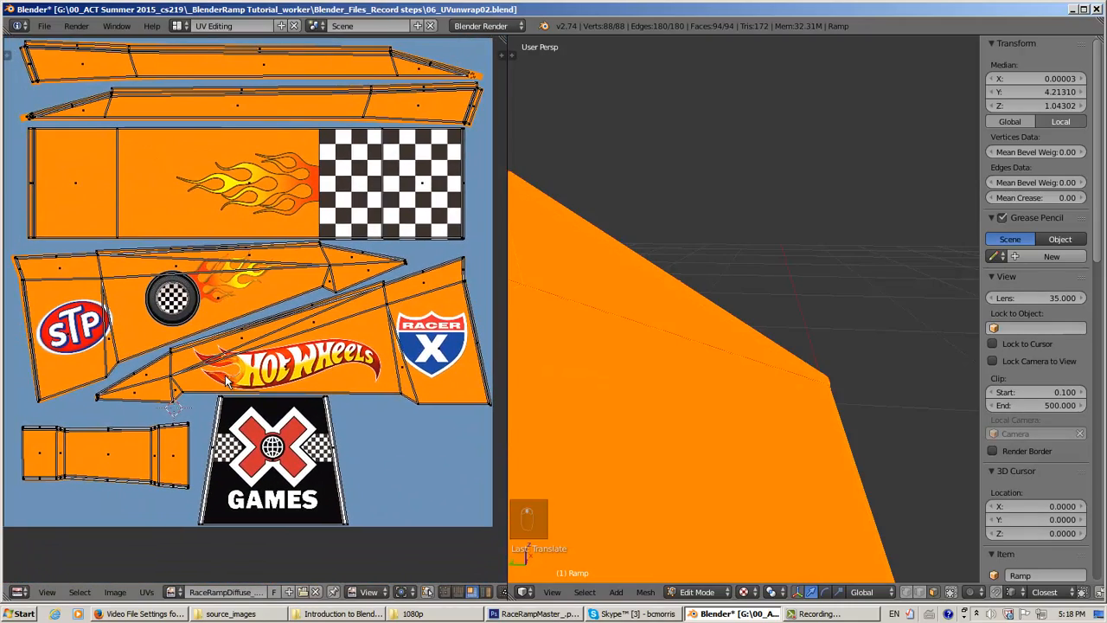
pyautogui.scroll(-8, 571, 346)
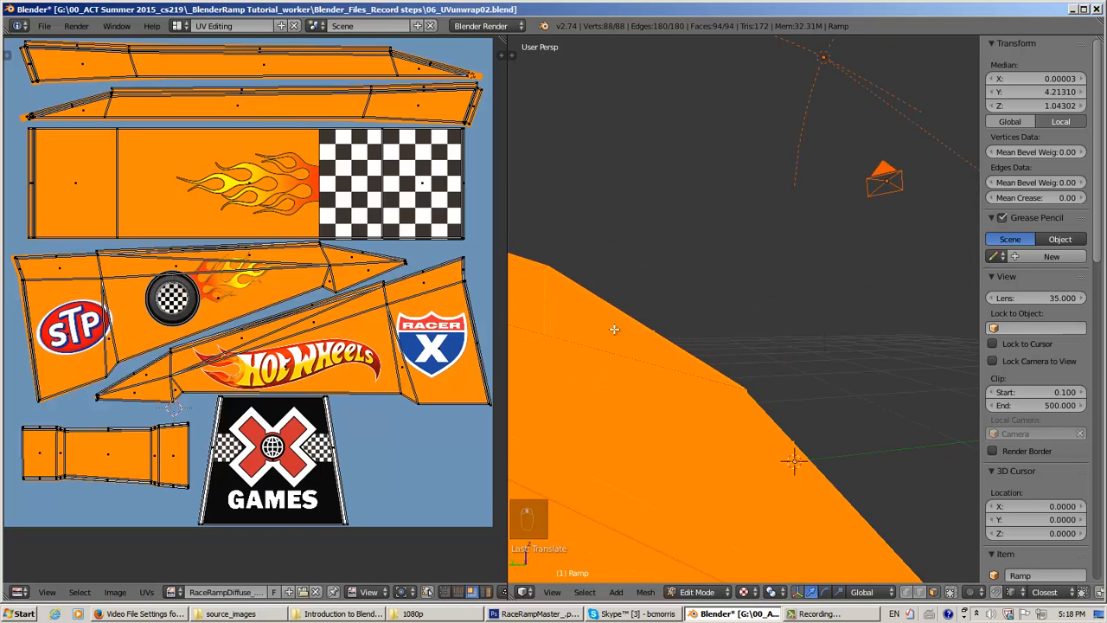
pyautogui.moveTo(581, 352); pyautogui.dragTo(773, 352, button='middle')
pyautogui.scroll(-5, 708, 359)
pyautogui.moveTo(663, 371); pyautogui.dragTo(622, 371, button='middle')
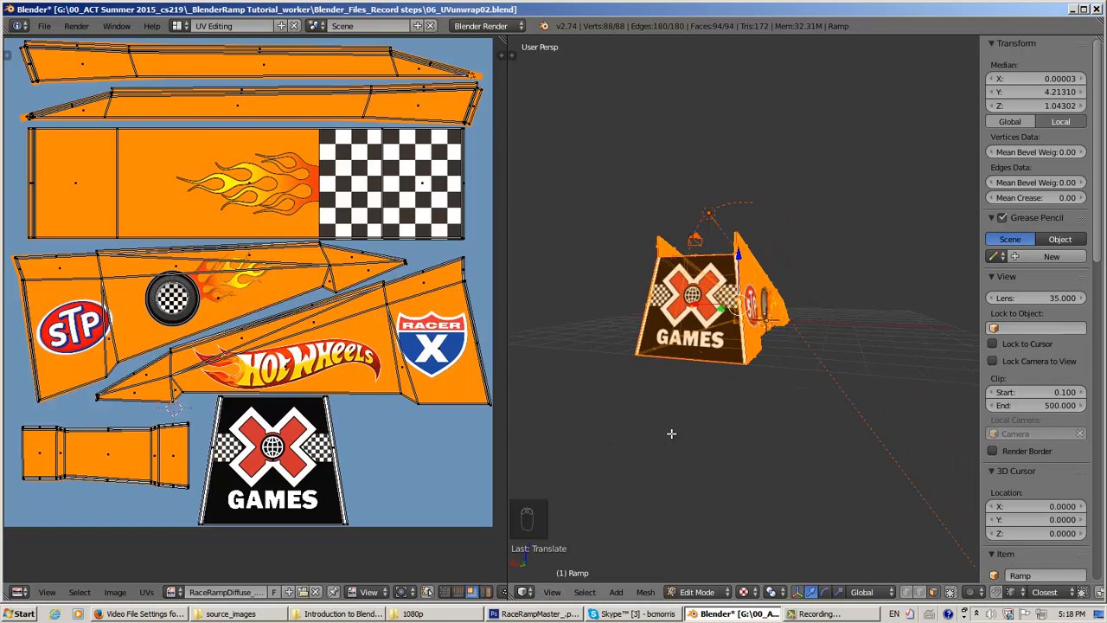
pyautogui.moveTo(671, 433); pyautogui.dragTo(638, 440, button='middle')
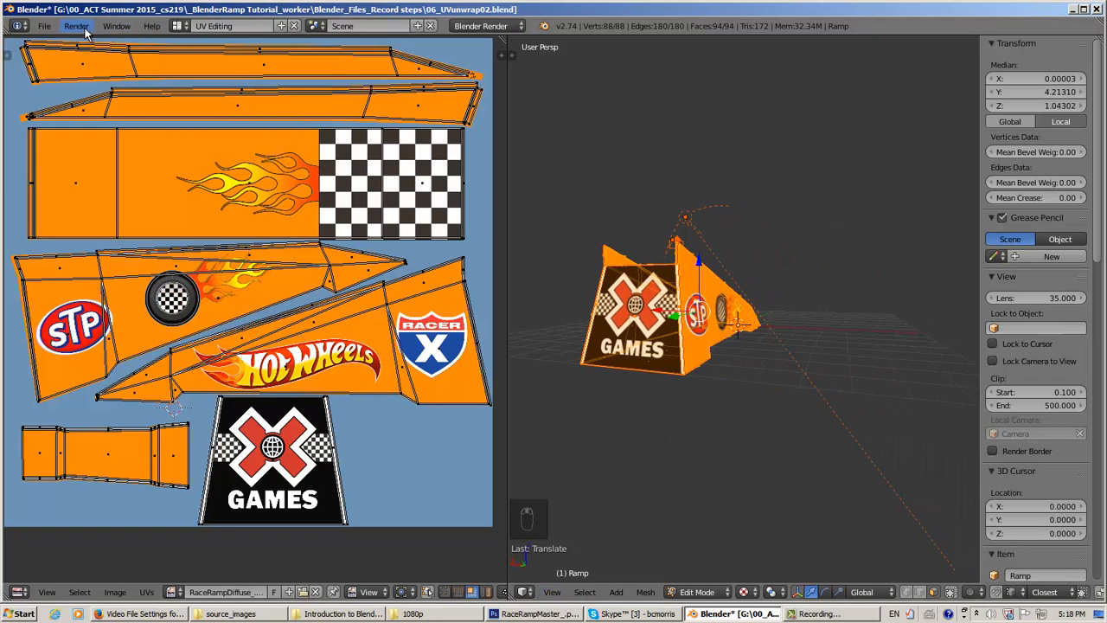
# - Switch the screen layout from UV Editing to Default and view the textured ramp from its side
pyautogui.click(180, 26)
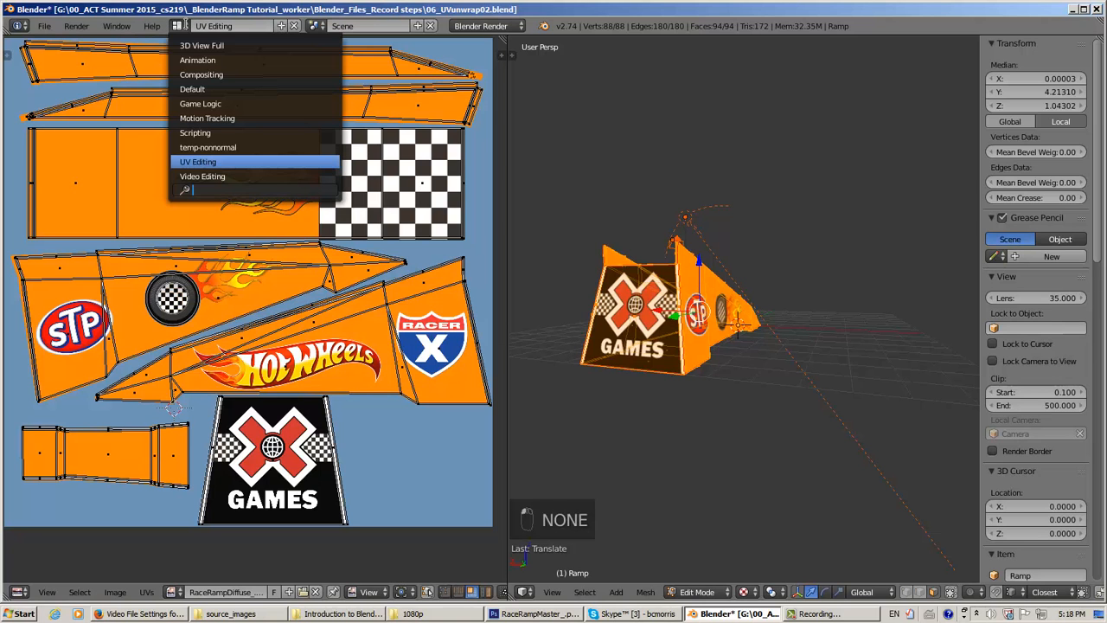
pyautogui.click(198, 88)
pyautogui.moveTo(357, 369); pyautogui.dragTo(599, 288, button='middle')
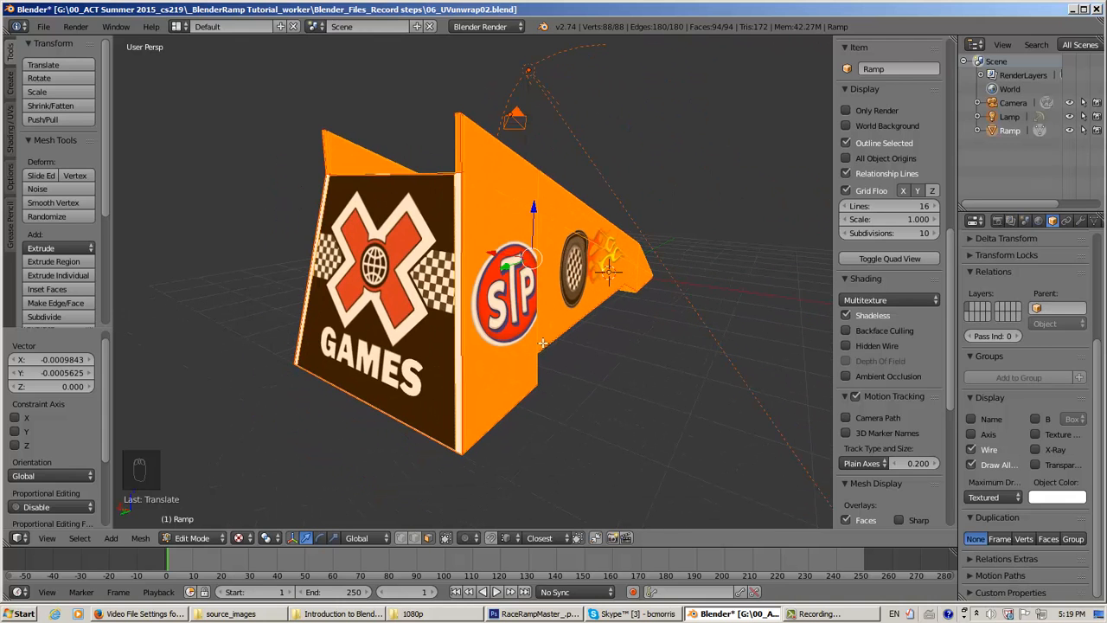
pyautogui.click(1040, 223)
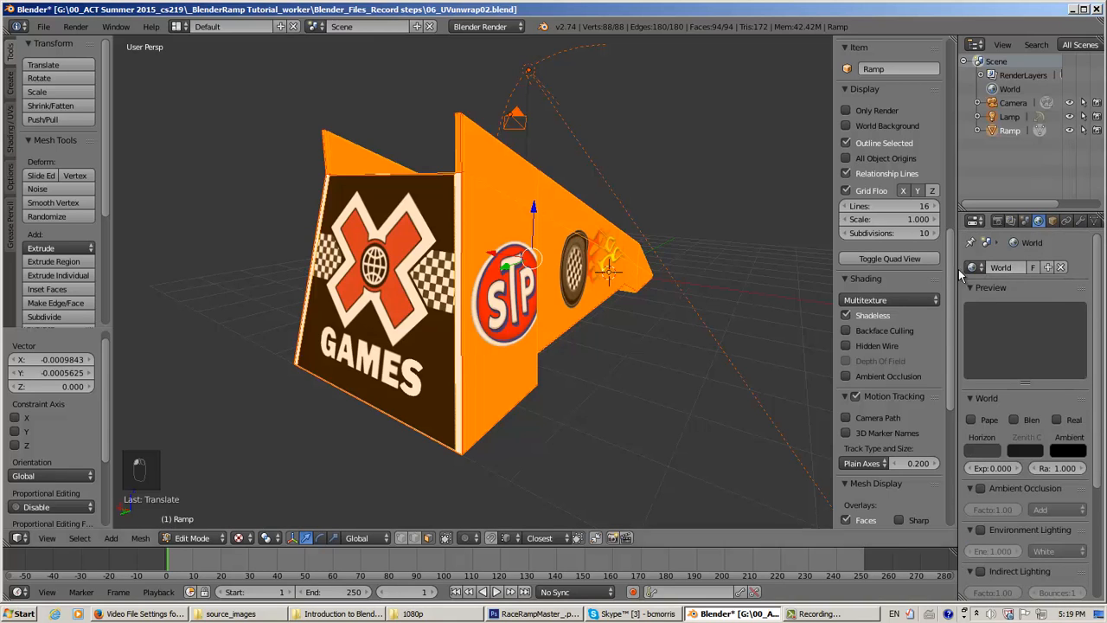
pyautogui.moveTo(626, 314); pyautogui.dragTo(593, 325, button='middle')
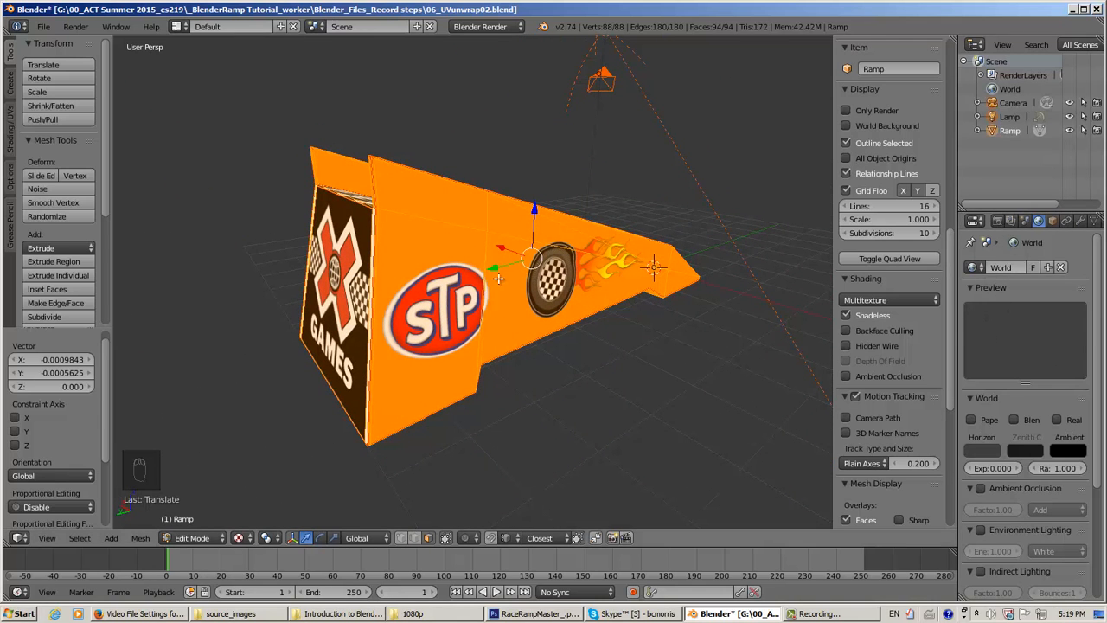
# - Return the ramp to Object Mode and select only the Ramp object in the scene
pyautogui.rightClick(463, 293)
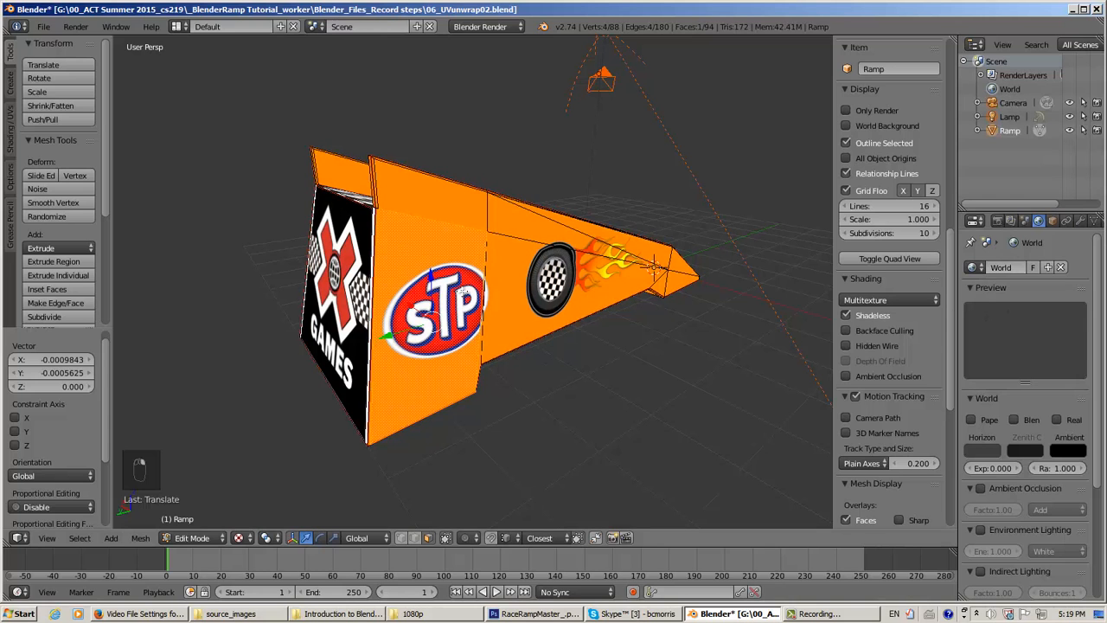
pyautogui.click(192, 537)
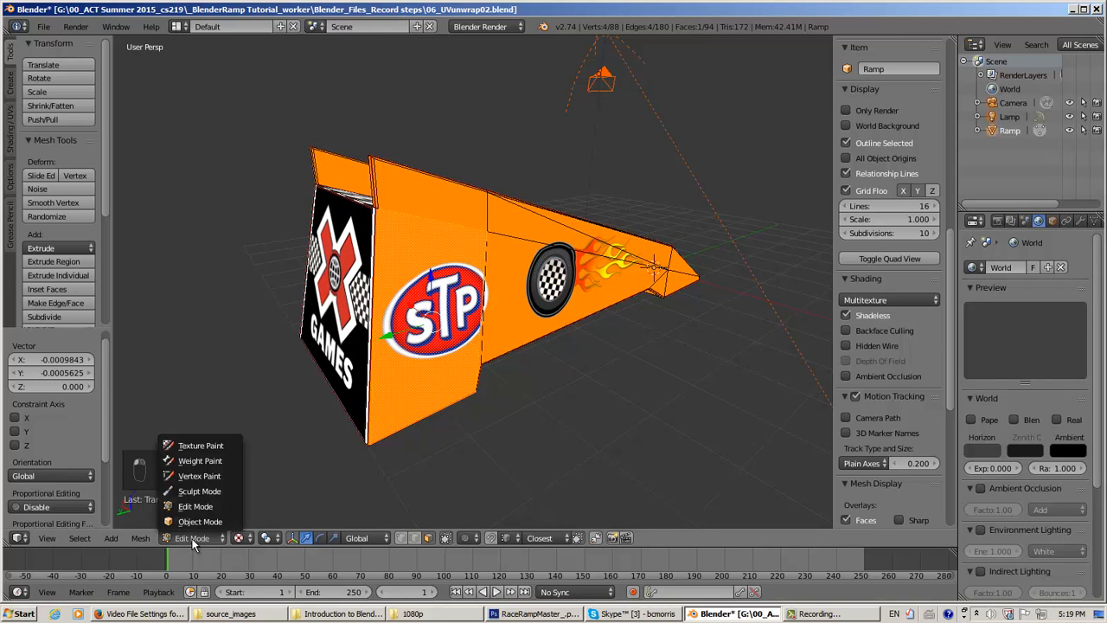
pyautogui.click(191, 525)
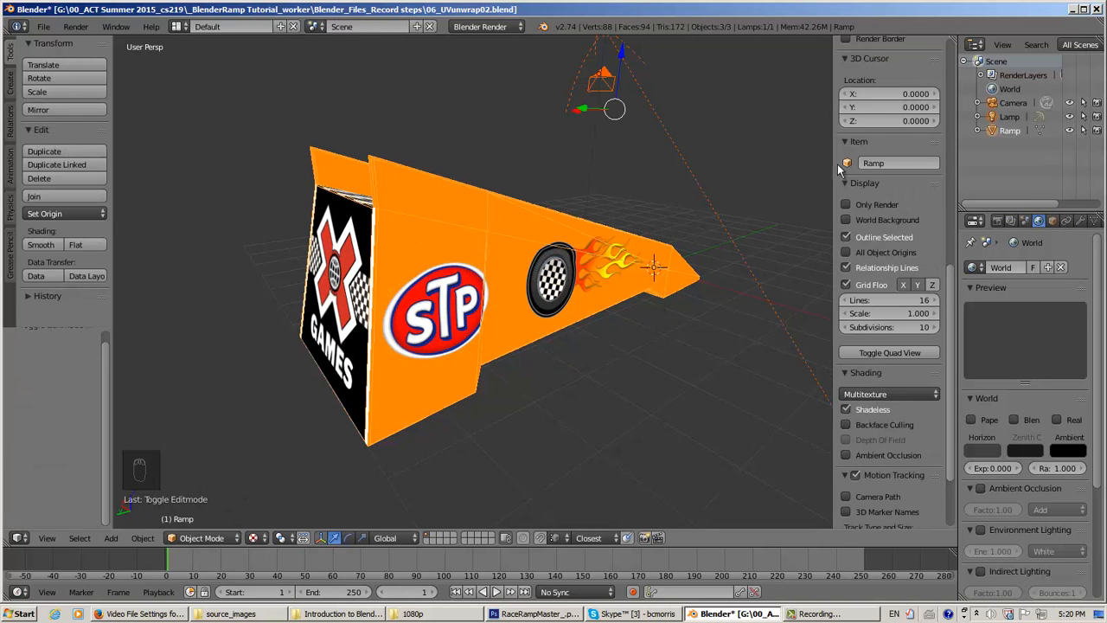
pyautogui.click(1010, 117)
pyautogui.click(1010, 130)
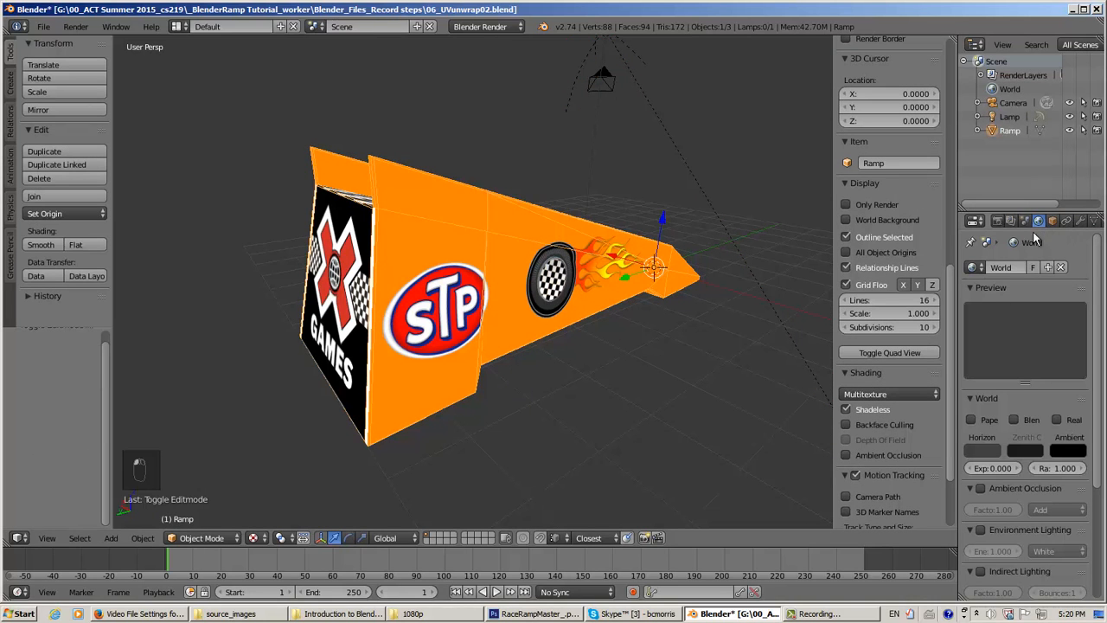
# - Widen the properties editor and show the ramp's material settings
pyautogui.scroll(-3, 1097, 286)
pyautogui.scroll(3, 1097, 285)
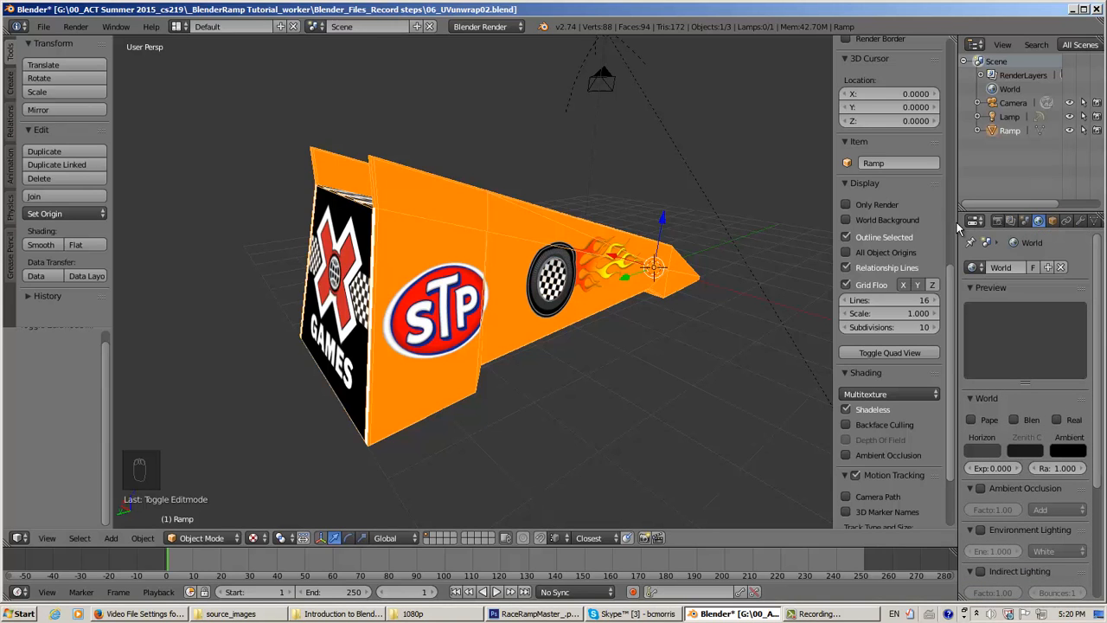
pyautogui.moveTo(956, 224); pyautogui.dragTo(872, 223)
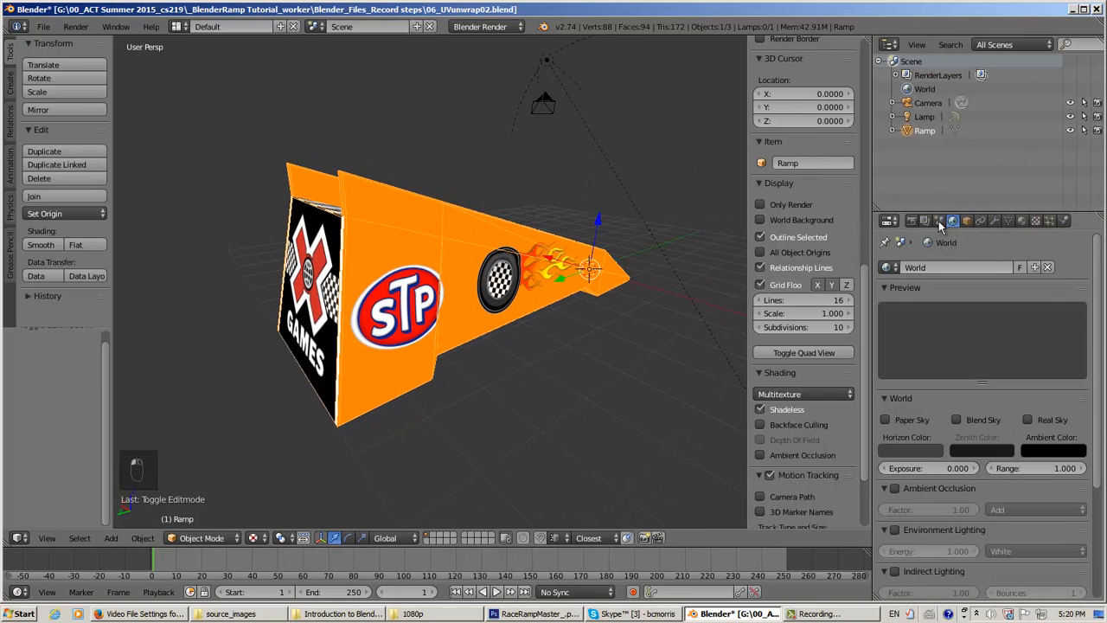
pyautogui.click(1022, 222)
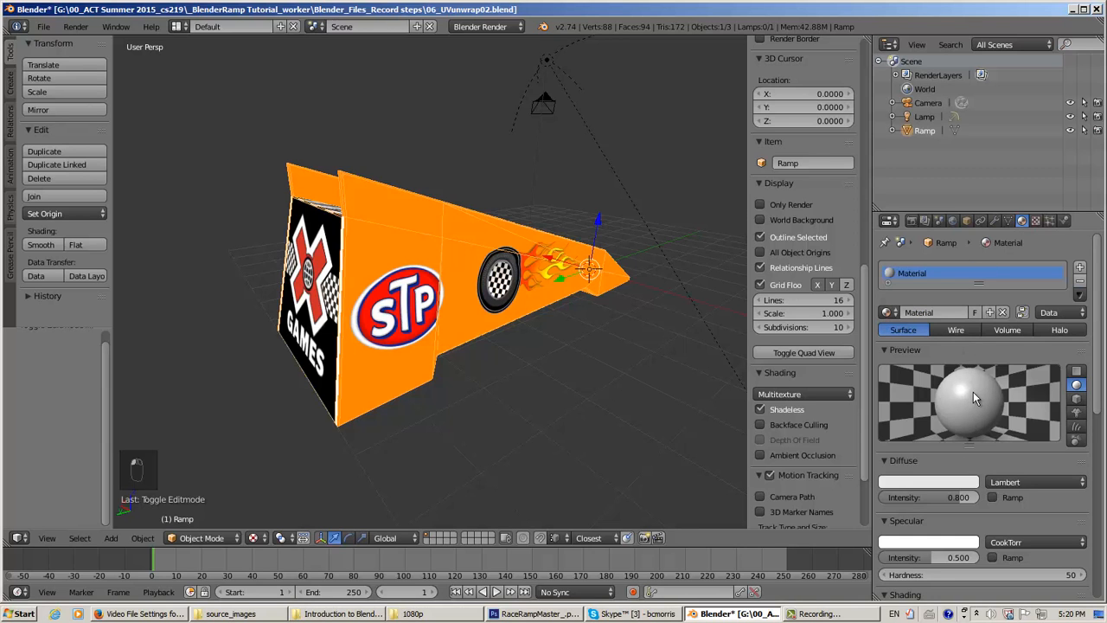
# - Examine the decals on the ramp's back and side faces in the 3D view, close up and from a distance
pyautogui.moveTo(588, 296); pyautogui.dragTo(554, 295, button='middle')
pyautogui.scroll(2, 563, 307)
pyautogui.scroll(-2, 563, 305)
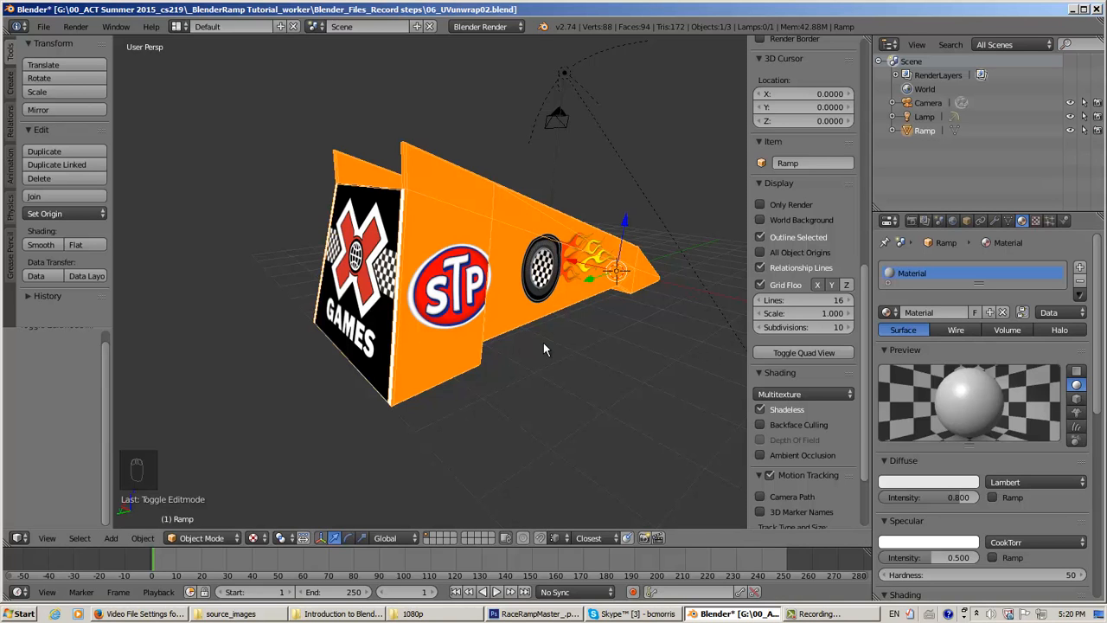
pyautogui.scroll(3, 545, 338)
pyautogui.scroll(-3, 544, 339)
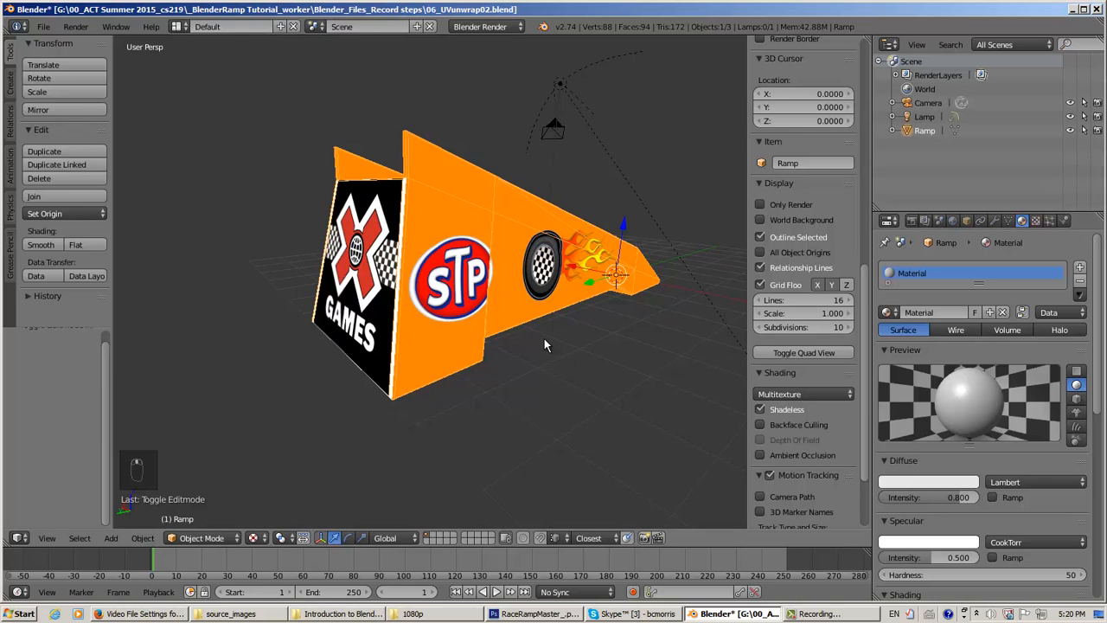
pyautogui.scroll(5, 541, 346)
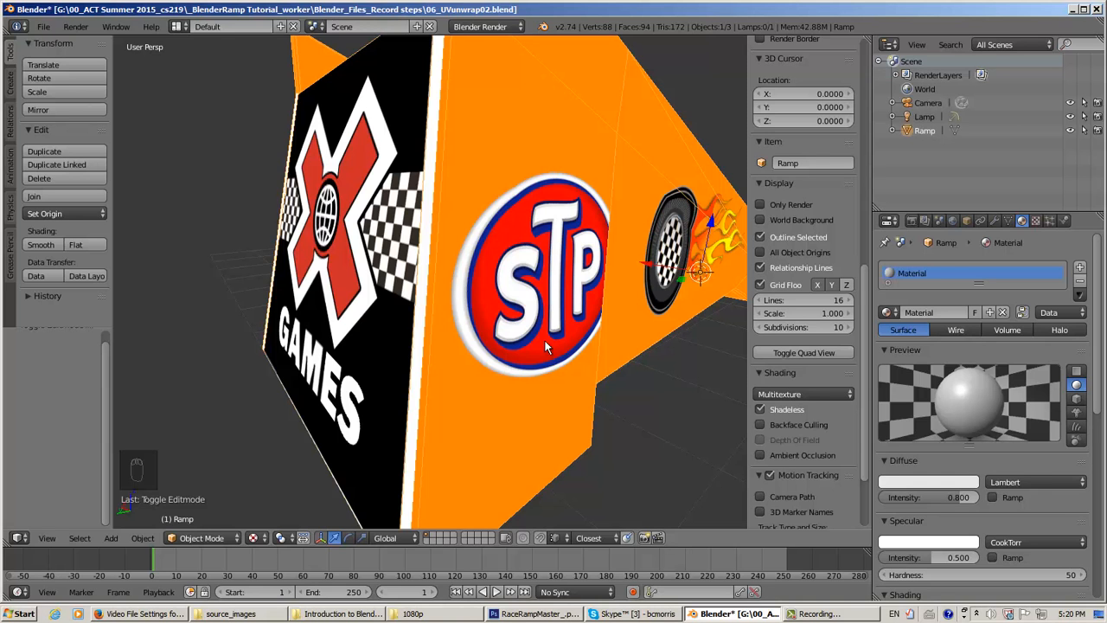
pyautogui.press('KP_Decimal')
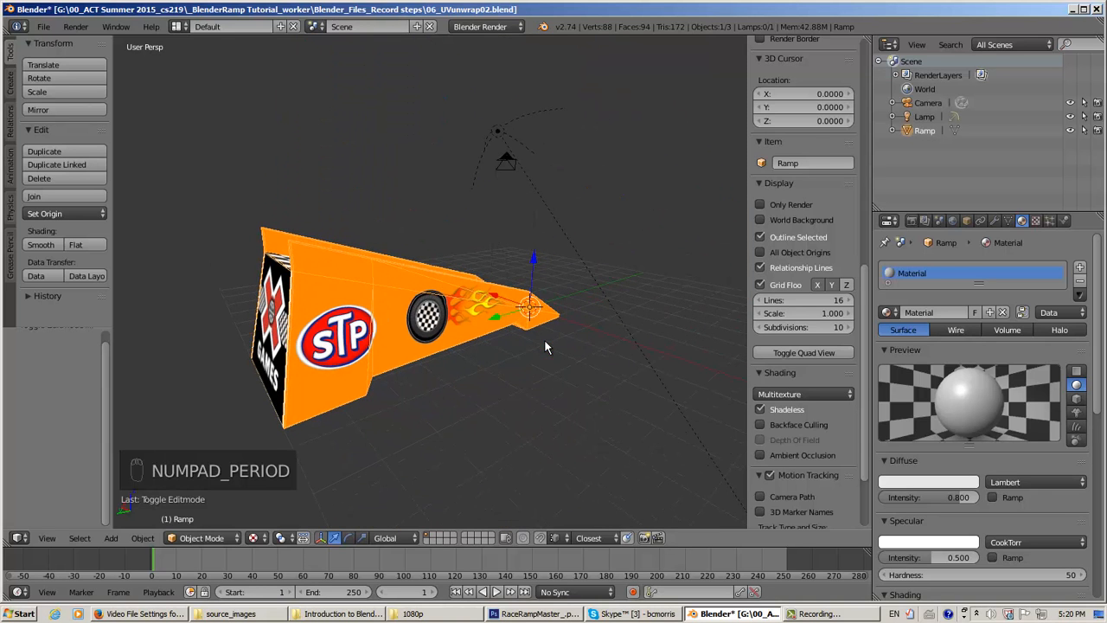
pyautogui.scroll(3, 411, 376)
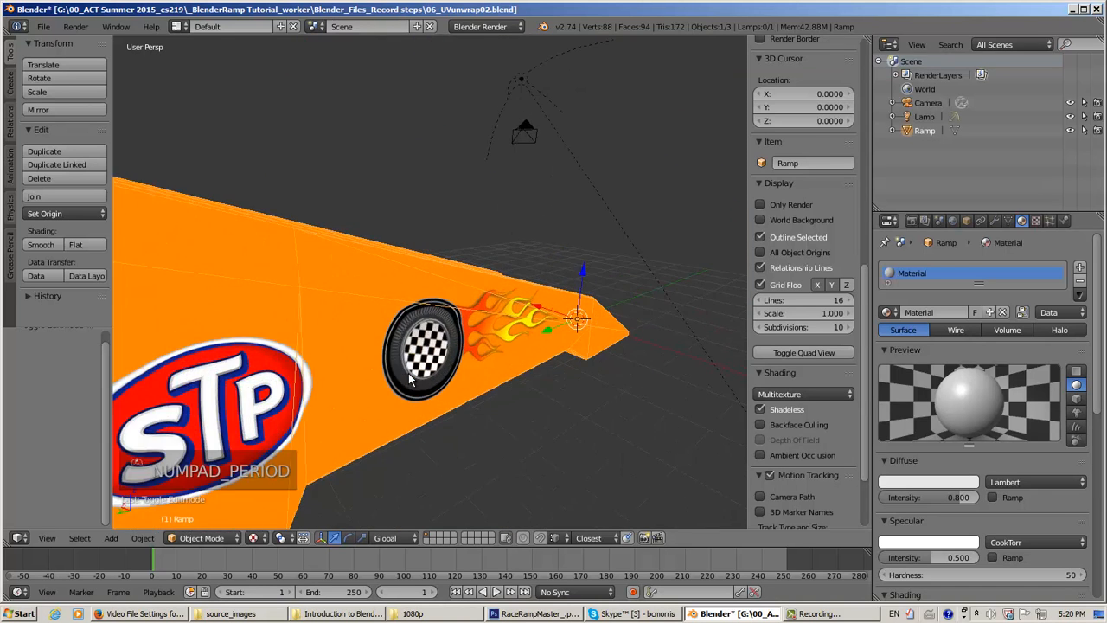
pyautogui.keyDown('shift'); pyautogui.moveTo(414, 376); pyautogui.dragTo(567, 313, button='middle'); pyautogui.keyUp('shift')
pyautogui.scroll(-2, 567, 311)
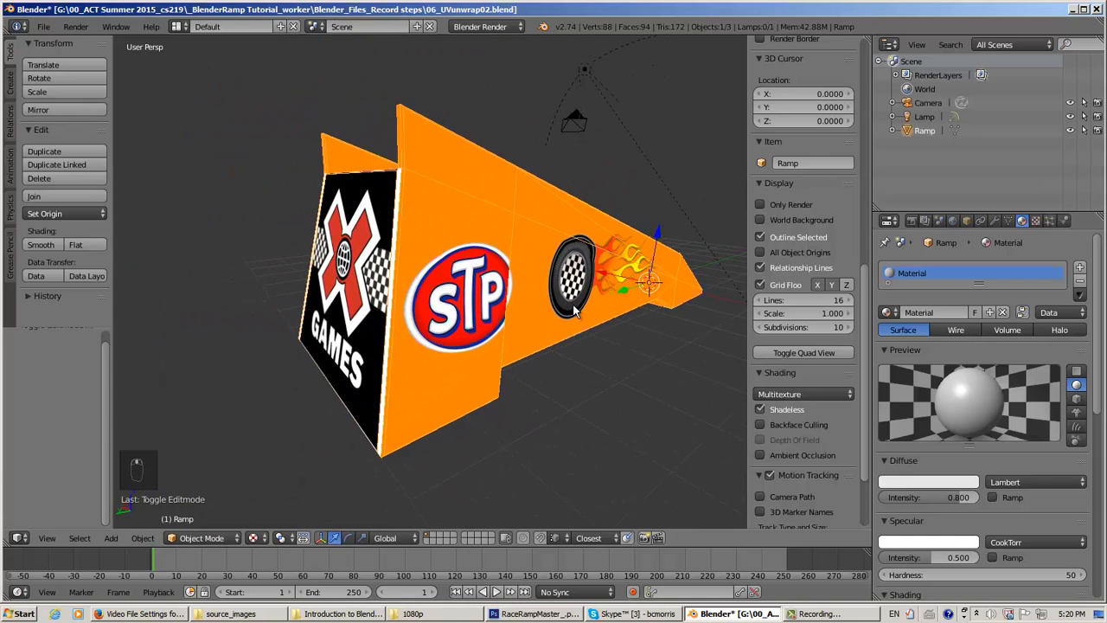
# - Set the 3D view's shading mode to GLSL
pyautogui.click(834, 392)
pyautogui.click(827, 364)
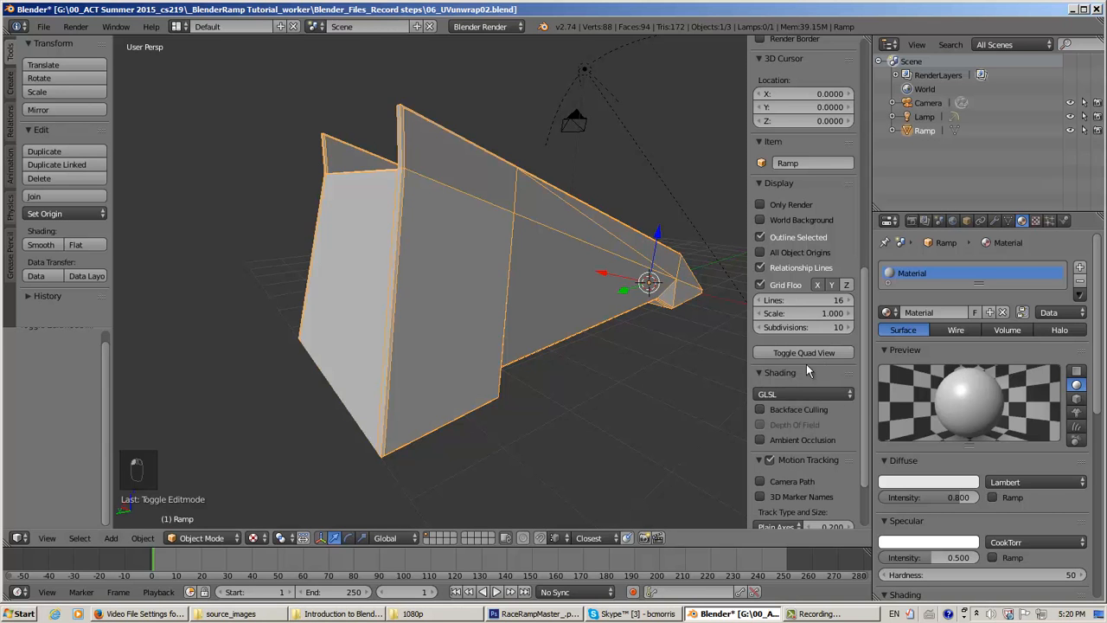
pyautogui.moveTo(735, 354)
pyautogui.mouseDown(button='middle')
pyautogui.moveTo(600, 337)
pyautogui.moveTo(698, 340)
pyautogui.moveTo(527, 340)
pyautogui.moveTo(515, 385)
pyautogui.moveTo(544, 333)
pyautogui.mouseUp(button='middle')
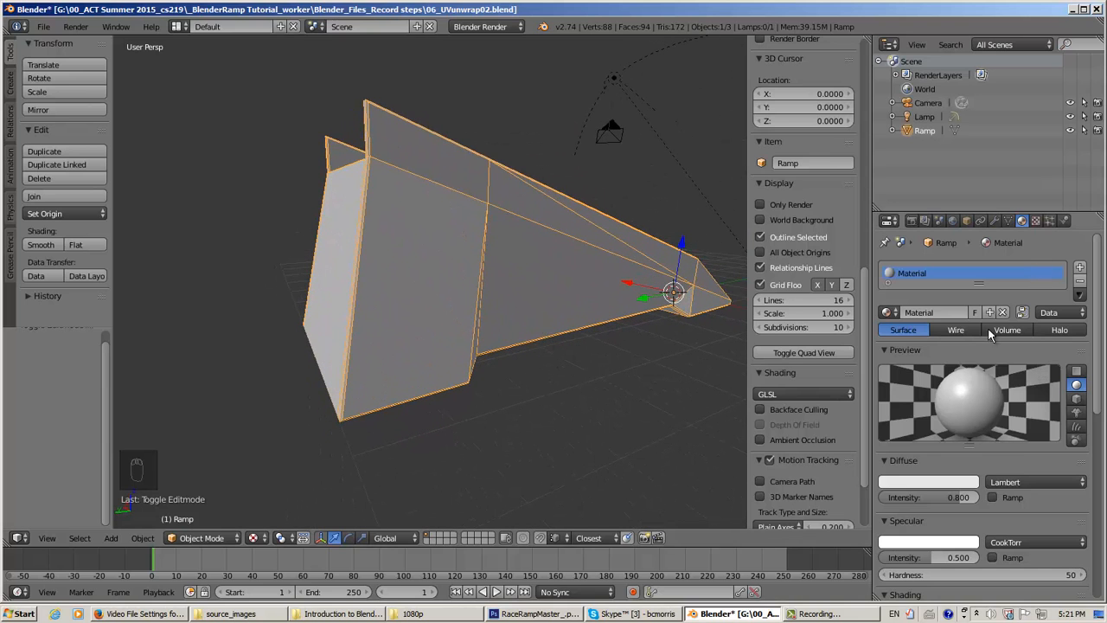
# - Set the texture type in the ramp material's first texture slot to Image or Movie, keeping the material's textures shown instead of the world's
pyautogui.click(1037, 221)
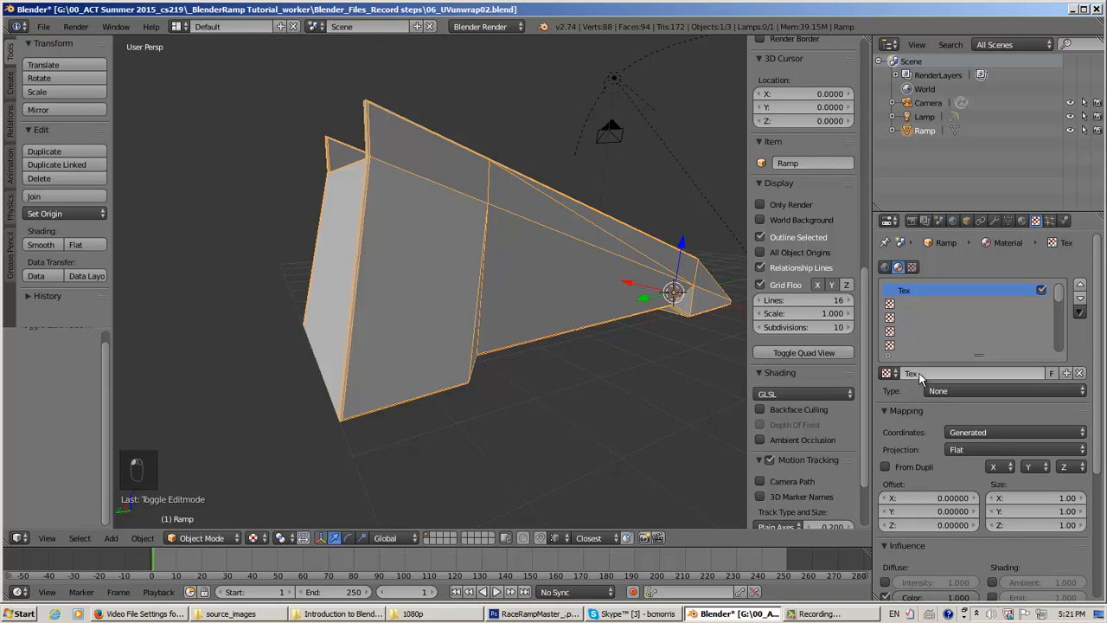
pyautogui.scroll(-1, 919, 373)
pyautogui.click(955, 362)
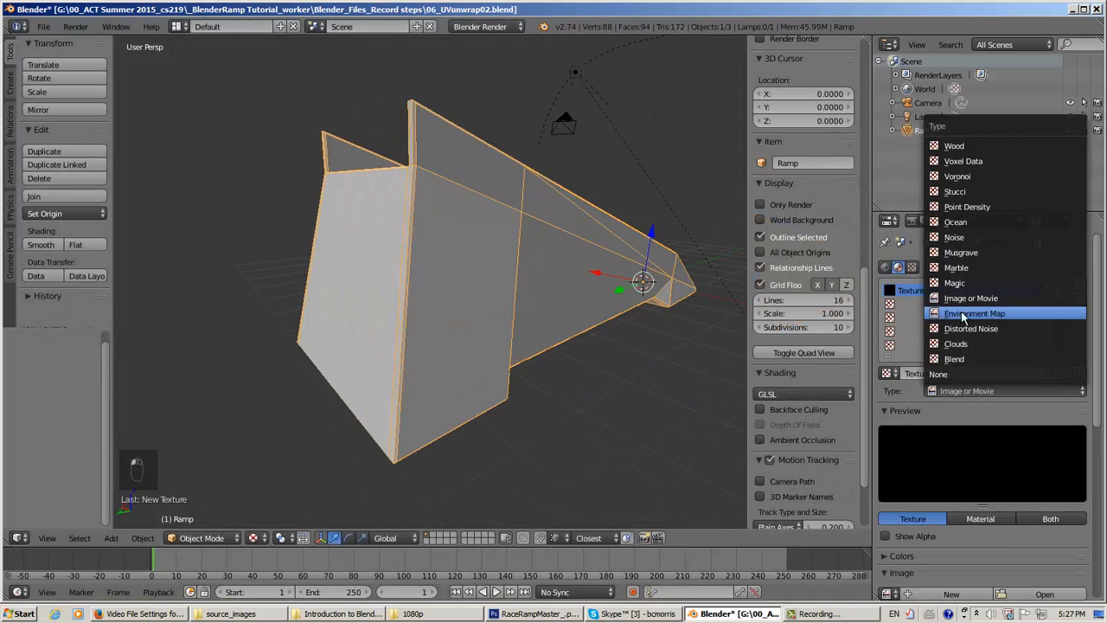
pyautogui.click(963, 298)
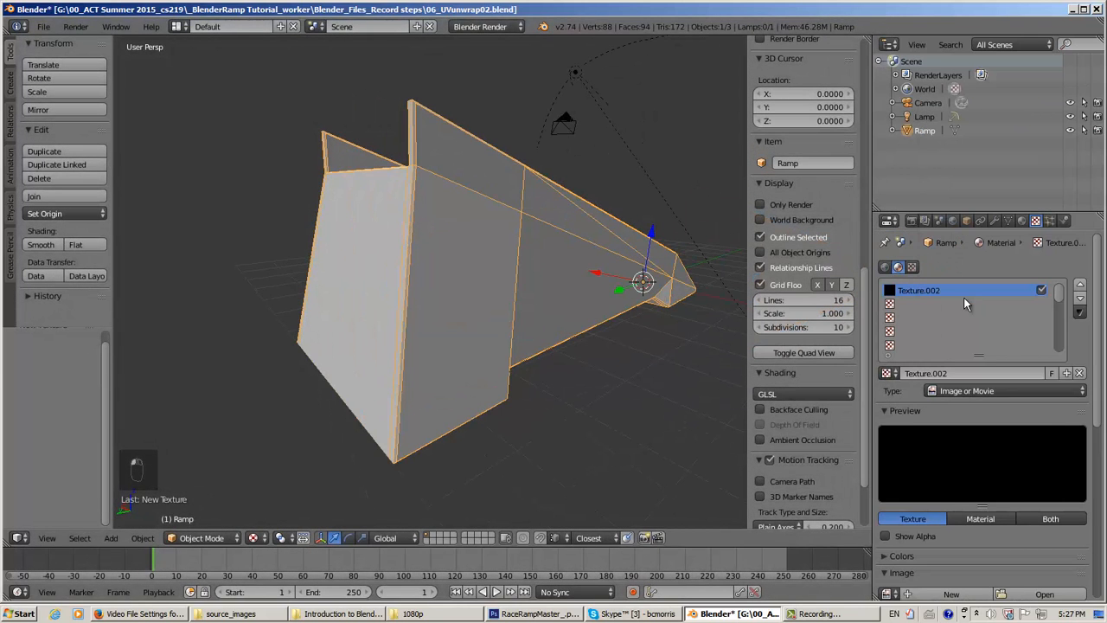
pyautogui.click(884, 266)
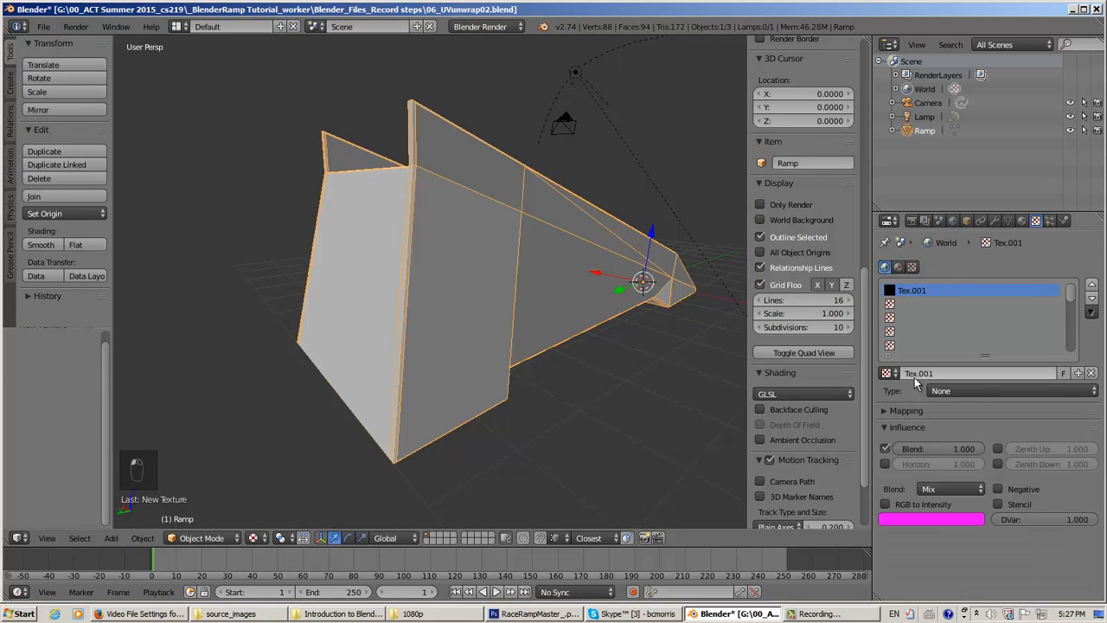
pyautogui.click(898, 267)
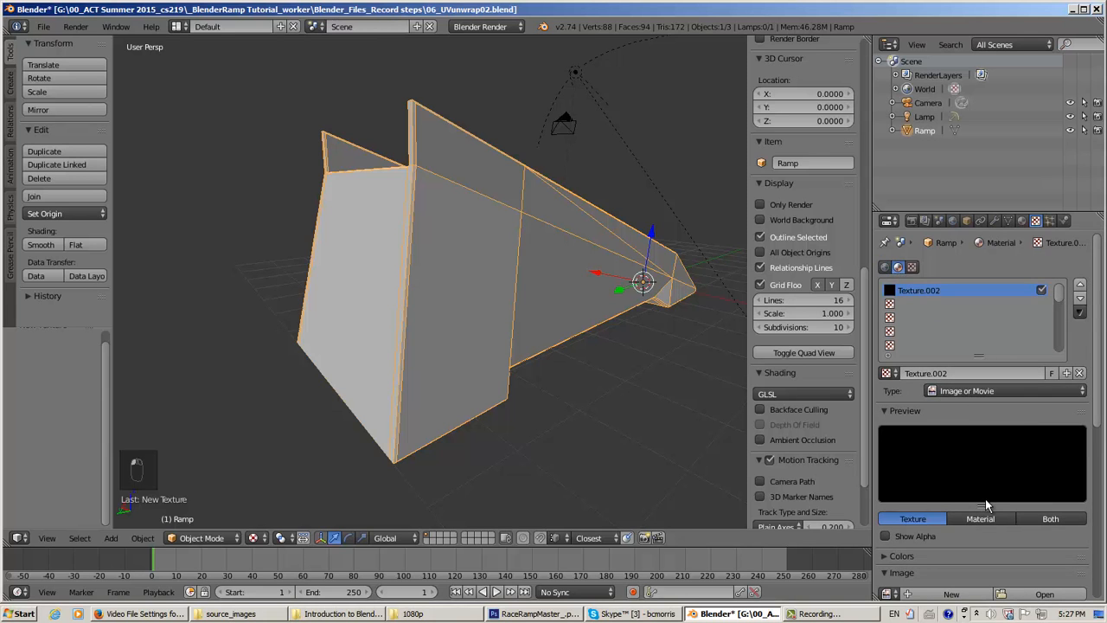
pyautogui.scroll(-5, 986, 498)
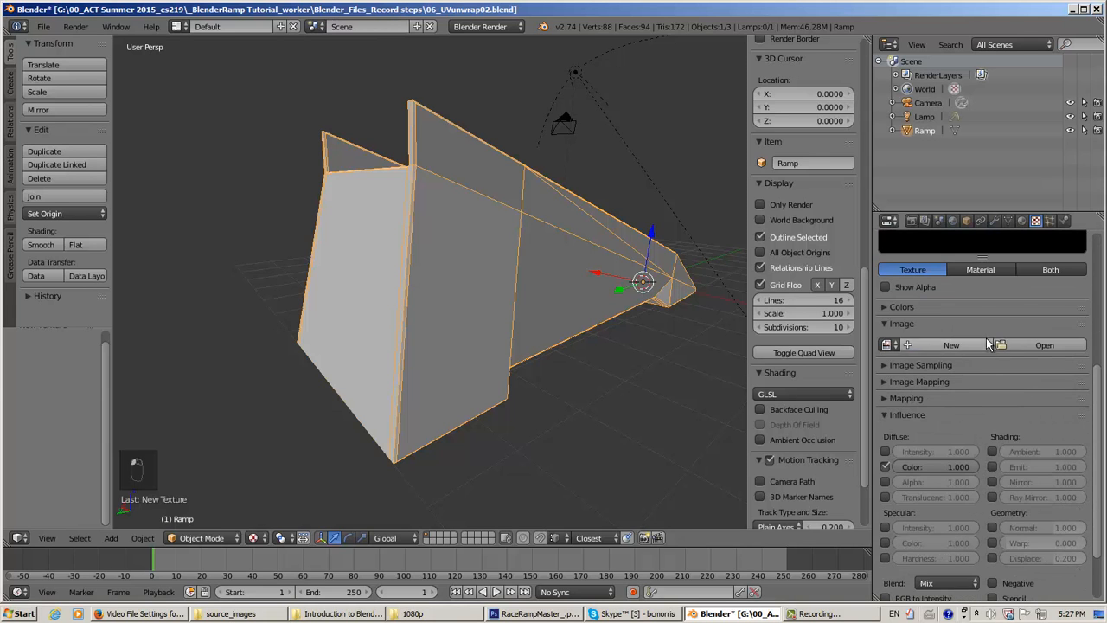
pyautogui.click(1025, 345)
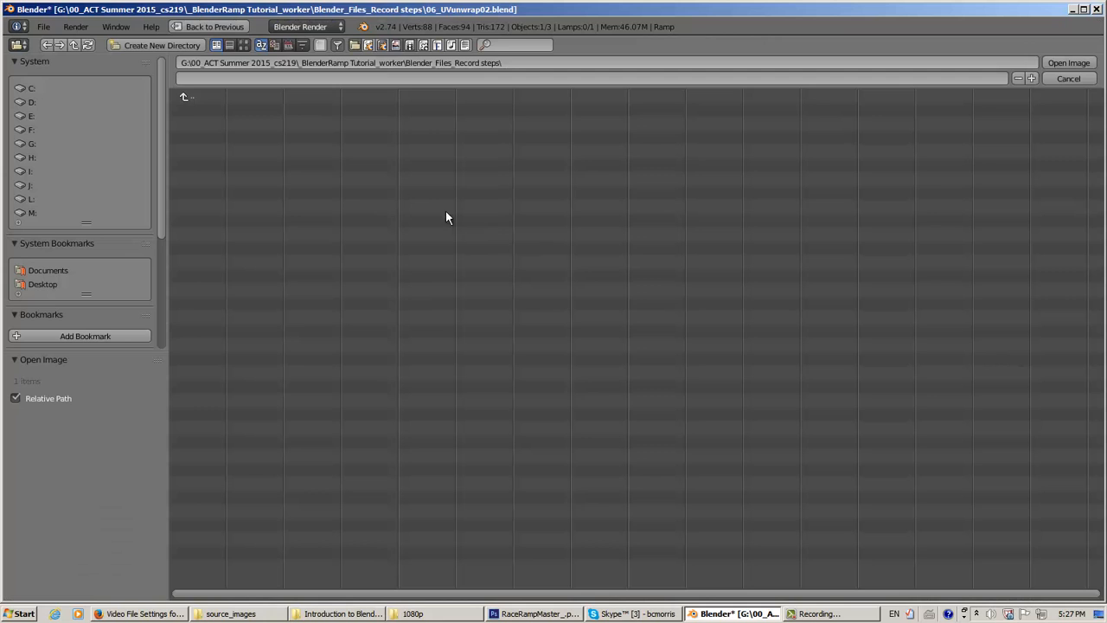
pyautogui.click(186, 97)
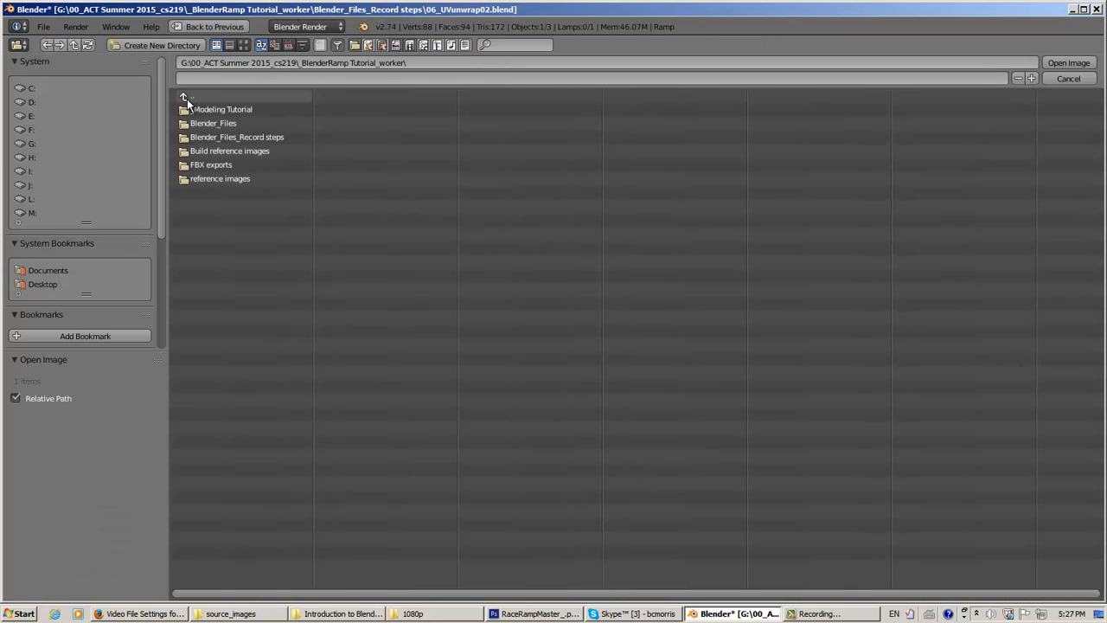
pyautogui.click(197, 151)
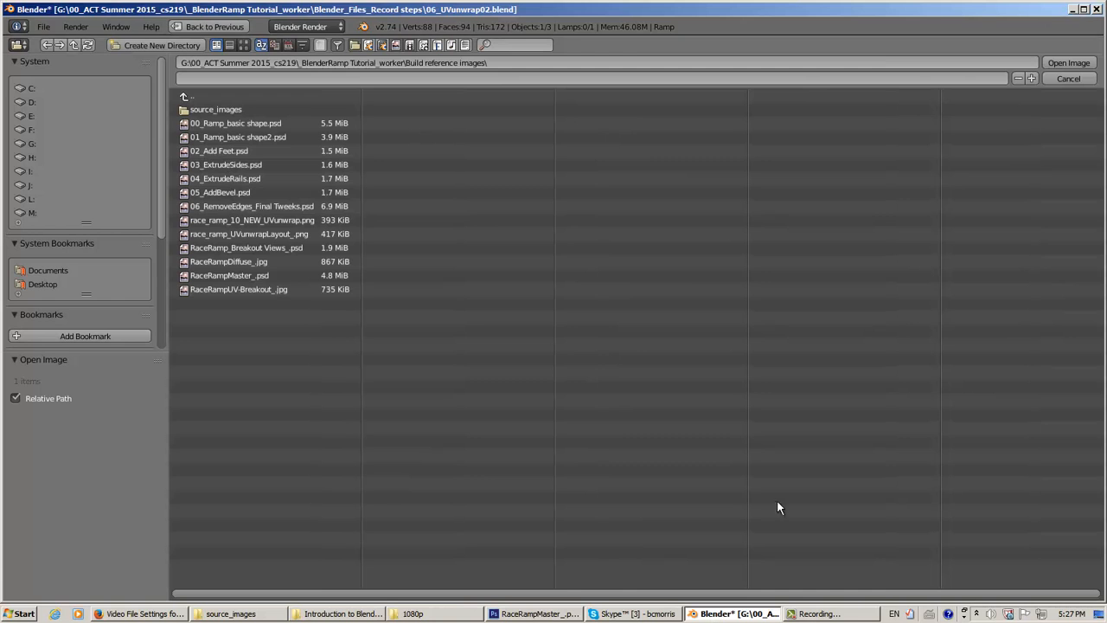
pyautogui.click(1068, 78)
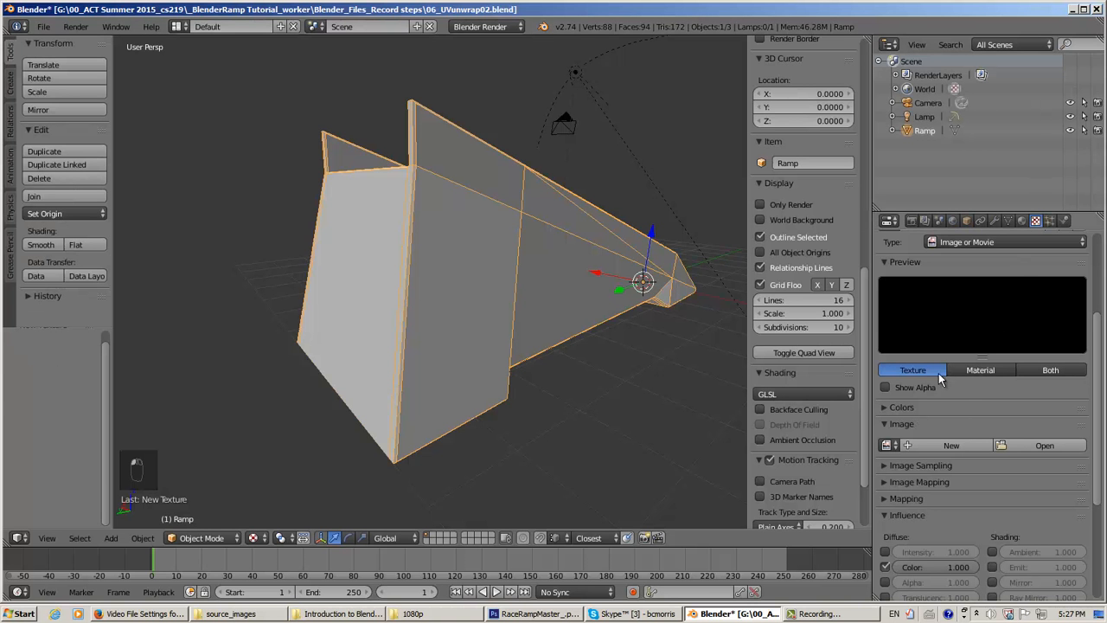
# - Assign the already loaded image RaceRampDiffuse_.jpg to the material's texture and check it on the ramp
pyautogui.scroll(-2, 959, 402)
pyautogui.scroll(-1, 959, 402)
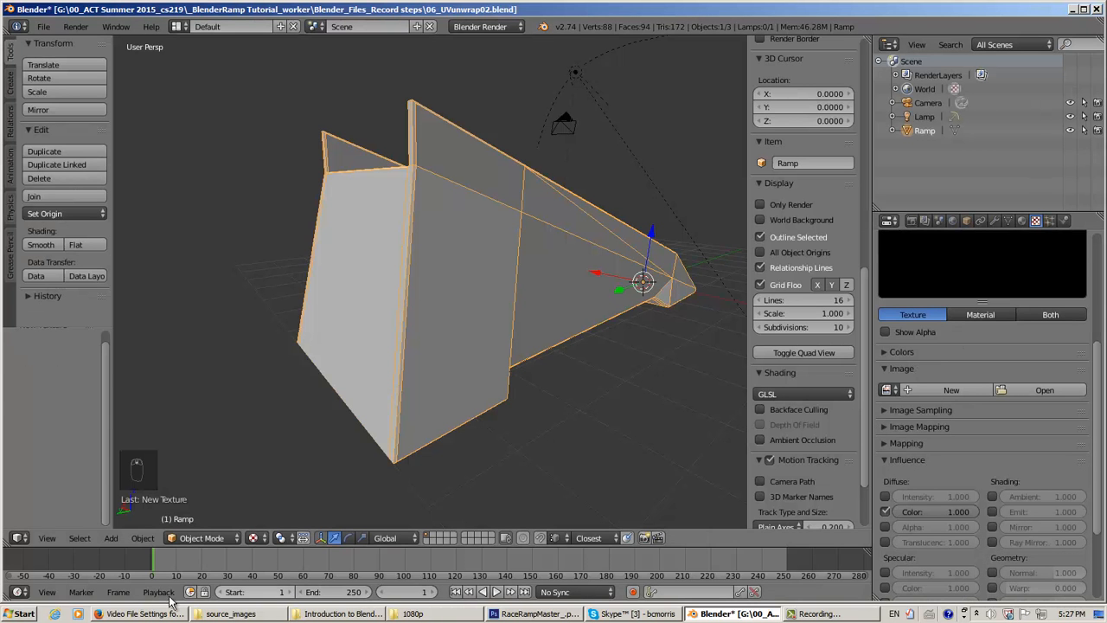
pyautogui.click(891, 389)
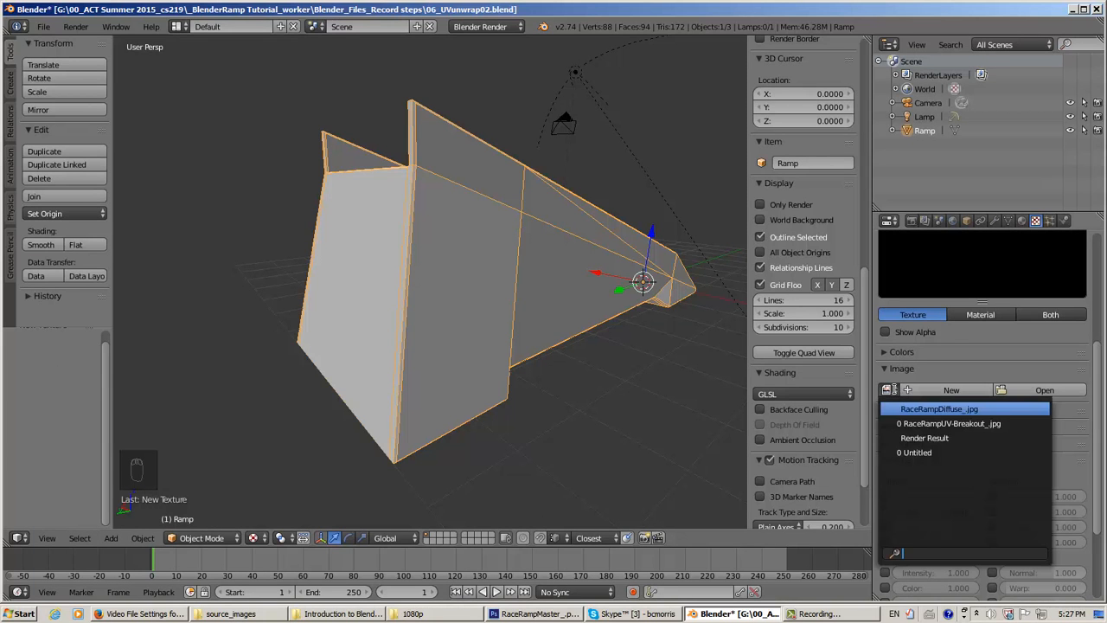
pyautogui.click(910, 409)
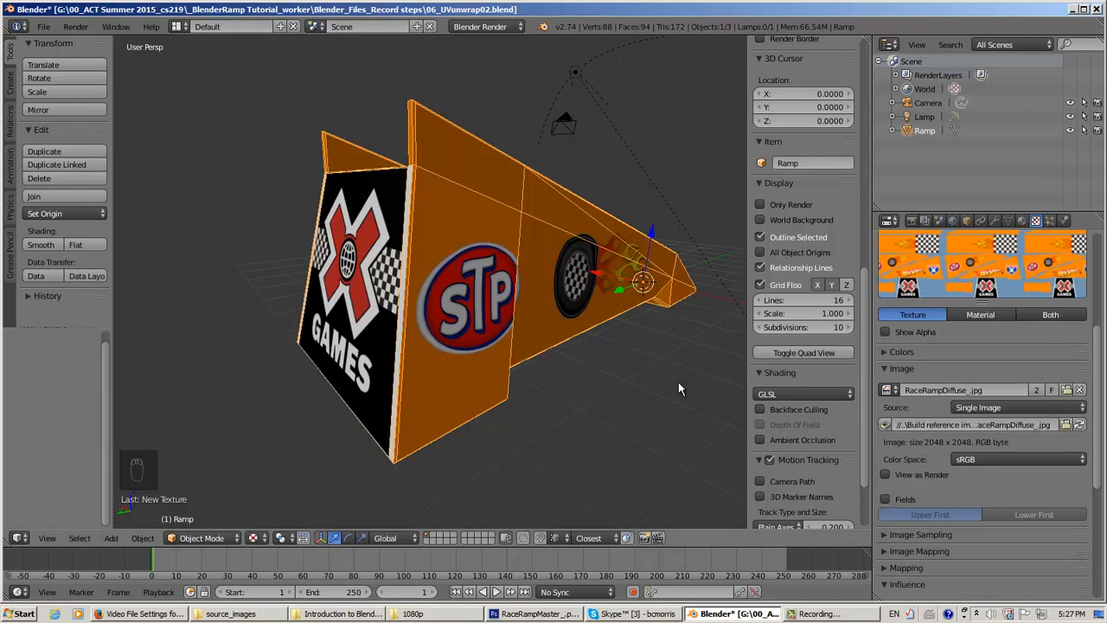
pyautogui.moveTo(678, 381); pyautogui.dragTo(594, 386, button='middle')
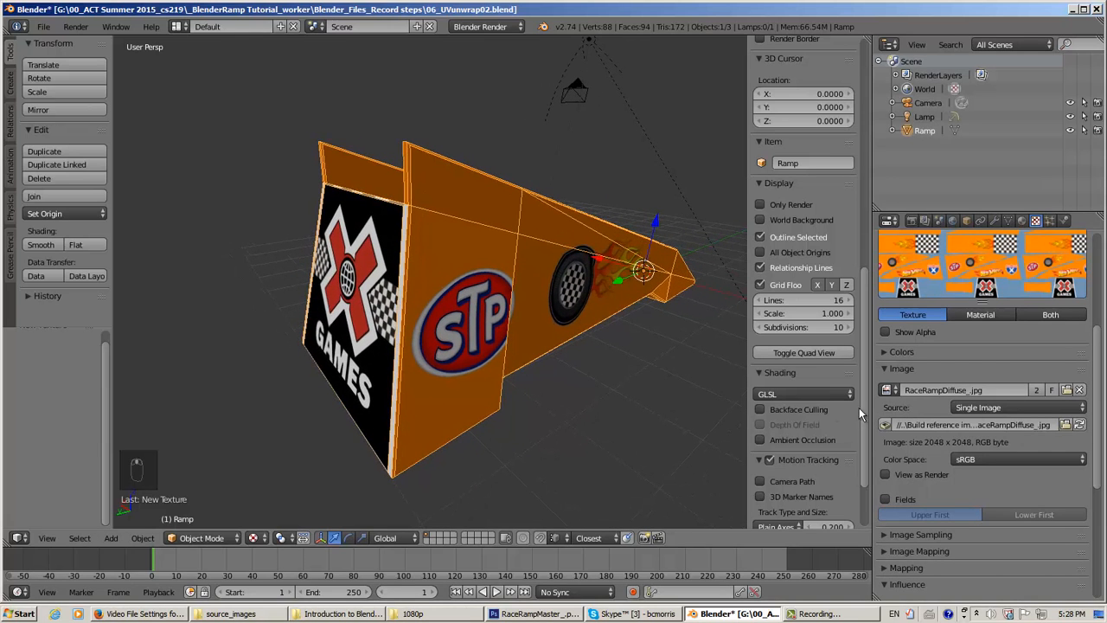
pyautogui.scroll(-5, 1098, 395)
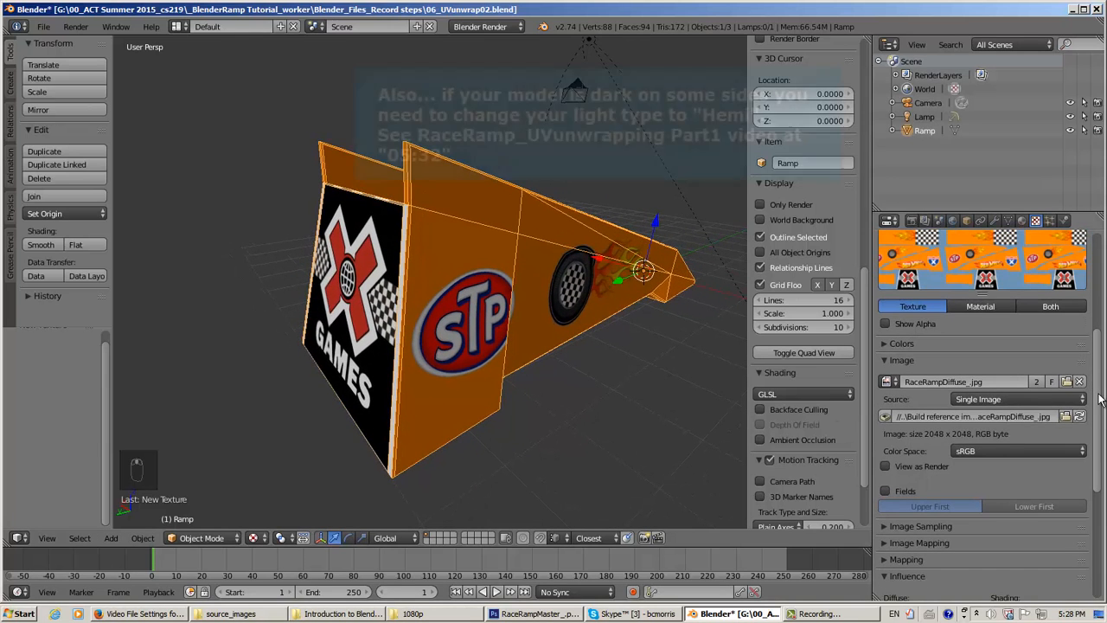
pyautogui.scroll(-2, 986, 415)
pyautogui.scroll(8, 986, 415)
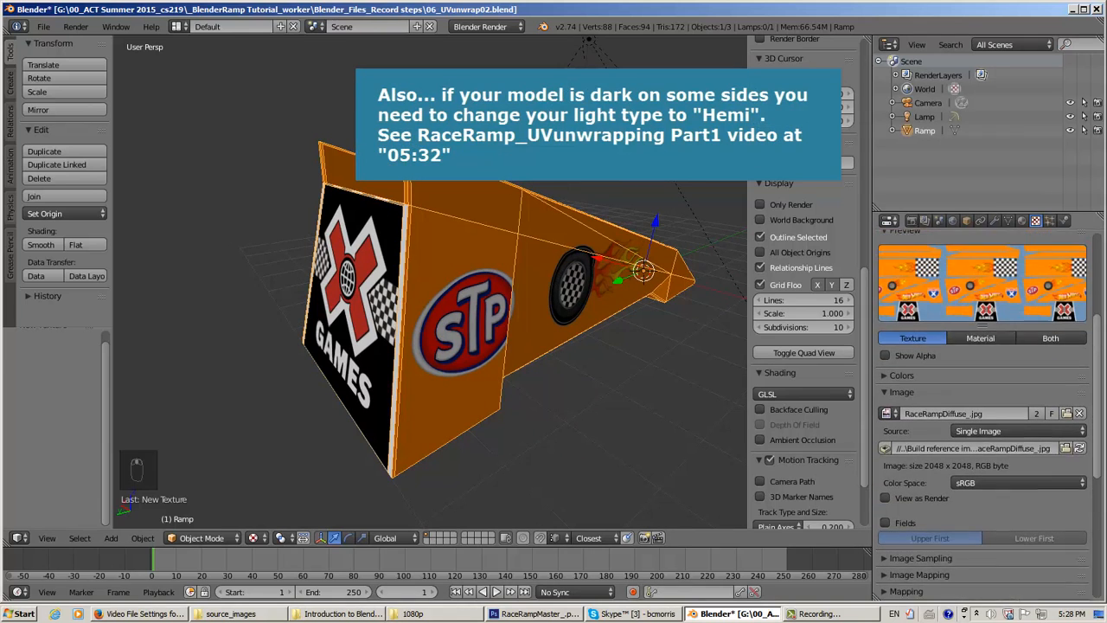
# - Try Generated coordinates in the ramp texture's mapping settings and set the coordinates back to UV
pyautogui.scroll(-3, 1104, 488)
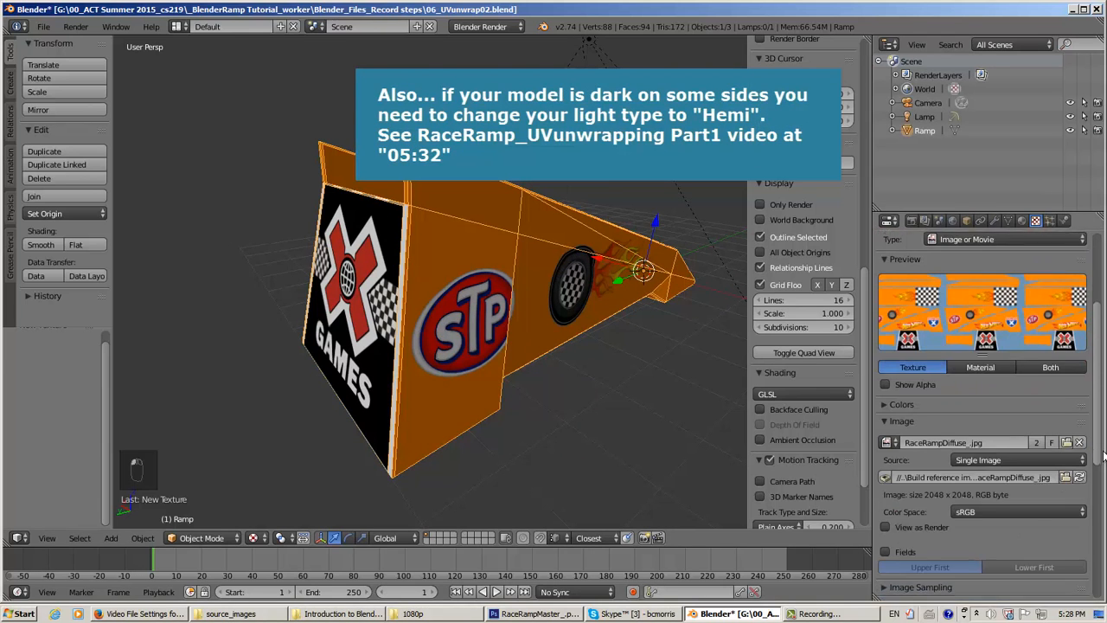
pyautogui.scroll(-6, 1098, 519)
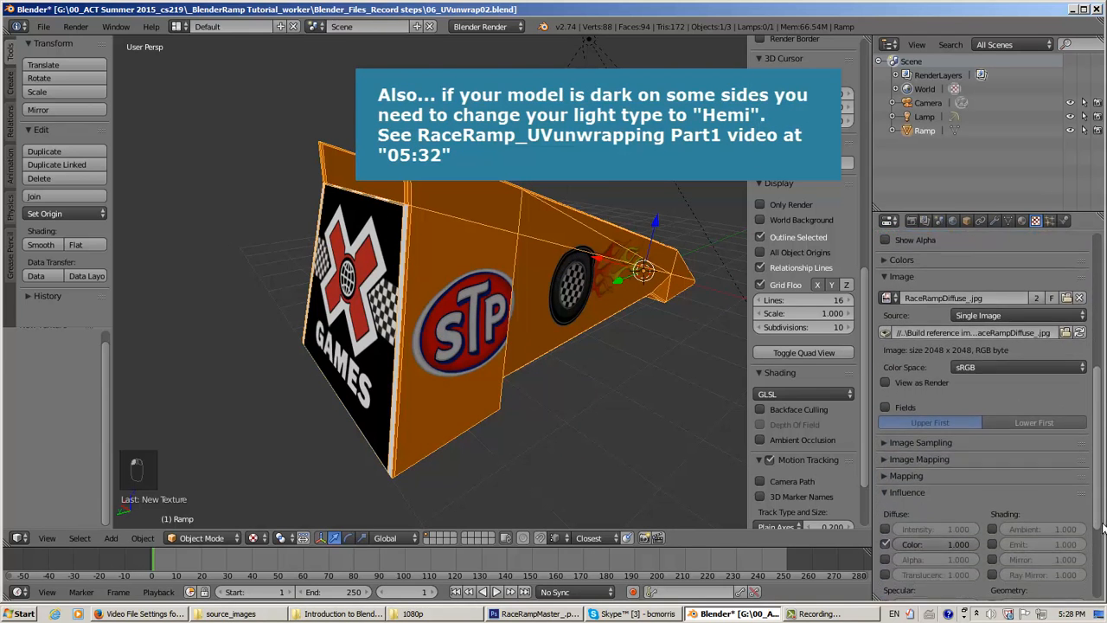
pyautogui.scroll(-1, 1095, 596)
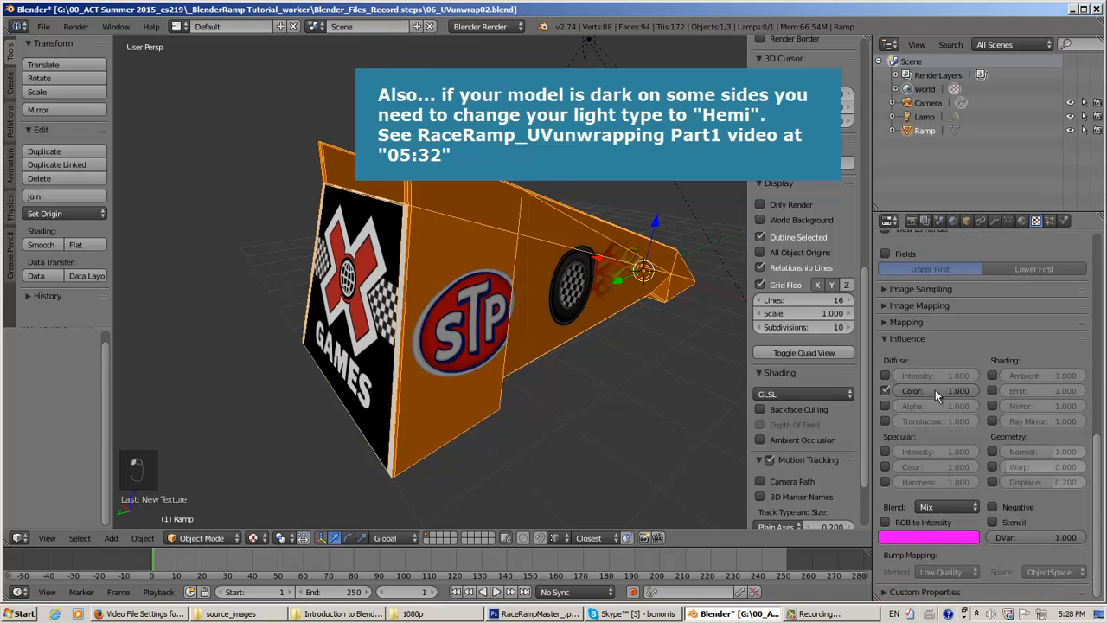
pyautogui.click(888, 324)
pyautogui.click(960, 344)
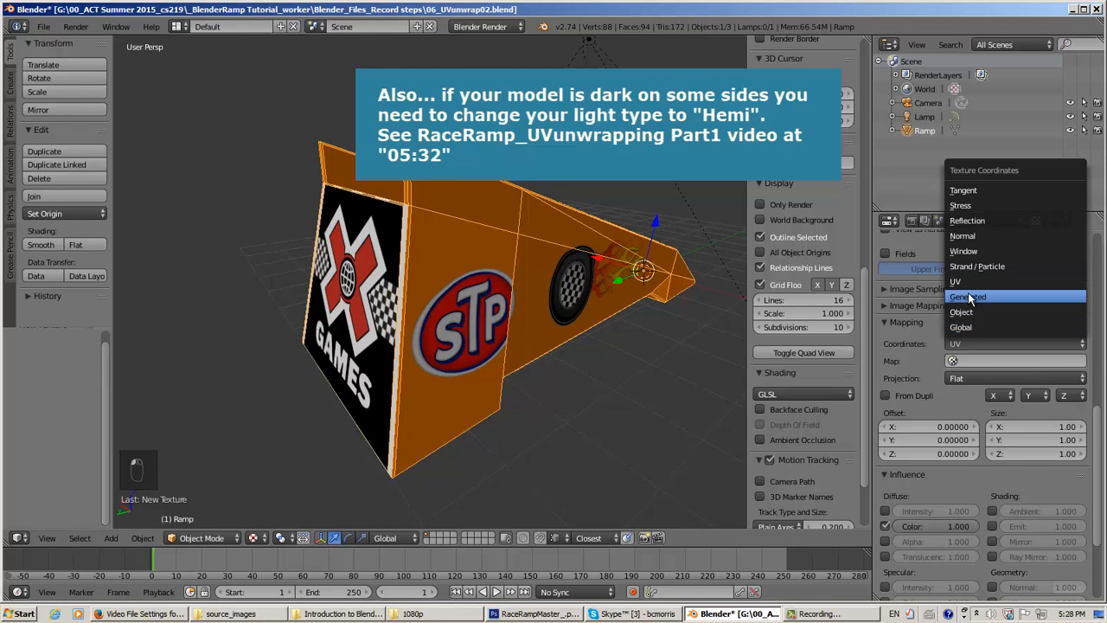
pyautogui.click(971, 297)
pyautogui.click(986, 345)
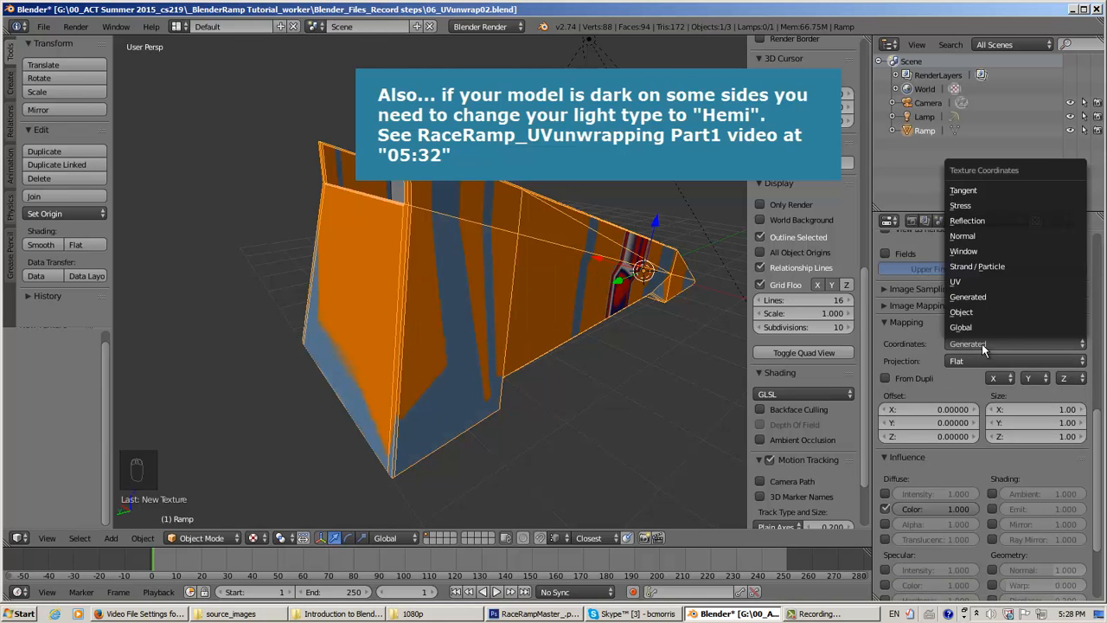
pyautogui.click(974, 281)
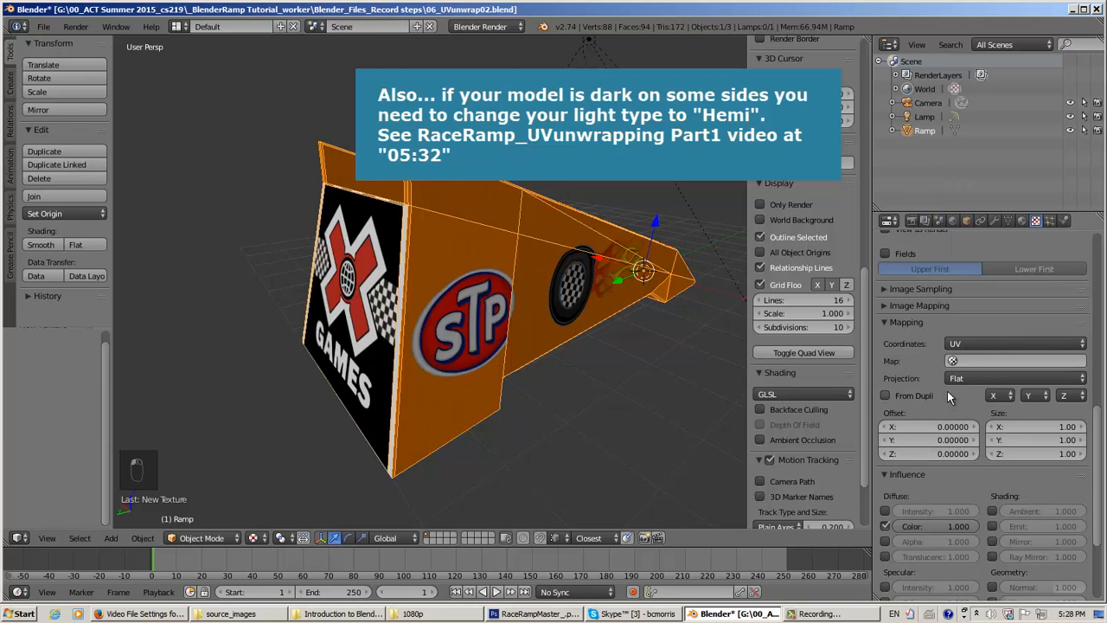
# - Keep the 3D view in Texture shading and examine the ramp material's preview, diffuse, specular and shading settings
pyautogui.click(253, 538)
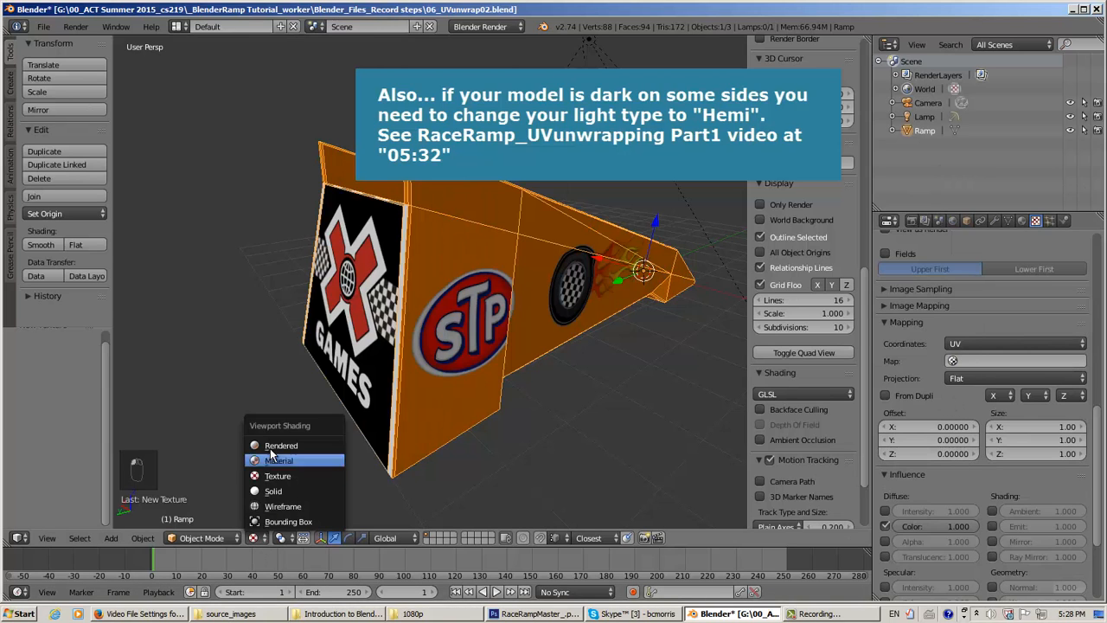
pyautogui.click(275, 480)
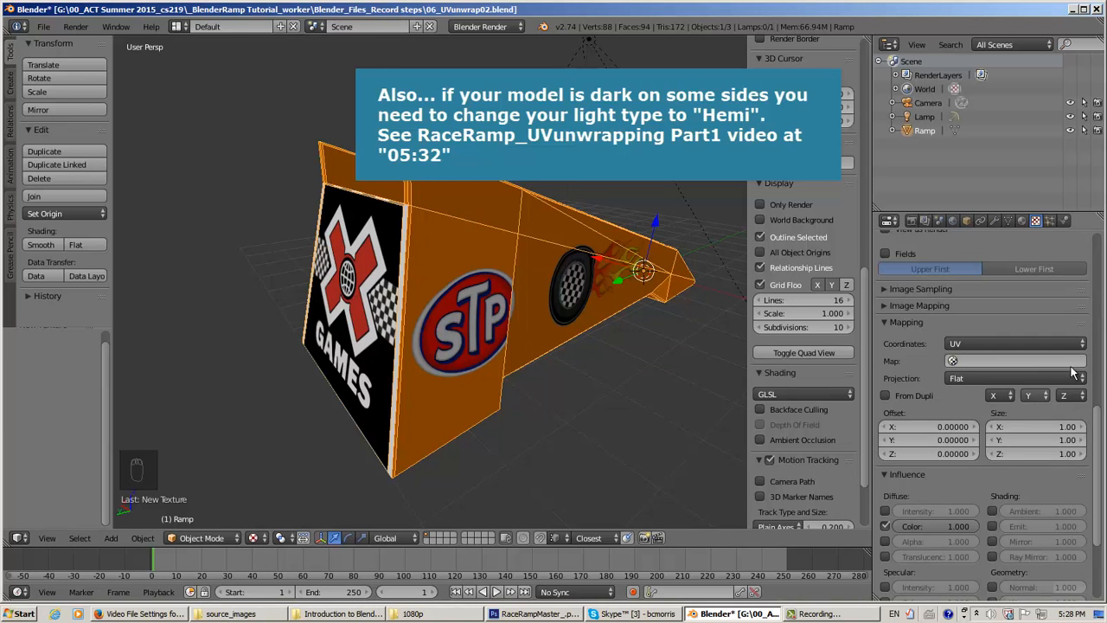
pyautogui.moveTo(1102, 423)
pyautogui.mouseDown()
pyautogui.moveTo(1104, 504)
pyautogui.moveTo(1104, 268)
pyautogui.mouseUp()
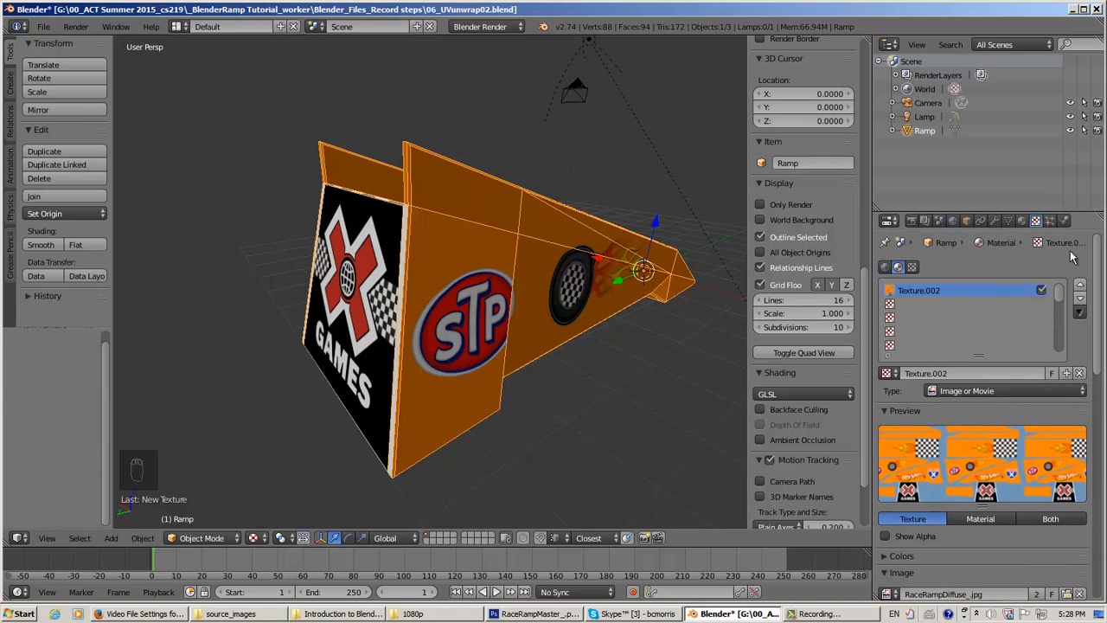
pyautogui.click(1022, 221)
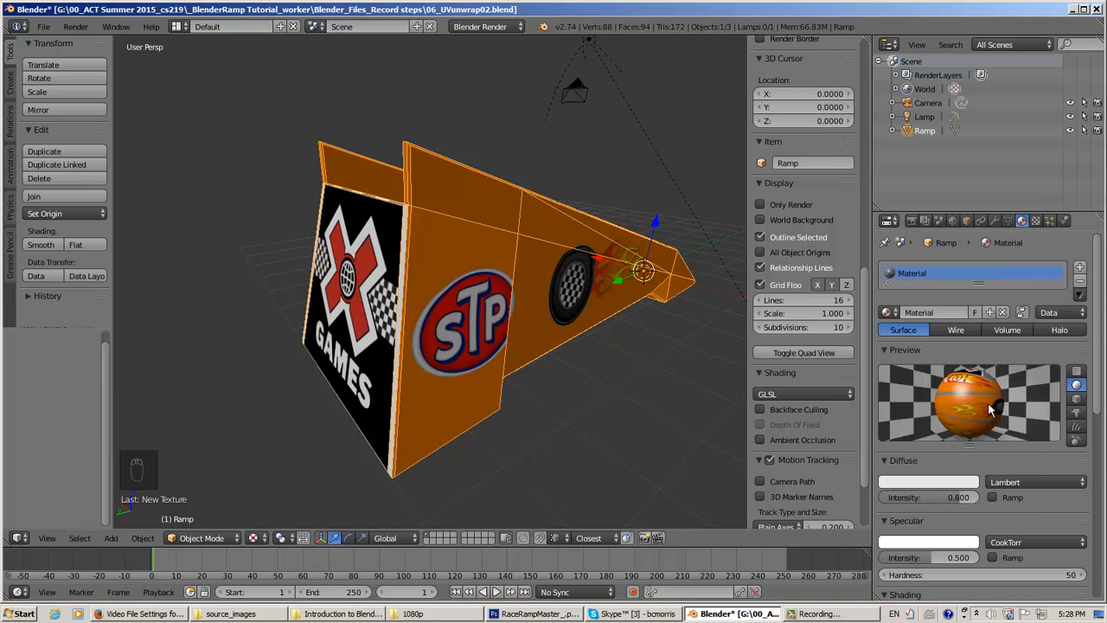
pyautogui.scroll(-3, 983, 410)
pyautogui.scroll(-7, 1011, 394)
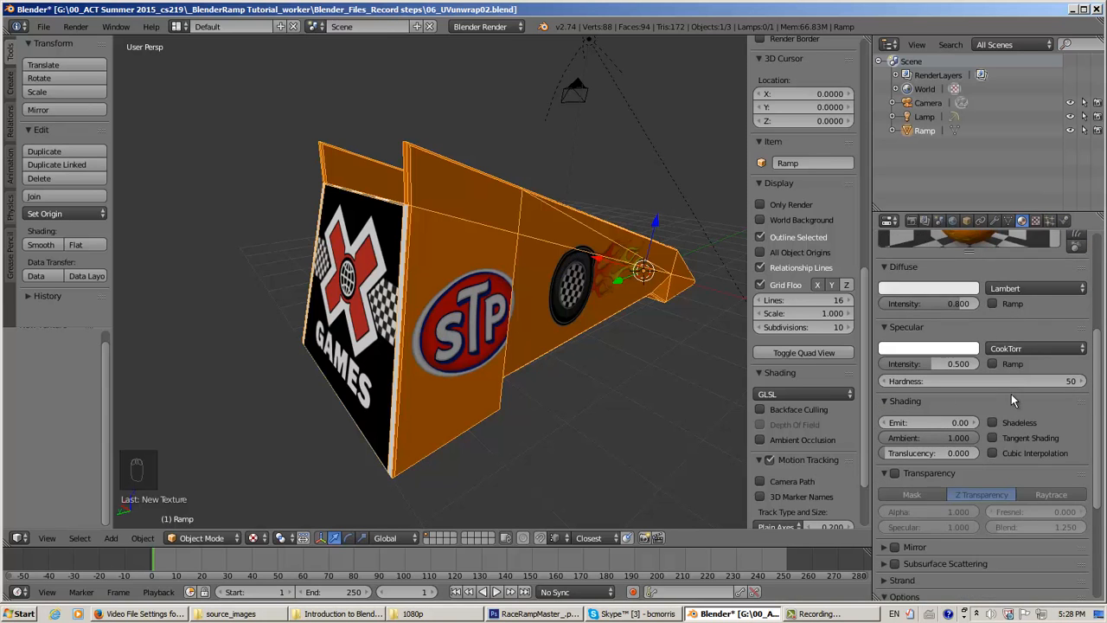
pyautogui.scroll(10, 1008, 398)
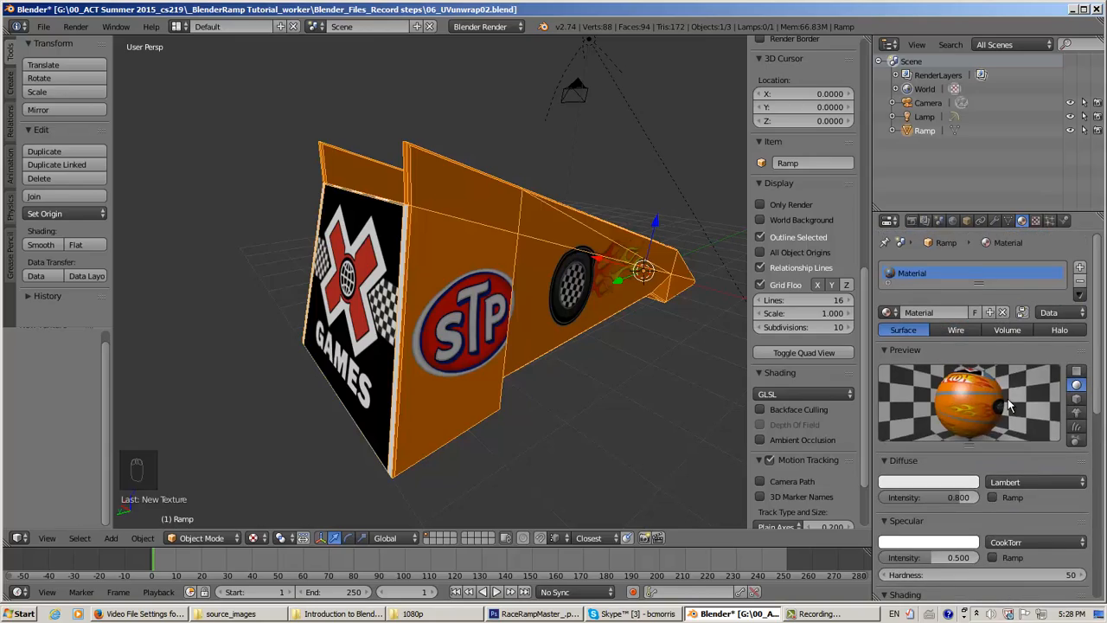
pyautogui.scroll(5, 593, 355)
pyautogui.moveTo(594, 357); pyautogui.dragTo(543, 360, button='middle')
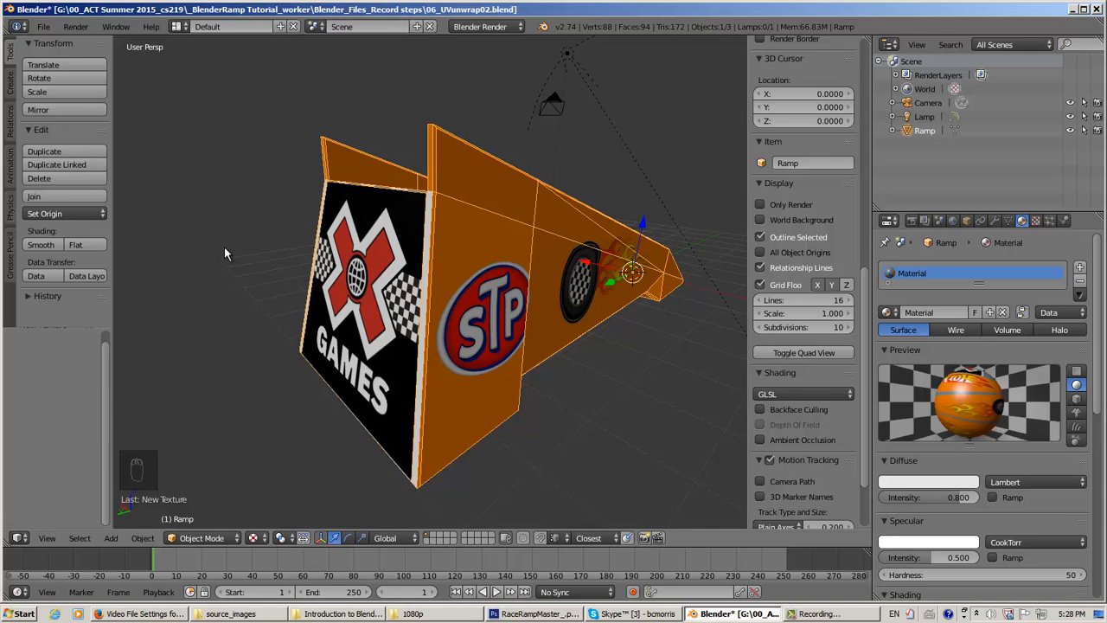
# - Save the scene as a new incremented version named 06_UVunwrap03.blend in the same folder
pyautogui.click(42, 31)
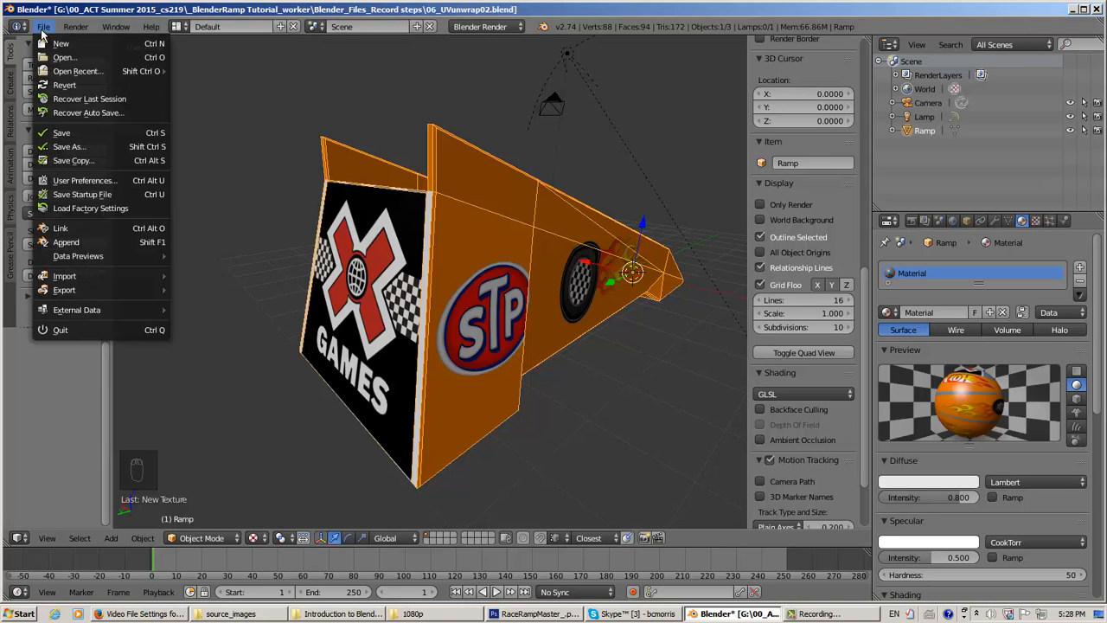
pyautogui.click(56, 149)
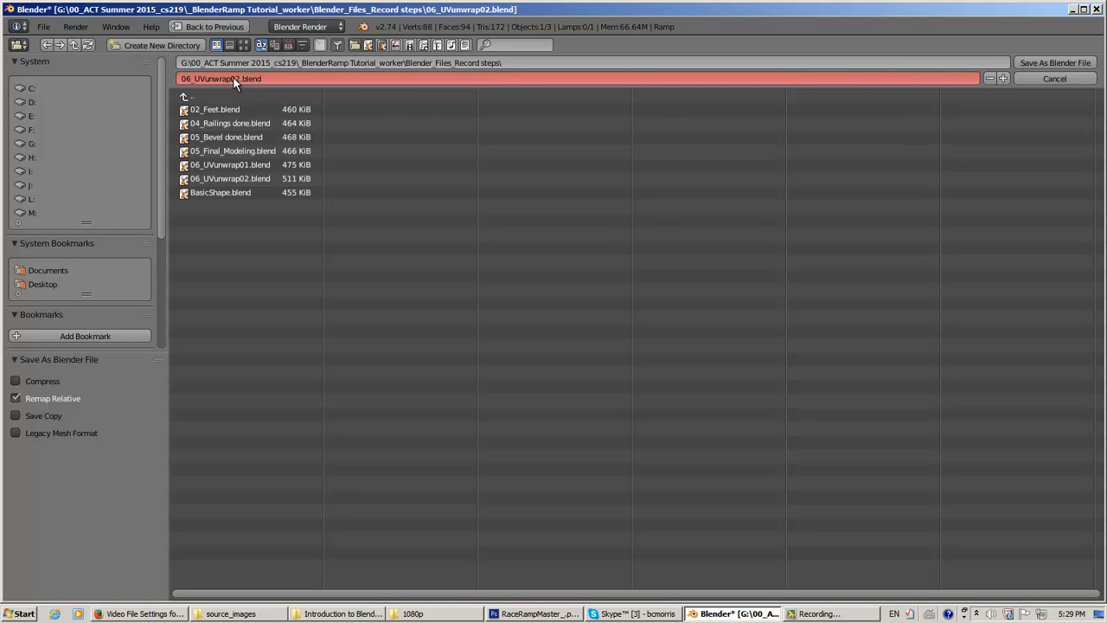
pyautogui.click(1003, 78)
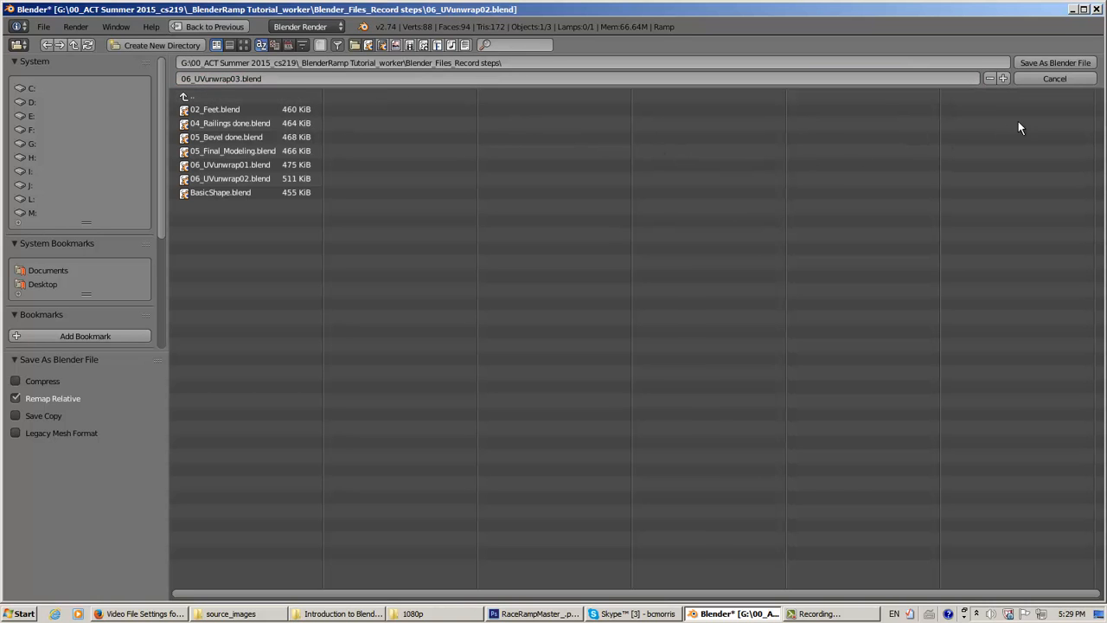
pyautogui.click(1051, 62)
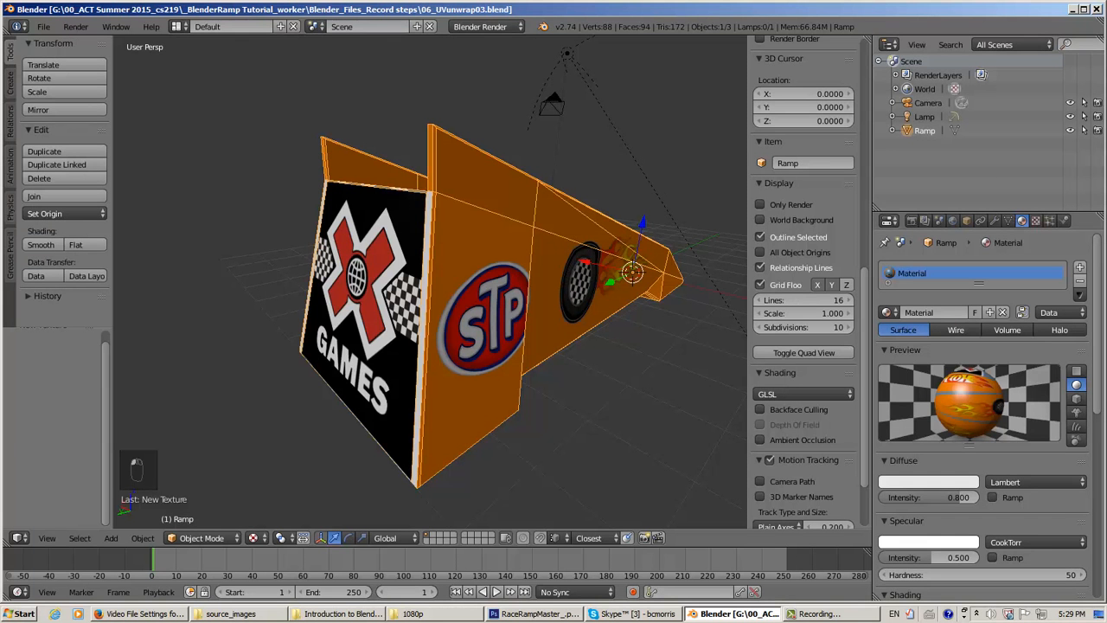